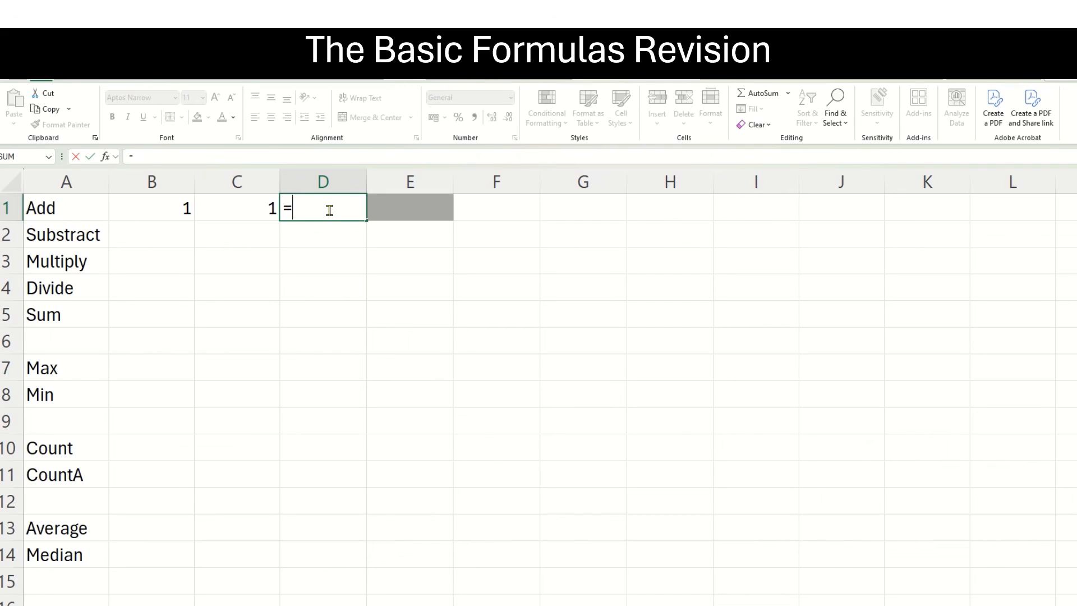
Complete the formula in cell D1 of the Add row as =1+1.
type("1+")
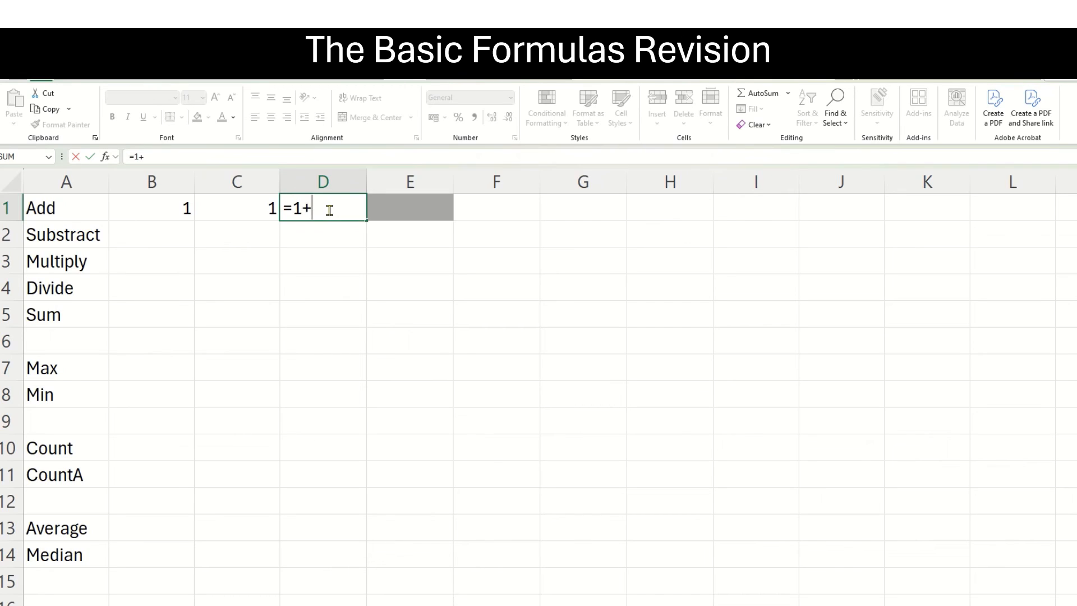
type("1")
key("Return")
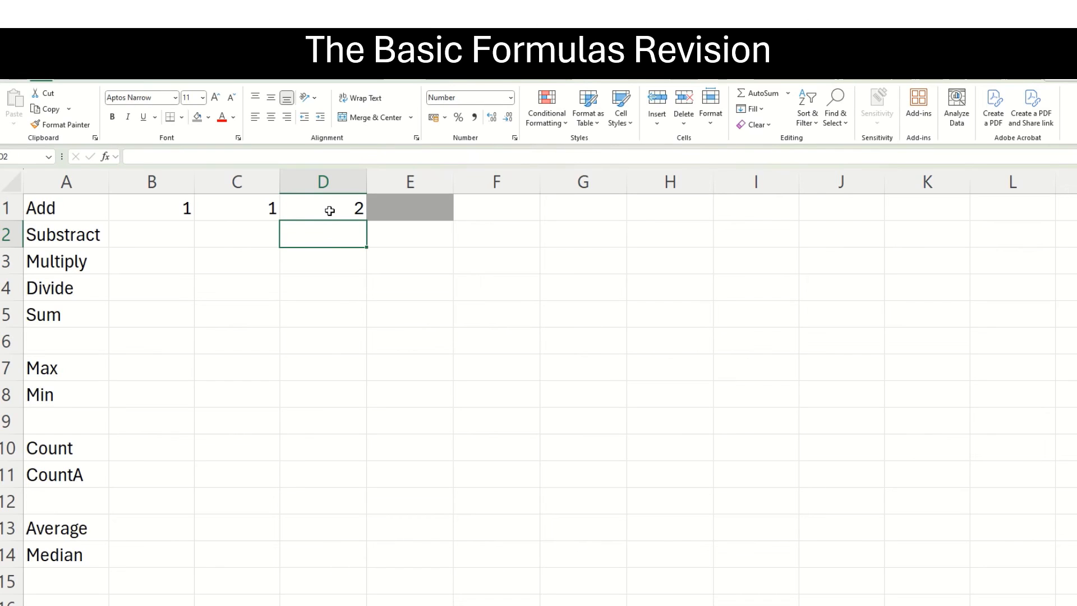
Enter a cell-reference addition formula, =B1+C1, in cell E1 of the Add row.
left_click(407, 204)
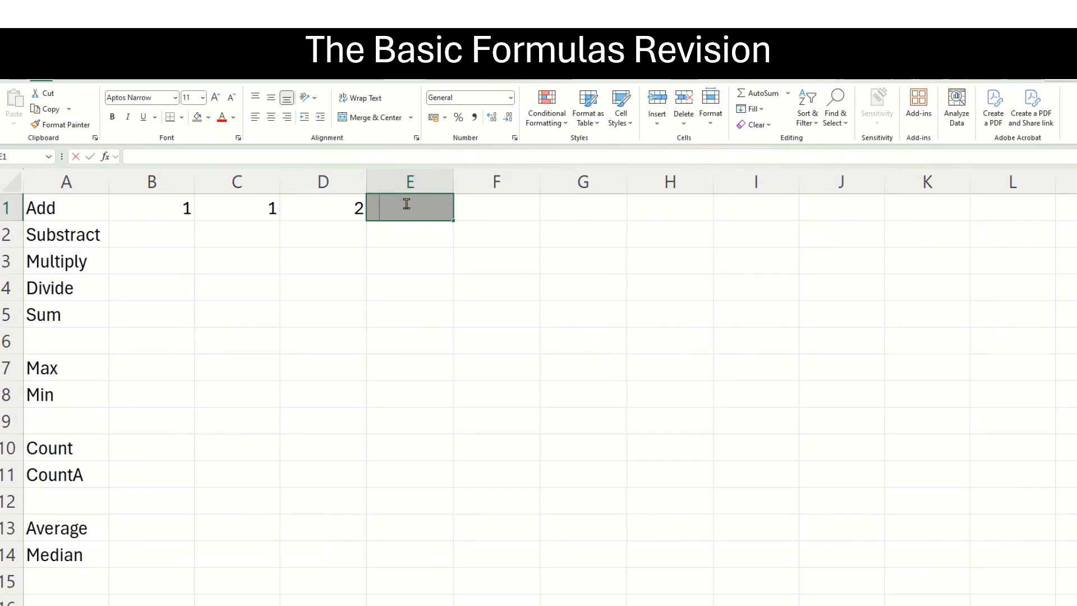
type("=")
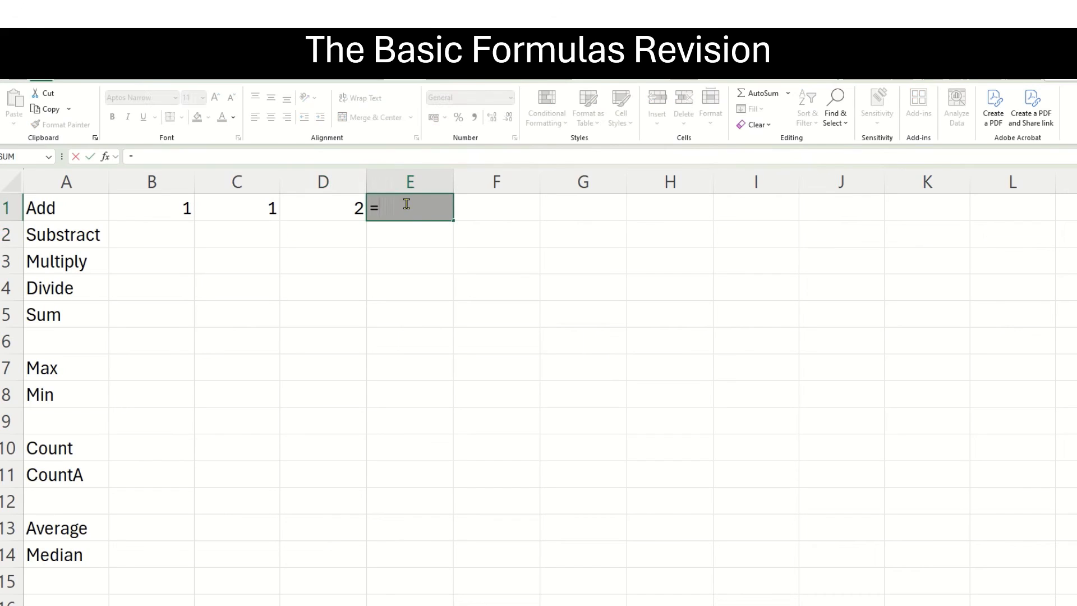
left_click(170, 209)
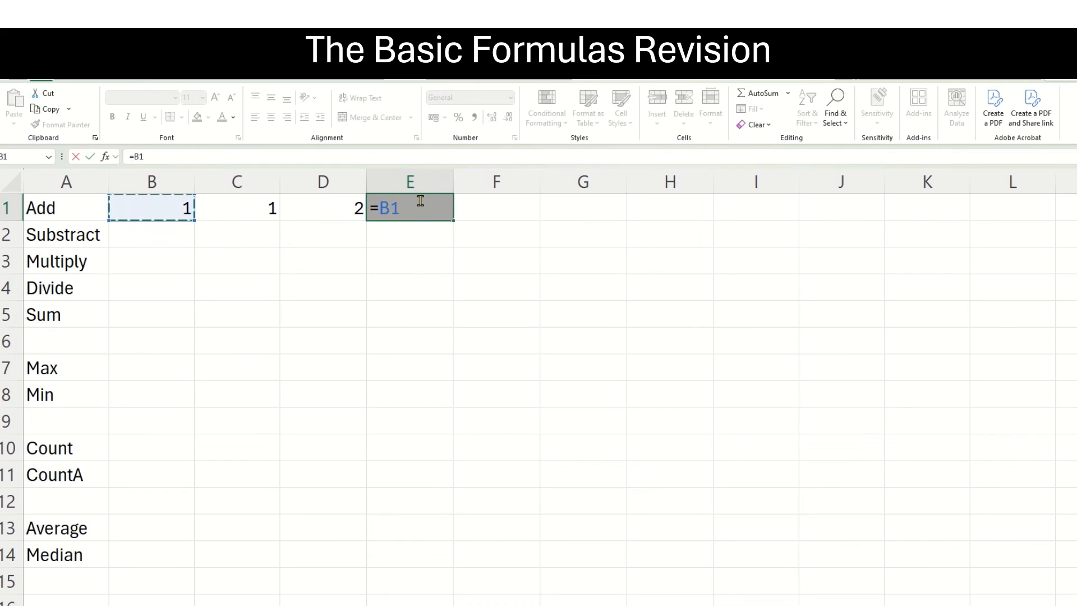
type("+")
left_click(269, 209)
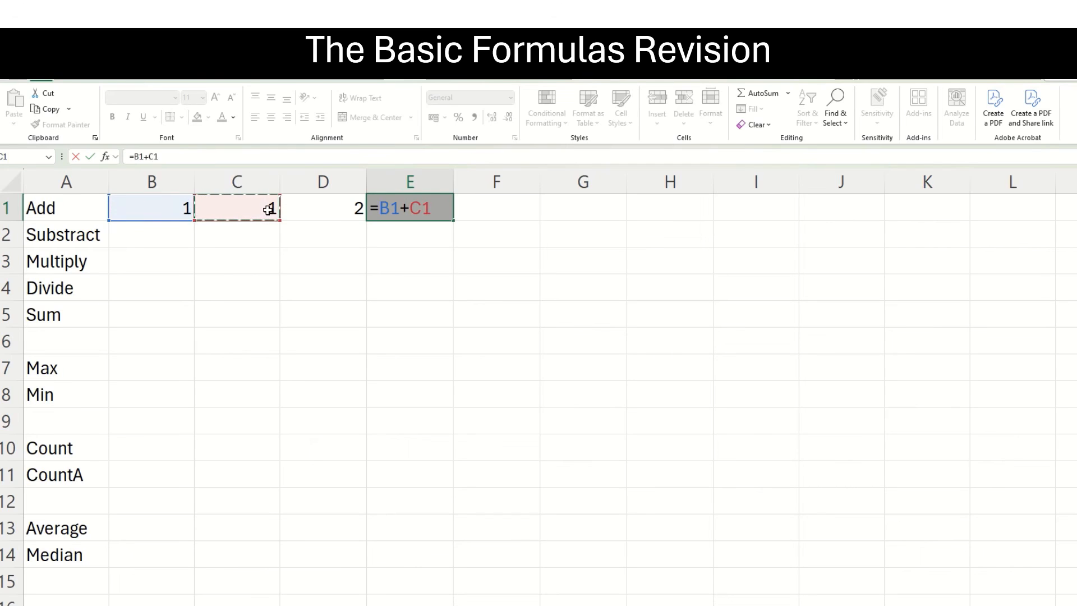
key("Return")
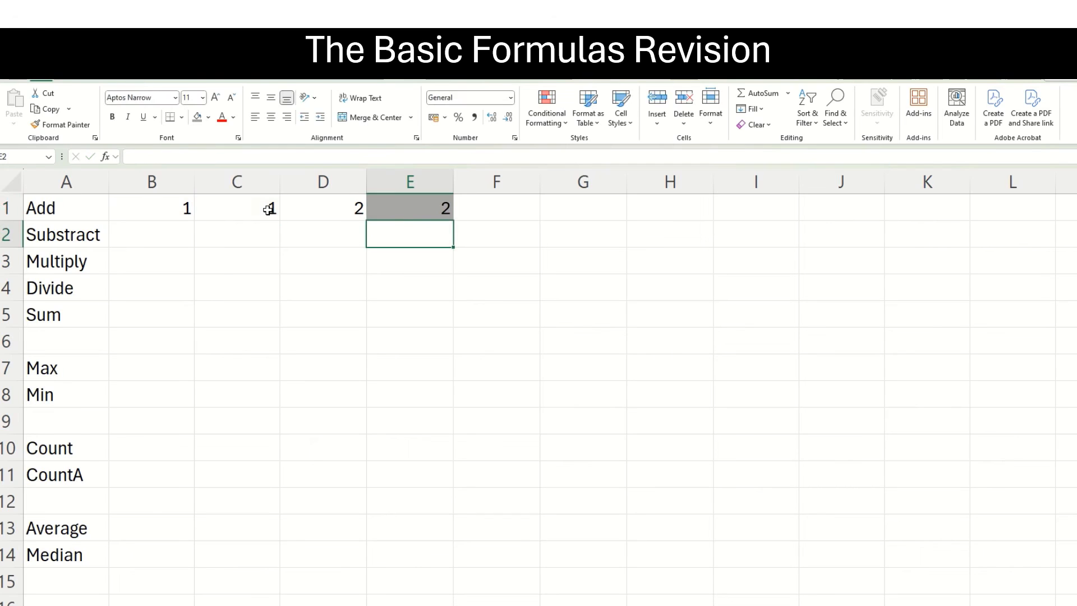
left_click(408, 211)
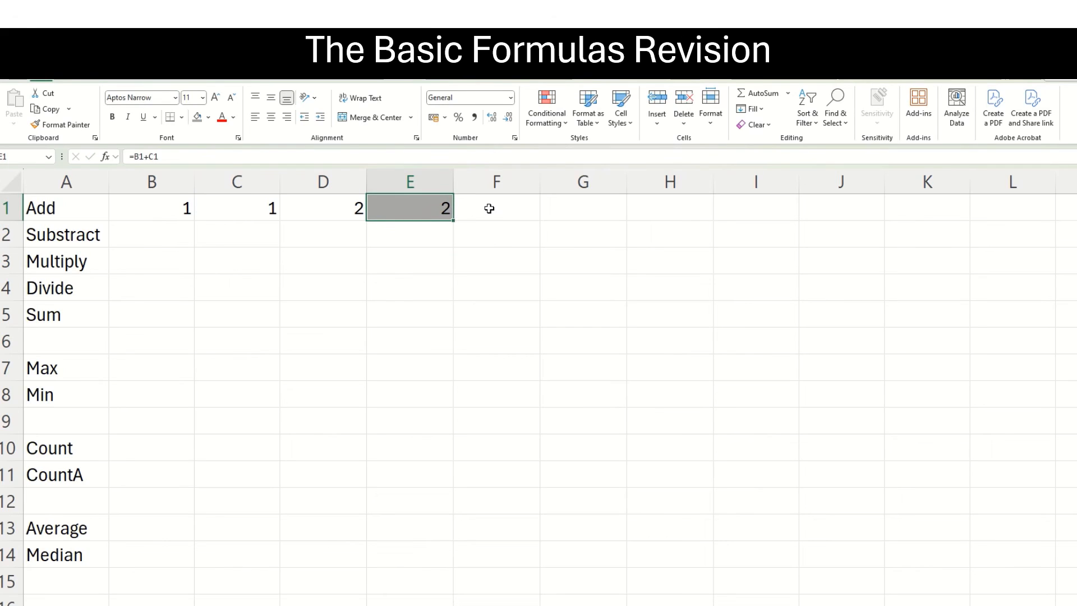
Change the Add row's input values to 4 in B1 and 3 in C1.
left_click(155, 210)
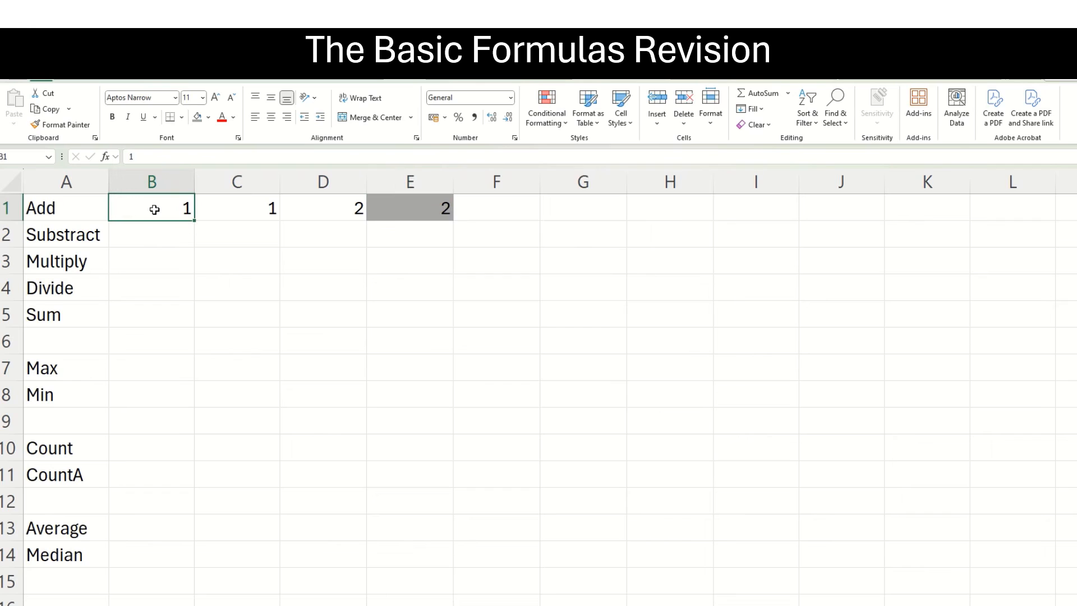
type("4")
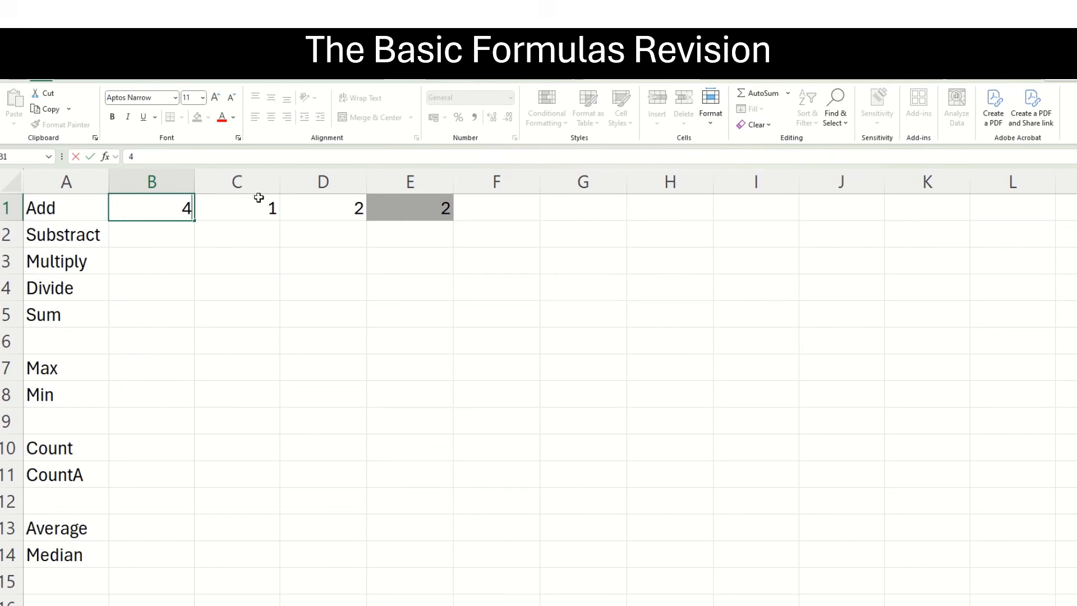
left_click(250, 212)
type("3")
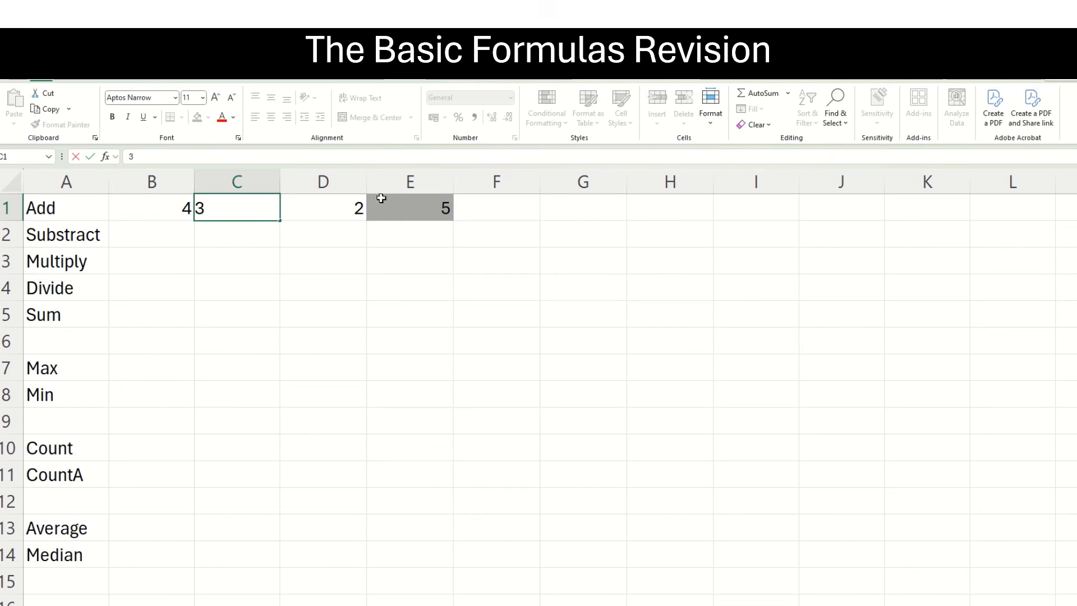
left_click(491, 203)
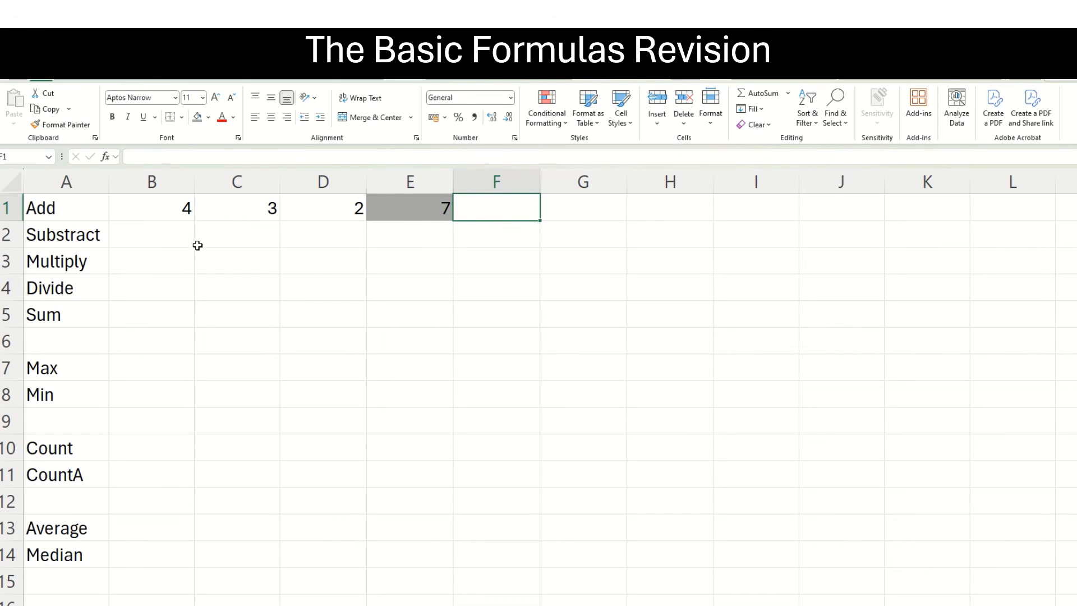
Fill the Substract row with 2 in B2, 1 in C2 and the formula =2-1 in D2.
left_click(168, 236)
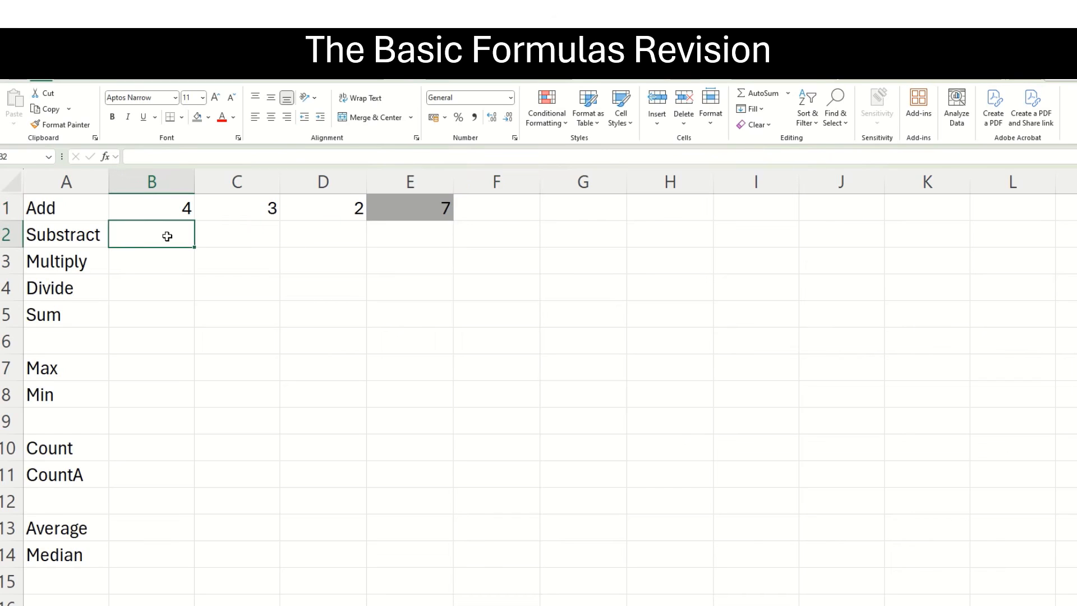
type("2")
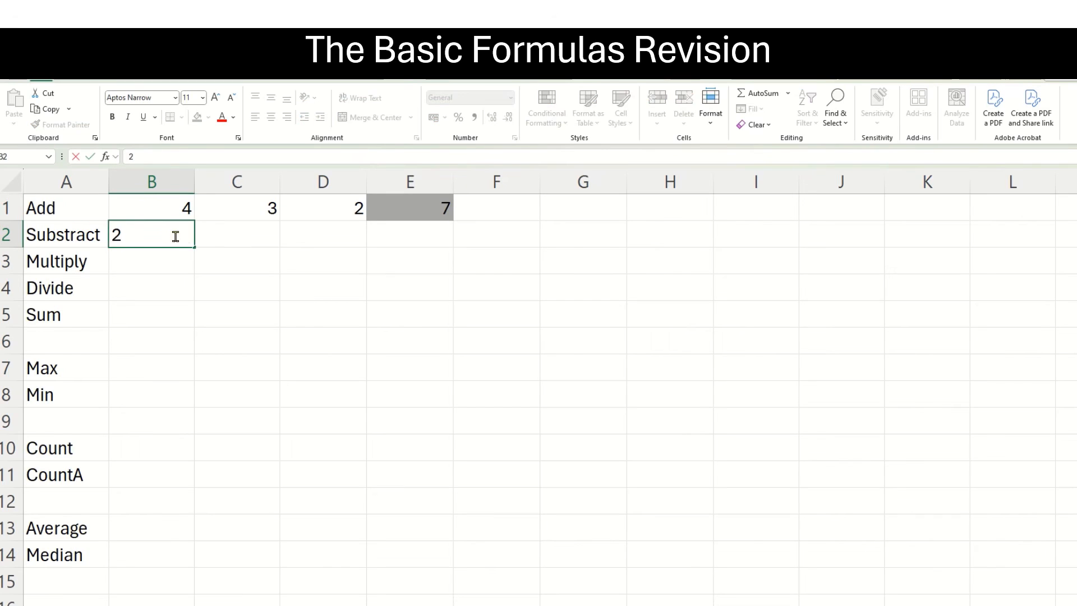
left_click(225, 235)
type("1")
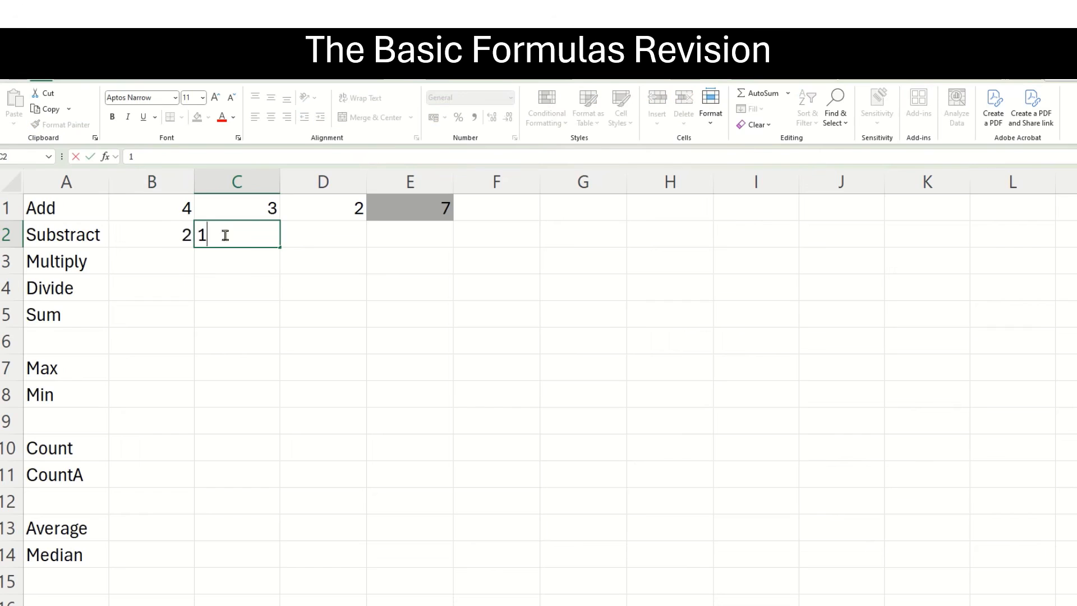
left_click(310, 237)
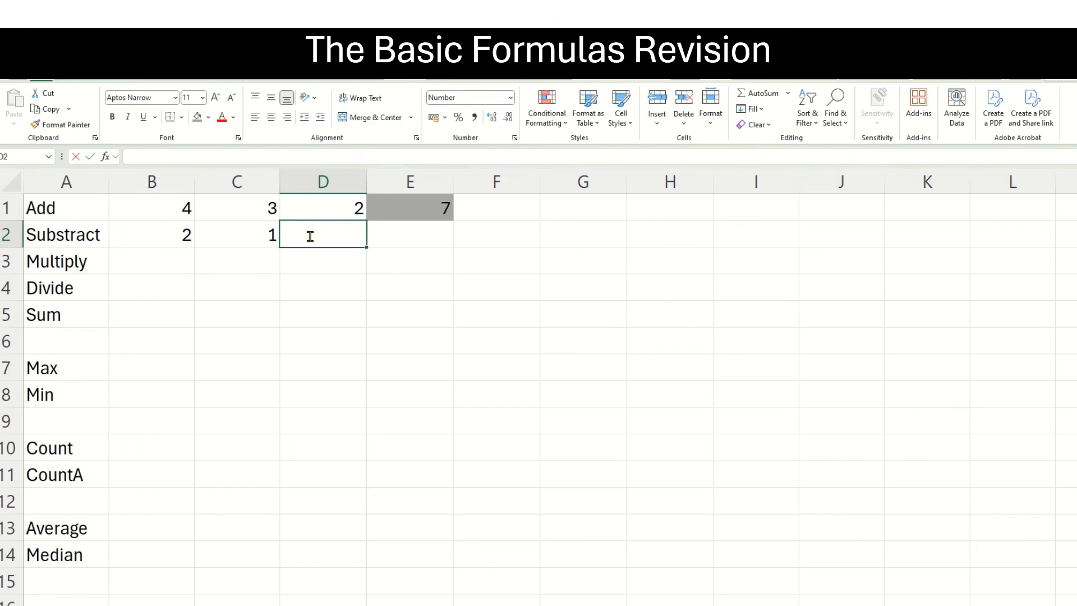
type("=2-1")
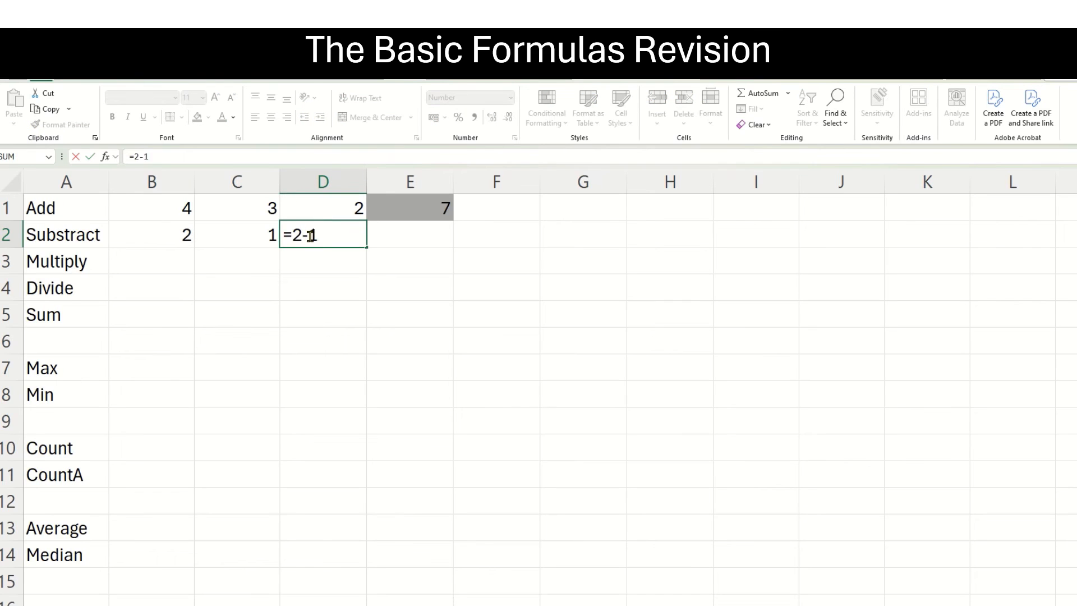
key("Return")
Enter a cell-reference subtraction formula, =B2-C2, in cell E2 of the Substract row.
left_click(424, 236)
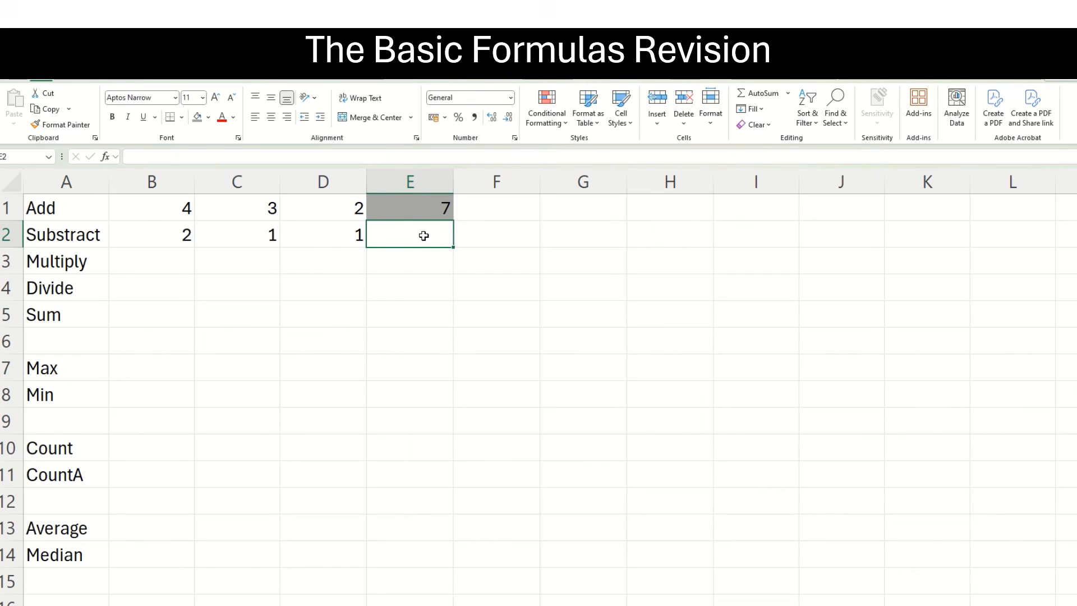
type("=")
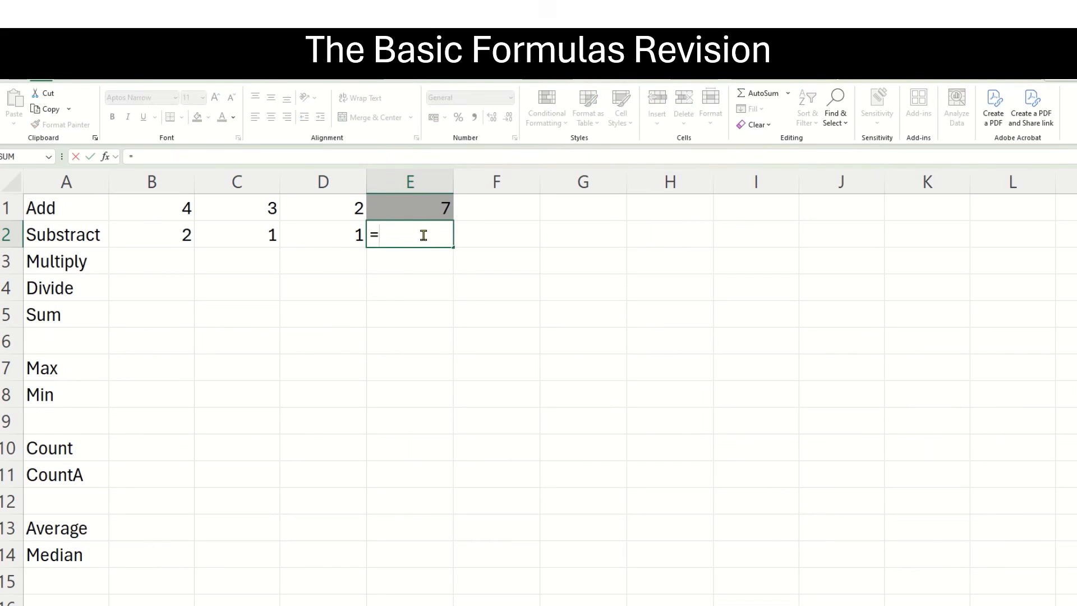
left_click(176, 237)
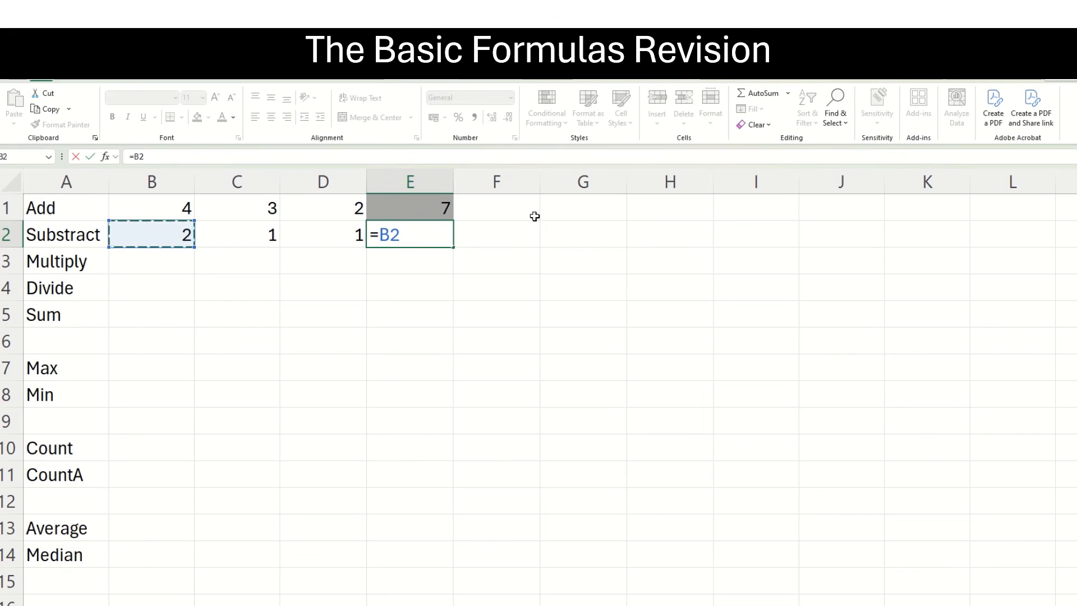
type("-")
left_click(238, 237)
key("Return")
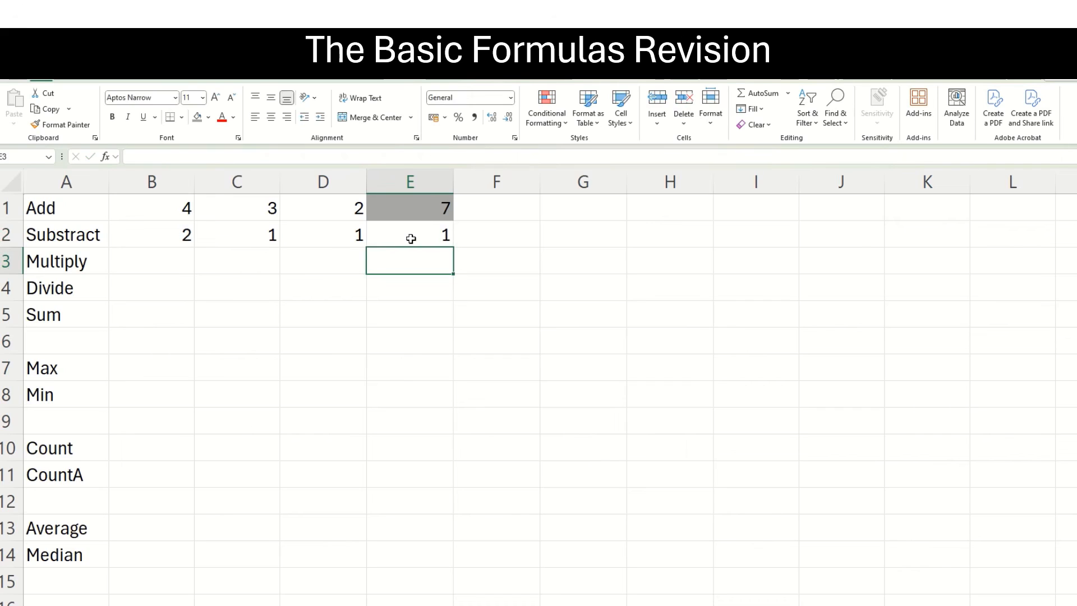
Change the Substract row's input values to 3 in B2 and 2 in C2.
left_click(178, 234)
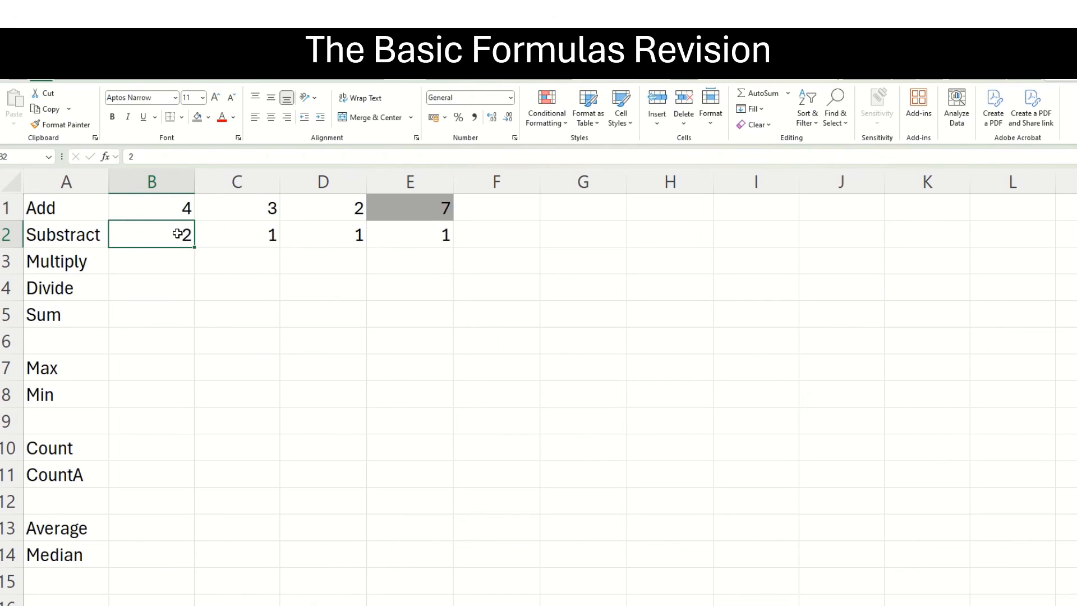
type("3")
left_click(233, 242)
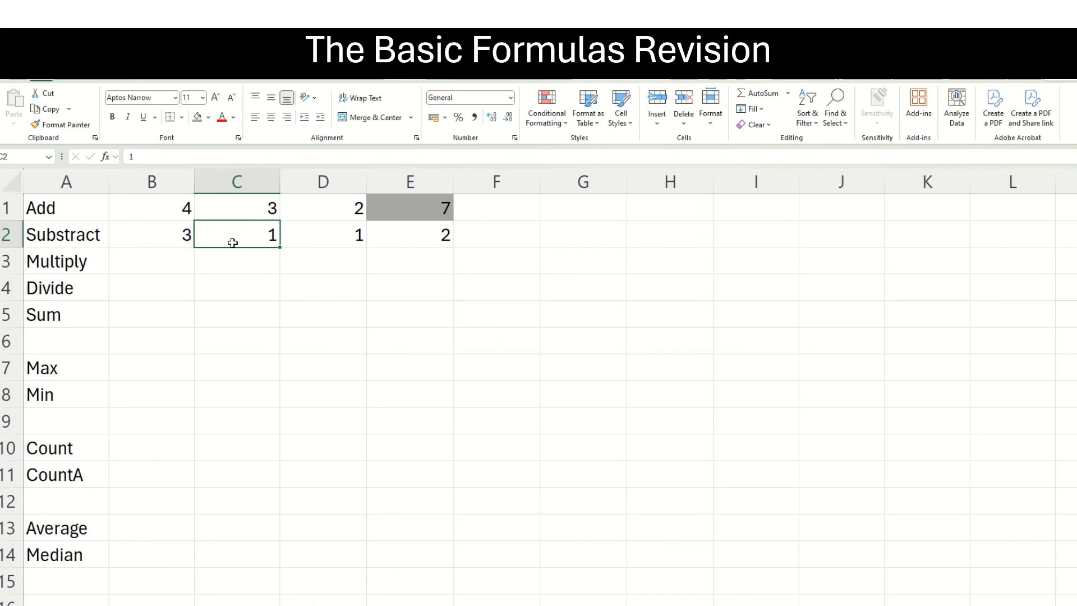
type("2")
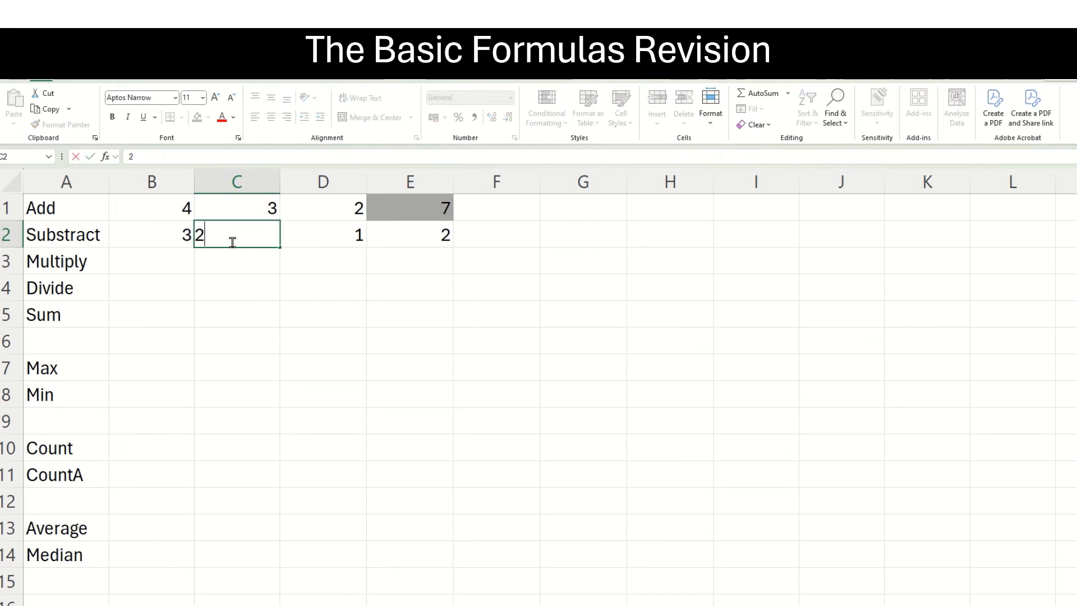
left_click(351, 237)
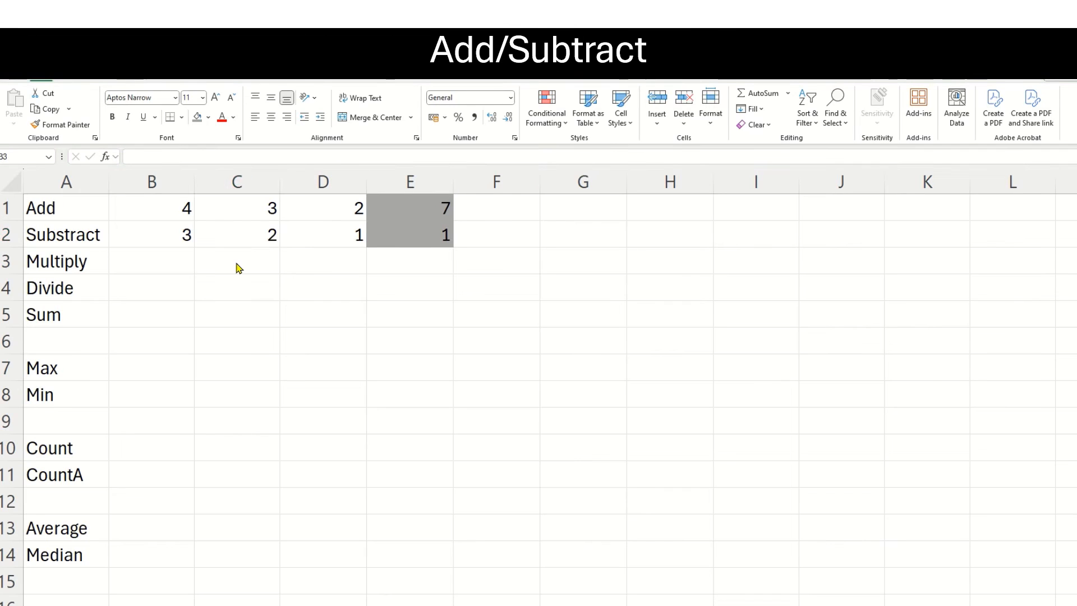
Enter the value 2 in both B3 and C3 of the Multiply row.
left_click(169, 267)
type("2")
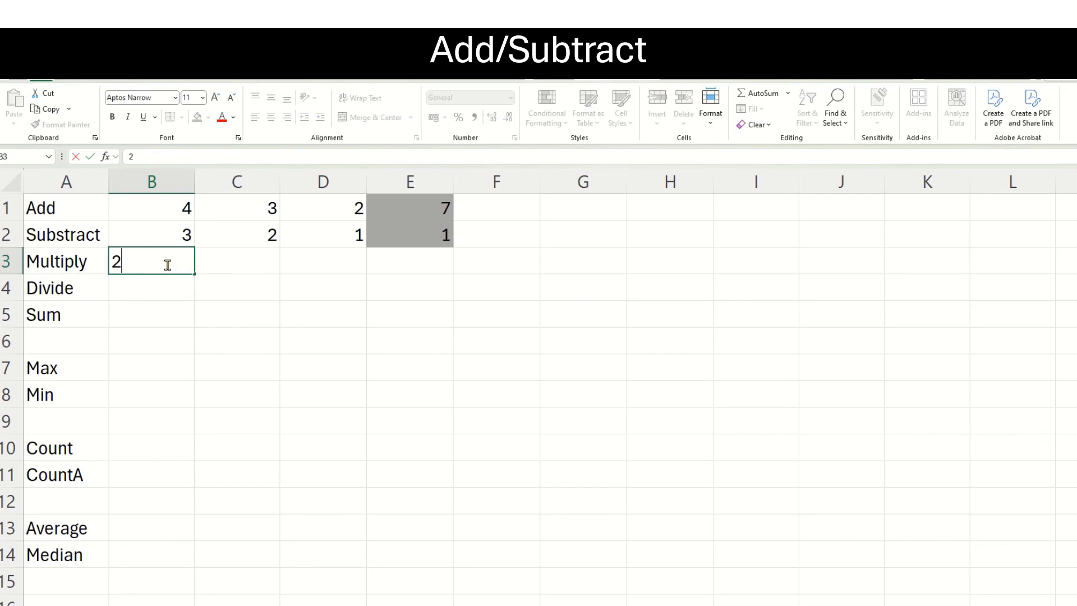
left_click(244, 269)
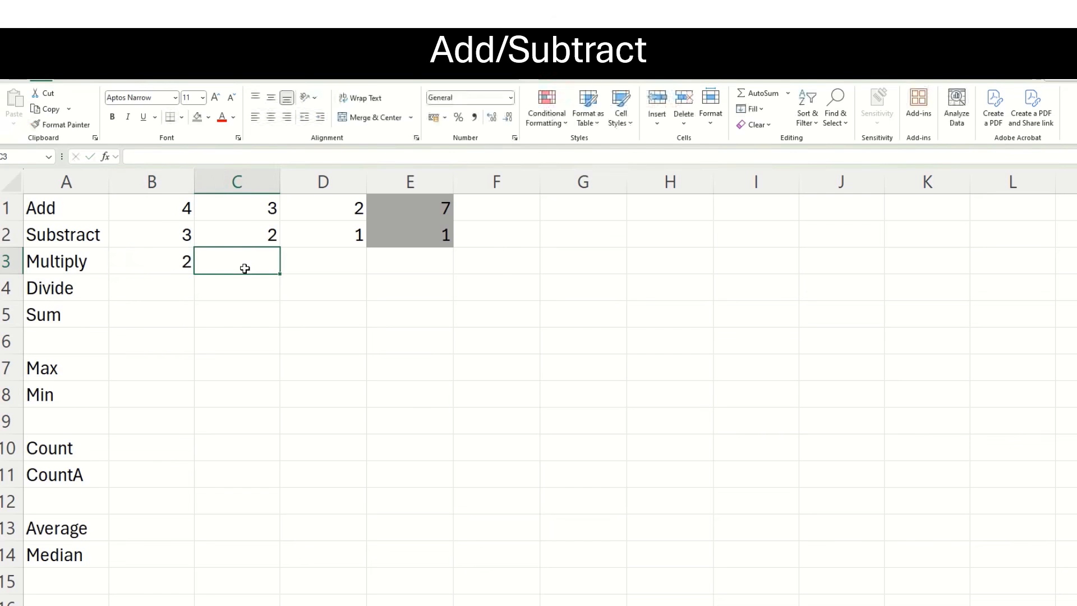
type("2")
Enter a multiplication formula with typed numbers, =2*2, in cell D3 of the Multiply row.
left_click(335, 262)
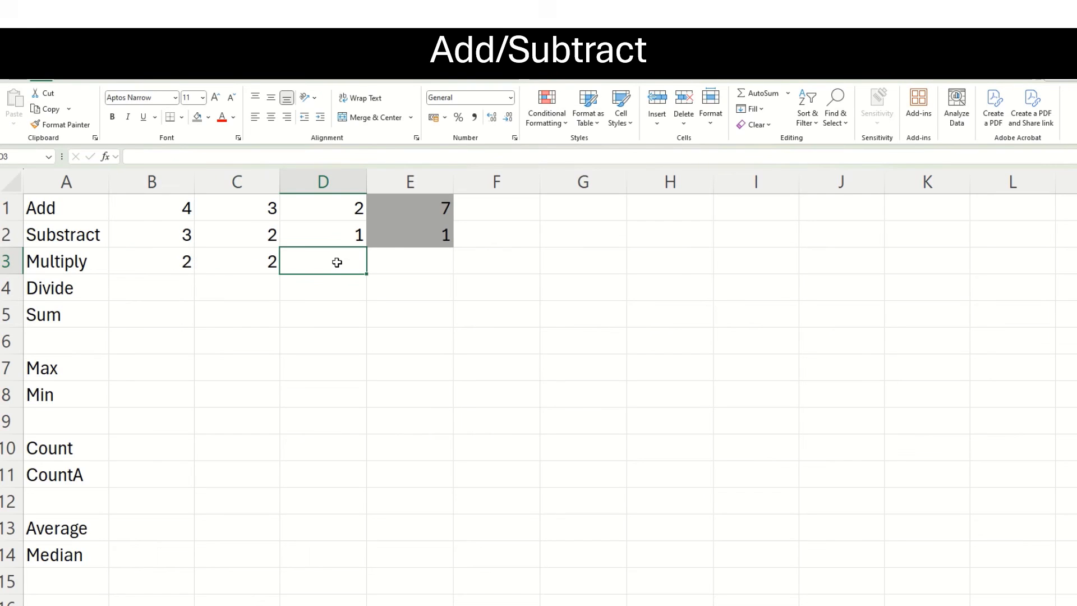
type("=")
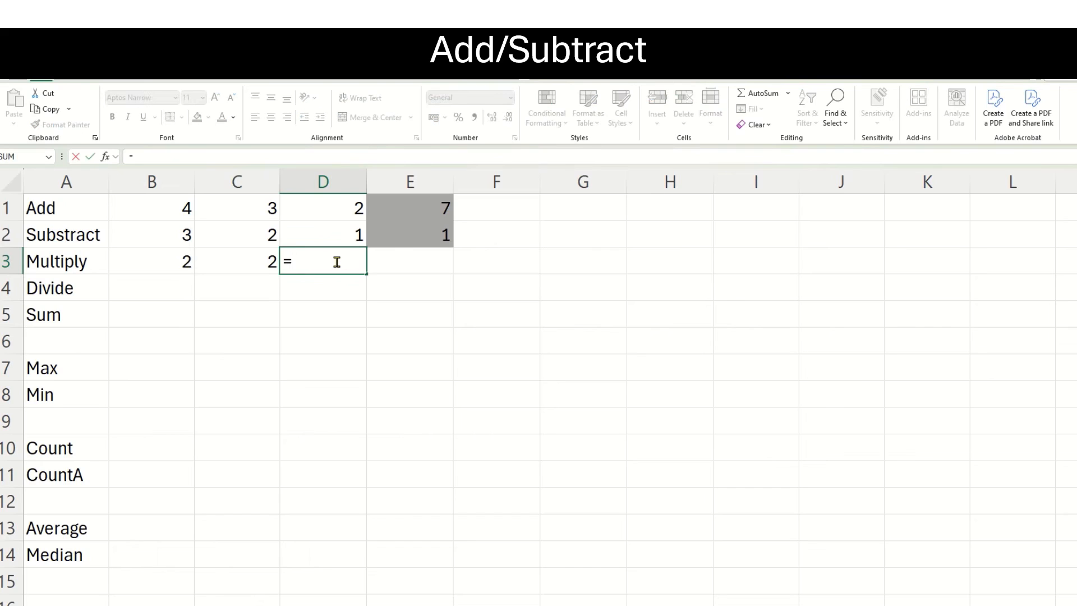
type("2*")
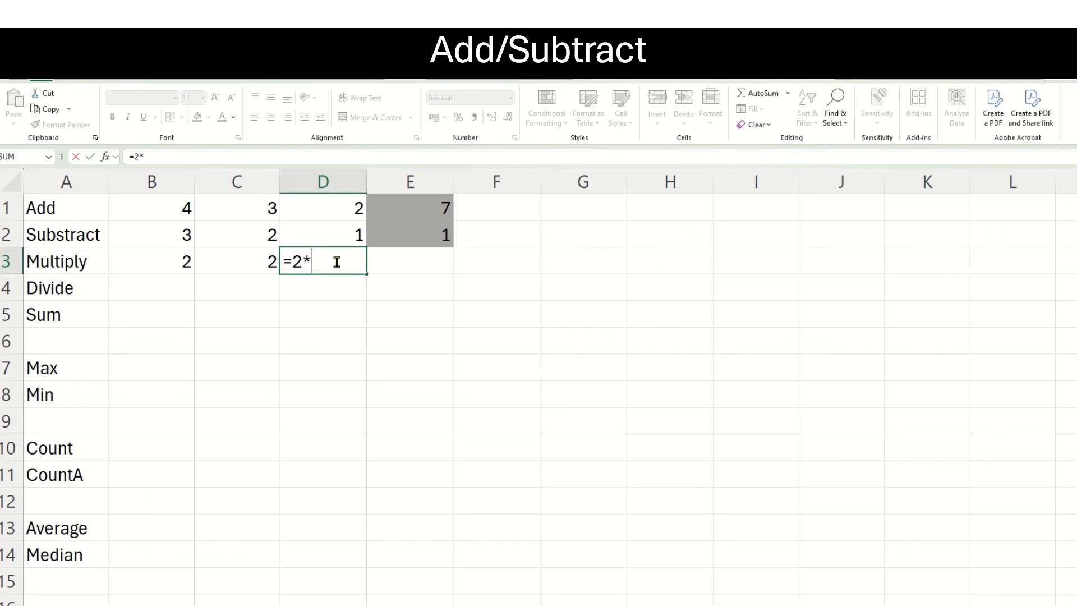
type("2")
key("Return")
Enter a cell-reference multiplication formula, =B3*C3, in cell E3 of the Multiply row.
left_click(406, 257)
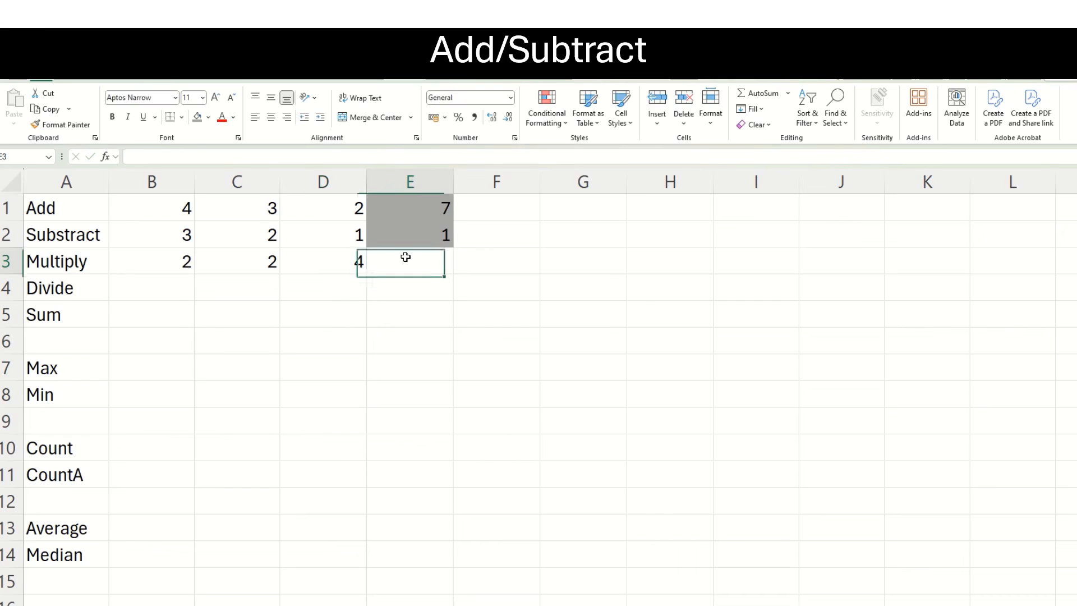
type("=")
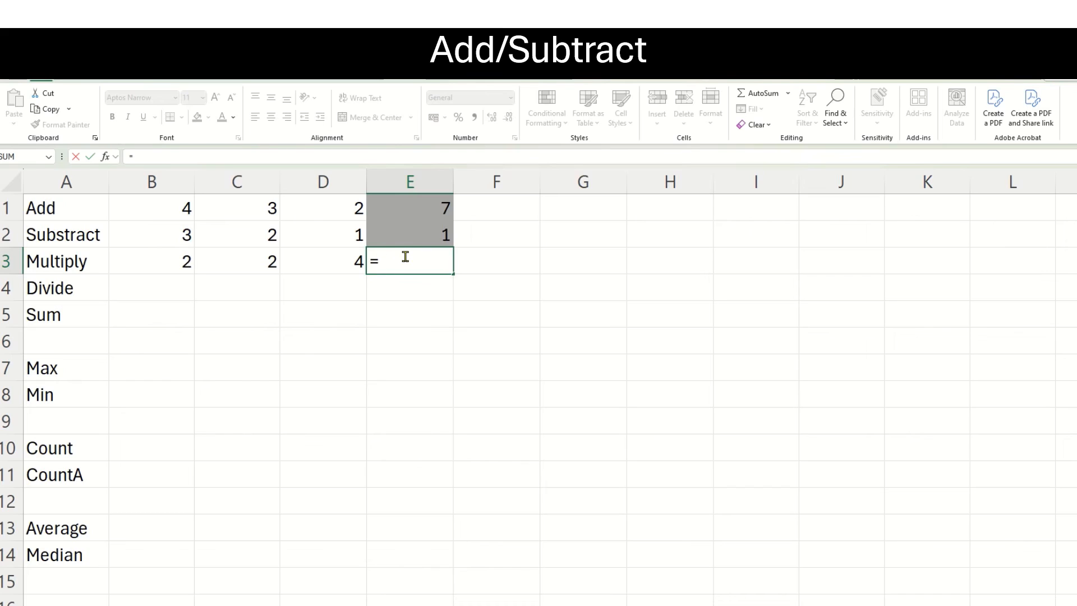
left_click(160, 263)
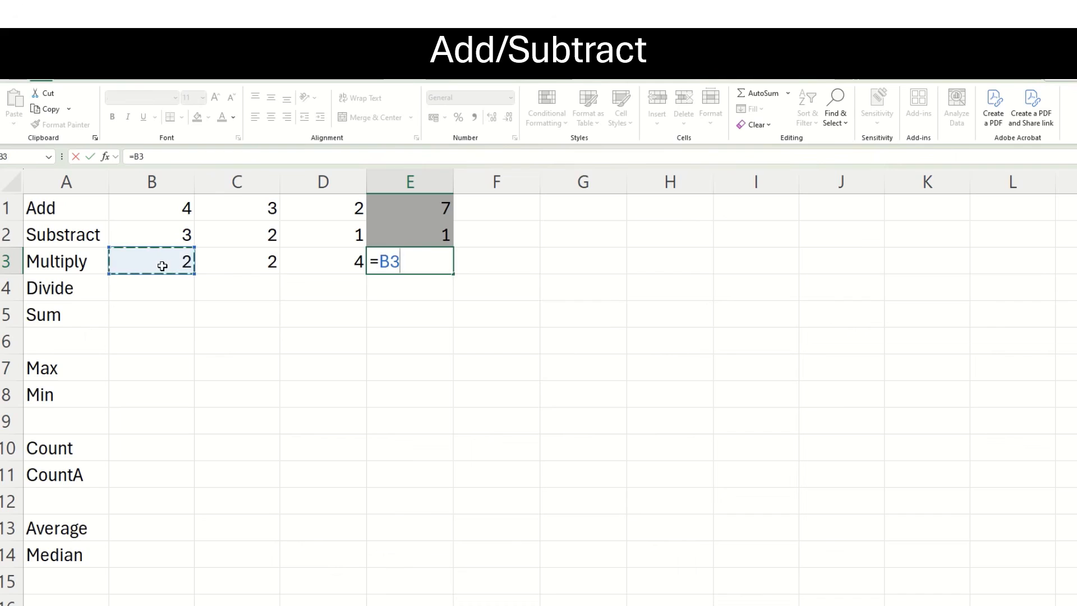
left_click(418, 259)
type("*")
left_click(258, 262)
key("Return")
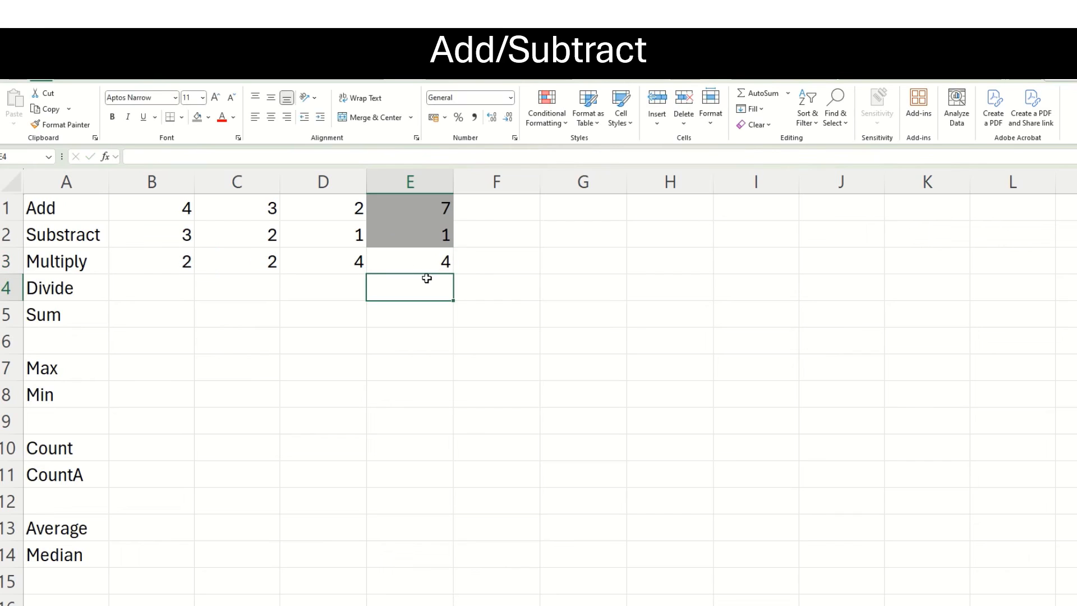
Enter the Divide row's input values, 4 in cell B4 and 2 in cell C4.
left_click(171, 286)
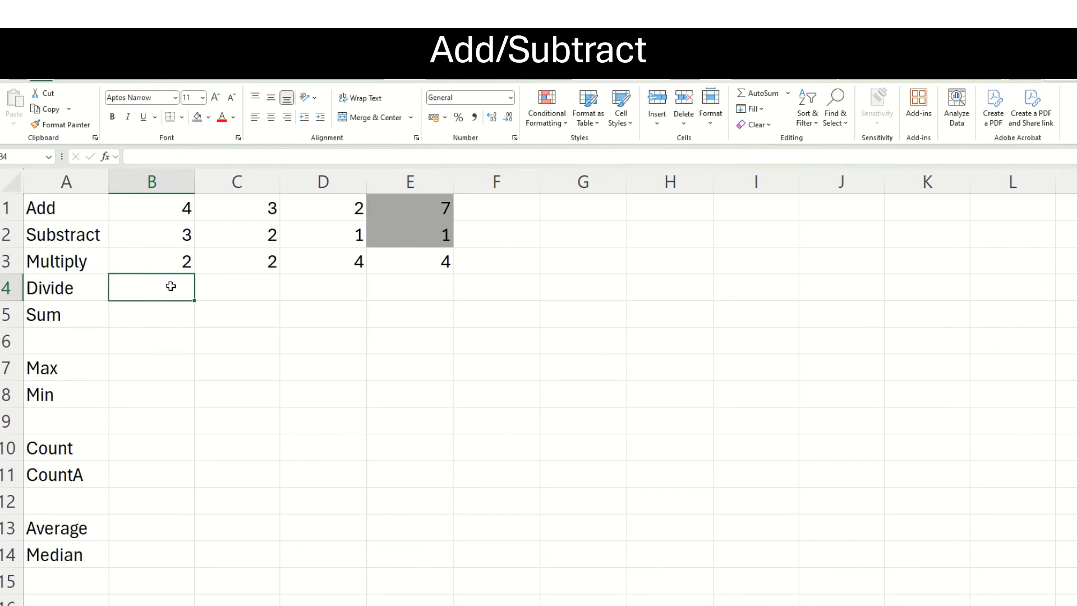
type("4")
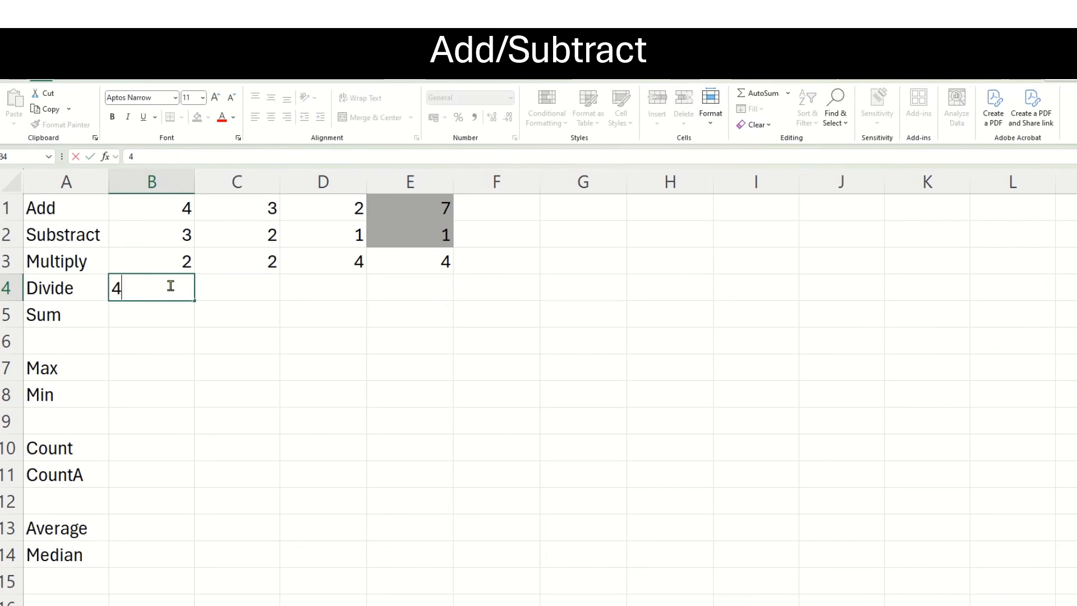
left_click(263, 284)
type("2")
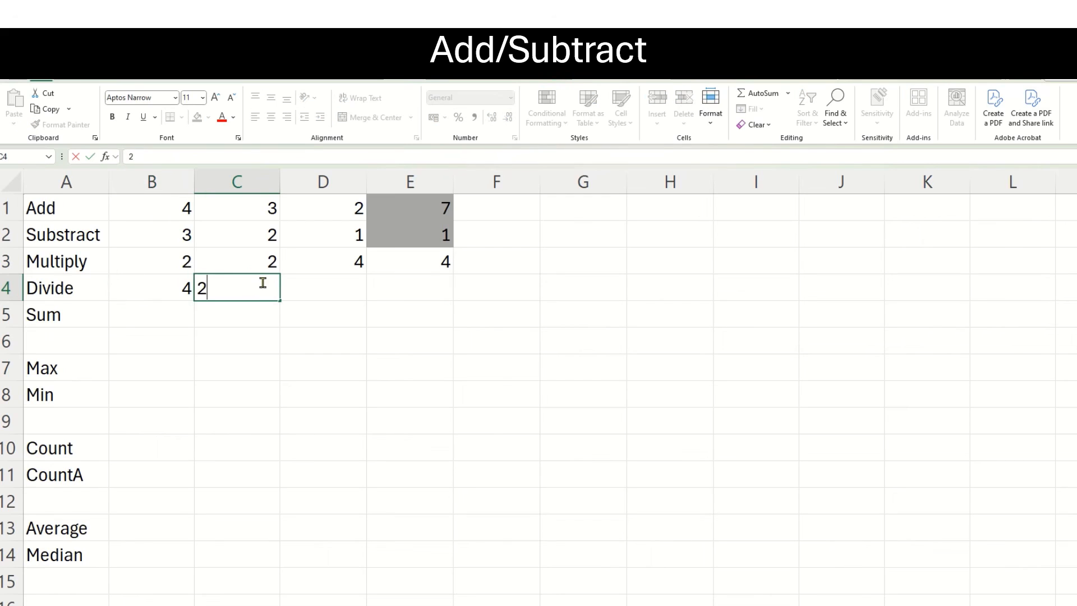
Enter a division formula with typed numbers, =4/2, in cell D4 of the Divide row.
left_click(352, 288)
type("=")
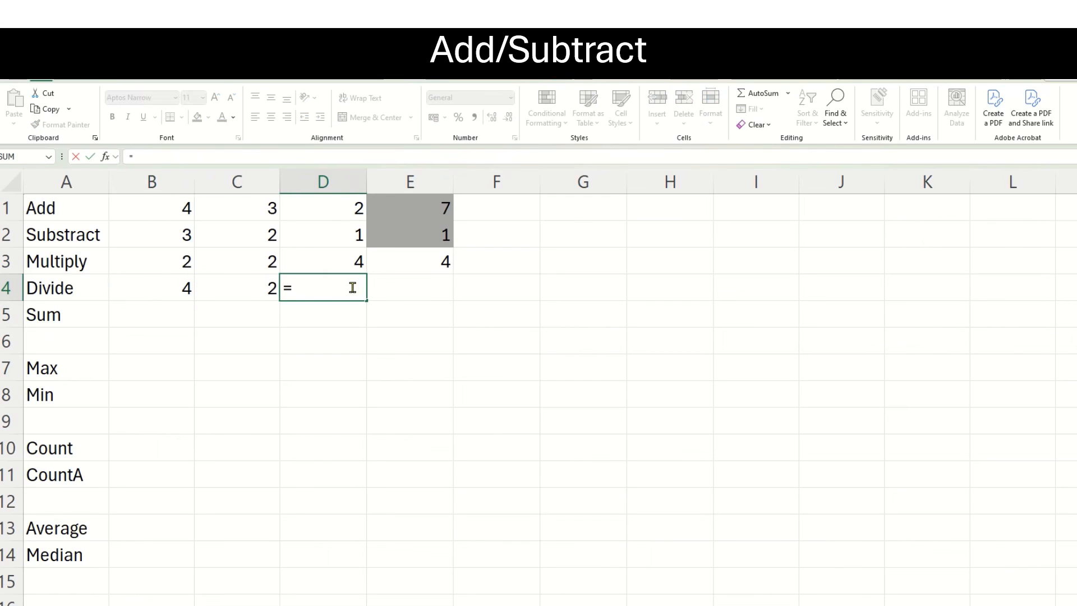
type("4/2")
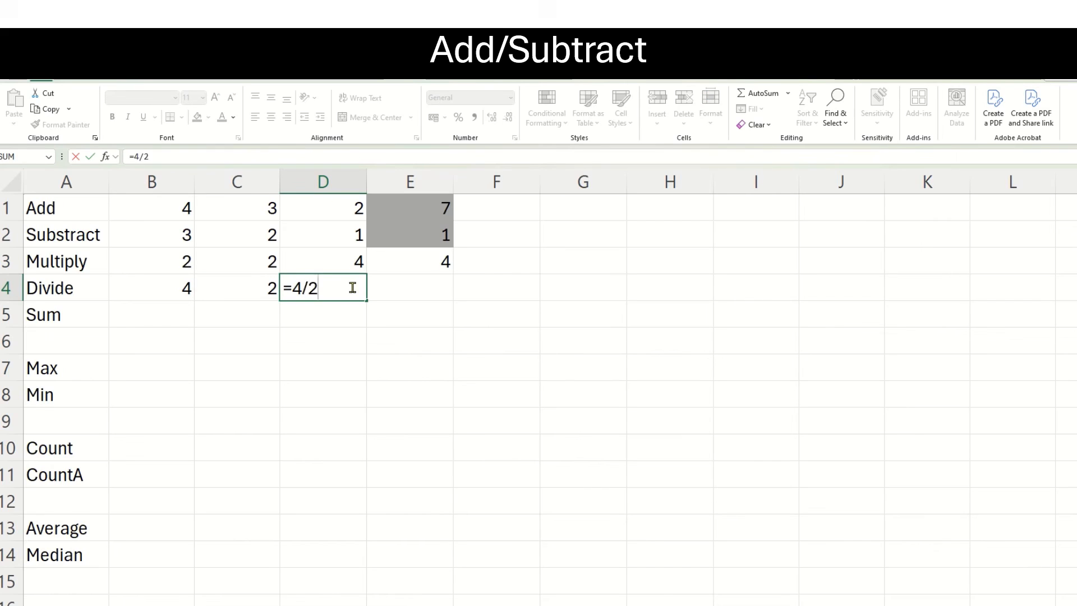
key("Return")
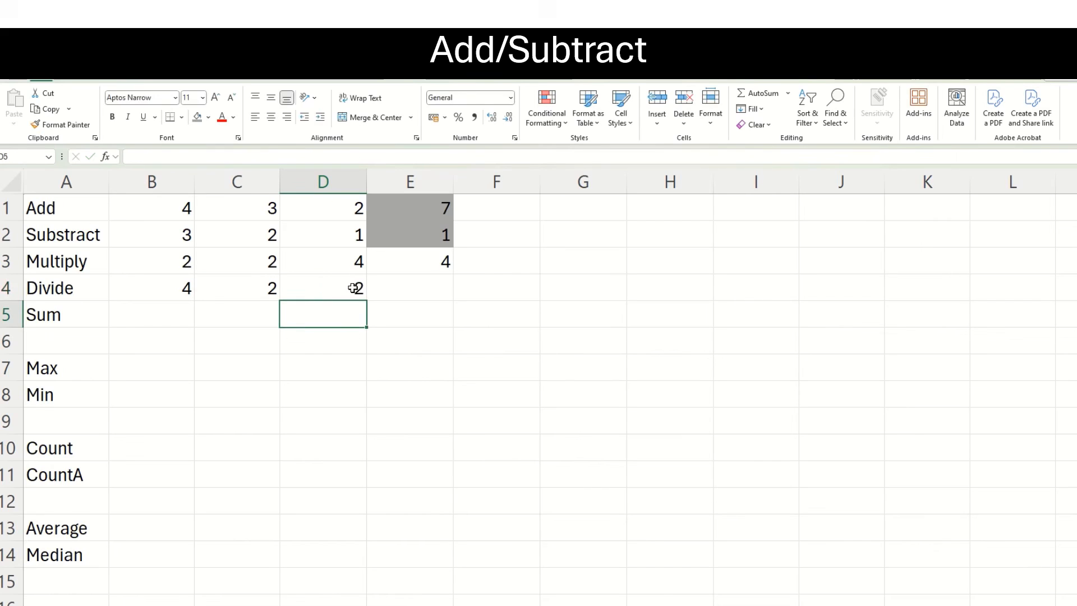
Enter a cell-reference division formula, =B4/C4, in cell E4 of the Divide row.
left_click(417, 294)
type("=")
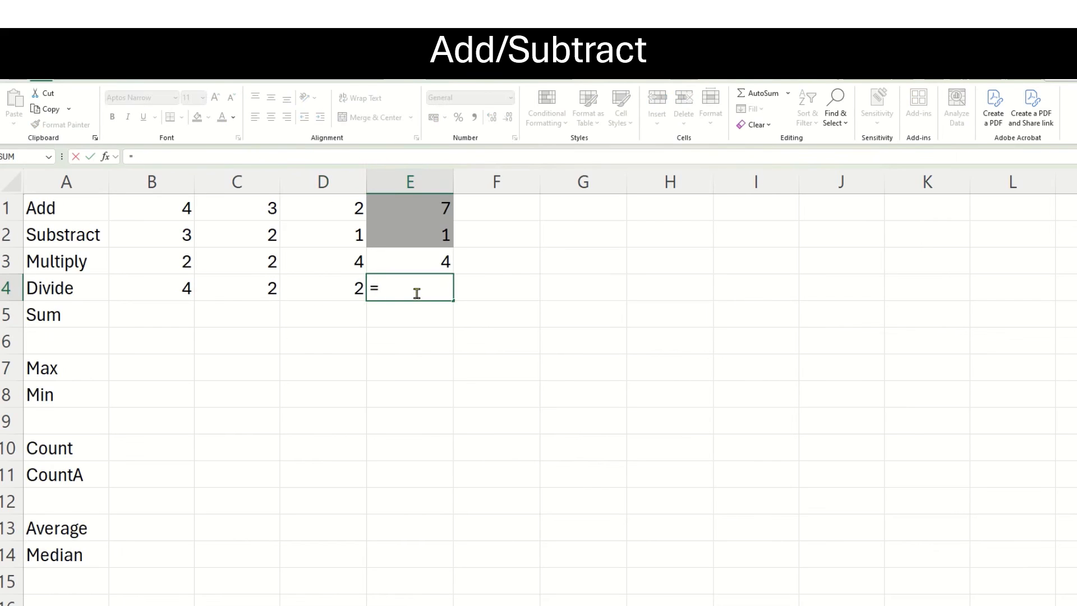
left_click(169, 285)
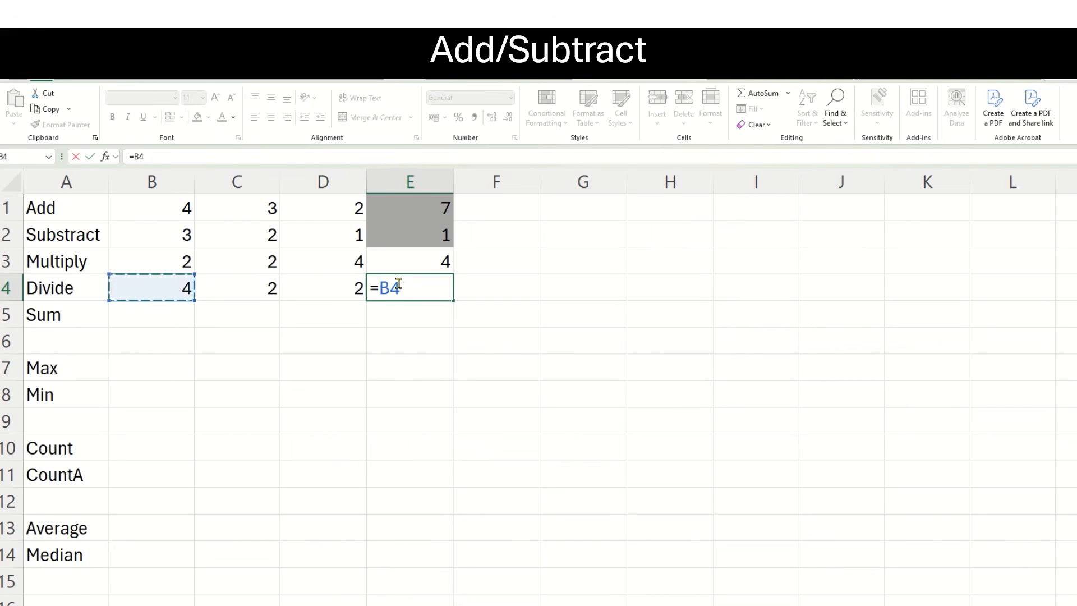
type("/")
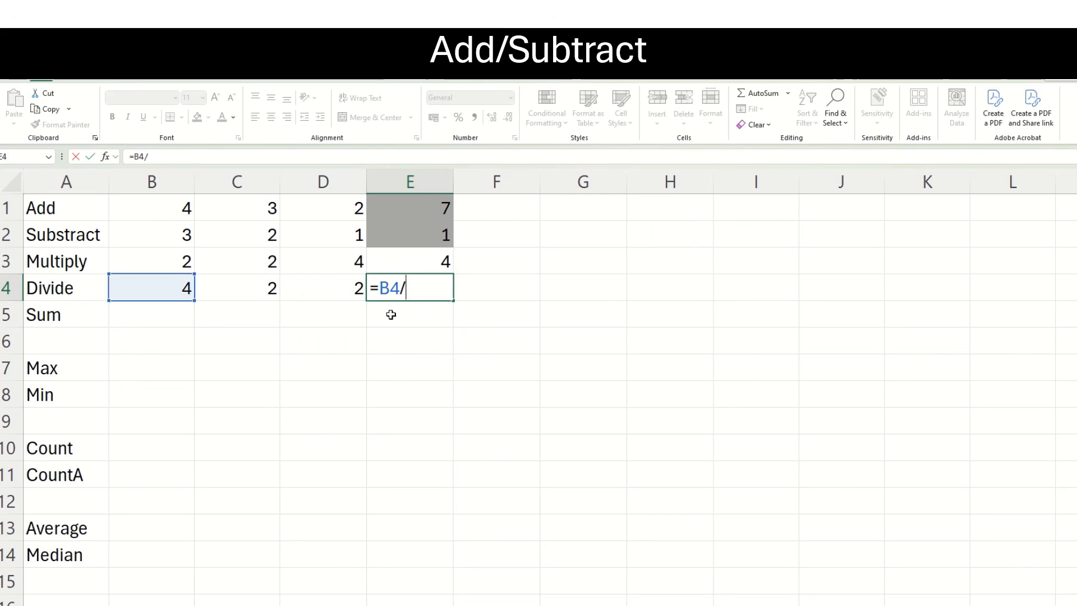
left_click(256, 293)
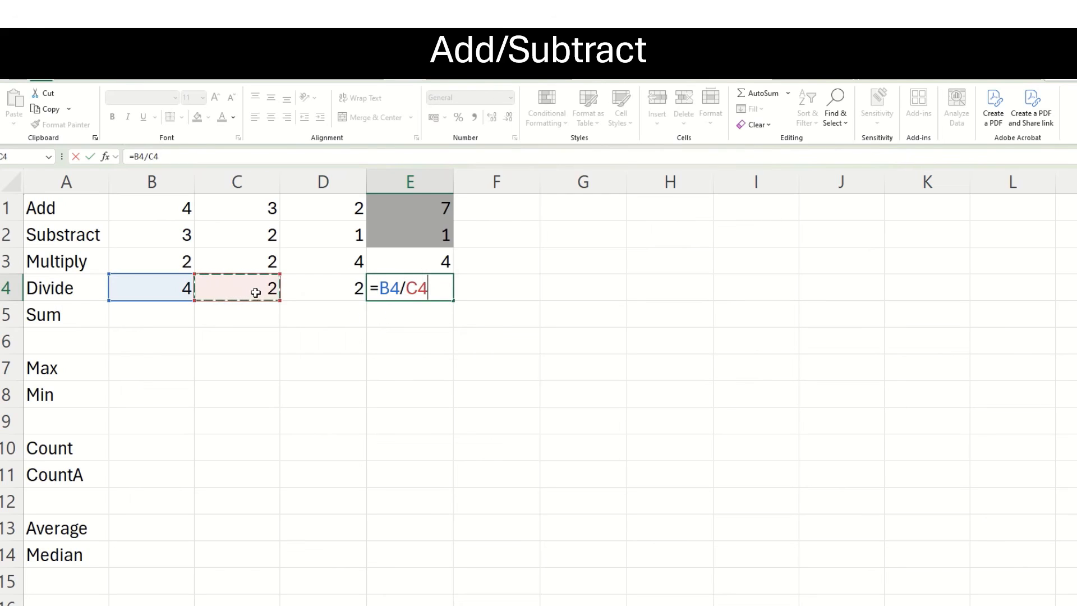
key("Return")
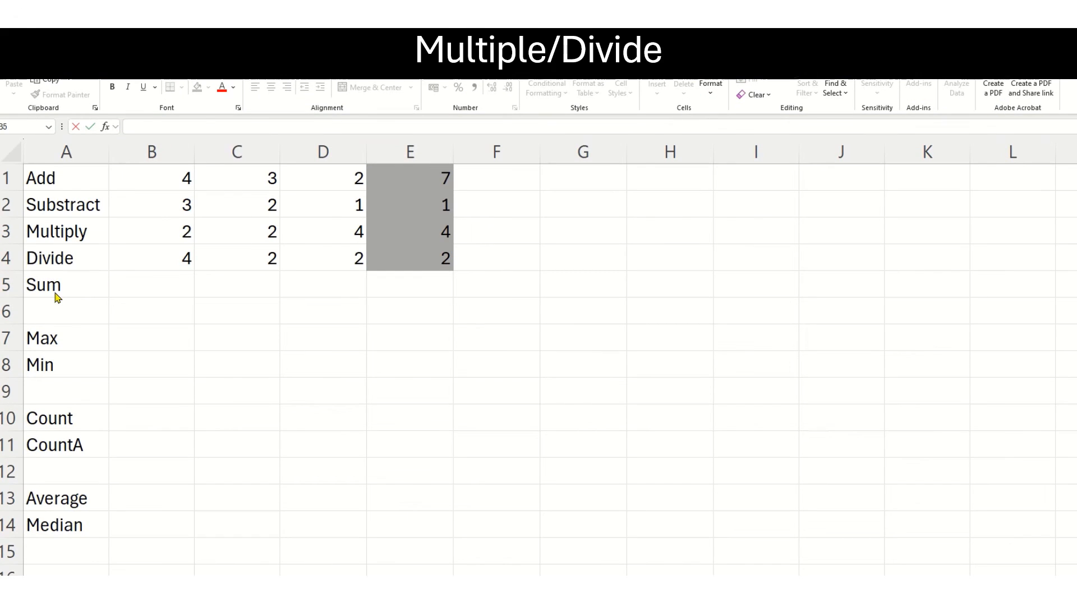
Enter the formula =sum(B1:E1) in cell B5 to total the Add row's values.
double_click(141, 280)
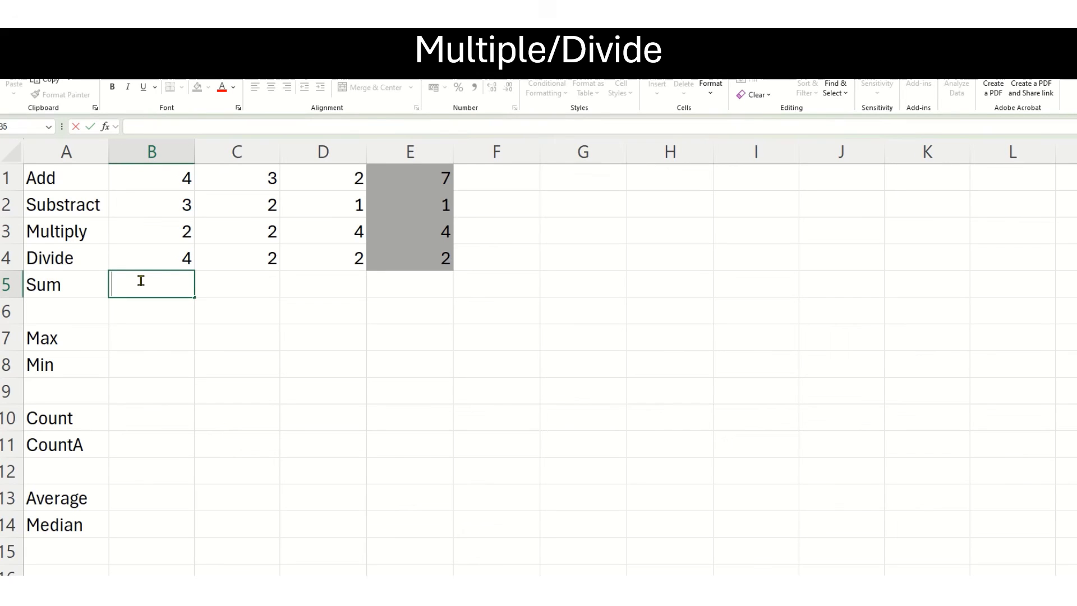
type("=su")
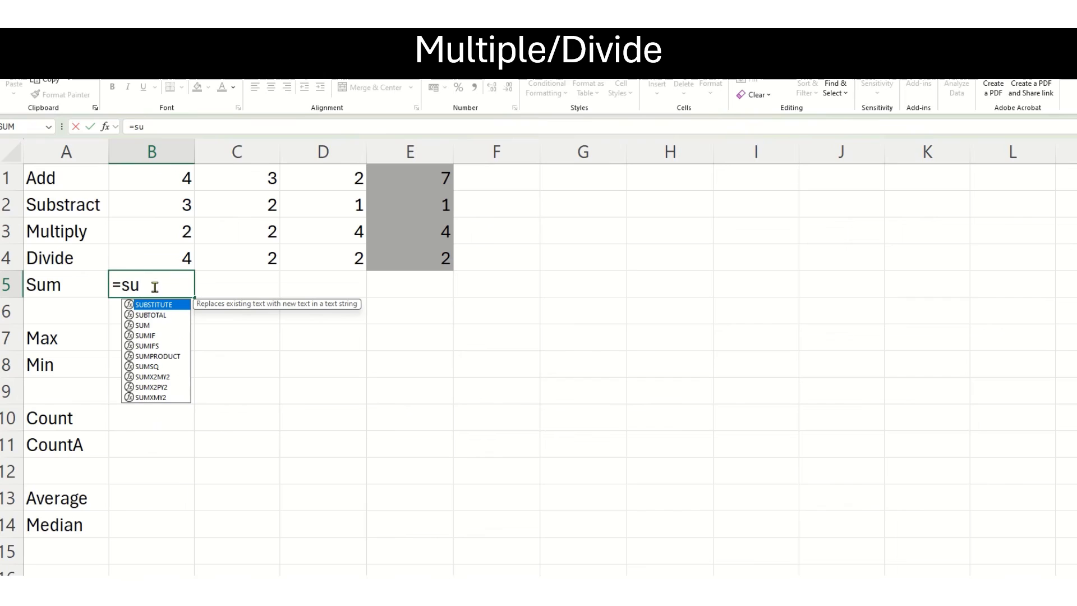
type("m")
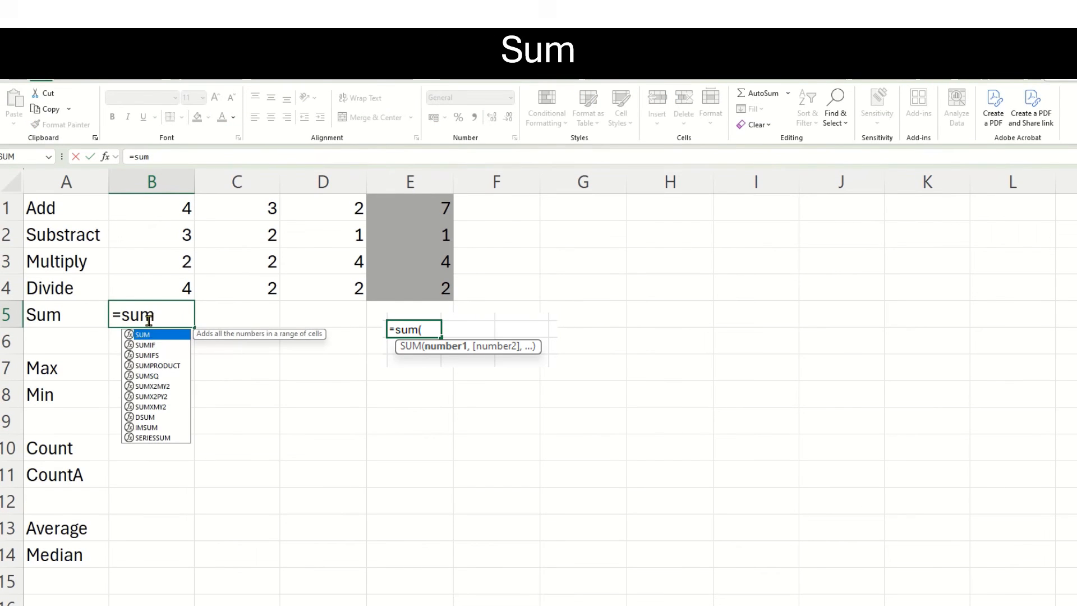
type("(")
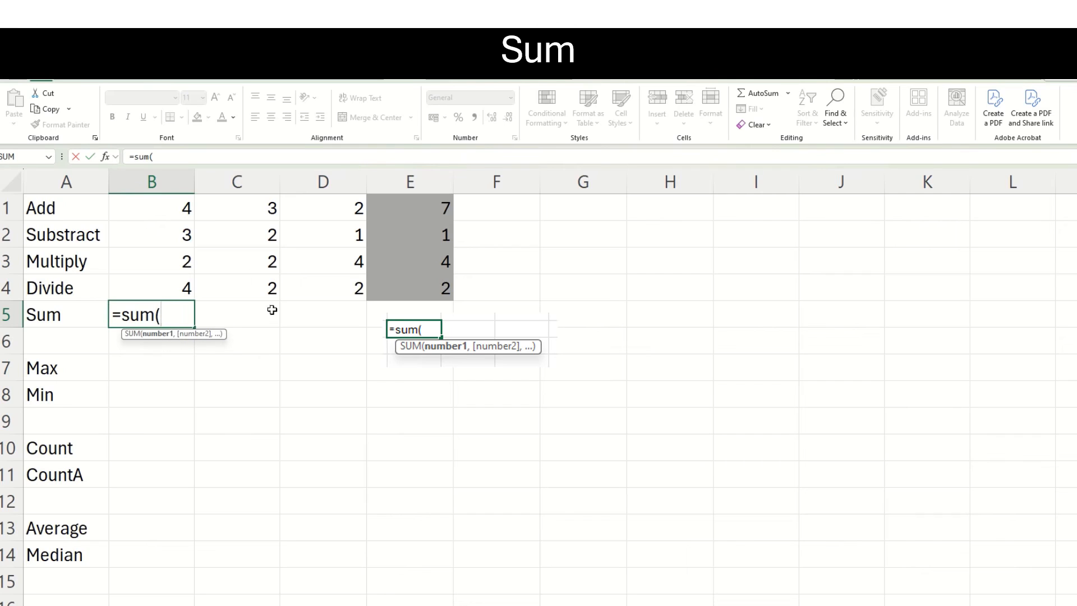
left_click(171, 214)
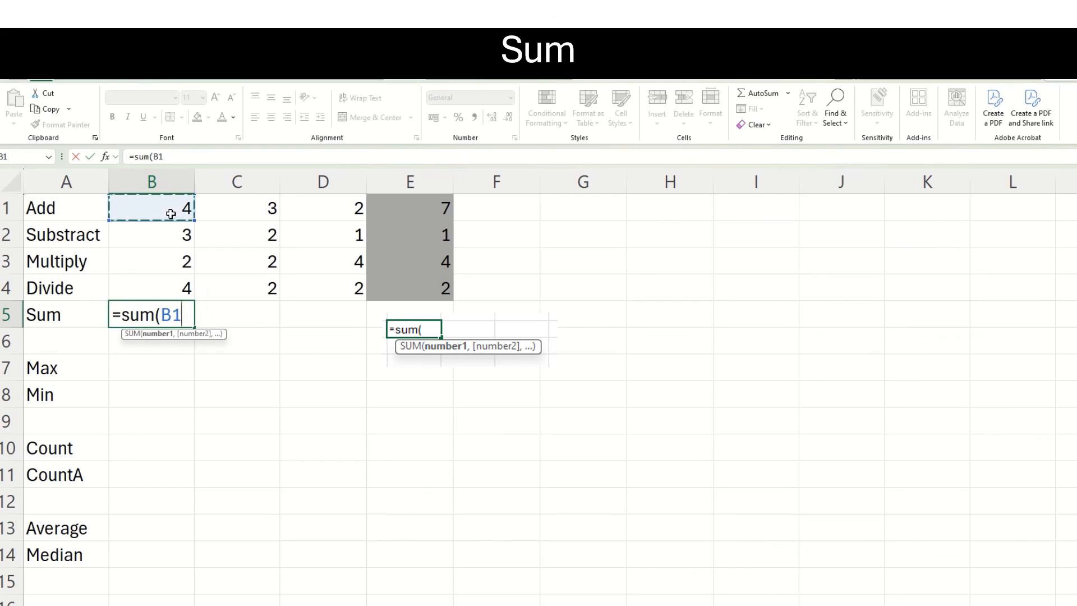
left_click_drag(171, 213, 412, 209)
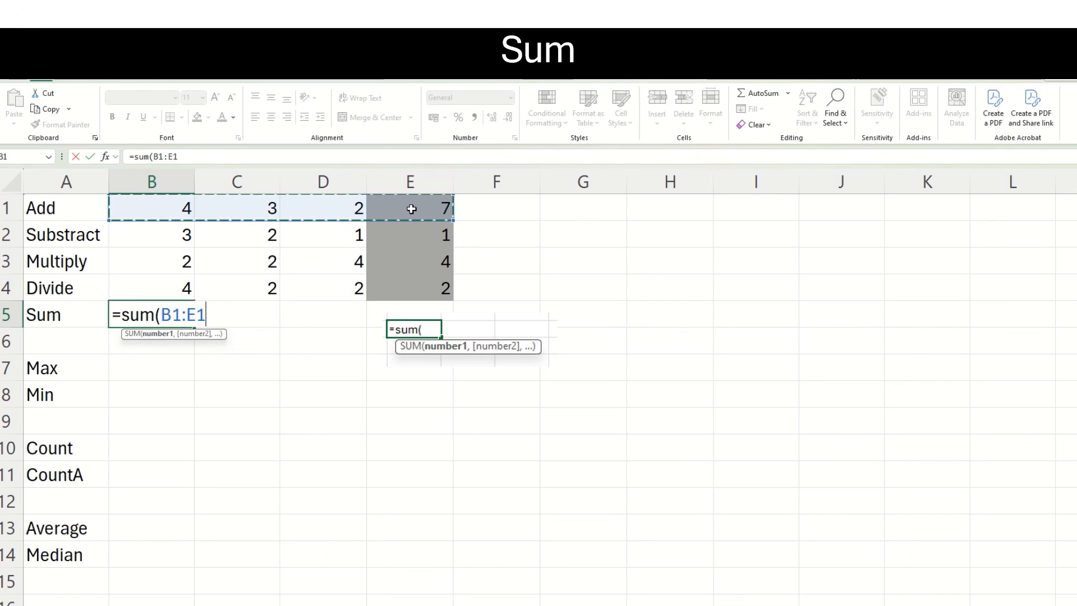
type(")")
key("Return")
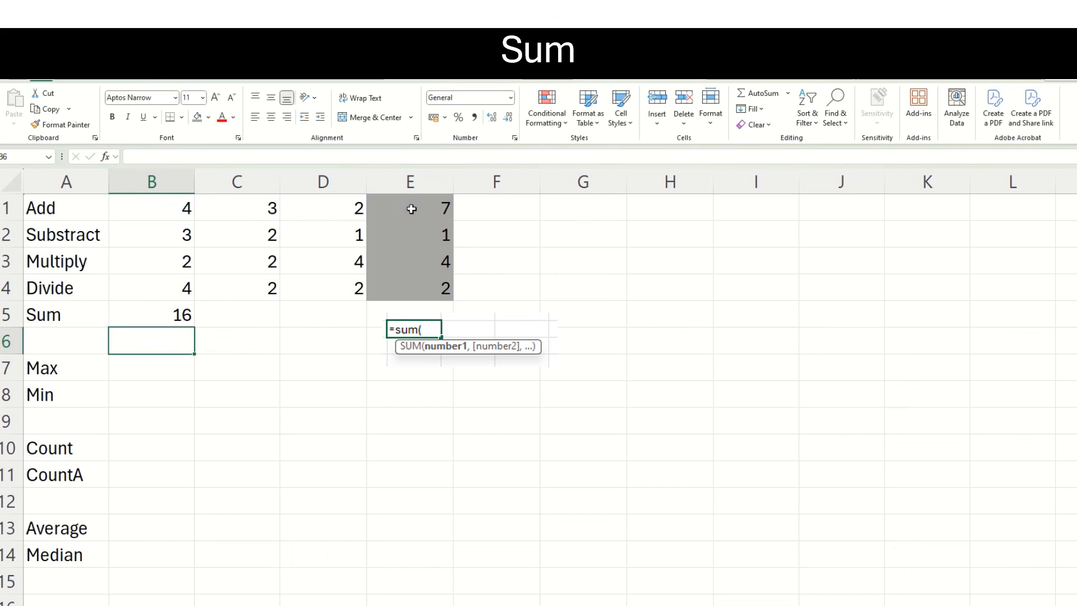
Change the range in cell B5's SUM formula to B1:E4 so it totals all four rows.
left_click(164, 315)
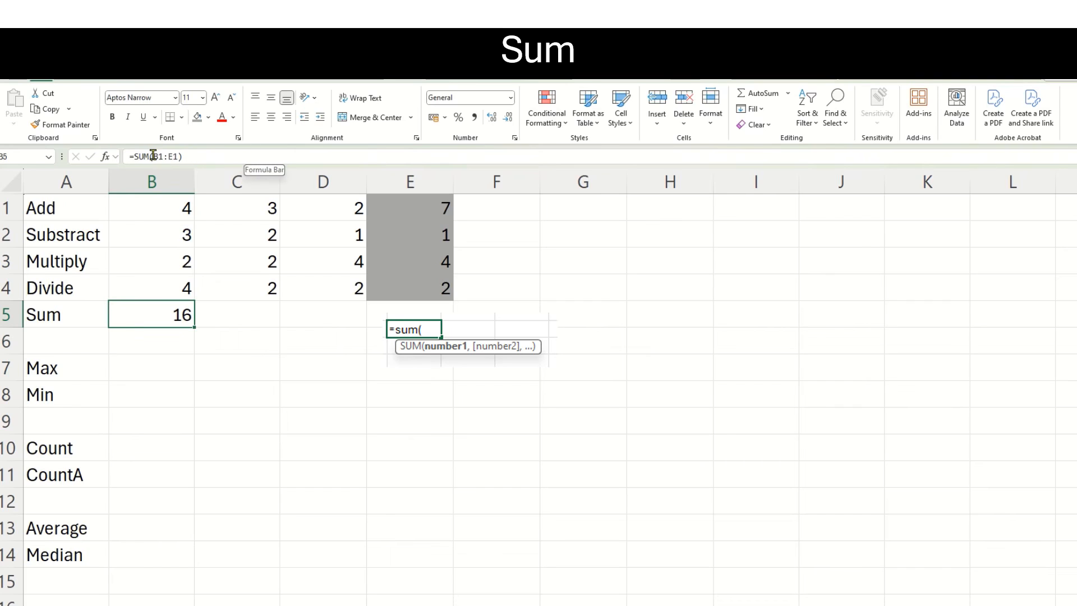
left_click_drag(154, 156, 179, 155)
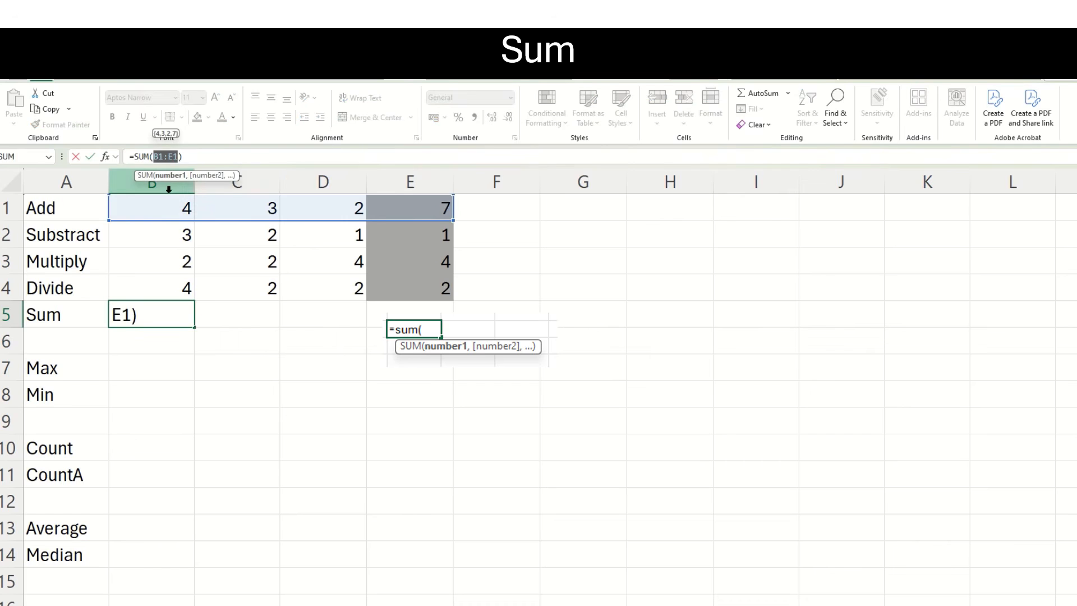
left_click_drag(161, 209, 399, 288)
key("Return")
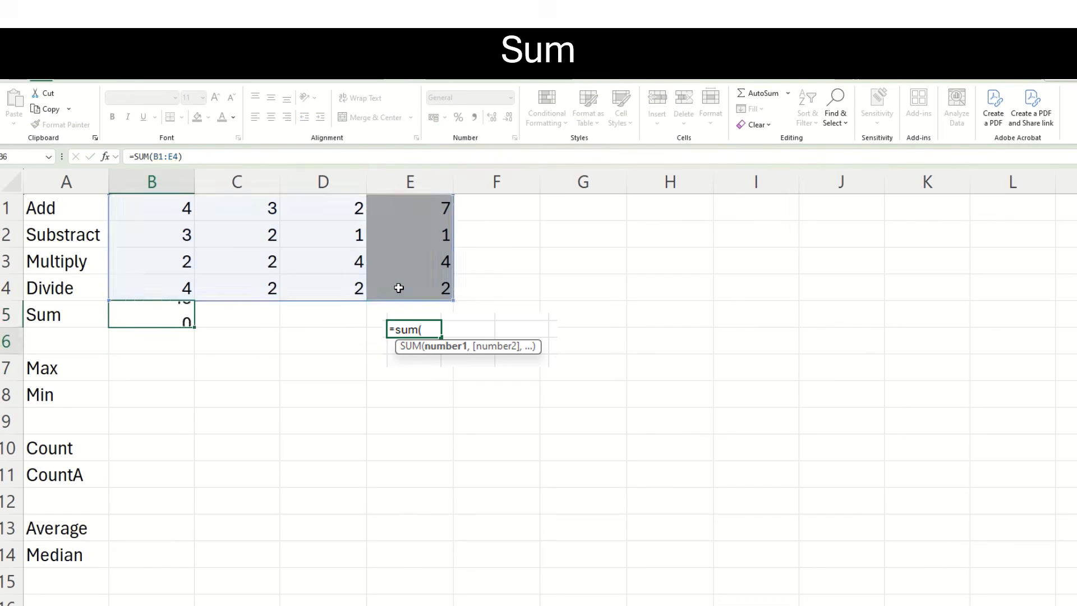
left_click(159, 316)
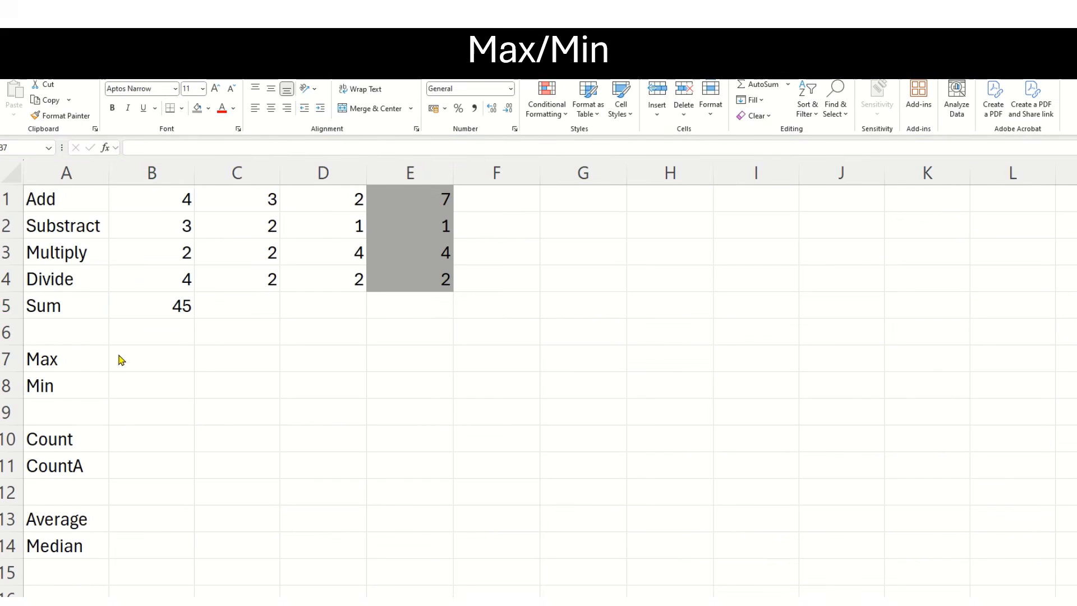
Enter the formula =max(B1:E4) in cell B7 to find the largest value in the four rows.
left_click(159, 362)
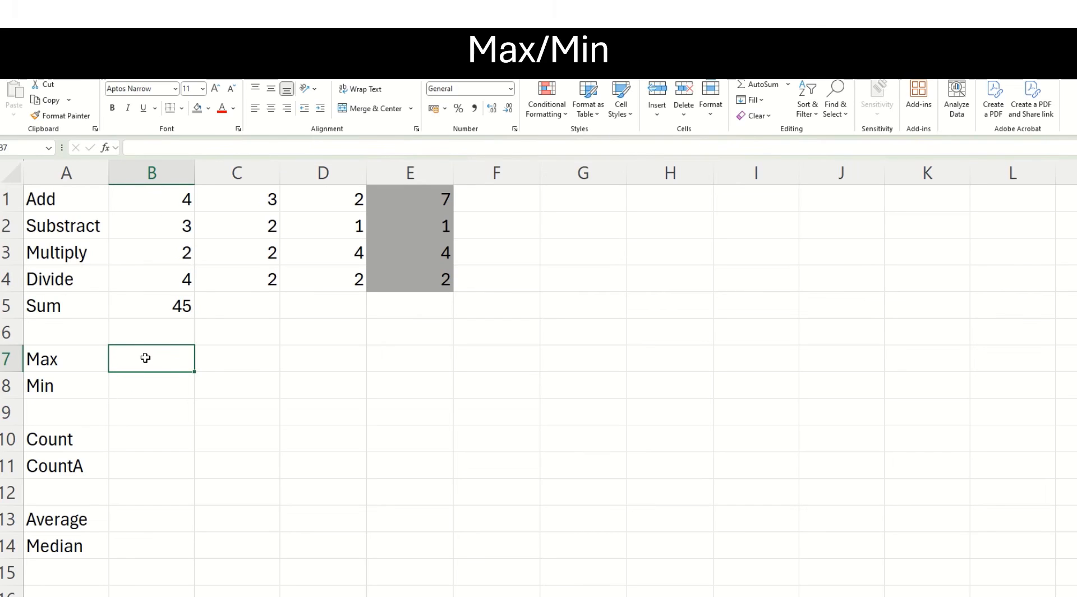
type("=")
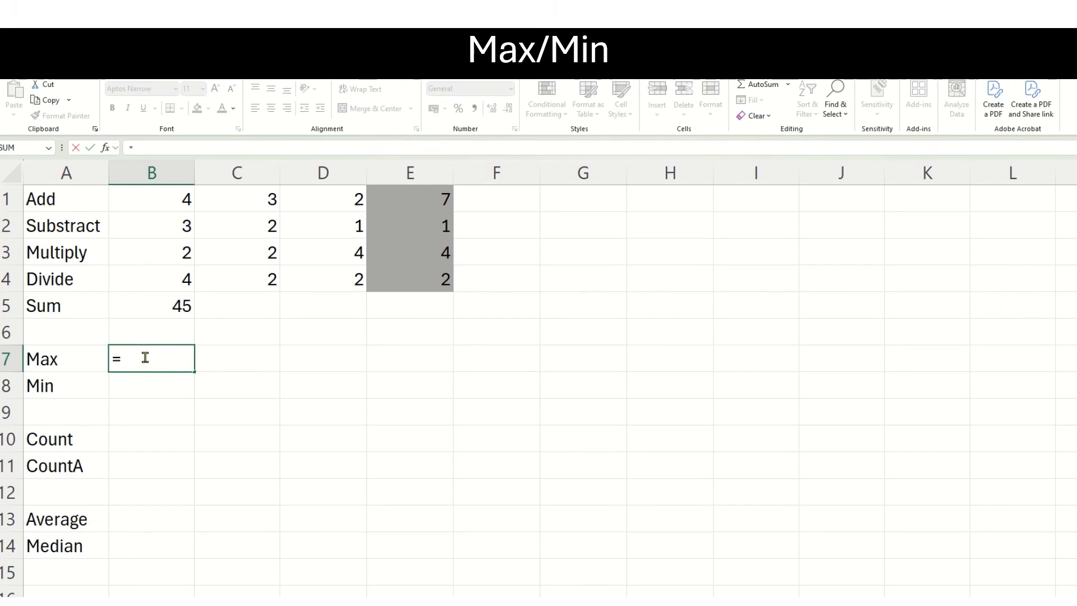
type("max")
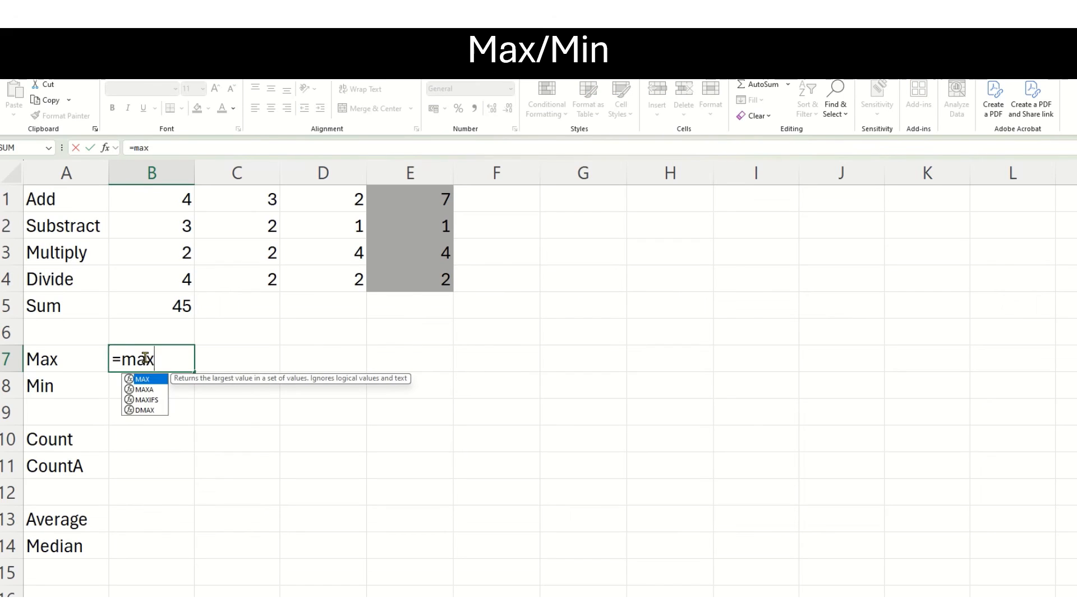
type("(")
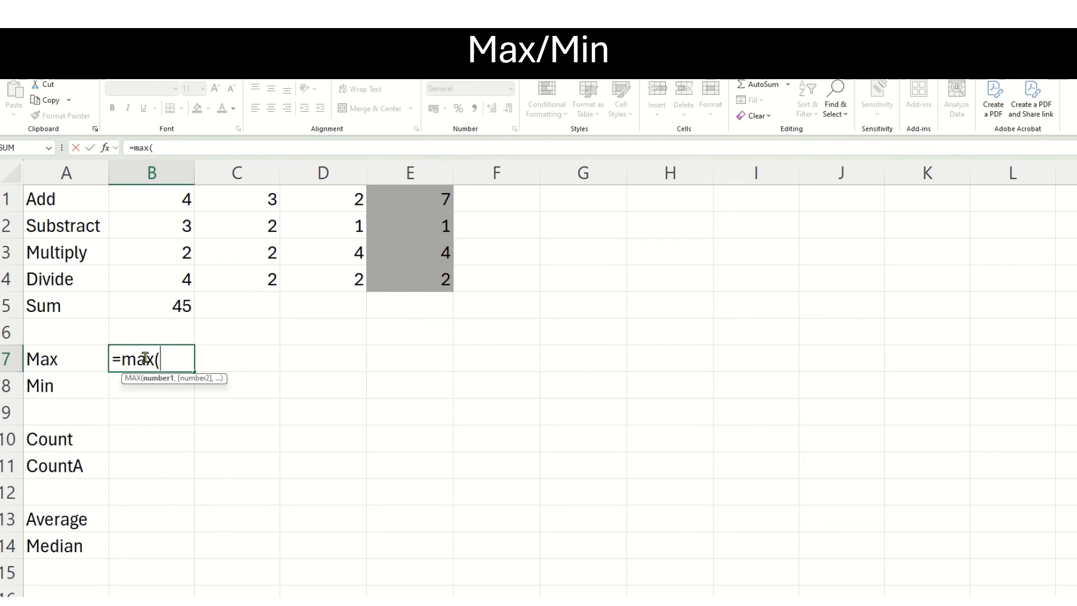
left_click(168, 199)
left_click_drag(181, 199, 409, 277)
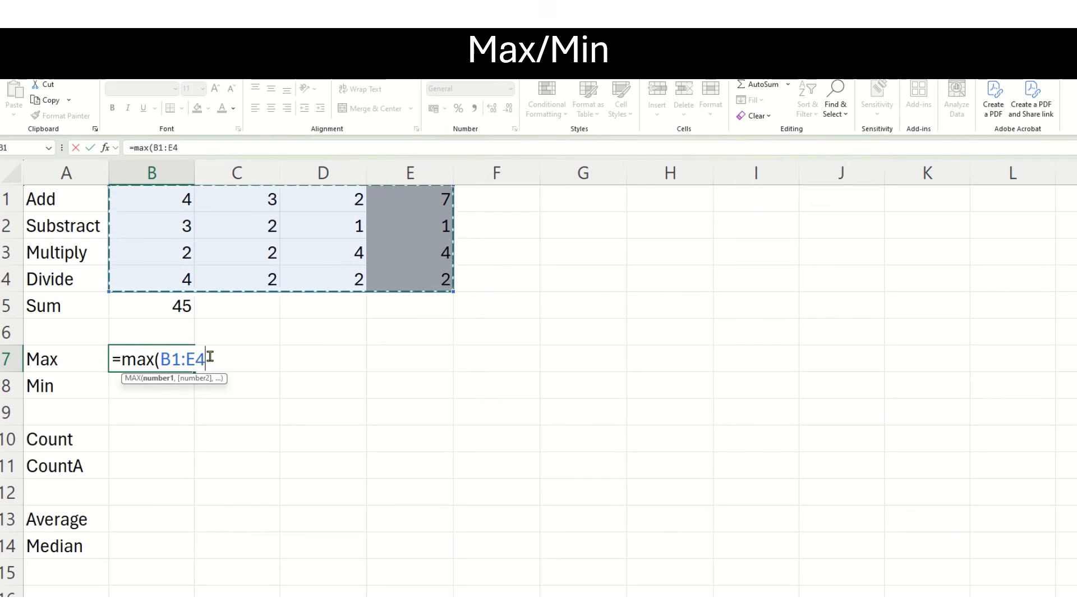
type(")")
key("Return")
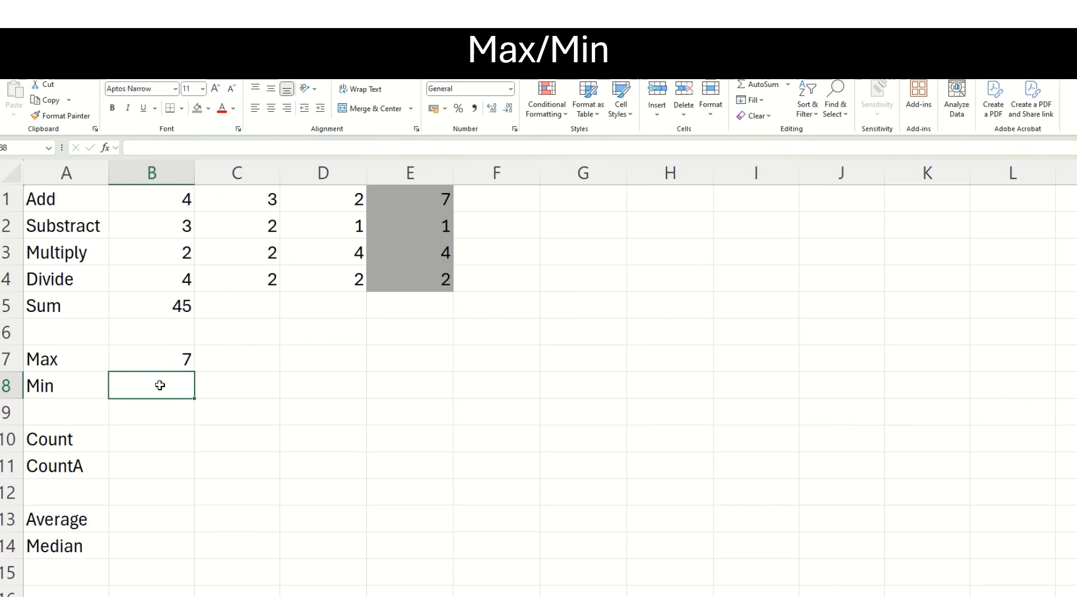
Enter the formula =min(B1:E4) in cell B8 to find the smallest value in the four rows.
type("=")
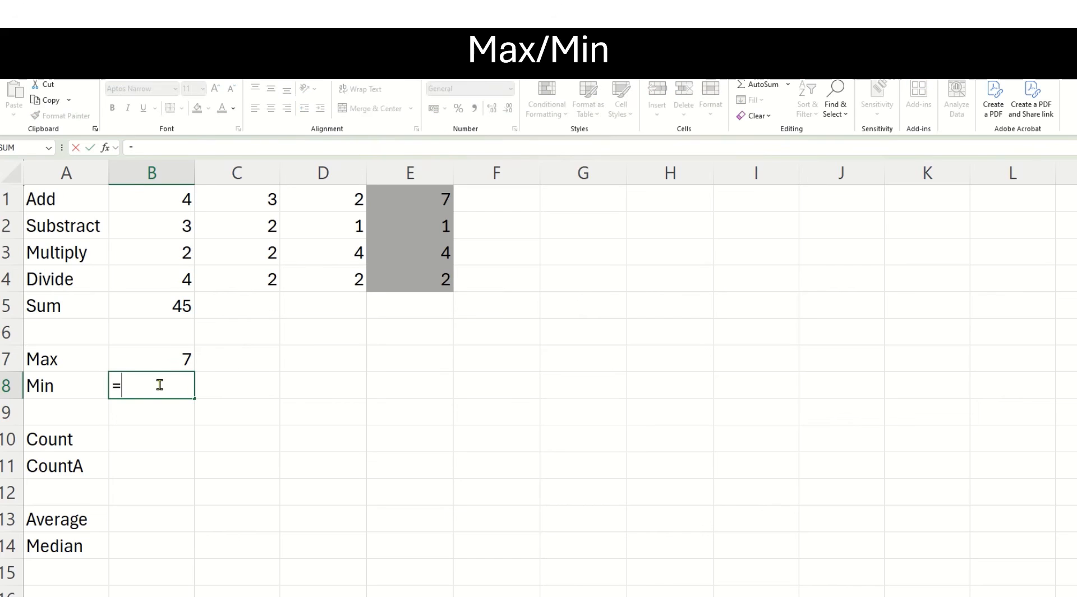
type("min")
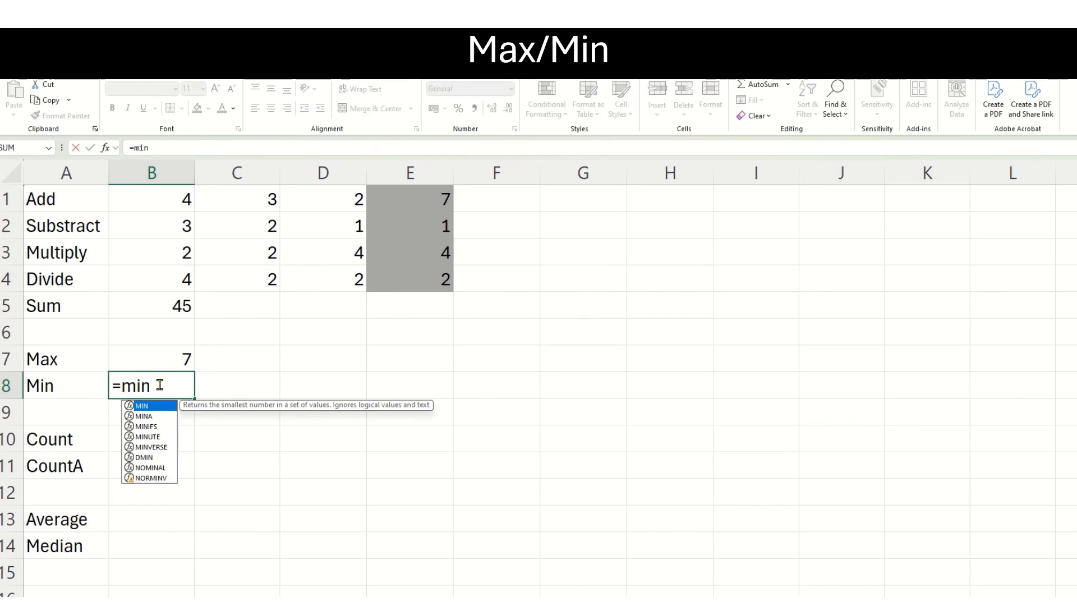
type("(")
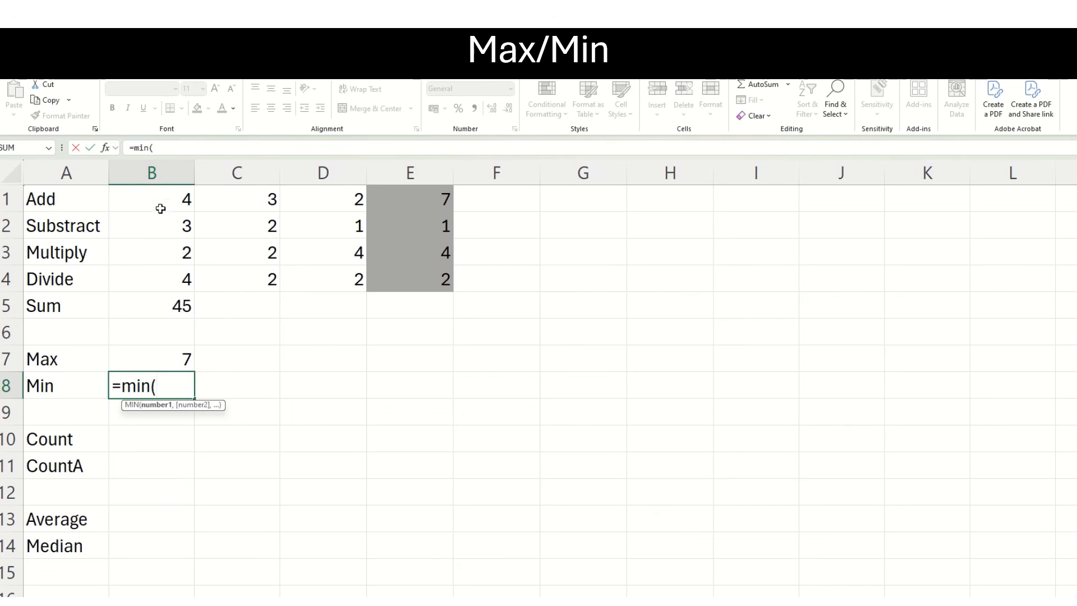
left_click_drag(160, 207, 401, 275)
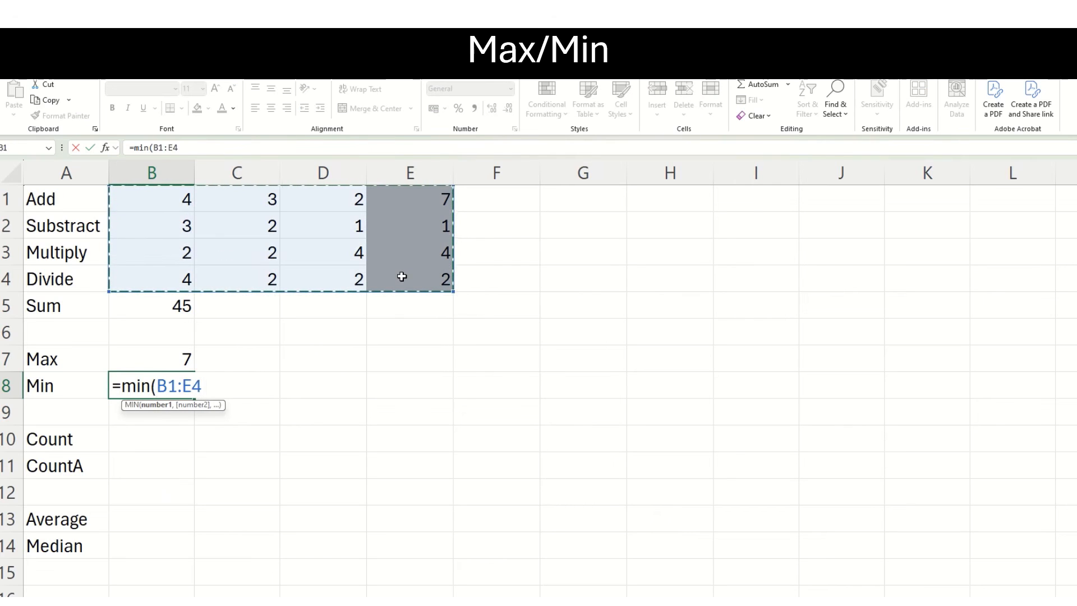
type(")")
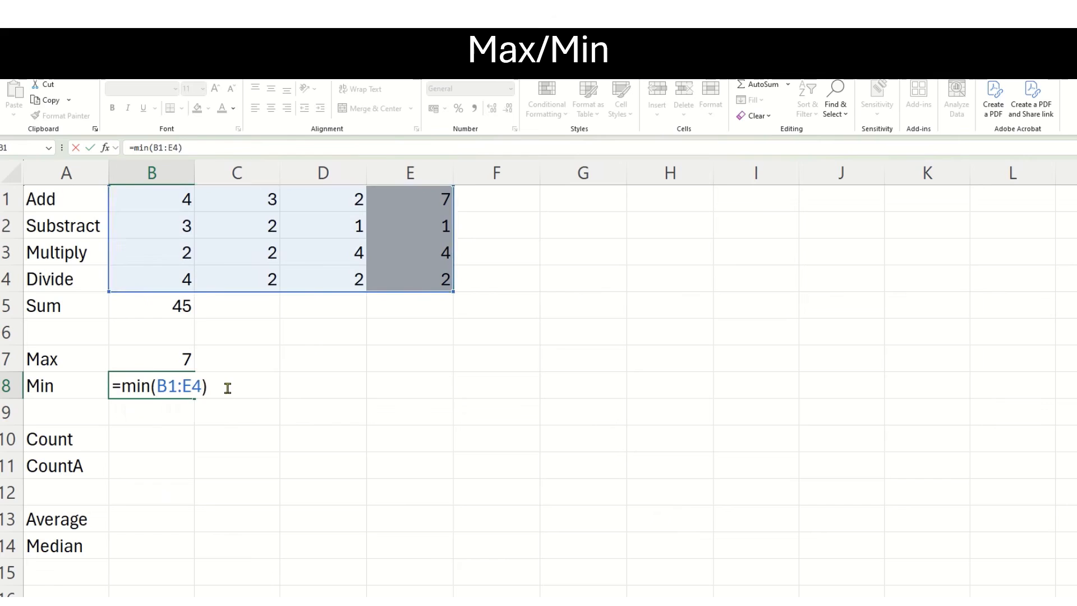
key("Return")
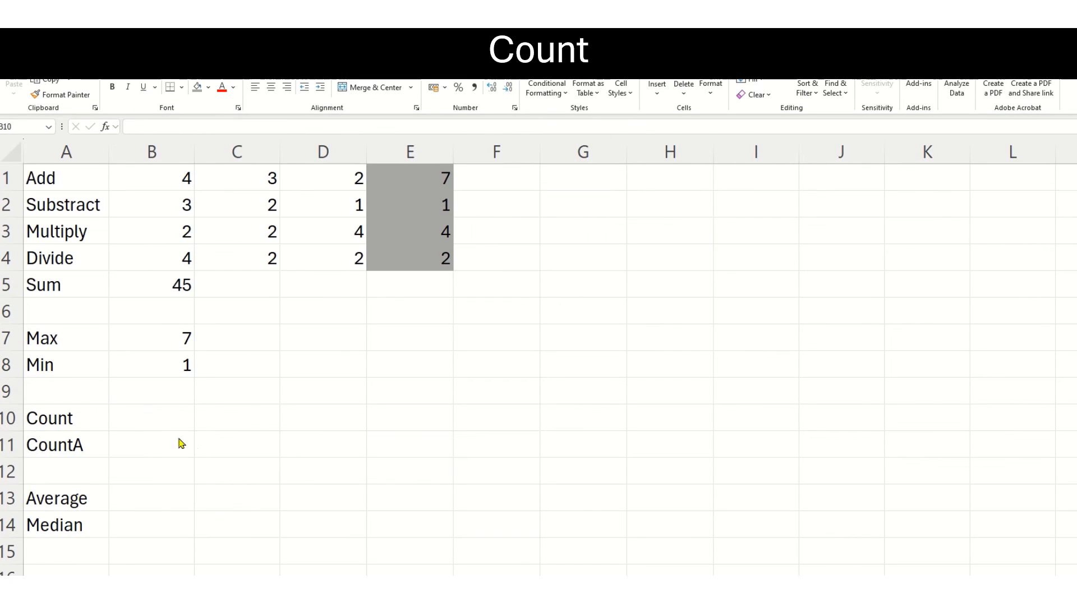
Enter the formula =count(B1:E4) in cell B10 to count the numeric cells in the four rows.
left_click(146, 420)
type("=count")
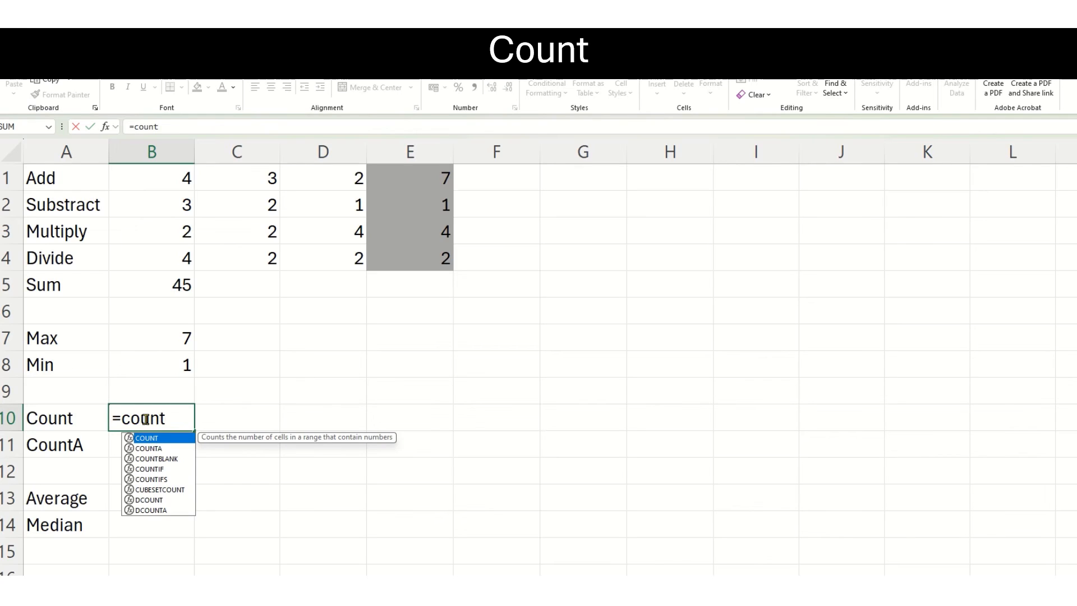
type("(")
left_click_drag(149, 178, 395, 258)
type(")")
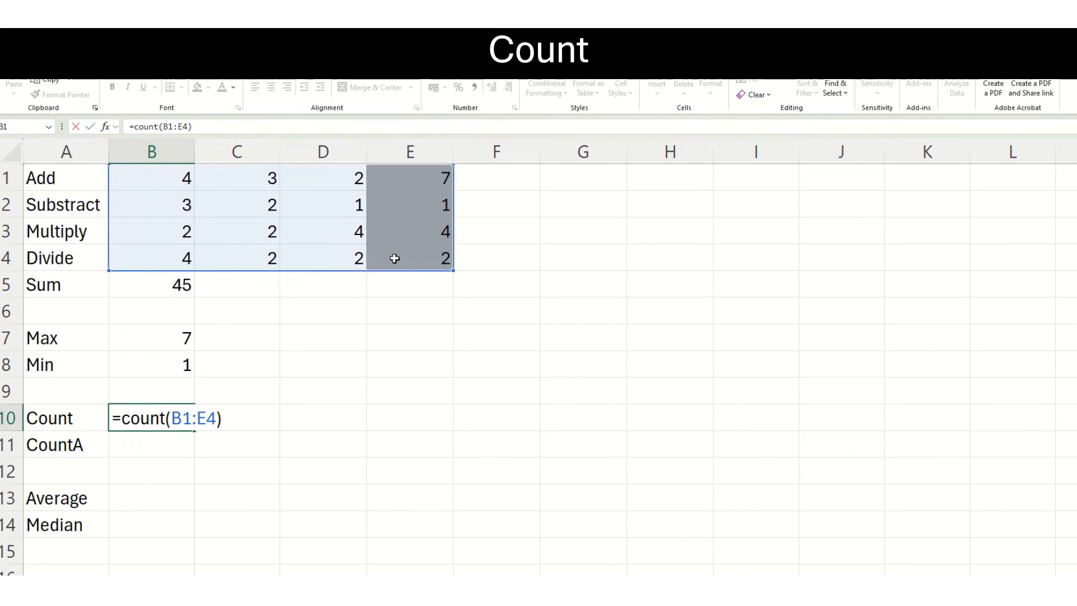
key("Return")
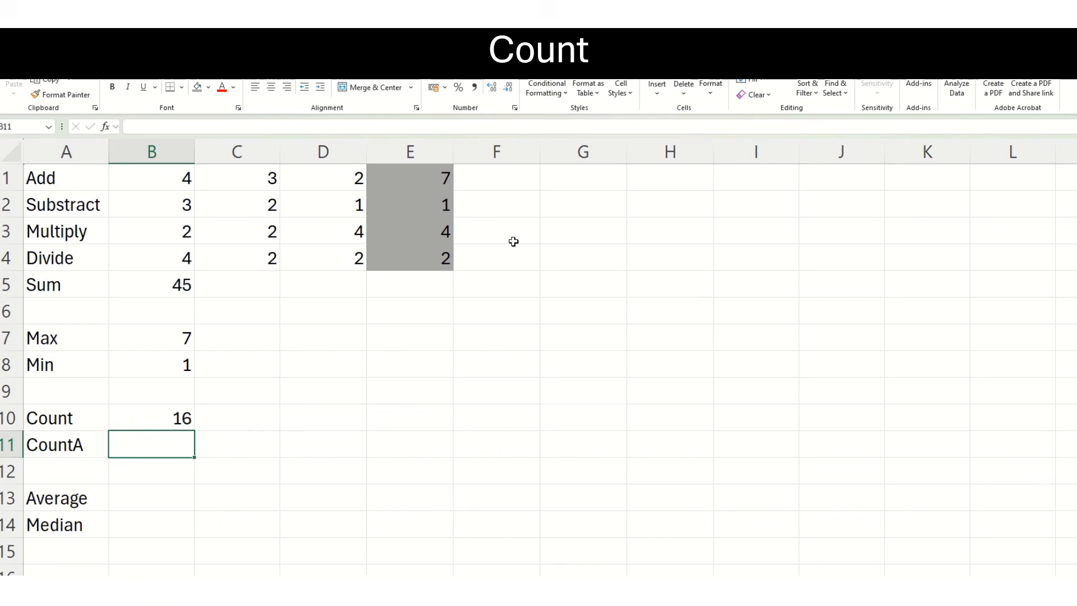
Enter the text entries "one" in cell F1 and "three" in cell F2.
left_click(505, 177)
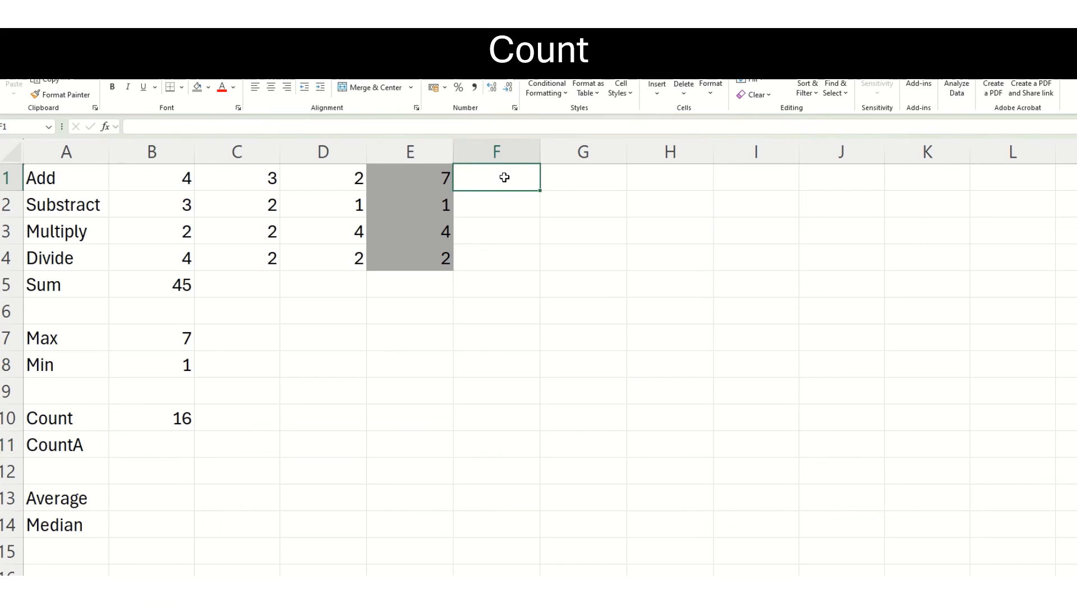
type("one")
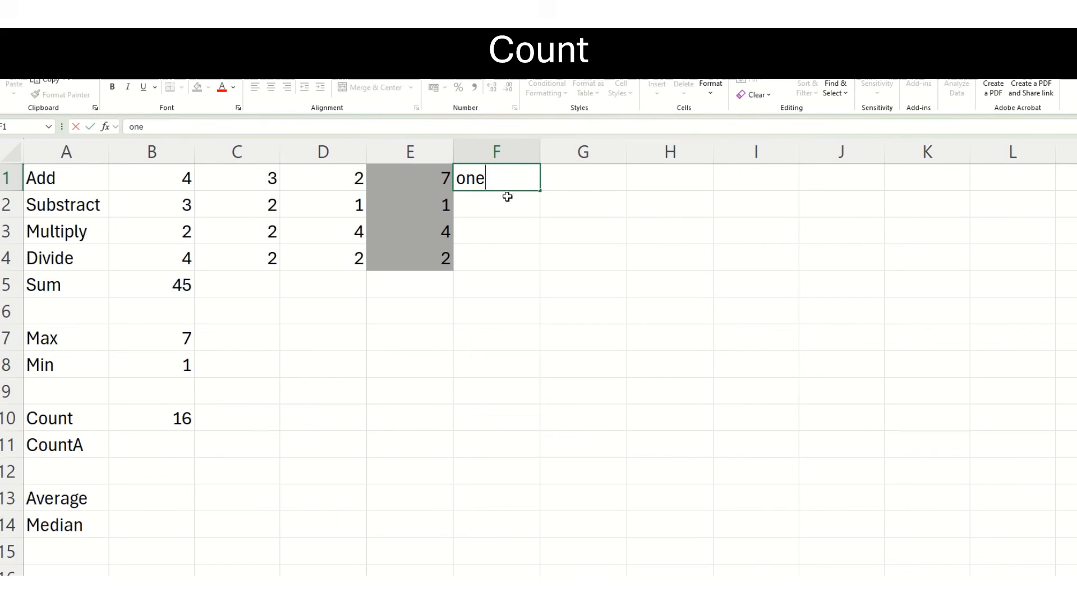
key("Return")
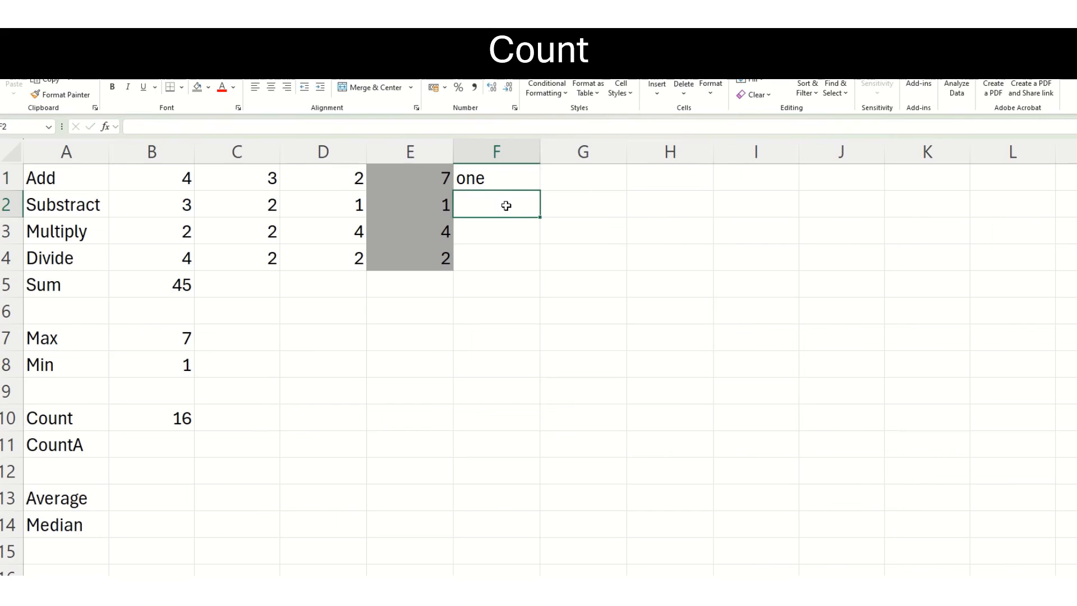
type("three")
key("Return")
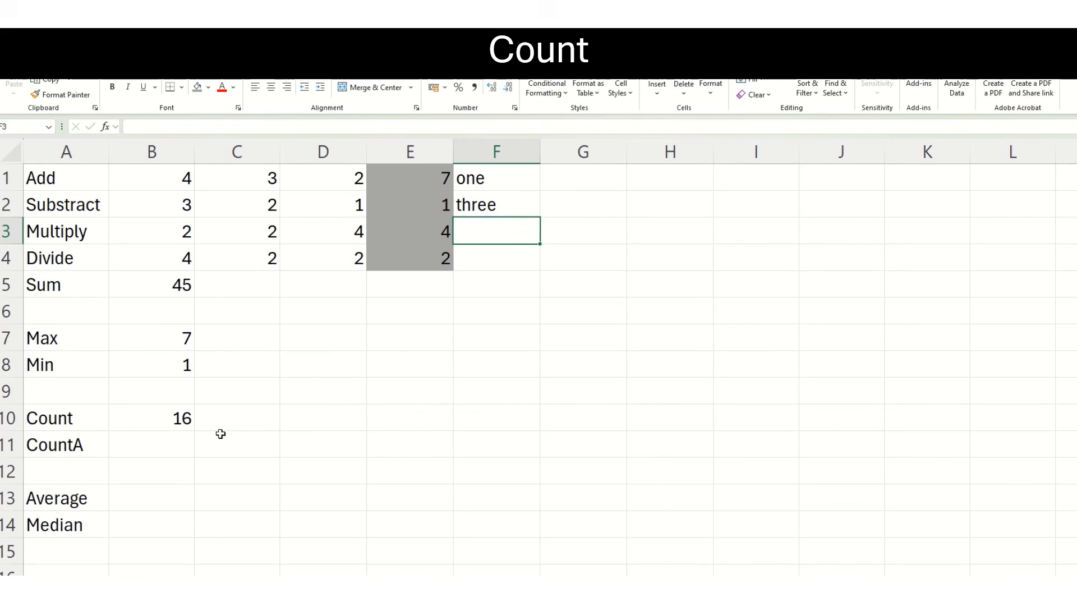
Enter the formula =counta(B1:F4) in cell B11 to count all non-empty cells, including the text entries.
left_click(163, 452)
type("=count")
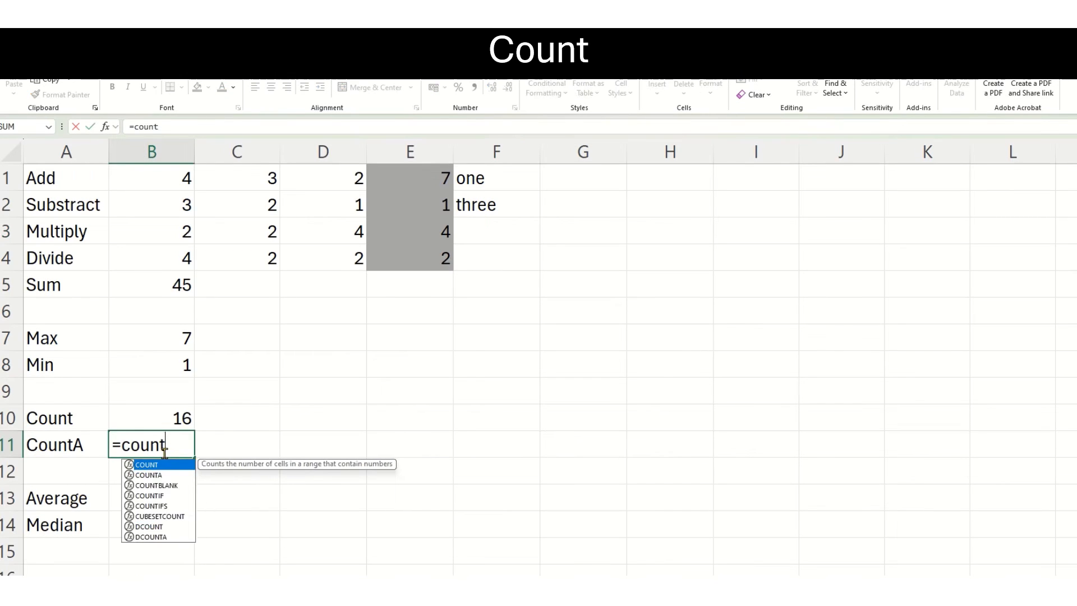
type("a(")
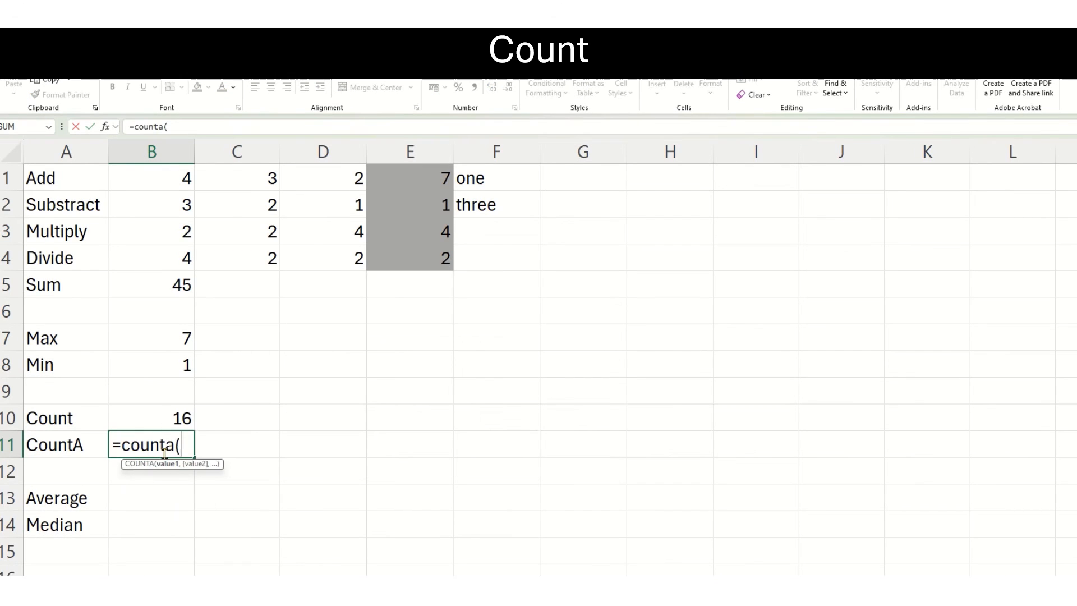
left_click(175, 181)
left_click_drag(175, 182, 455, 260)
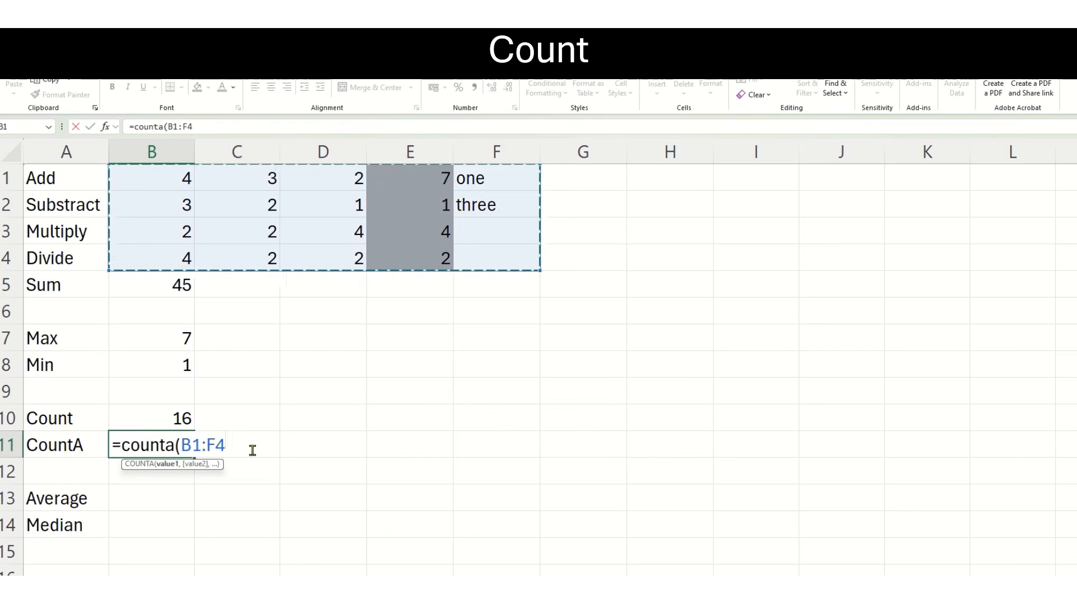
type(")")
key("Return")
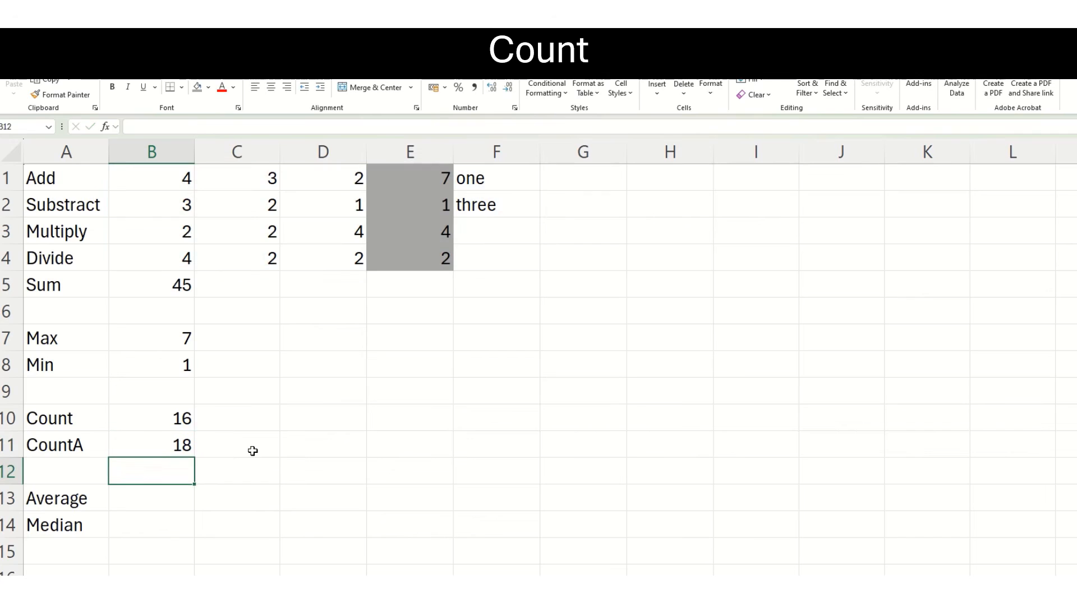
Change the function in cell B11 to COUNT, keeping the range B1:F4, to compare it with COUNTA.
left_click(150, 446)
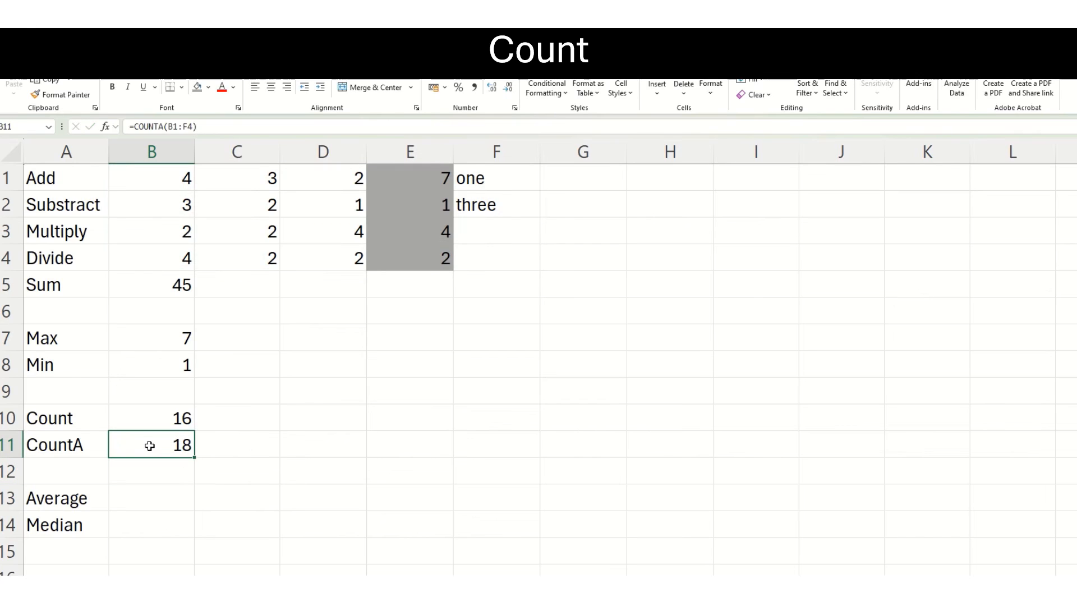
left_click(161, 127)
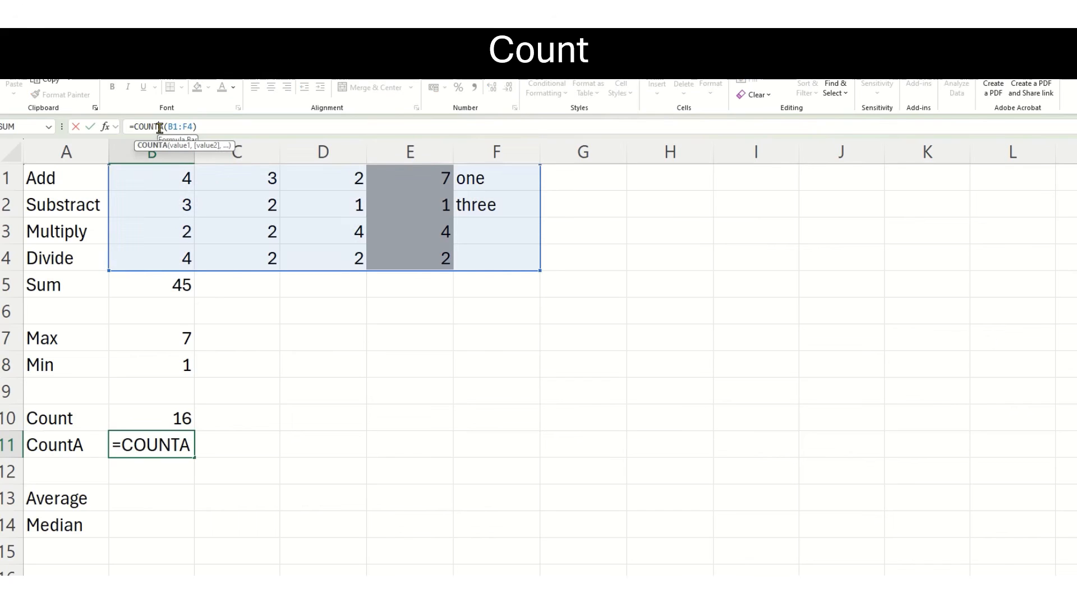
key("BackSpace")
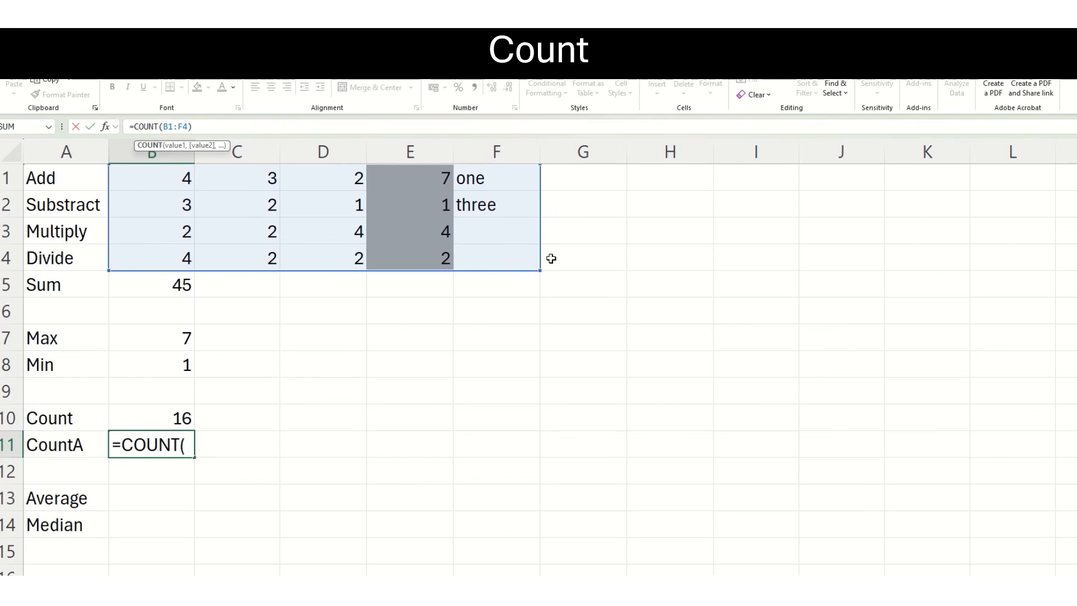
key("ctrl+Return")
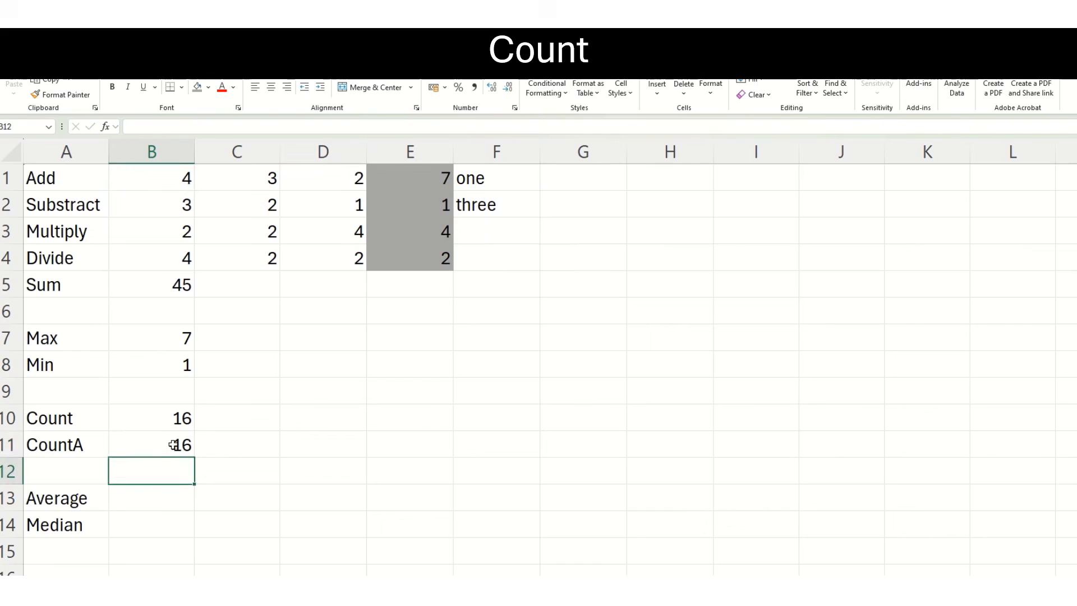
Change the function in cell B11 back to COUNTA for the range B1:F4.
left_click(166, 445)
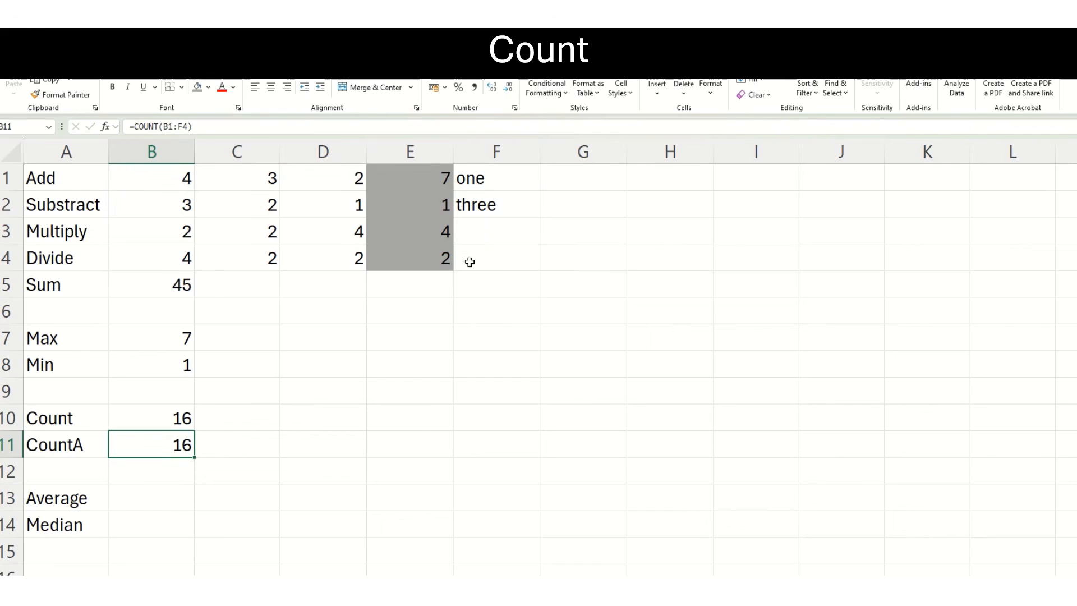
left_click(158, 128)
type("A")
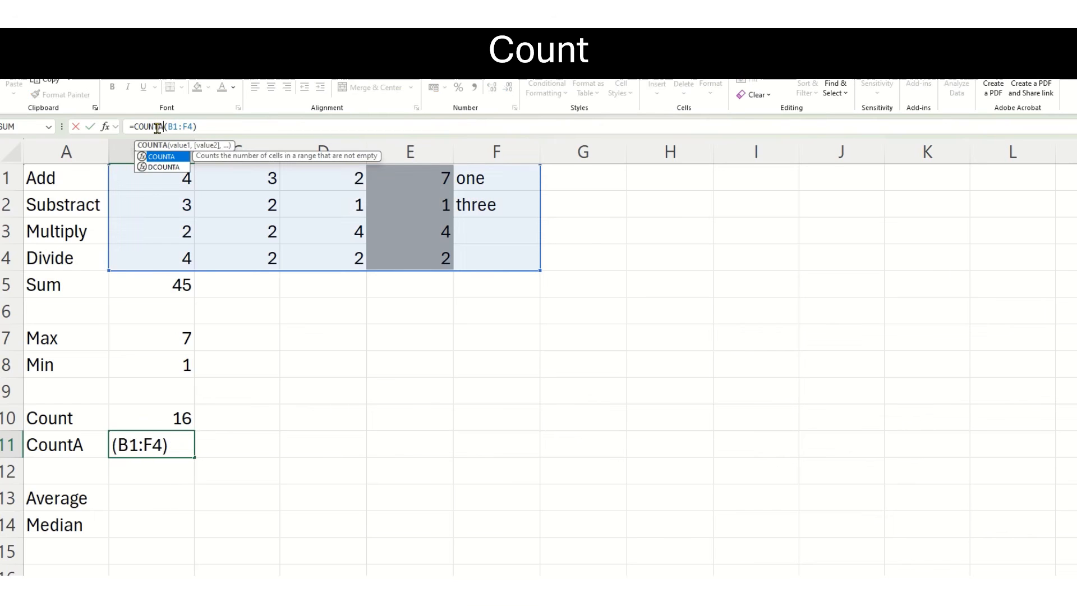
key("Return")
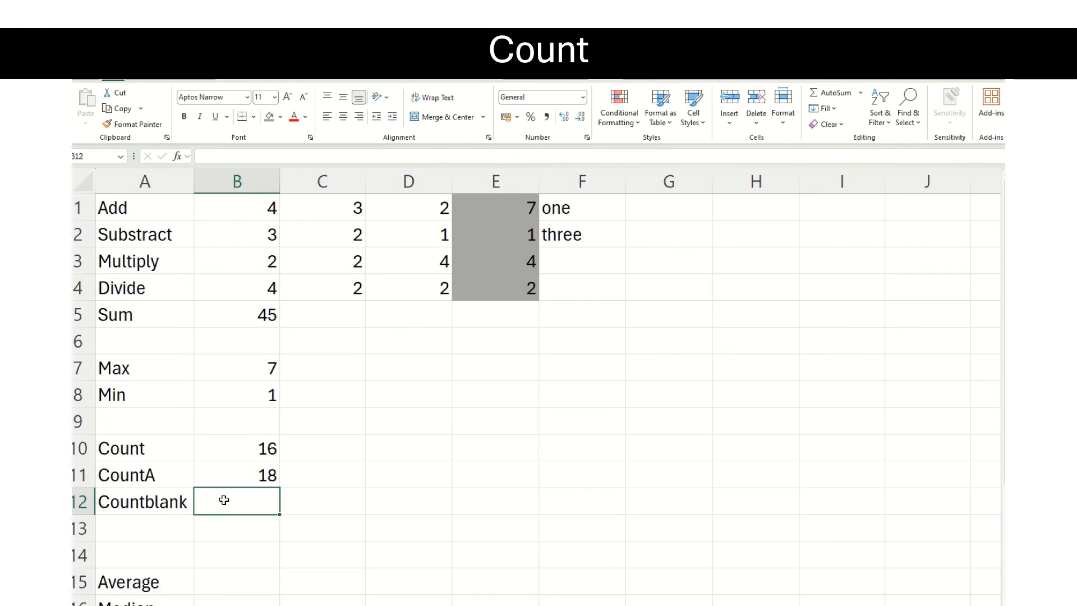
Enter the formula =countblank(B1:F4) in cell B12, and select the empty cells F3:F4 to point them out.
type("=co")
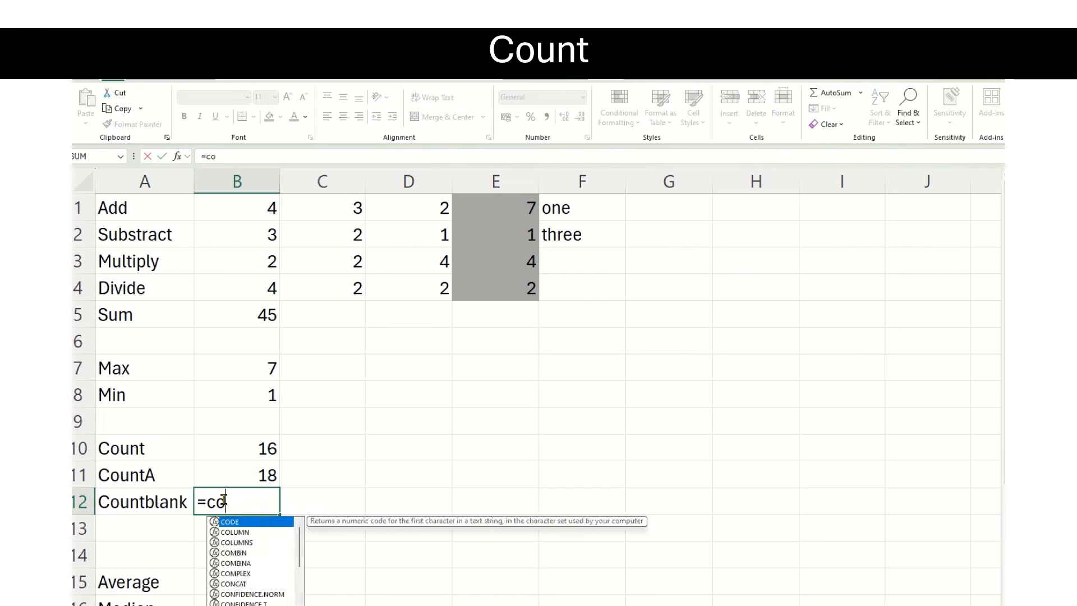
type("untblank")
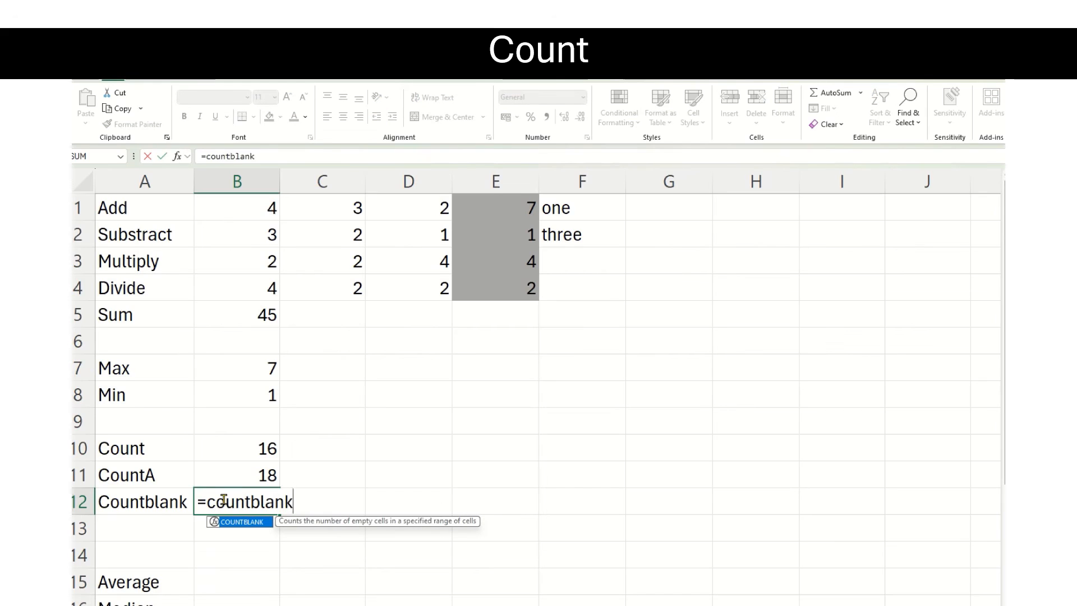
type("(")
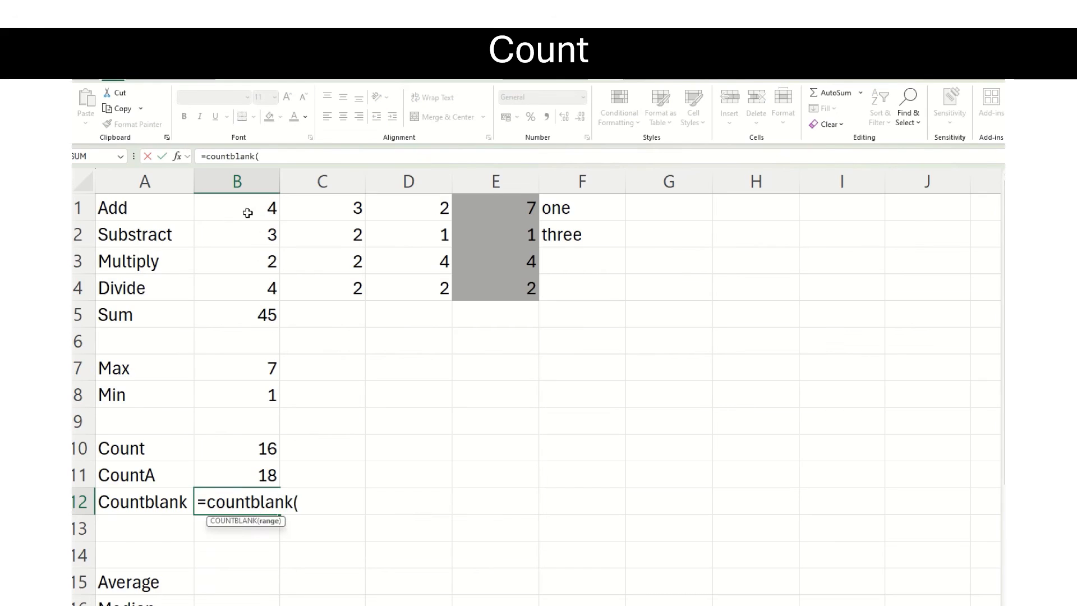
left_click_drag(248, 213, 558, 287)
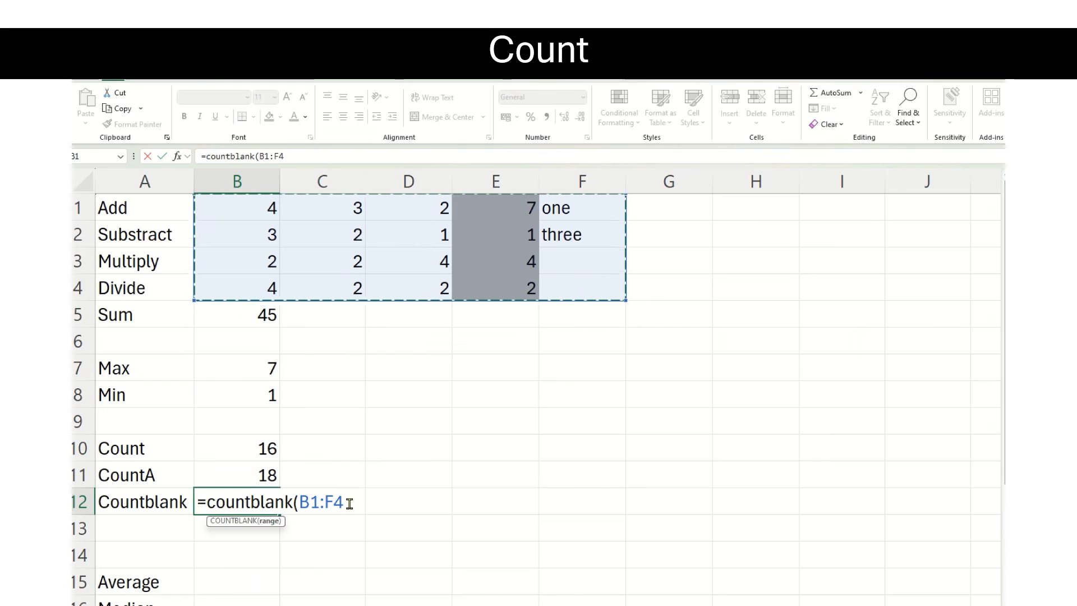
type(")")
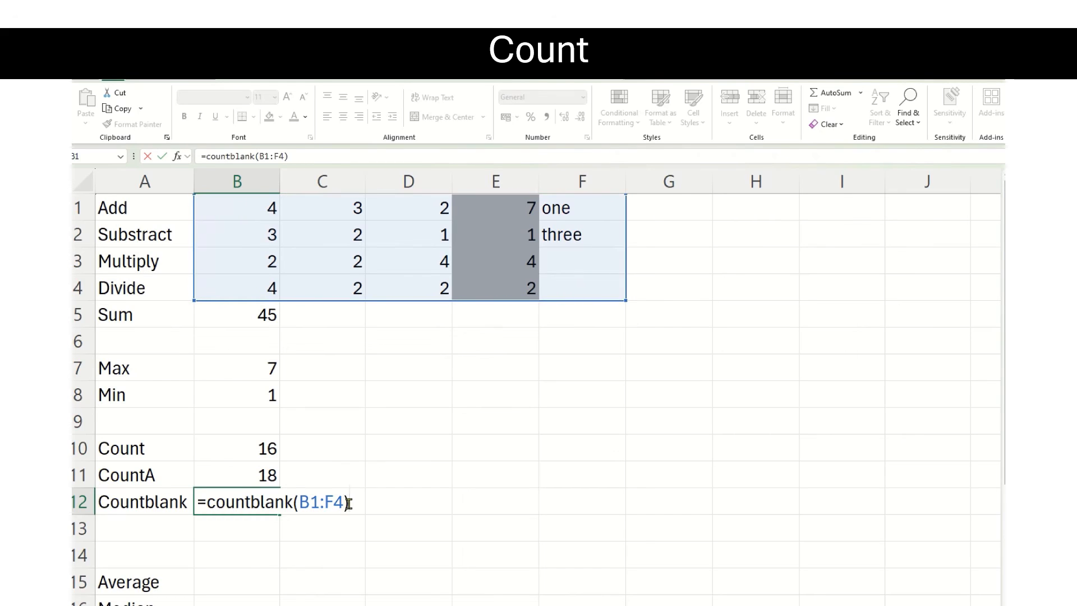
key("Return")
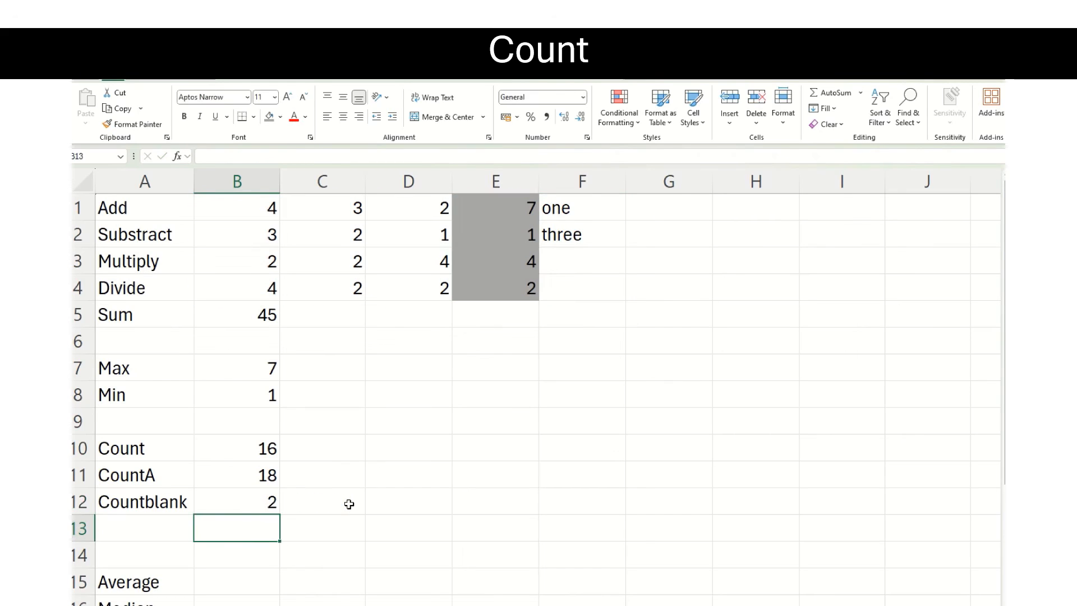
left_click(252, 505)
left_click_drag(570, 261, 570, 288)
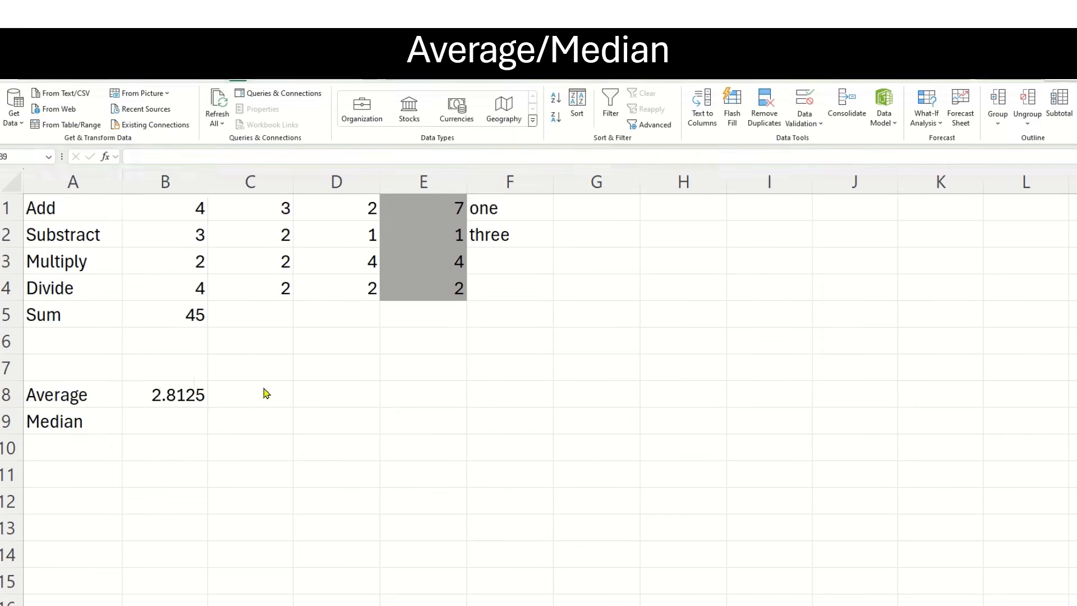
Clear cell B8 and enter the formula =average(B1:E4) there to average the four rows.
left_click(141, 399)
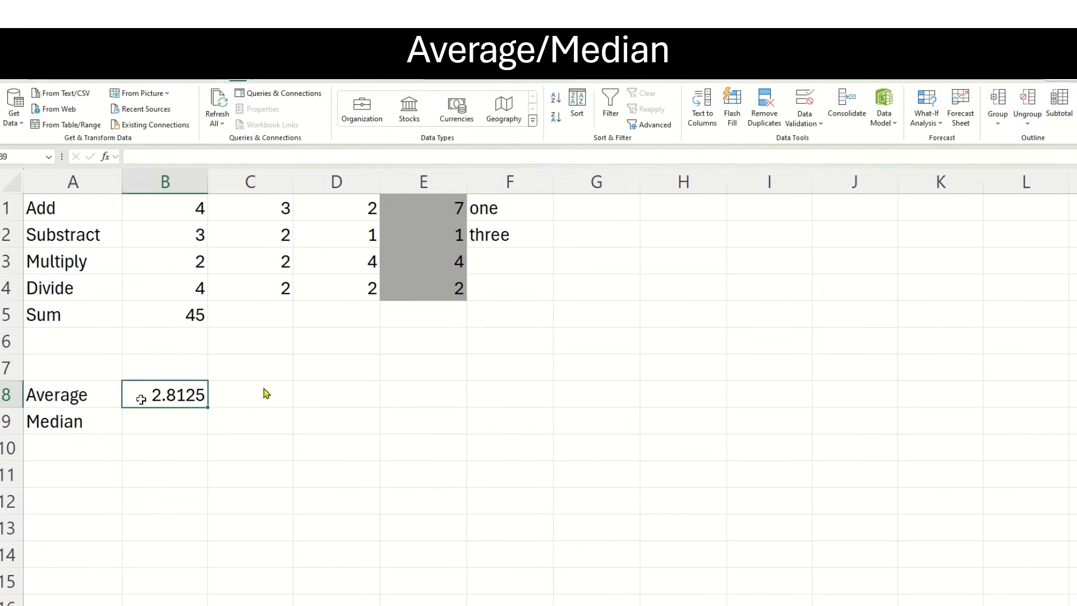
key("Delete")
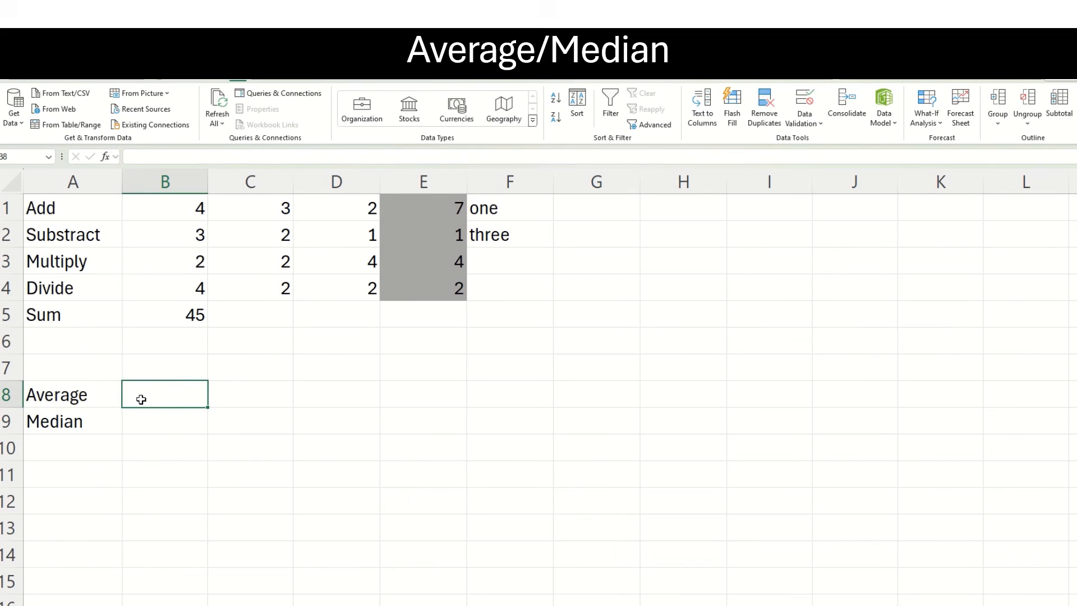
type("=")
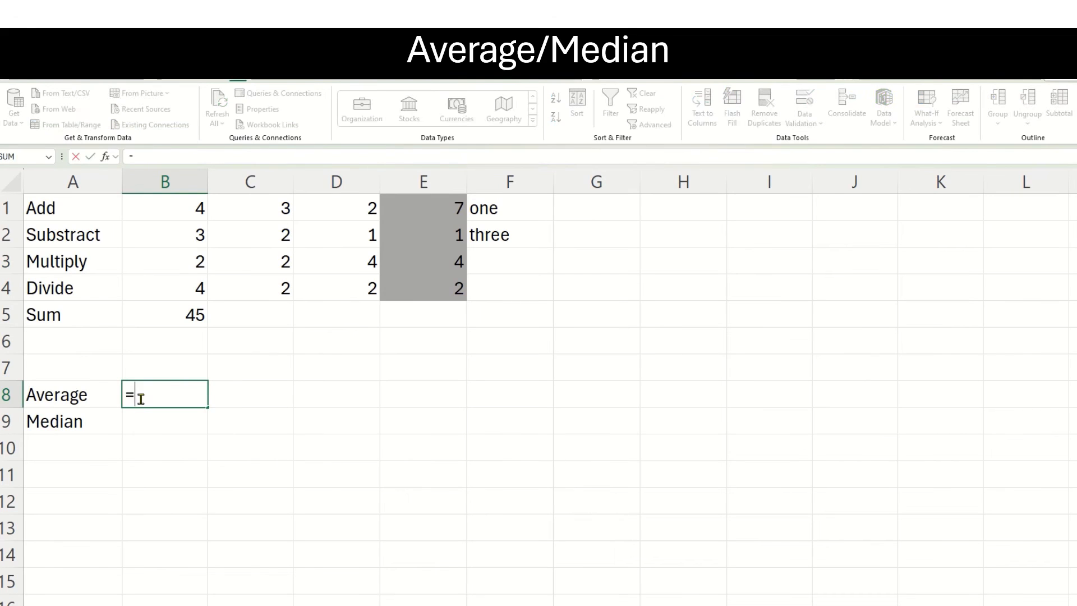
type("average")
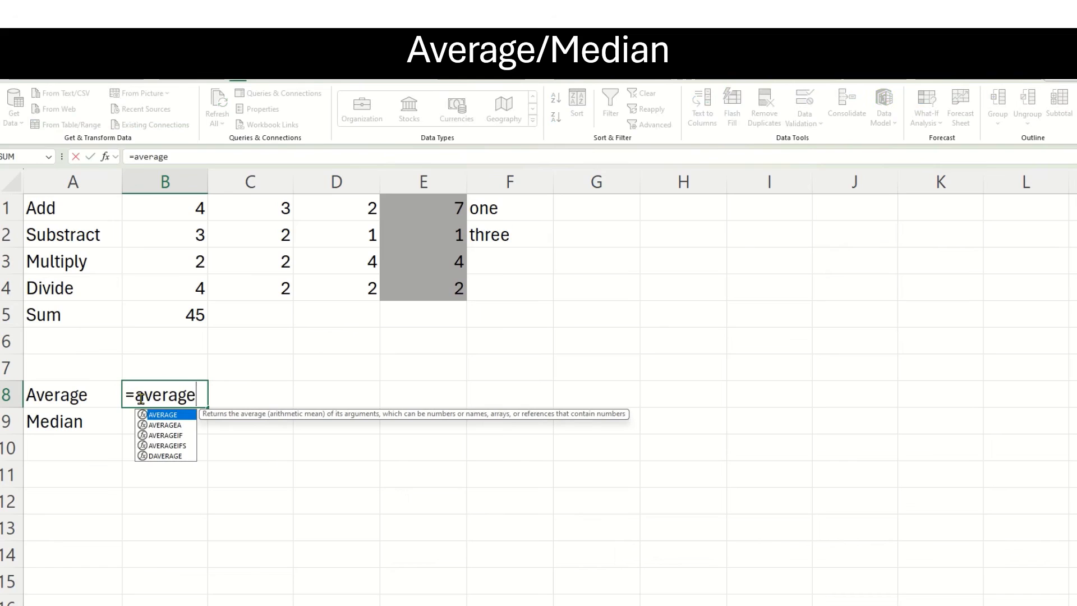
type("(")
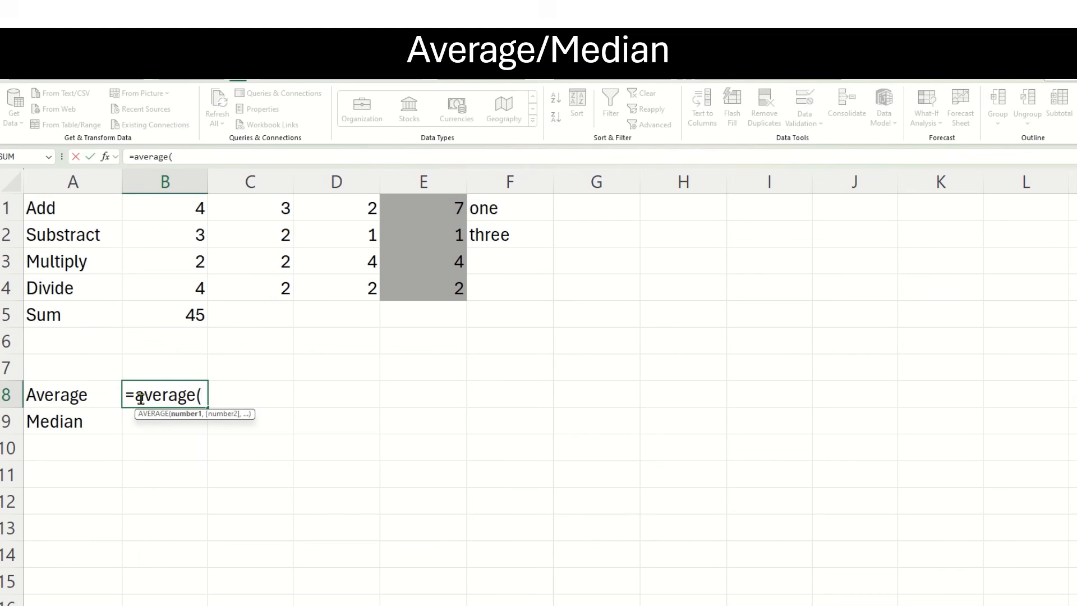
left_click_drag(147, 204, 411, 284)
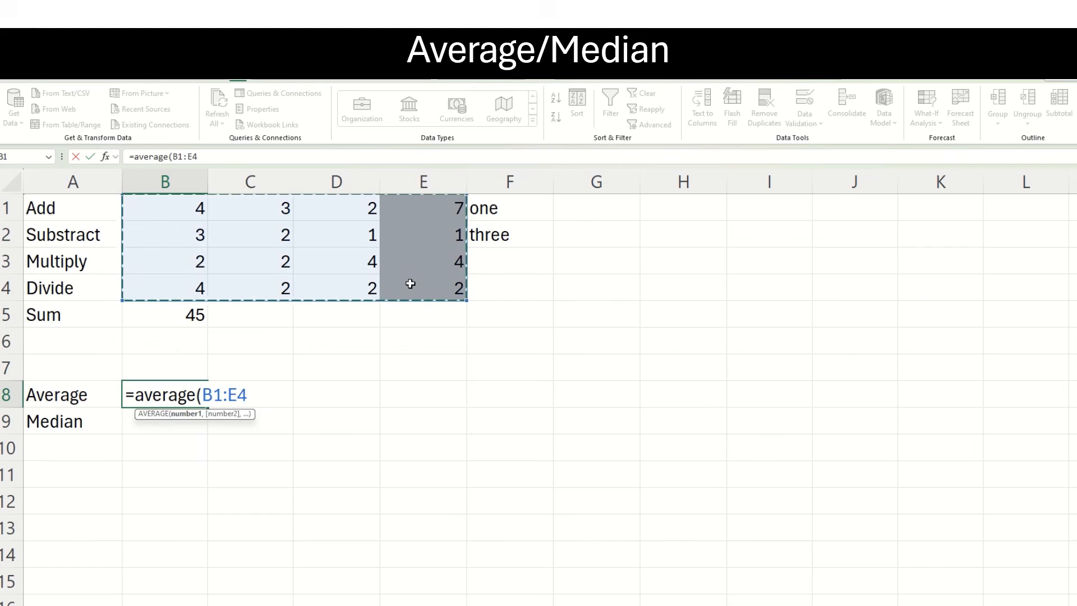
type(")")
key("Return")
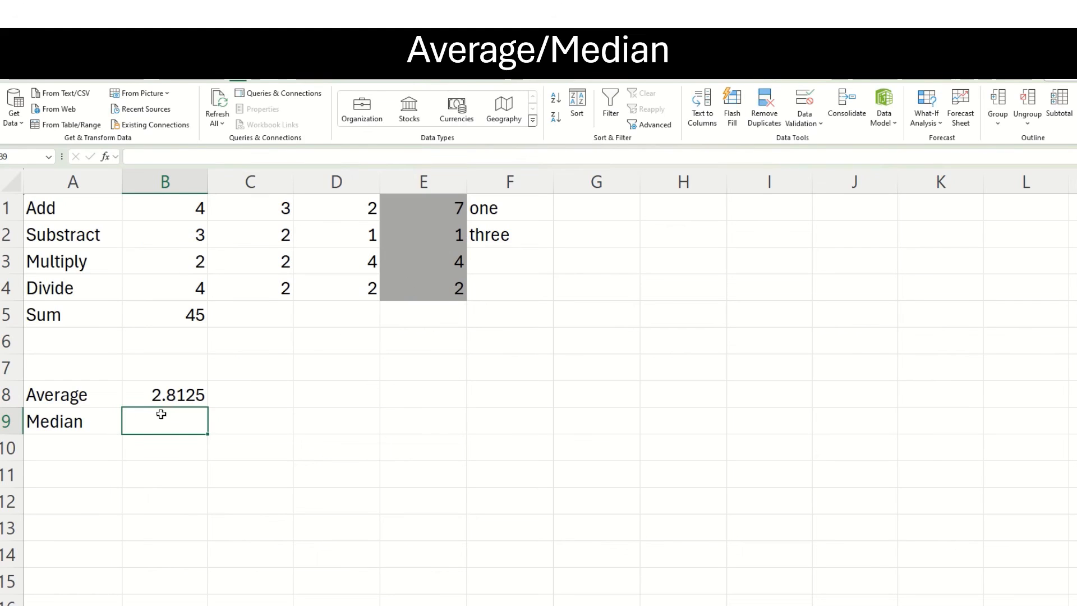
Enter the formula =median(B1:E4) in cell B9 to find the median of the four rows.
type("=")
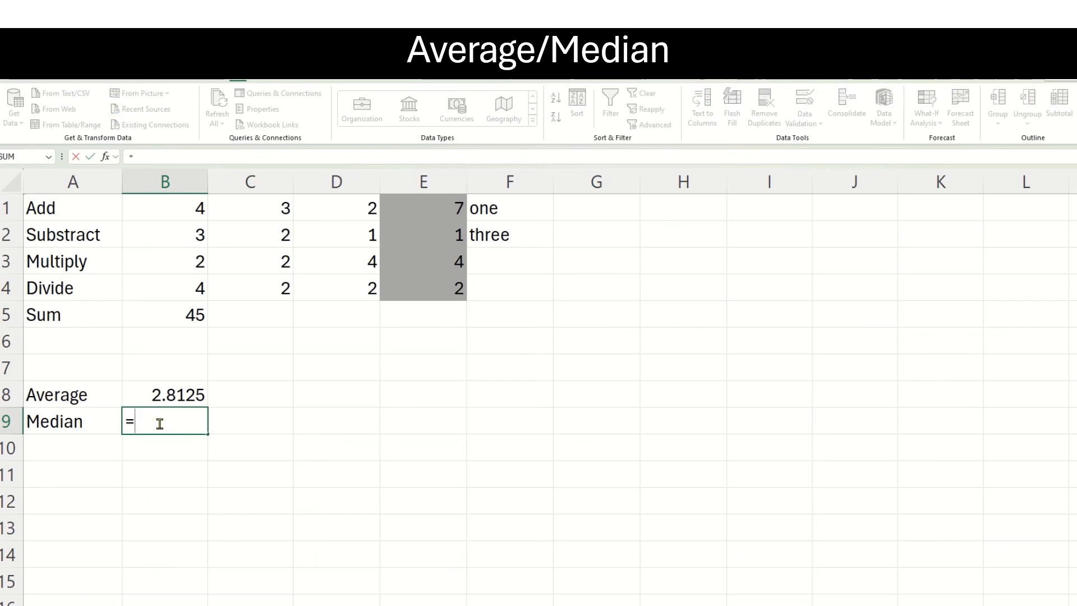
type("median")
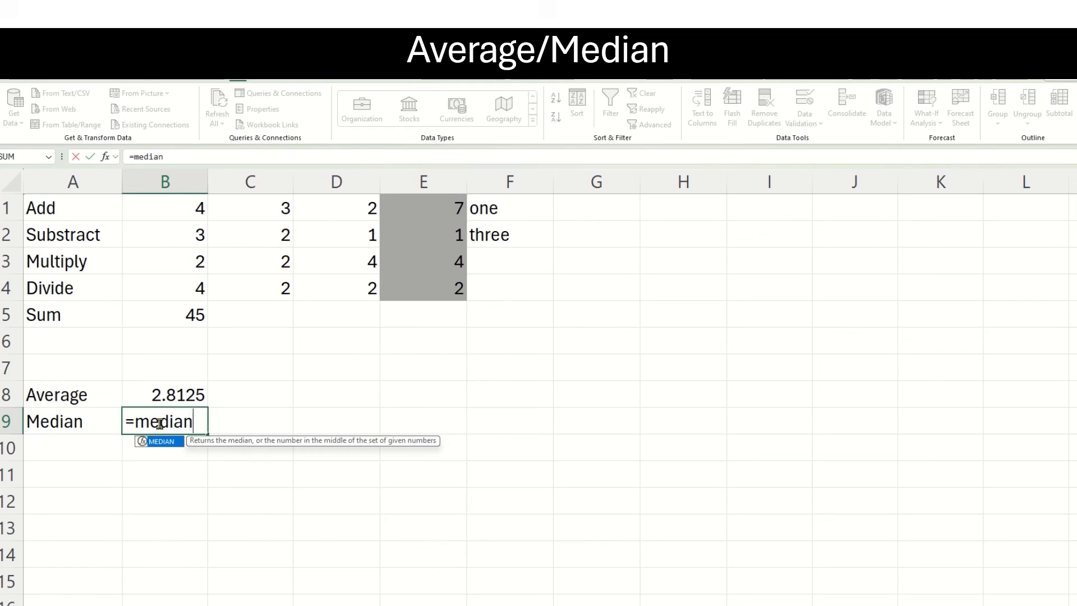
type("(")
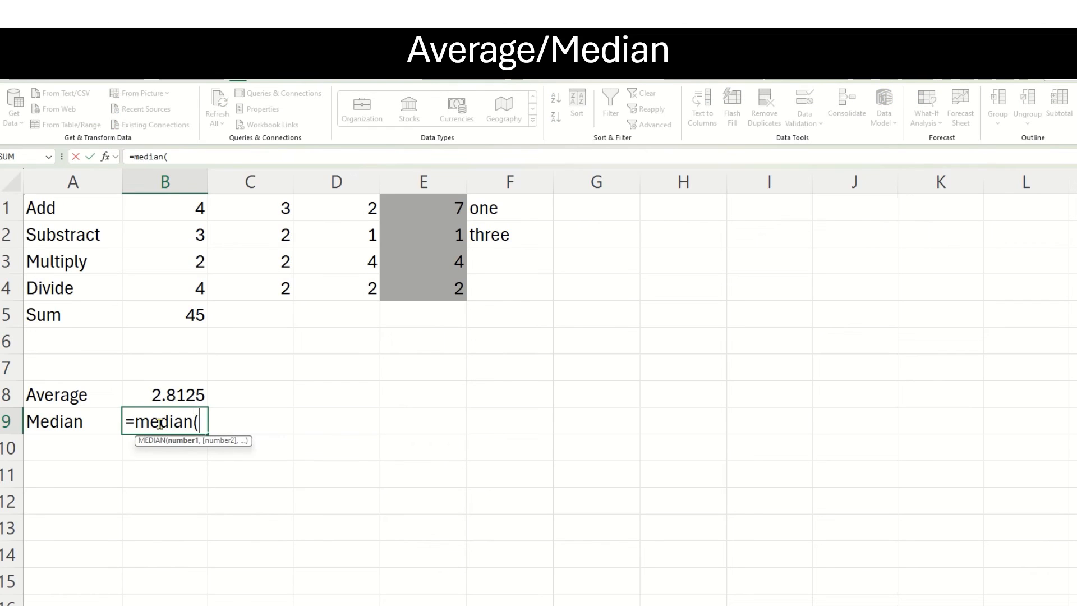
left_click_drag(184, 214, 411, 283)
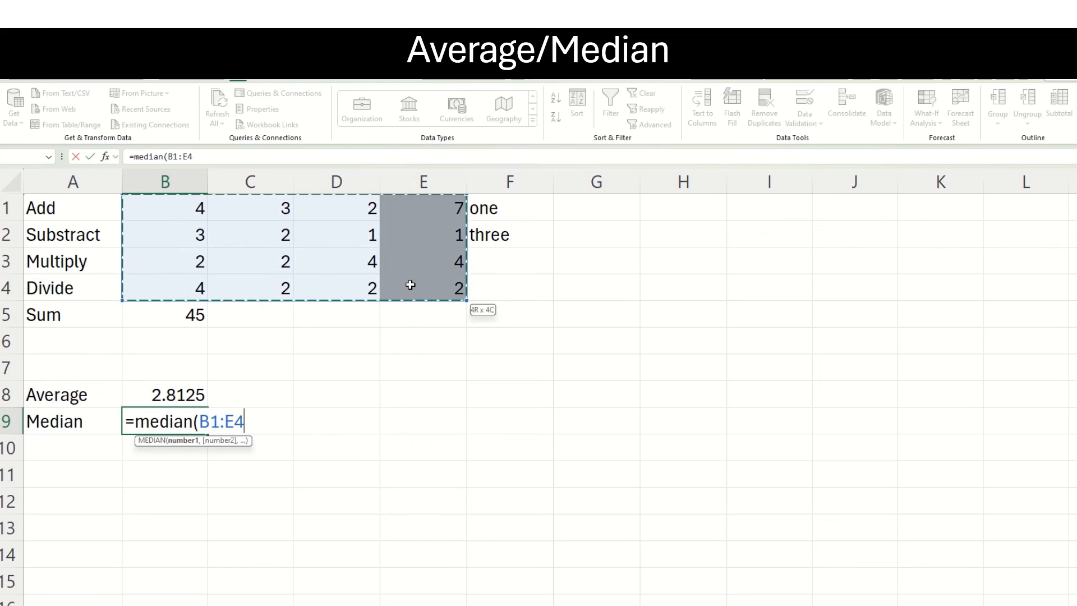
type(")")
key("Return")
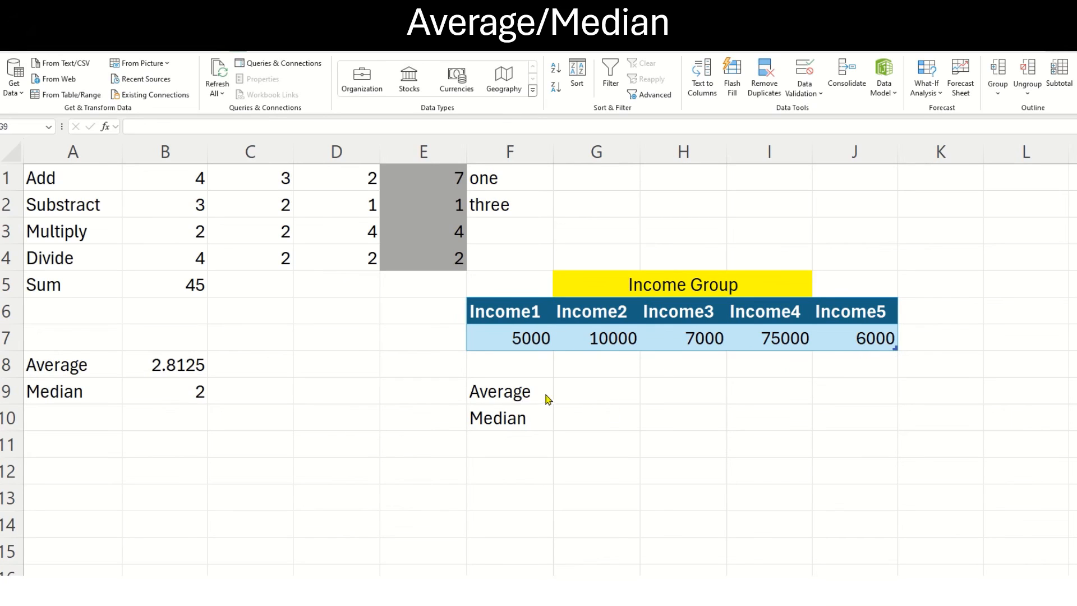
Enter the formula =average(Table147) in cell G9 for the incomes in F7:J7, and select the Income4 value to point it out.
left_click(592, 396)
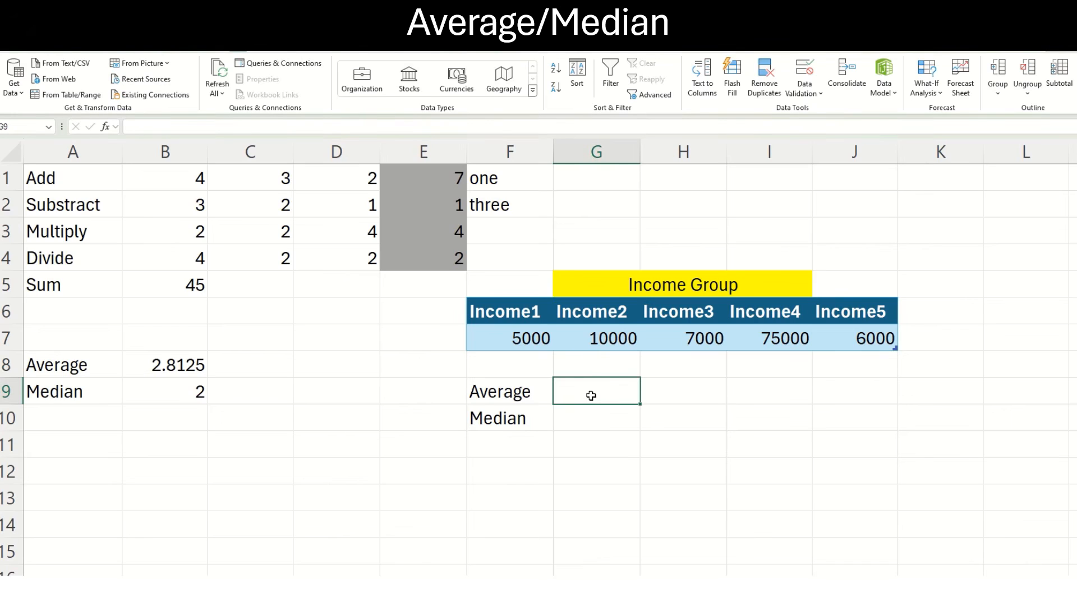
type("=average")
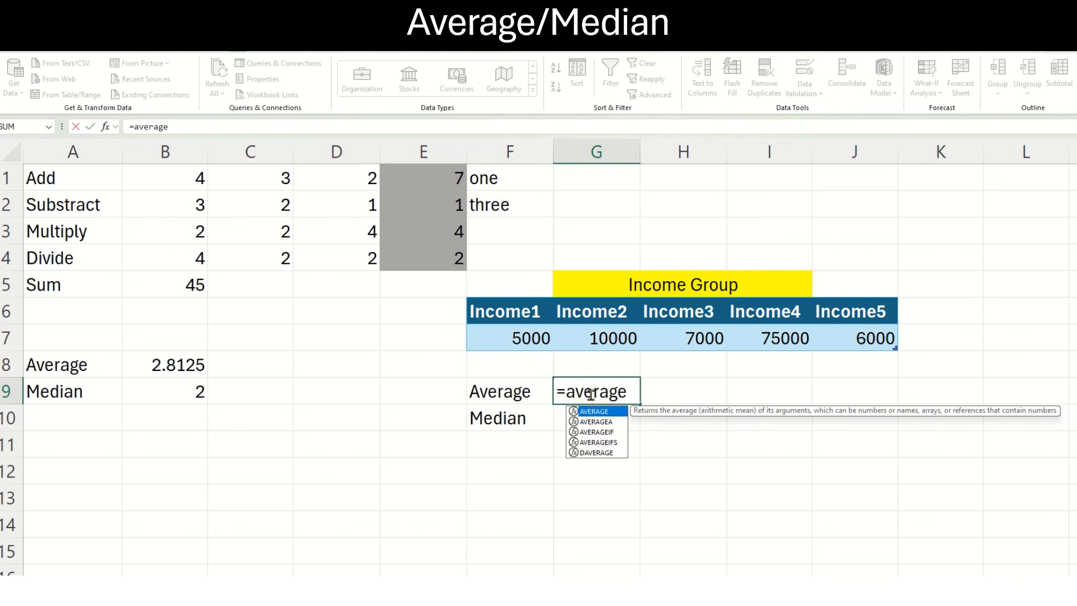
type("(")
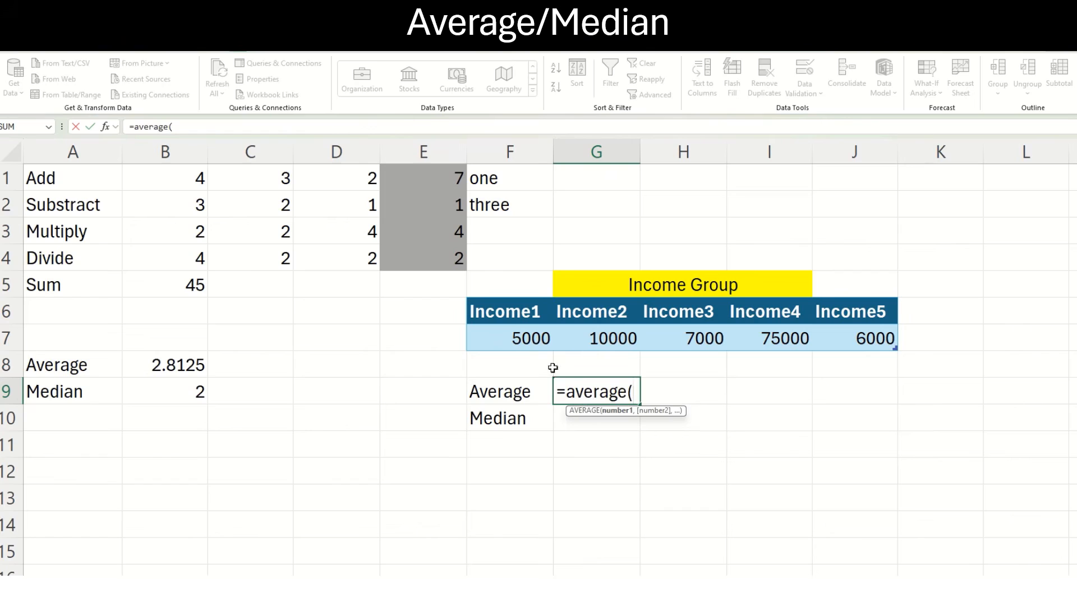
left_click_drag(526, 343, 854, 339)
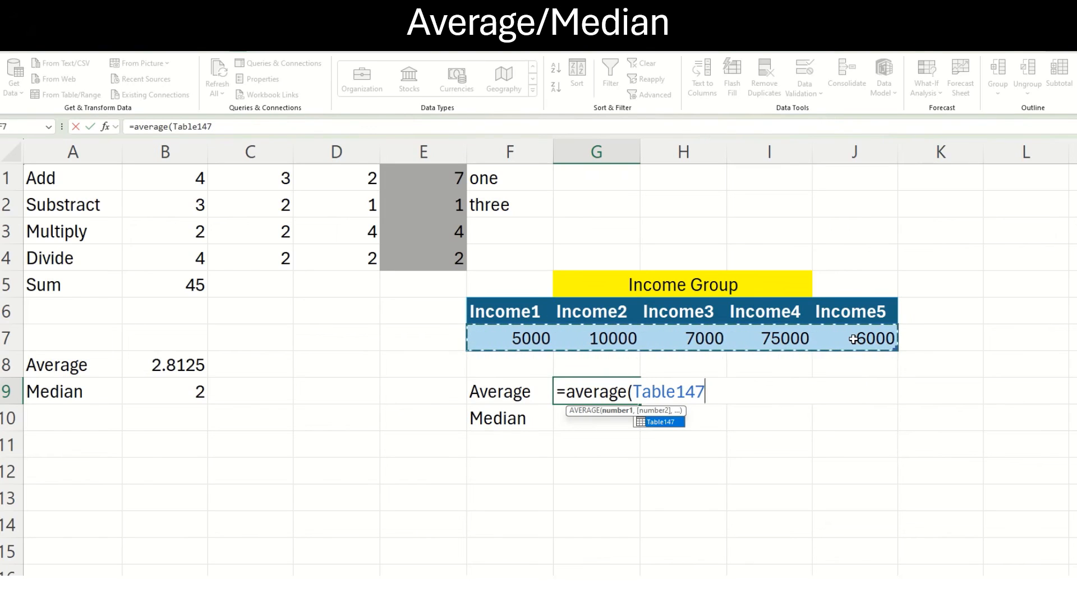
type(")")
key("Return")
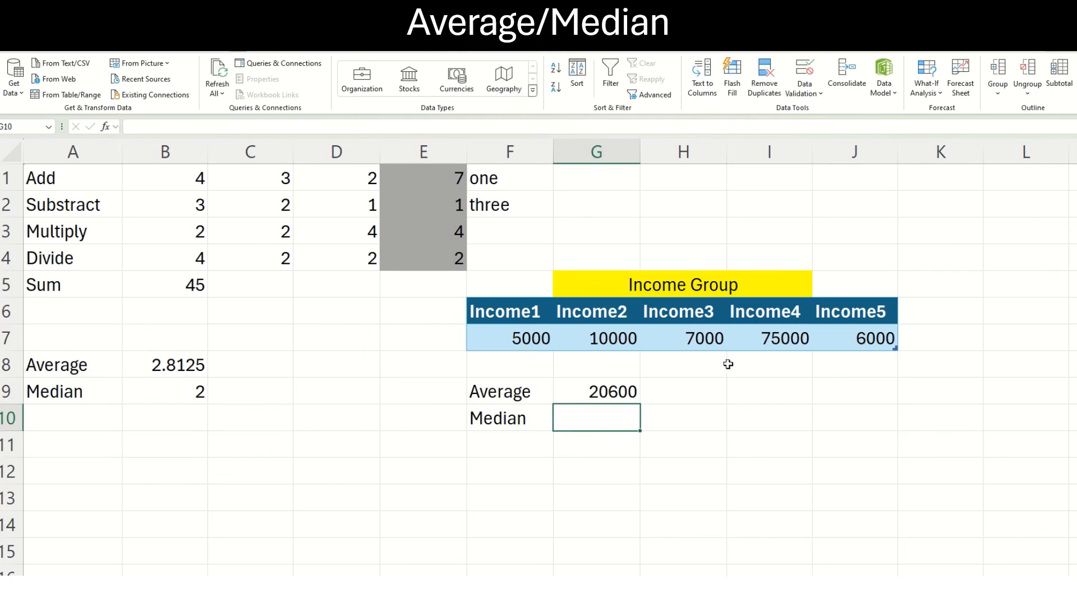
left_click(766, 335)
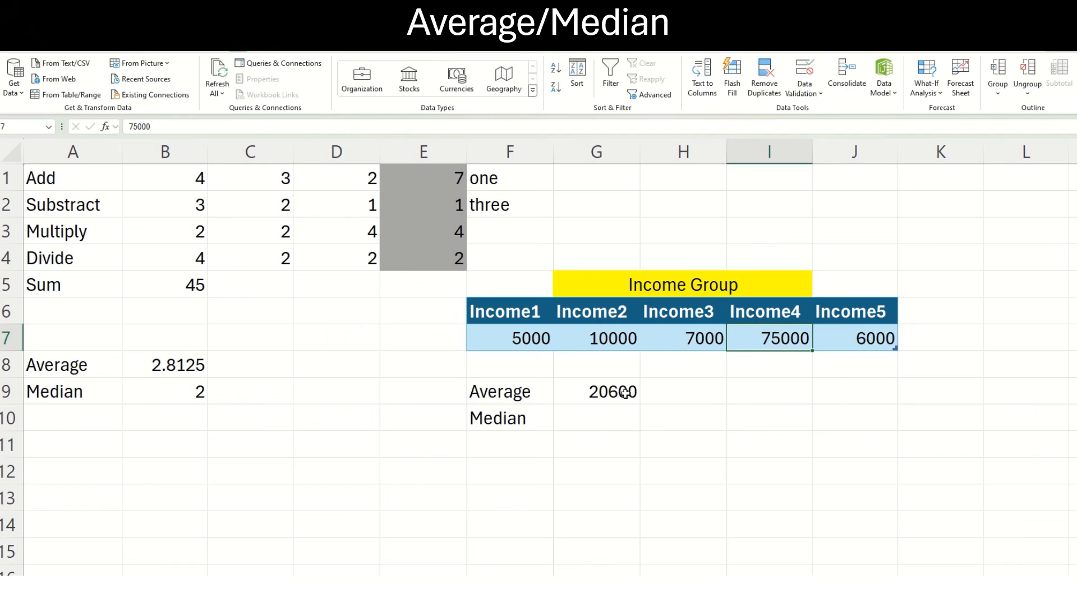
Enter the formula =median(Table147) in cell G10 for the incomes in F7:J7, and select that cell to inspect it.
left_click(591, 418)
type("=me")
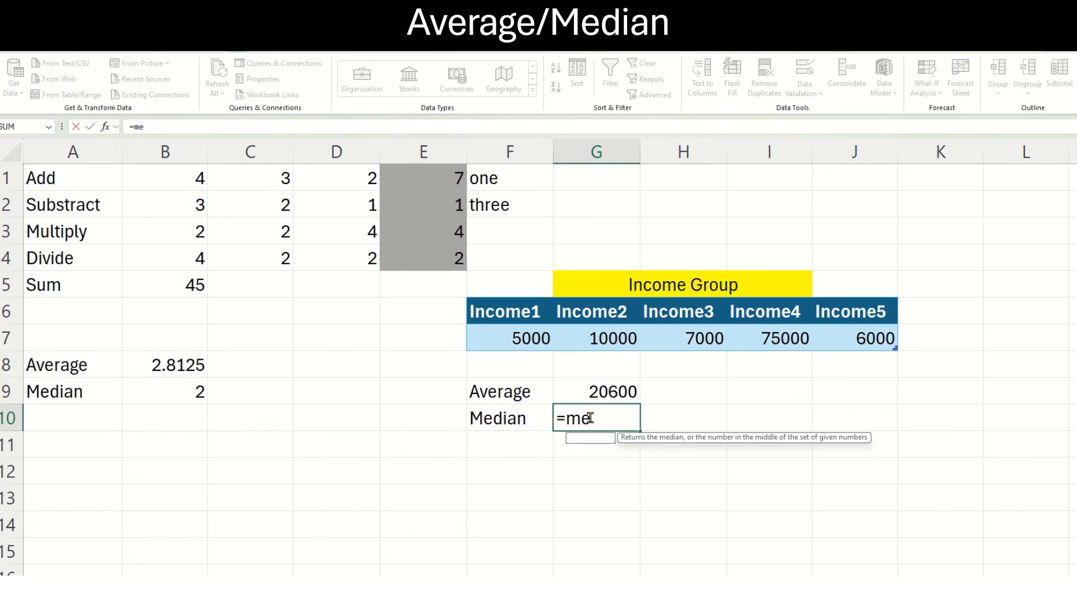
type("dian(")
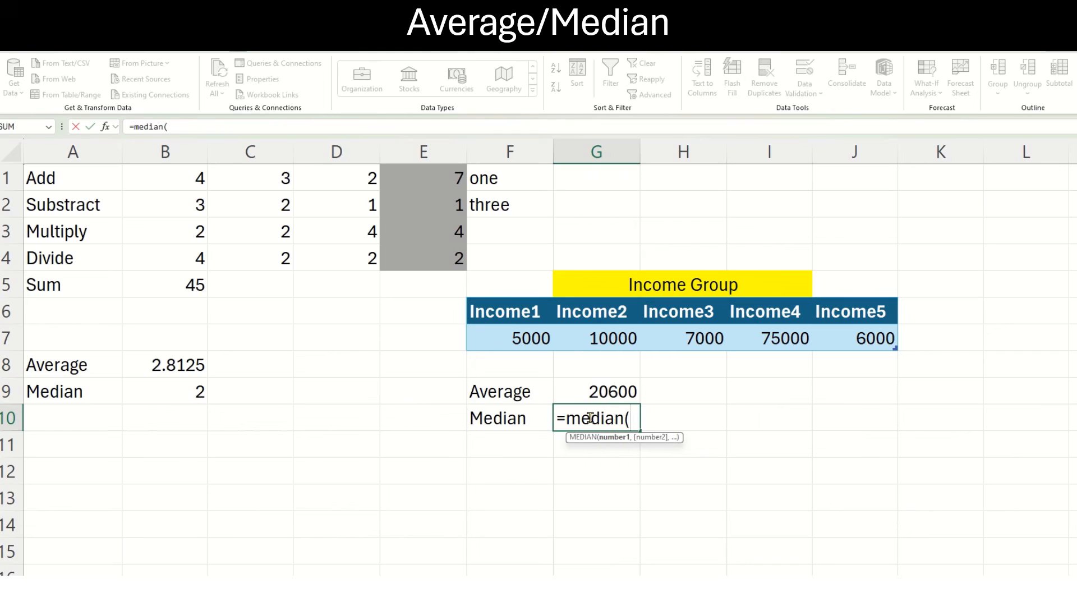
left_click_drag(513, 332, 837, 339)
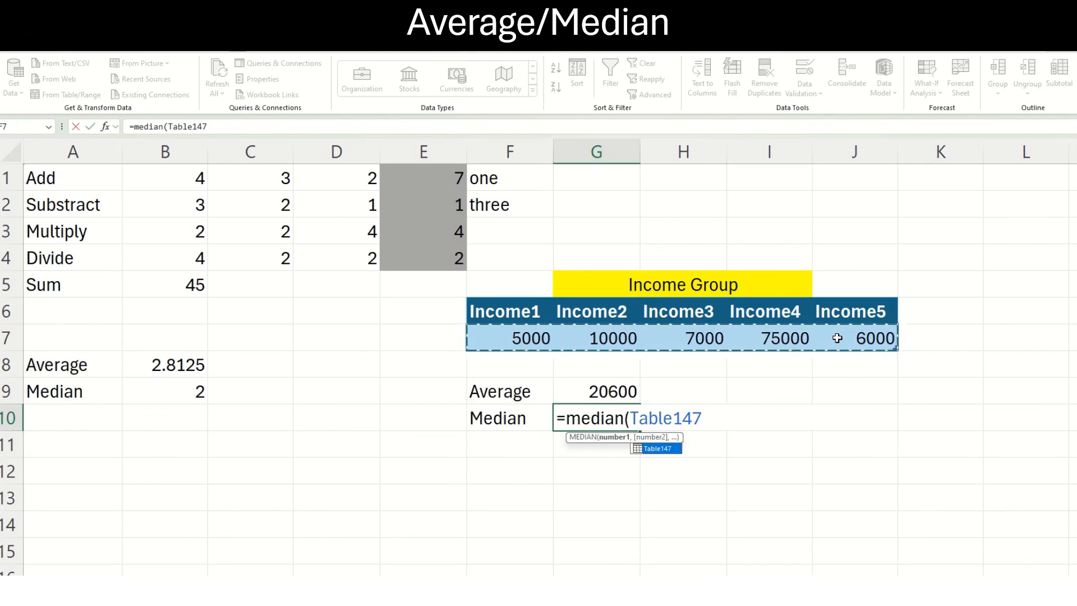
type(")")
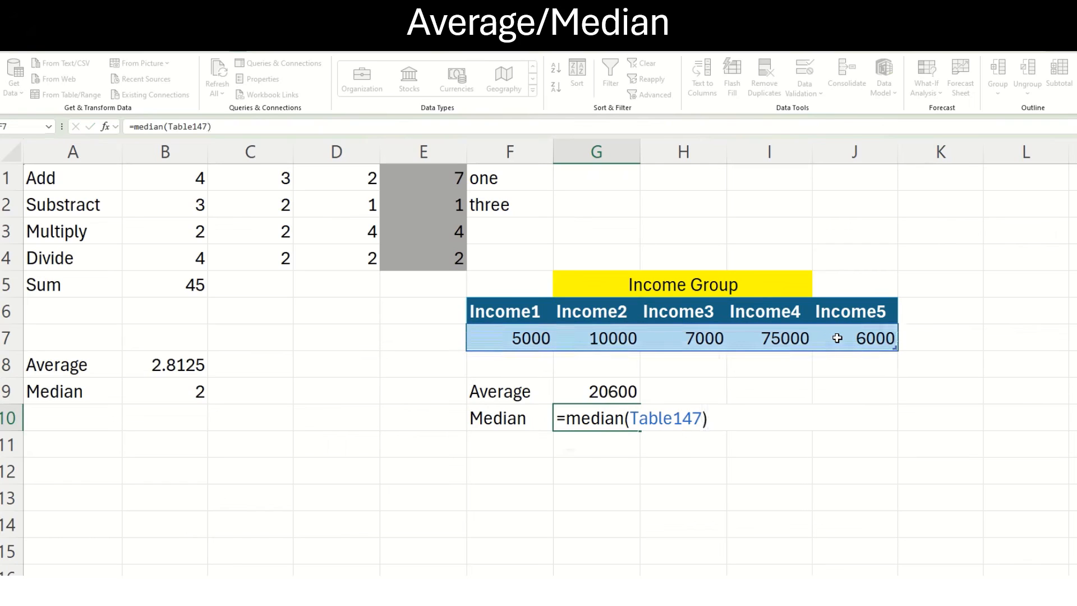
key("Return")
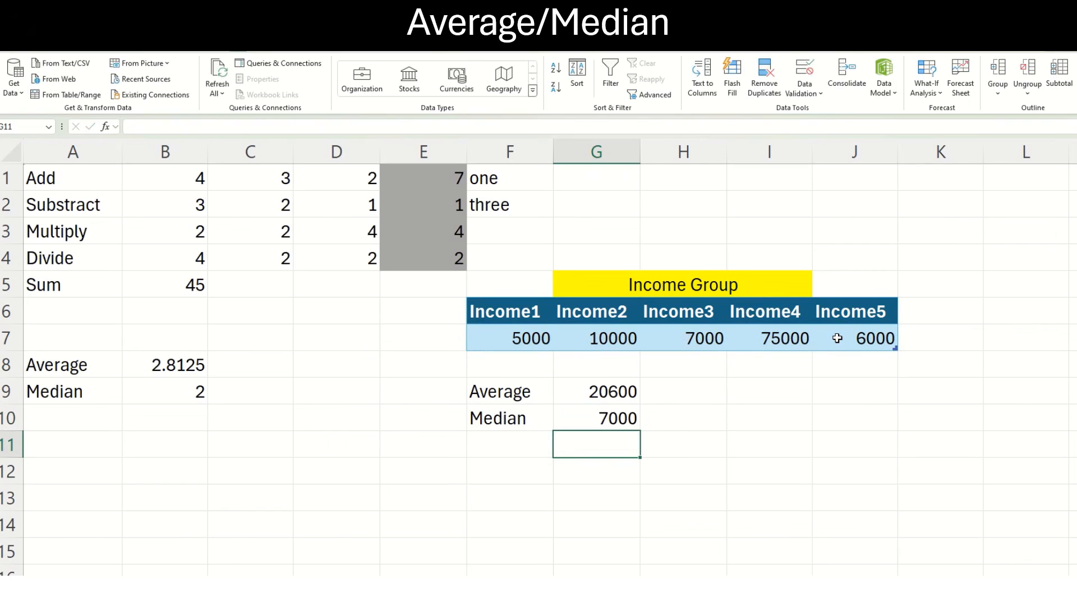
left_click(592, 421)
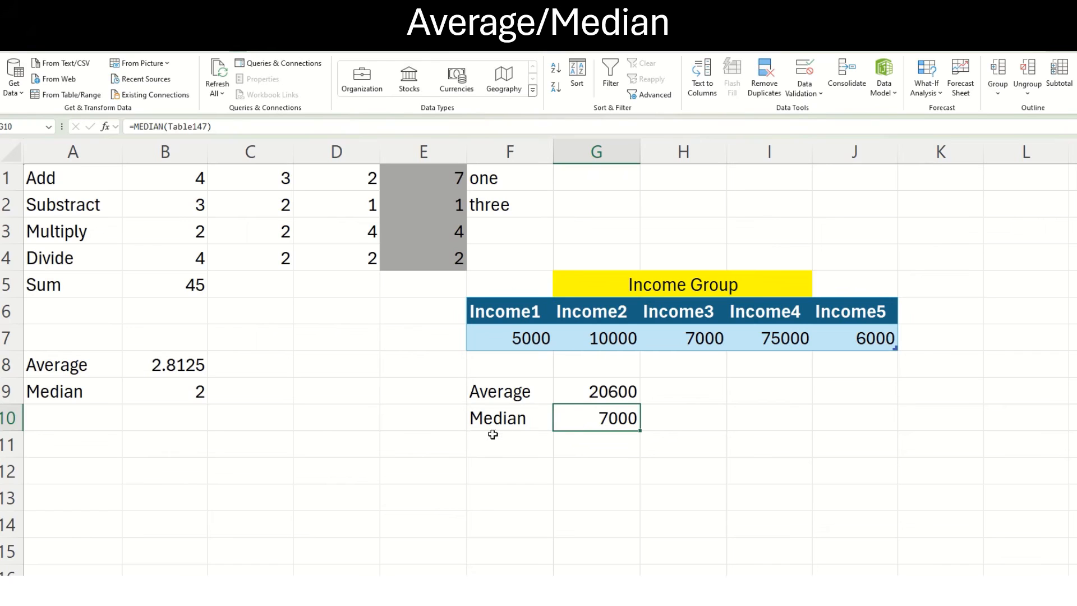
Sort the copied incomes in F12:J12 left to right by Row 12, using cell values from Smallest to Largest.
left_click_drag(505, 311, 697, 337)
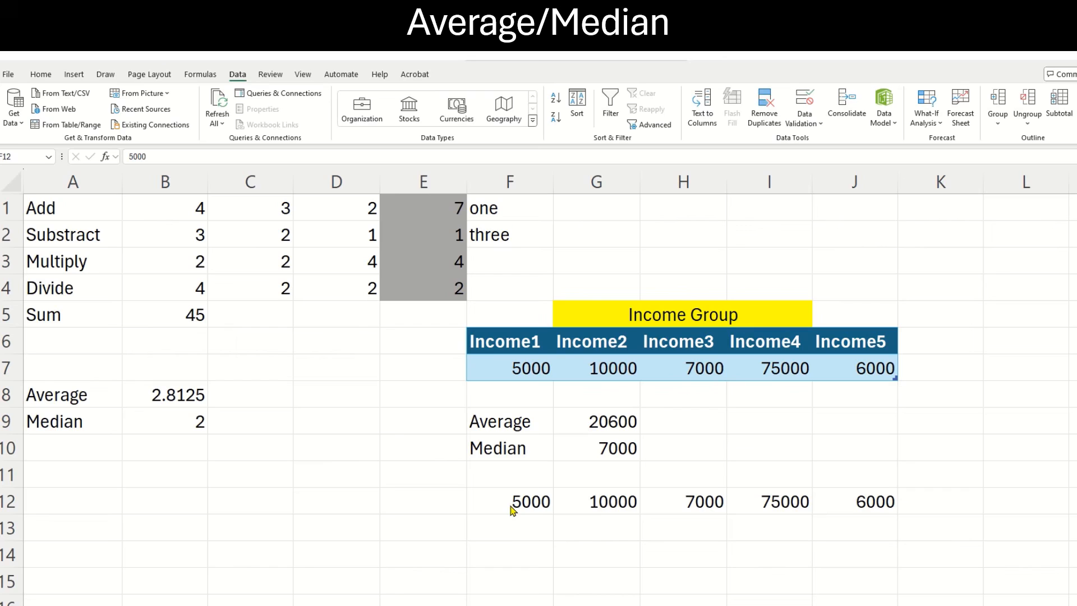
key("ctrl+shift+Right")
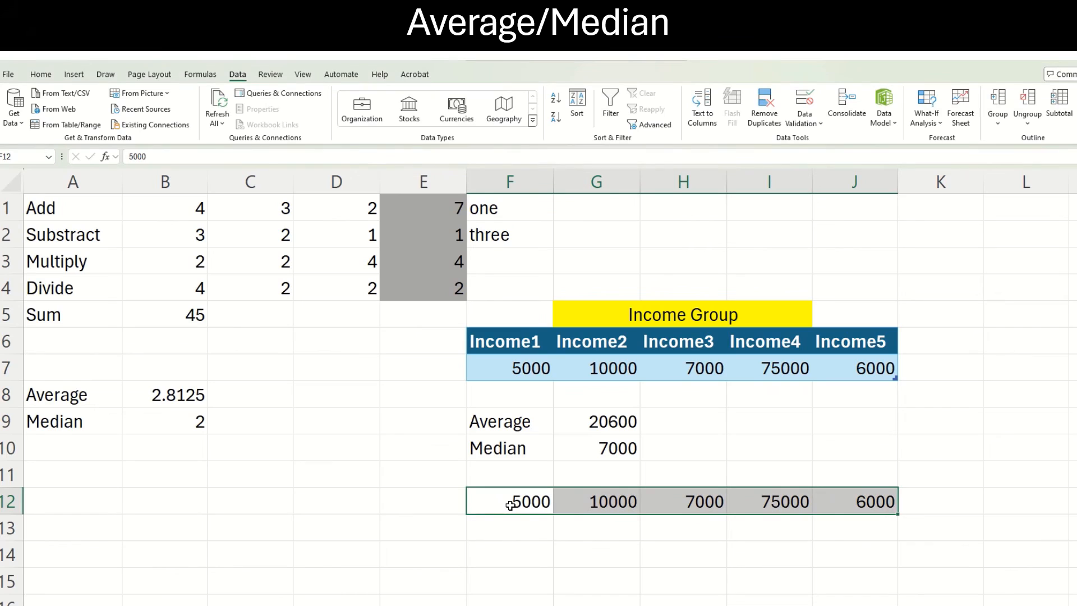
left_click(578, 104)
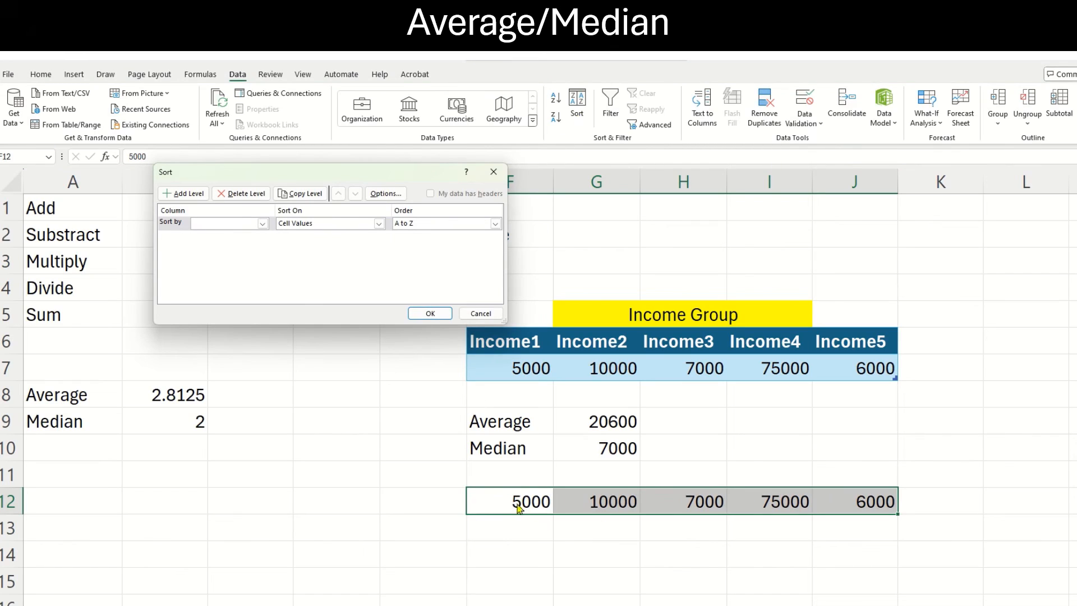
left_click(386, 194)
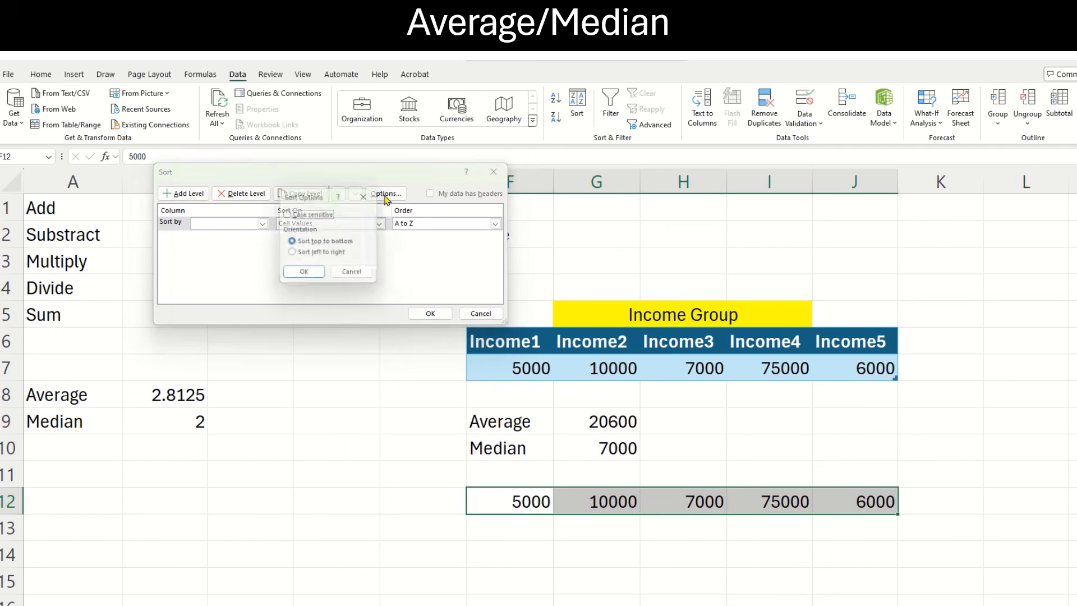
left_click(294, 255)
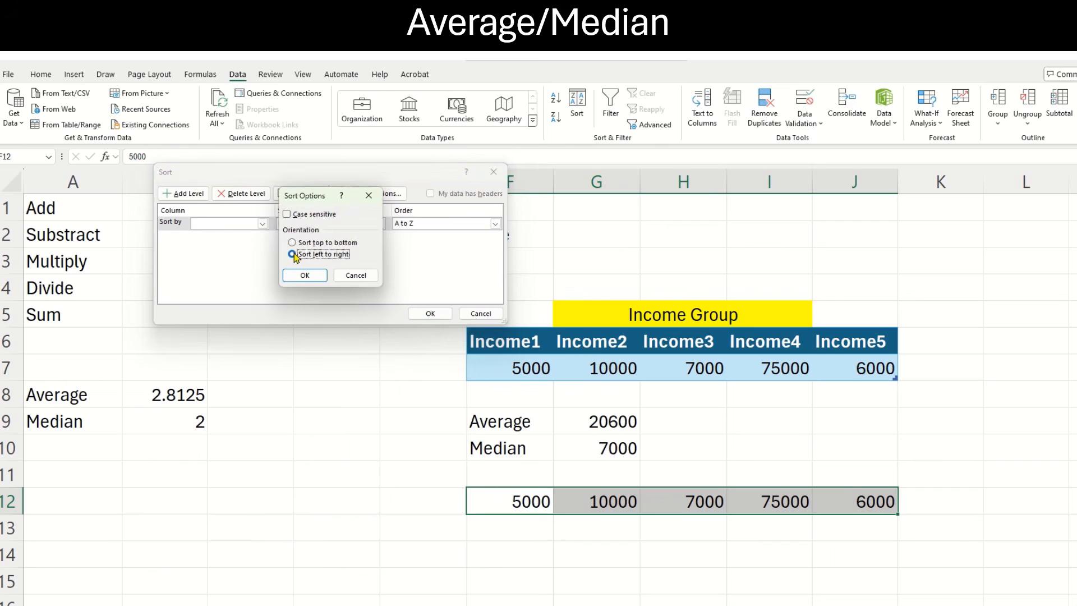
left_click(304, 277)
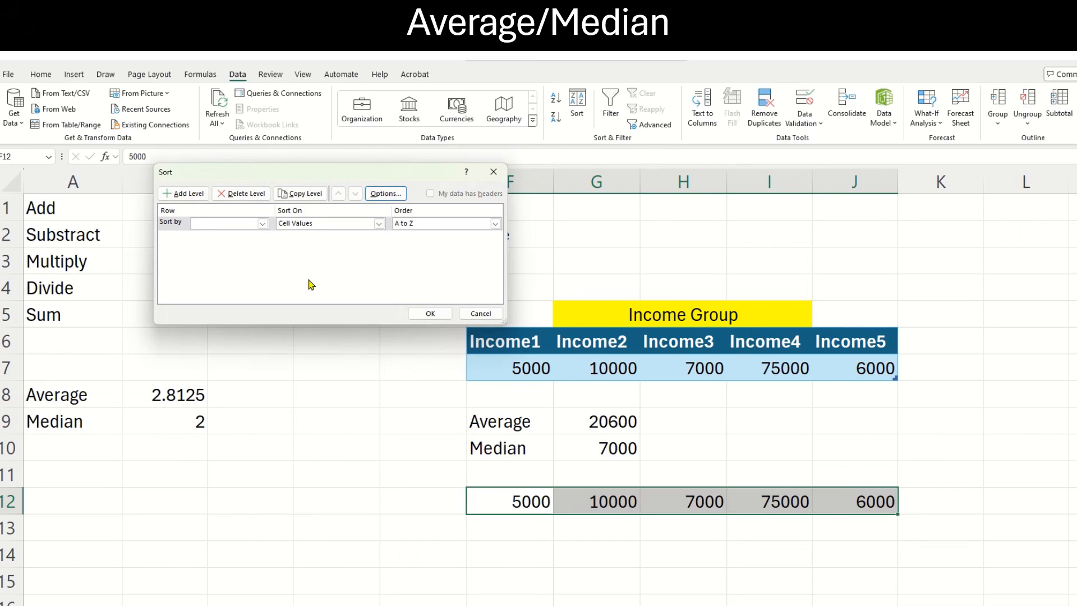
left_click(262, 223)
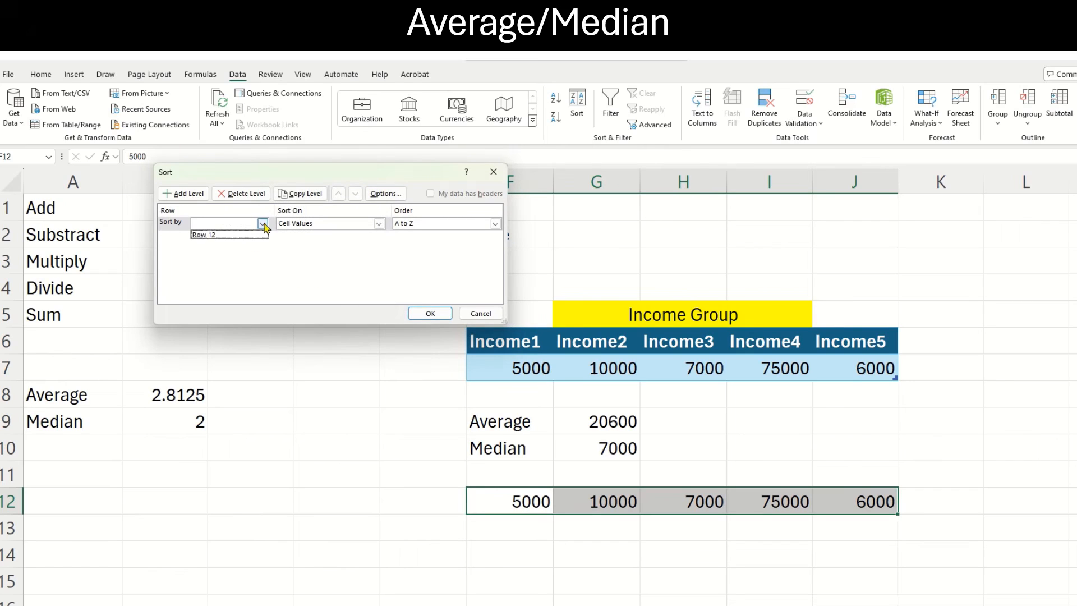
left_click(251, 235)
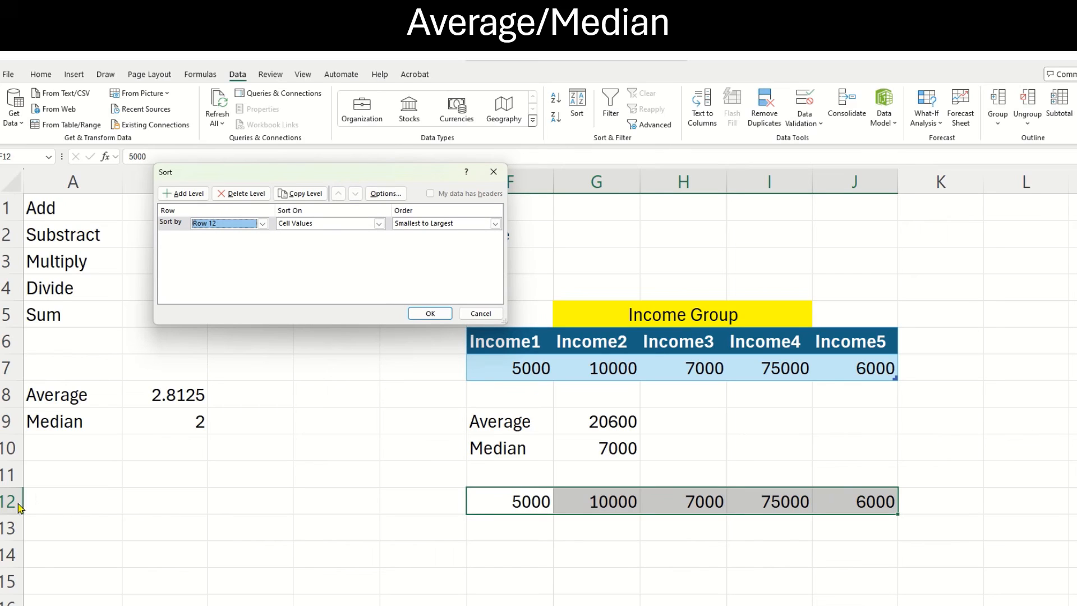
left_click(422, 314)
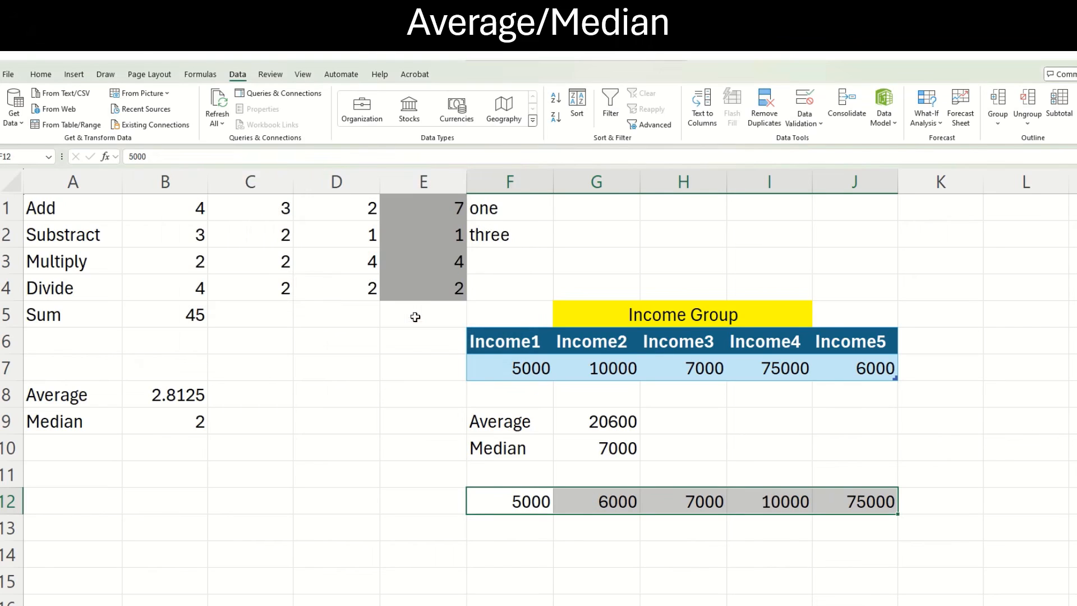
Go through the sorted incomes in F12:J12 one by one, and compare the middle value in H12 with the median in G10.
left_click(517, 502)
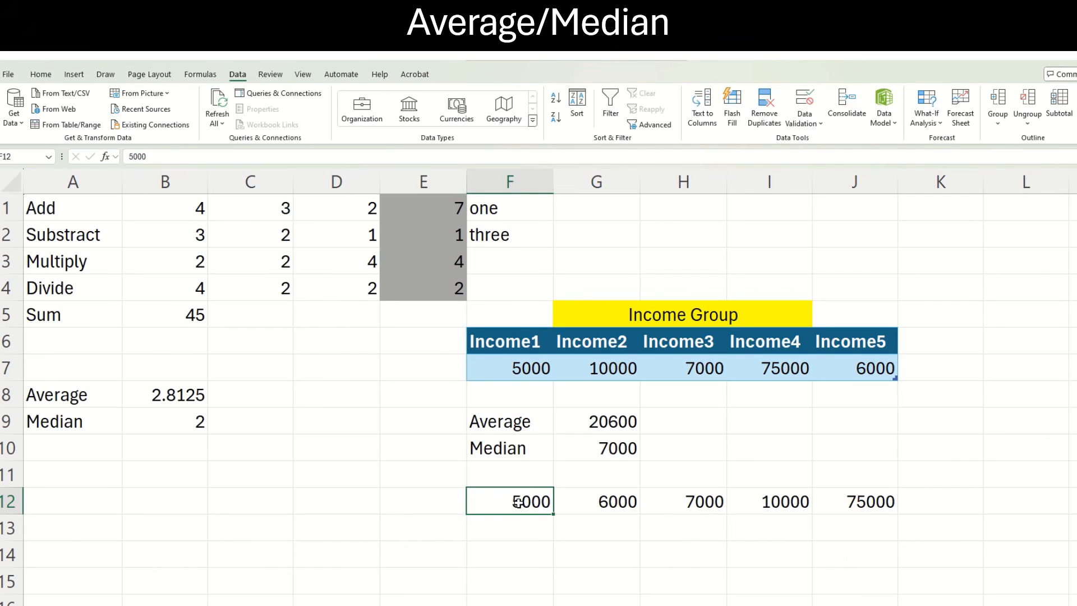
key("Right")
key("Right")
key("Right")
key("Right")
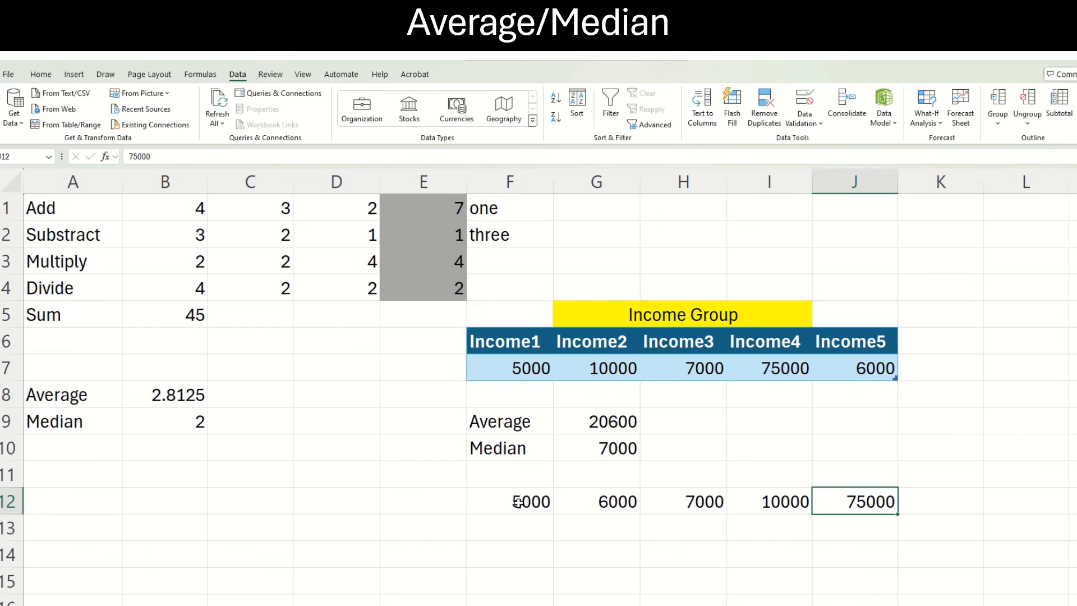
left_click(677, 508)
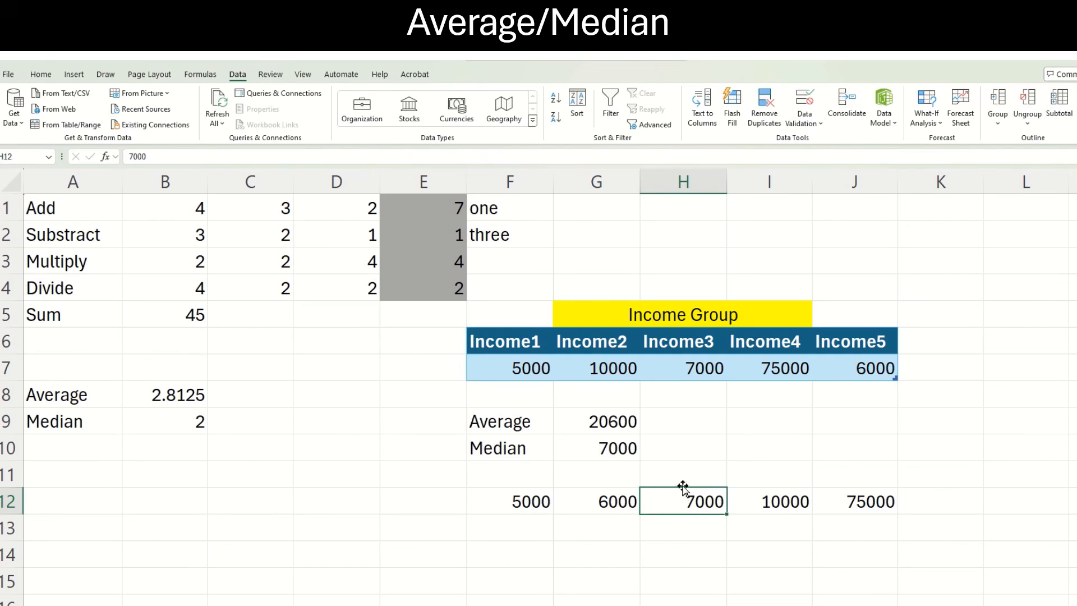
left_click(627, 452)
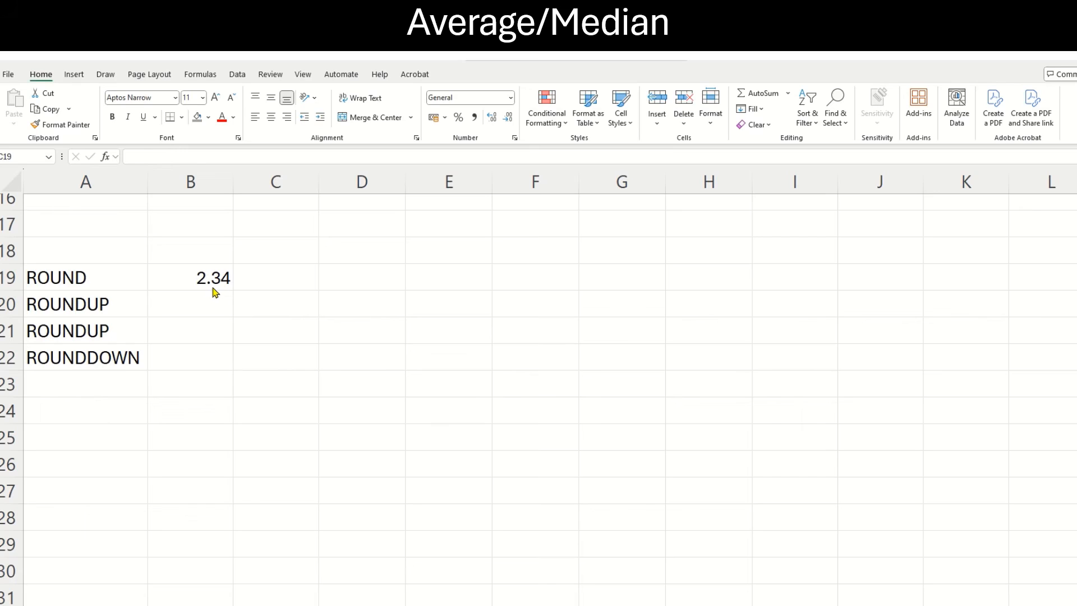
Enter the formula =round(B19,1) in cell C19 to round the value in B19 to one decimal place.
left_click(277, 277)
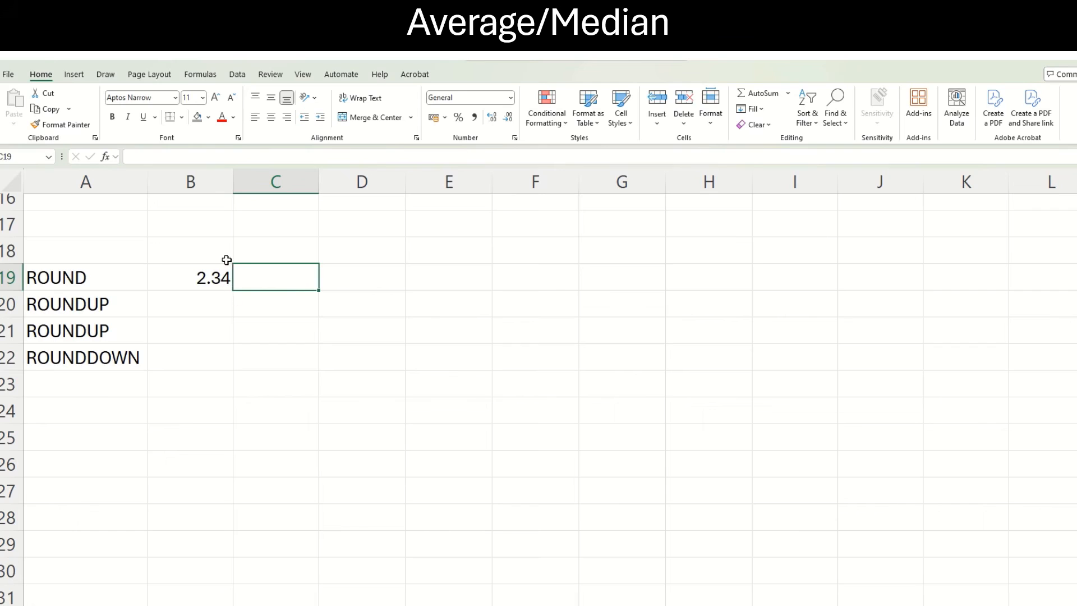
type("=")
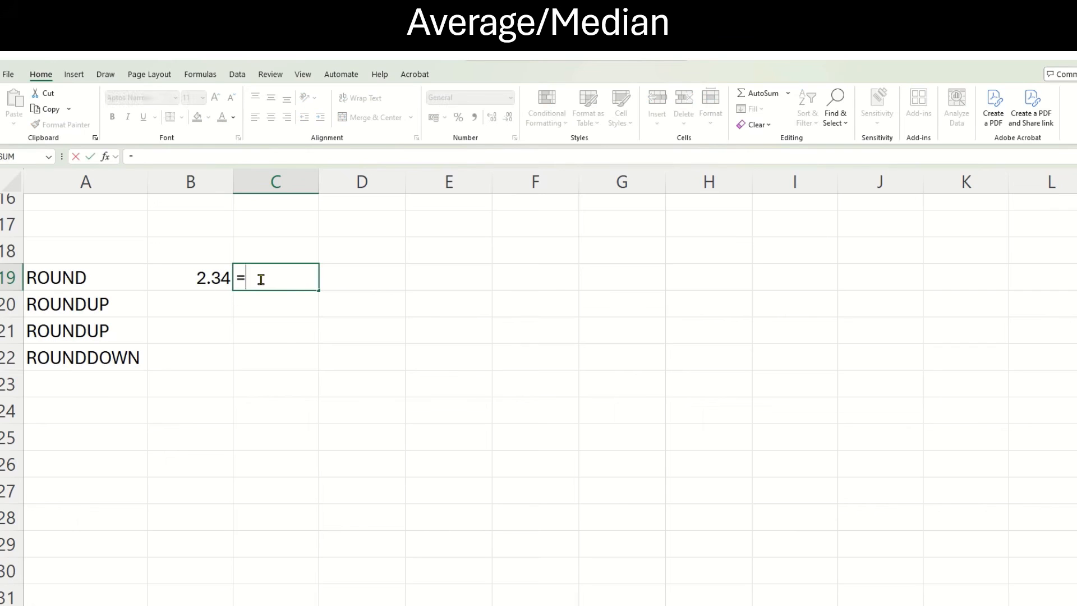
type("roun")
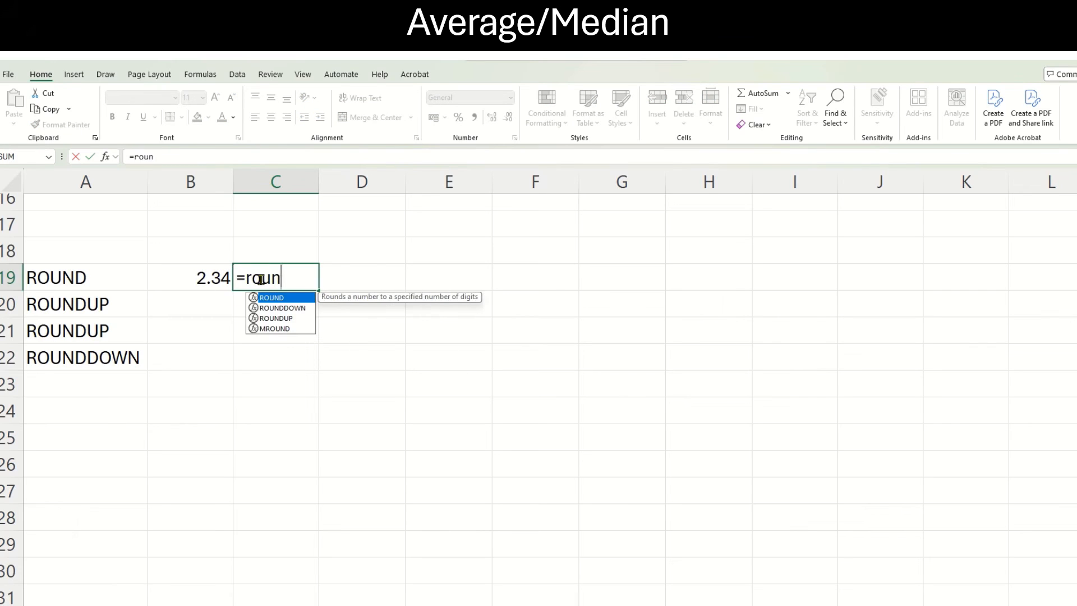
type("d(")
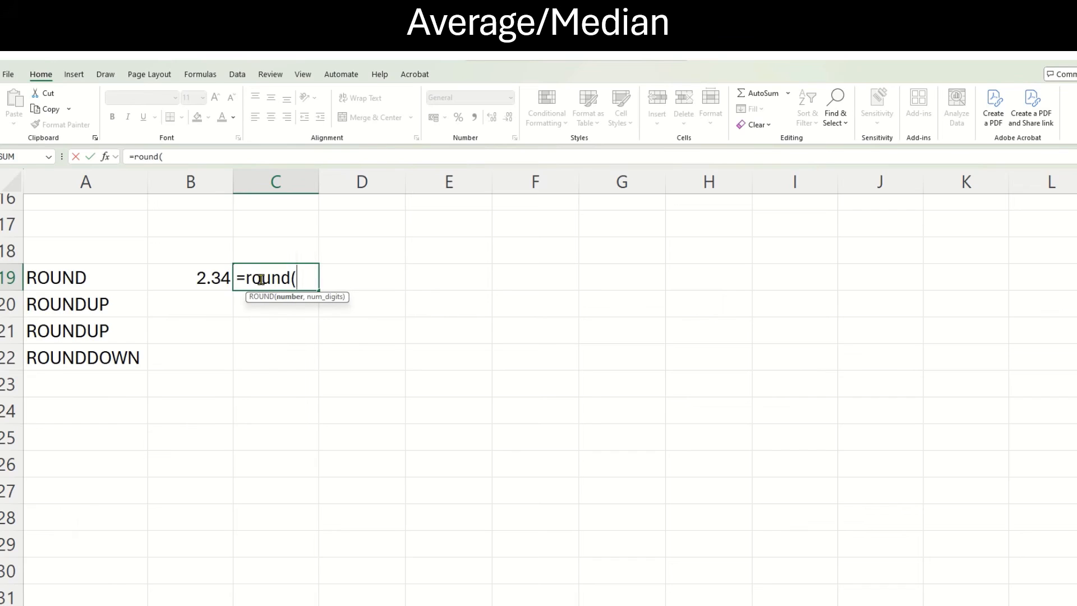
left_click(214, 275)
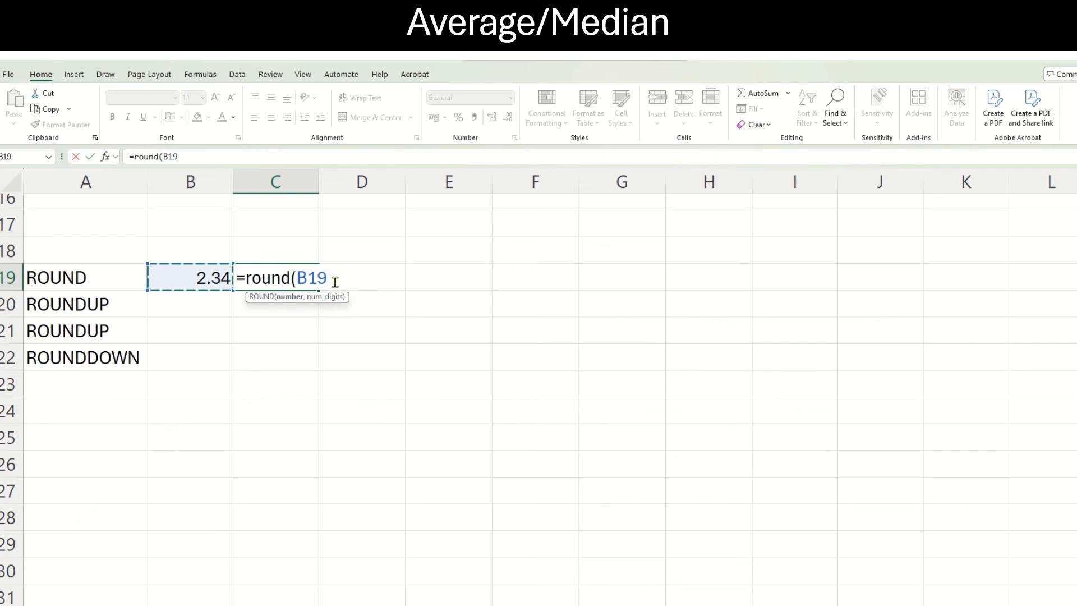
type(",1")
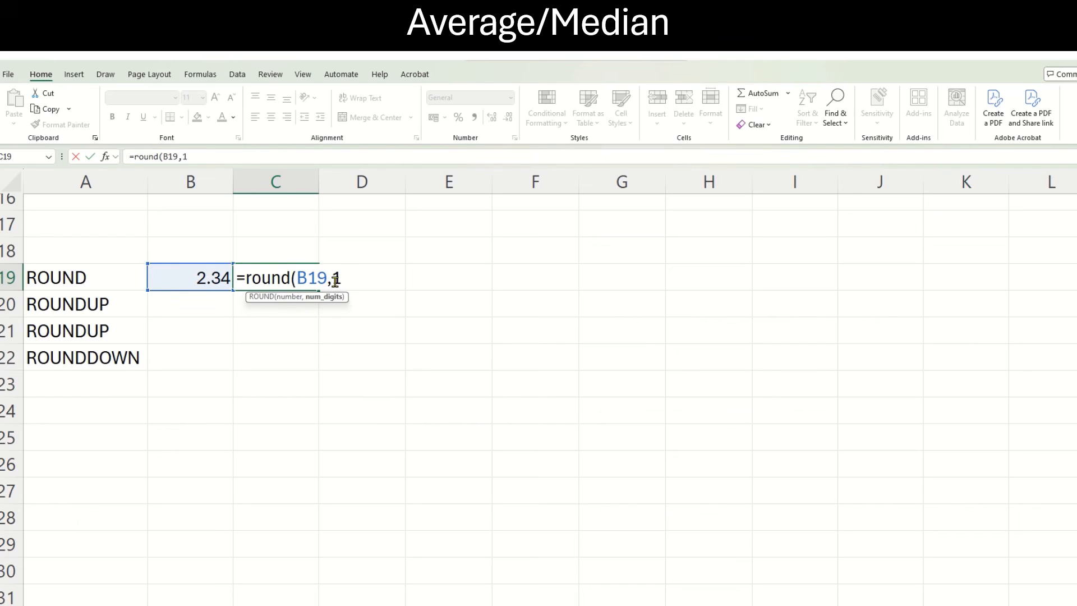
type(")")
key("Return")
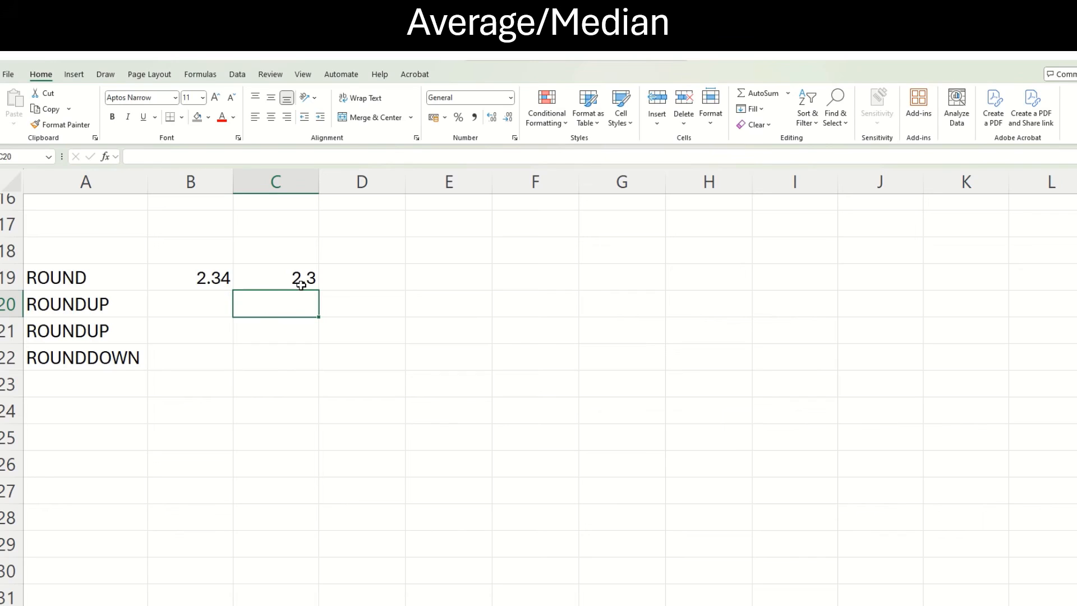
Enter the formula =roundup(B19,1) in cell C20, and select that cell to inspect it.
left_click(216, 300)
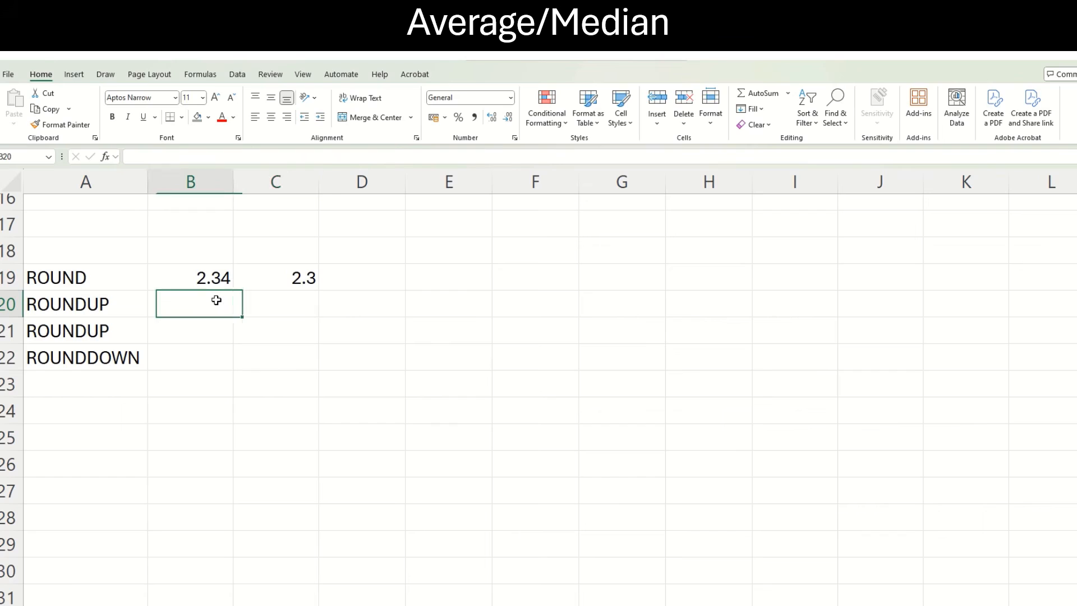
left_click(283, 309)
type("=ro")
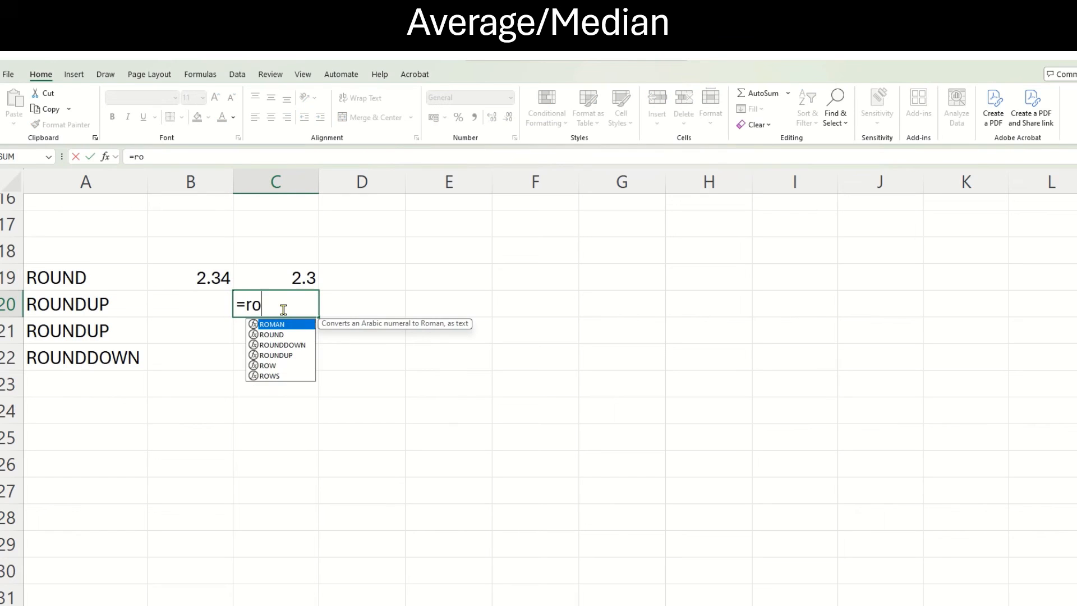
type("undup")
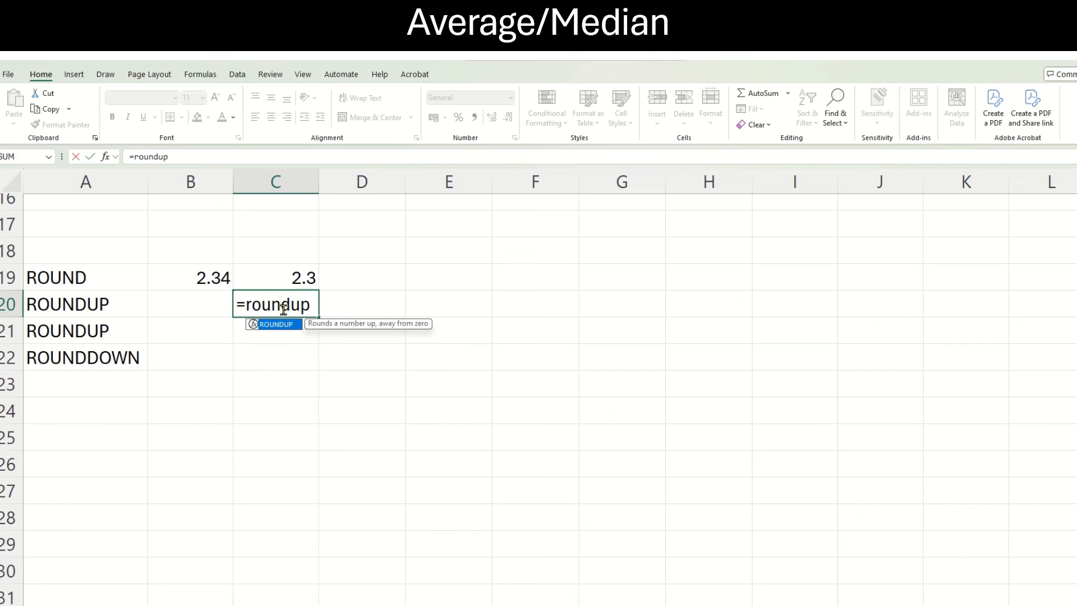
type("(")
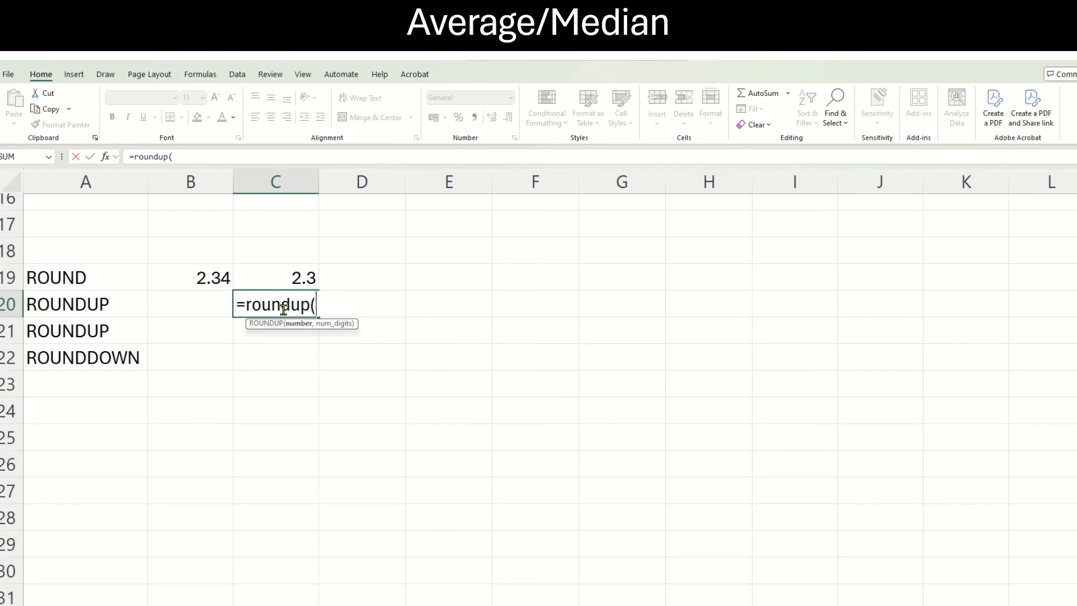
left_click(221, 278)
type(",")
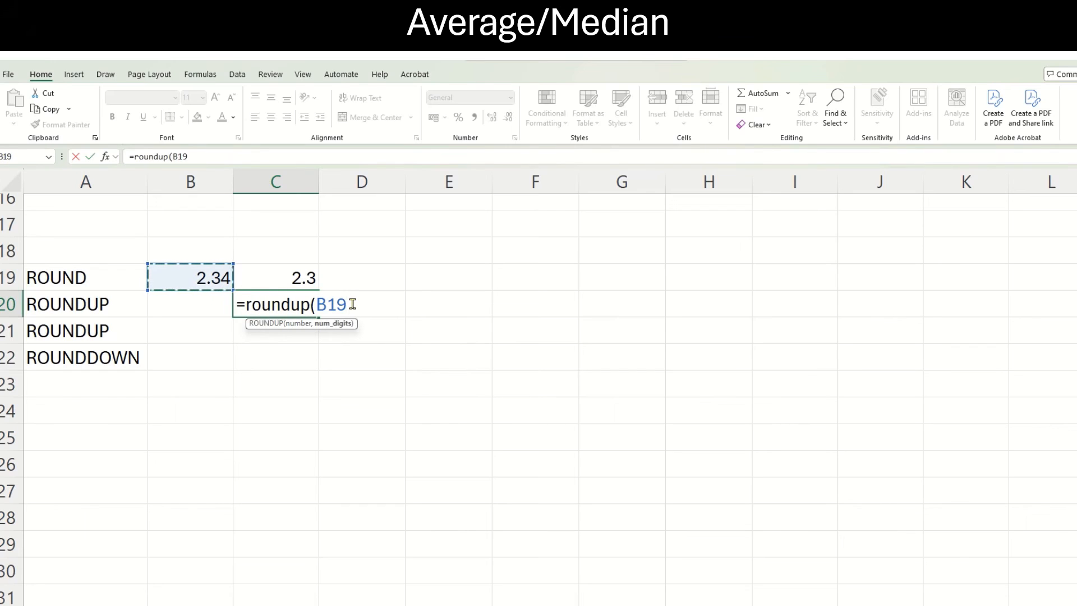
type("1)")
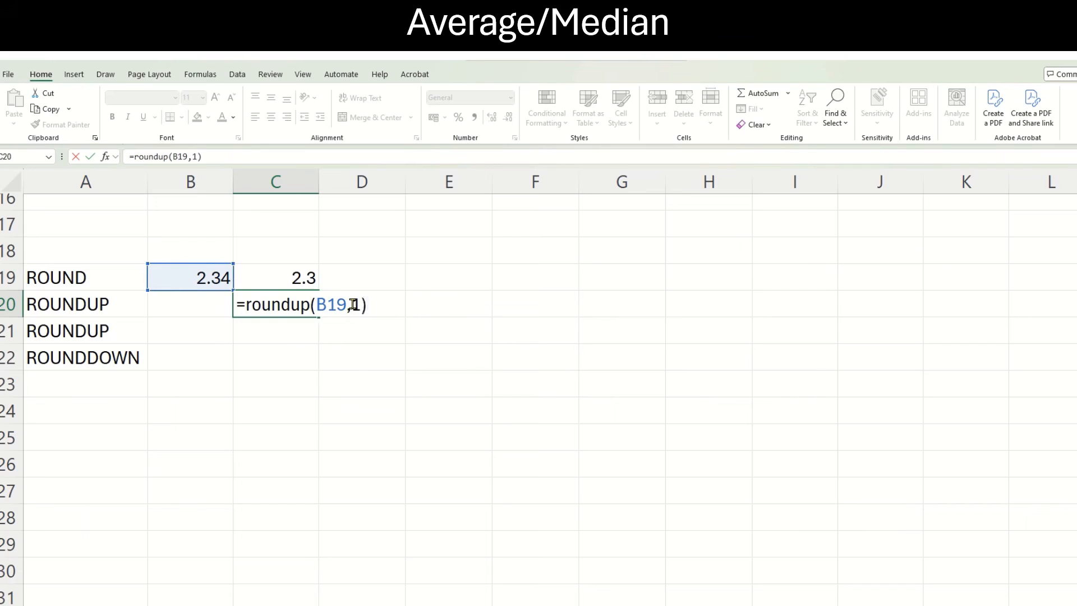
key("Return")
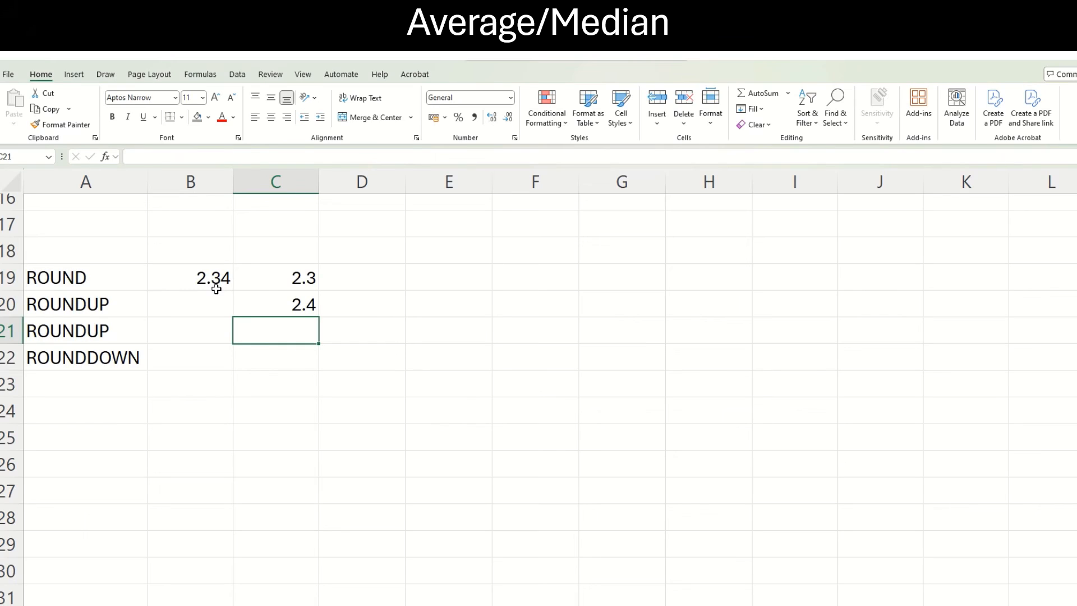
left_click(292, 305)
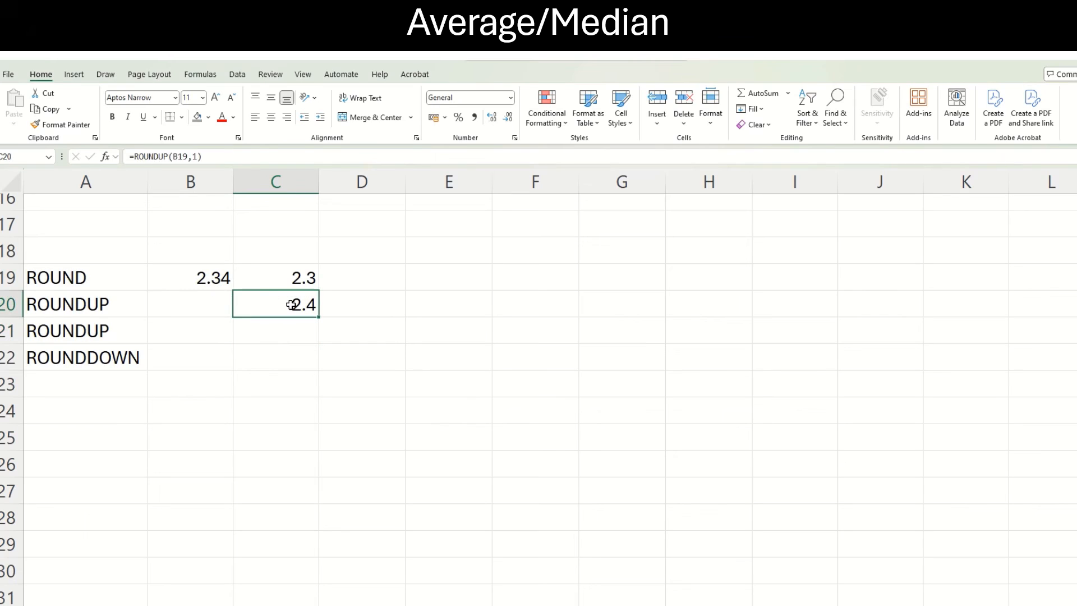
Enter the value 3.76 in cell B22 of the ROUNDDOWN row.
left_click(163, 356)
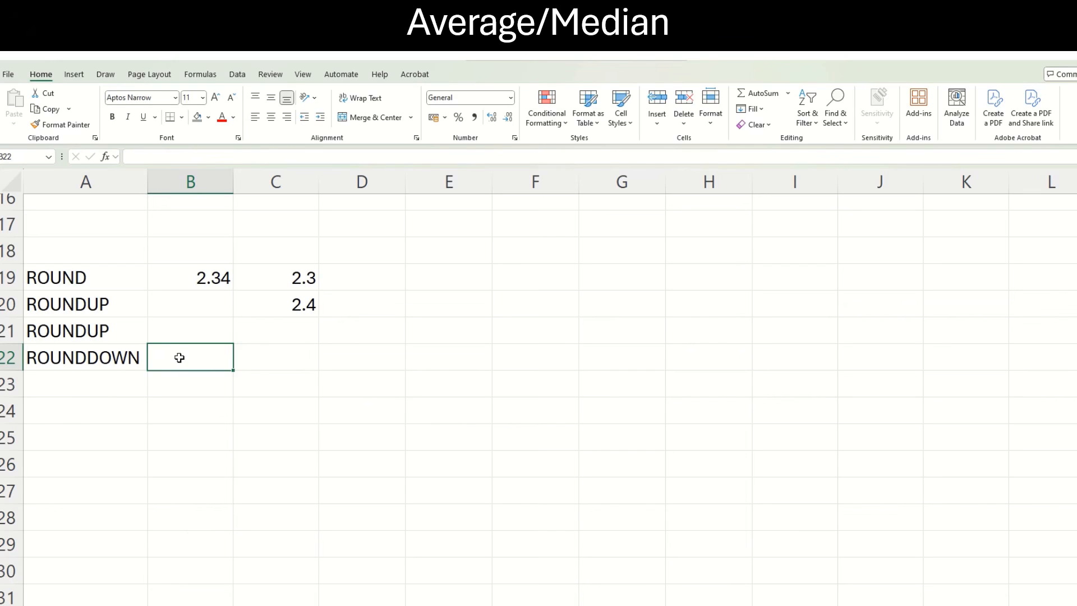
type("3.76")
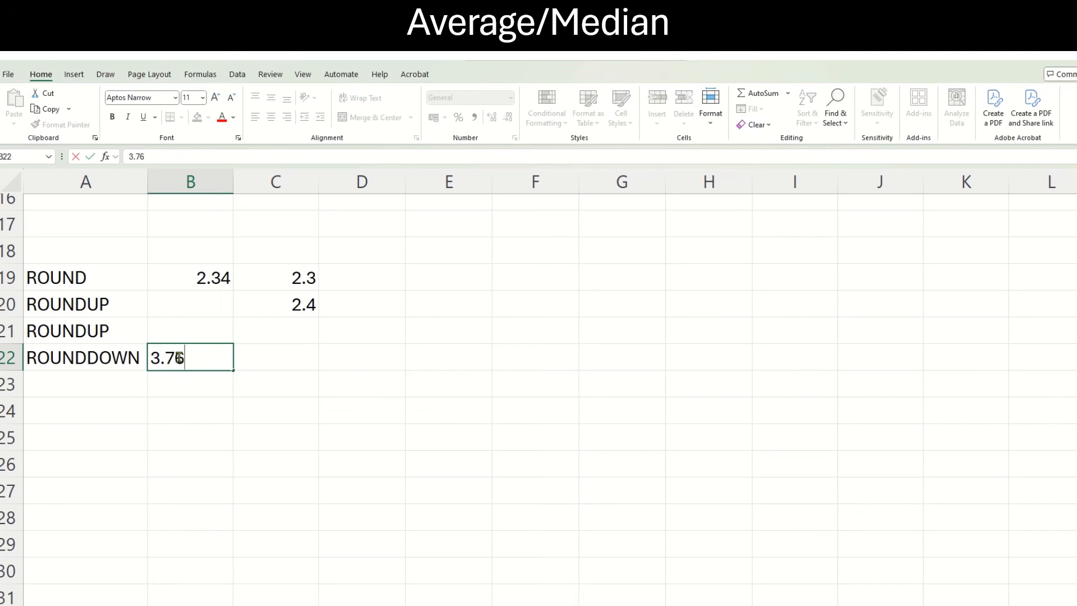
key("Tab")
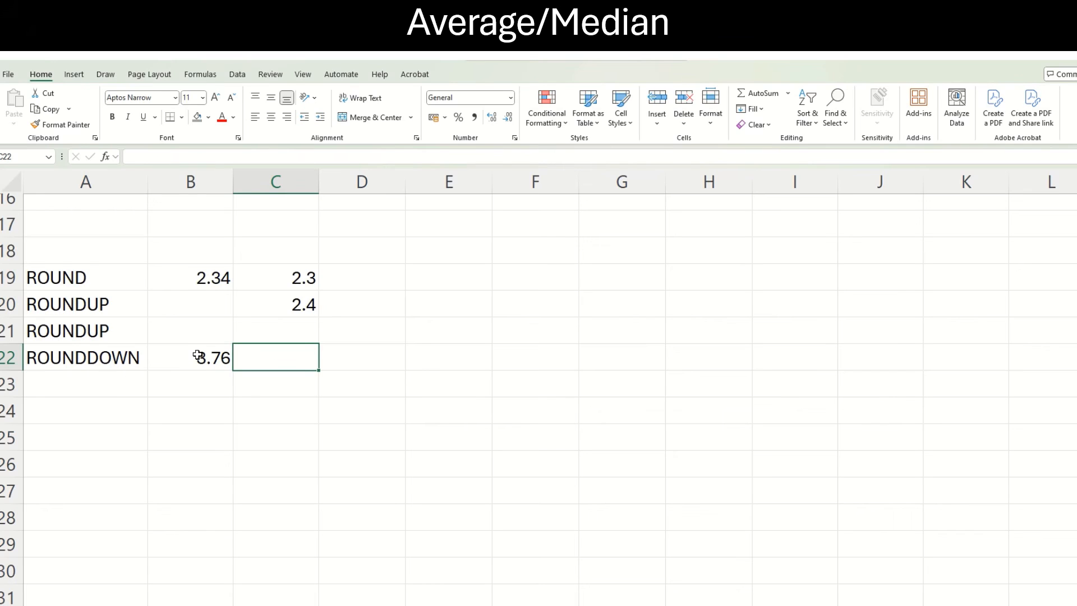
Enter the formula =round(B22,1) in cell D22 as a comparison for the ROUNDDOWN row.
left_click(351, 353)
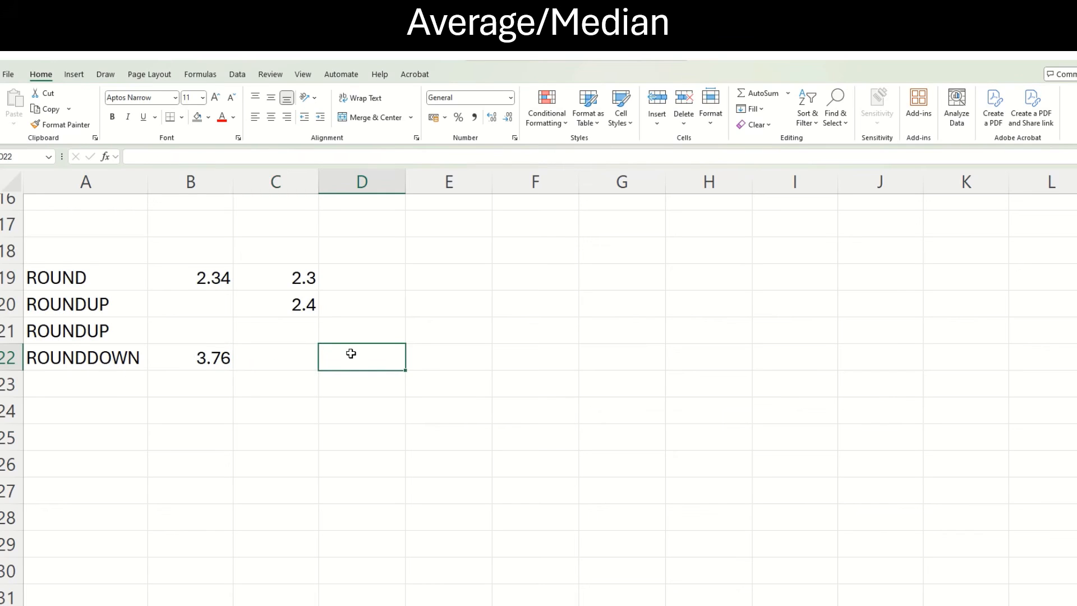
type("=rou")
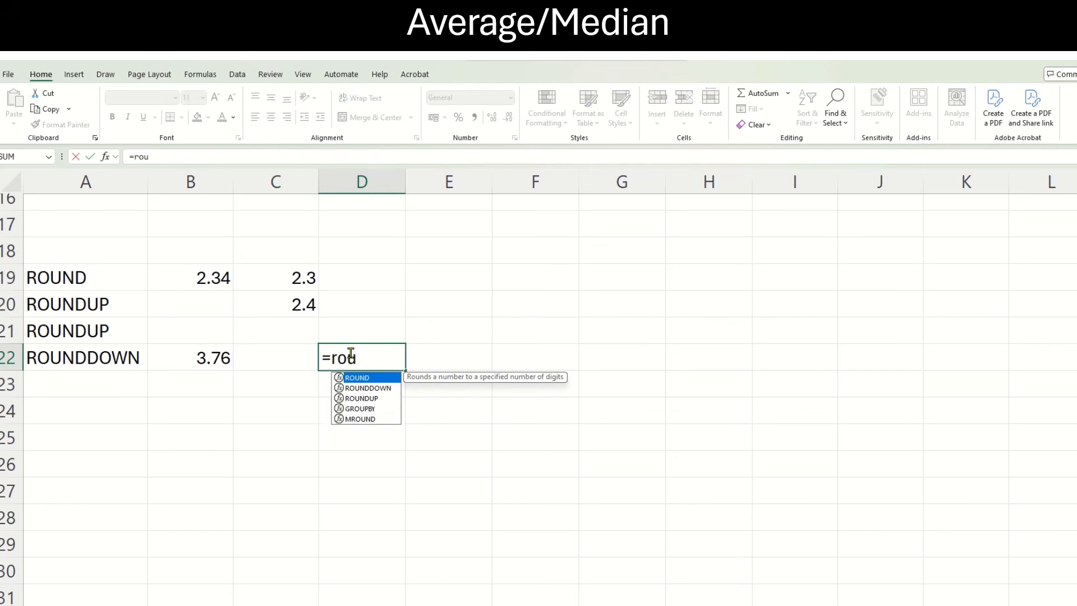
type("nd(")
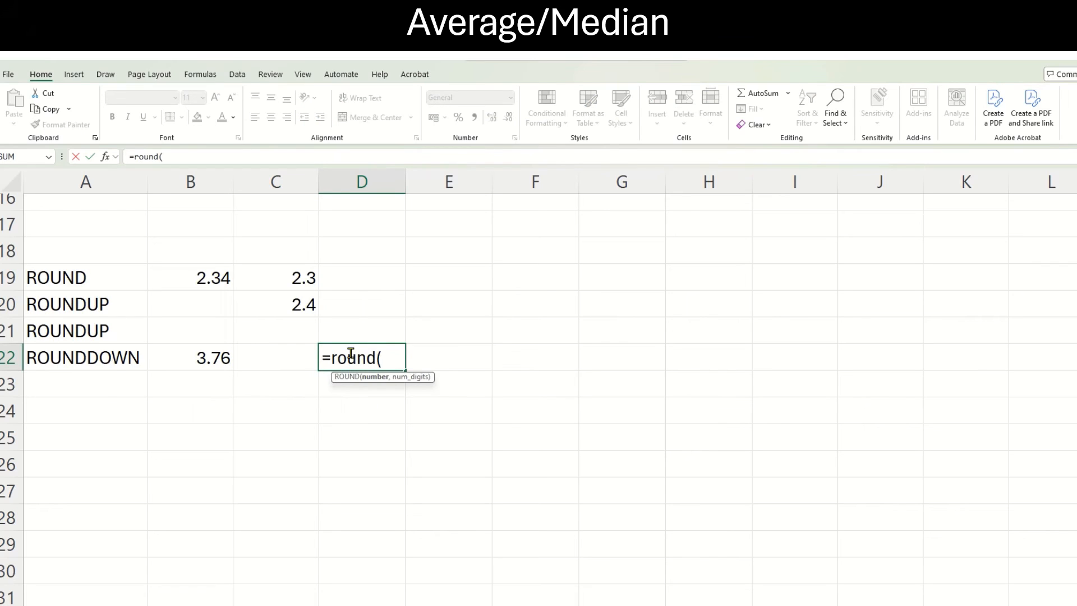
left_click(205, 358)
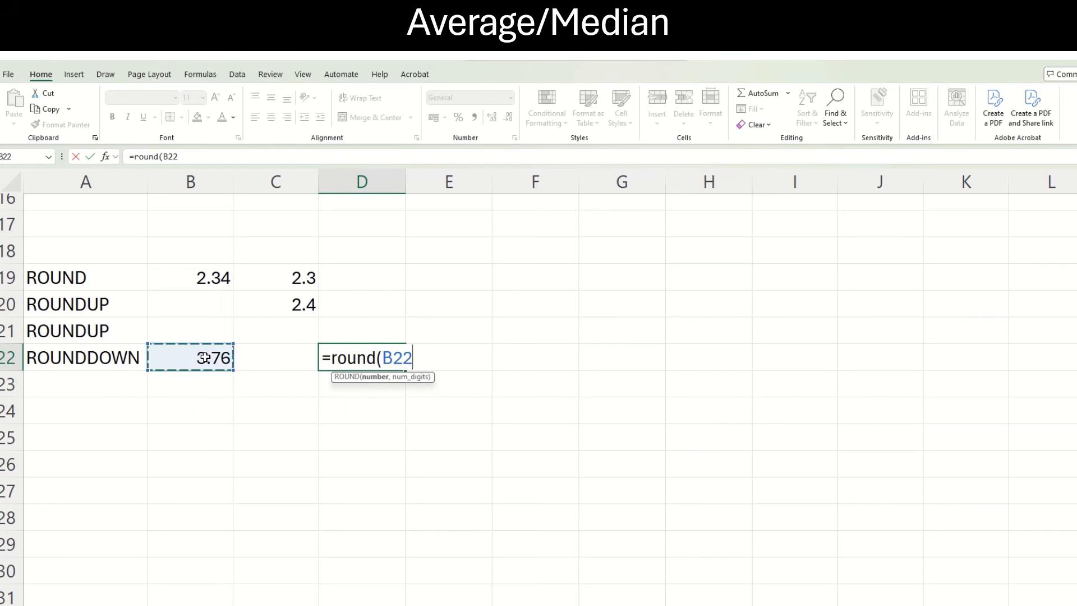
type(",1")
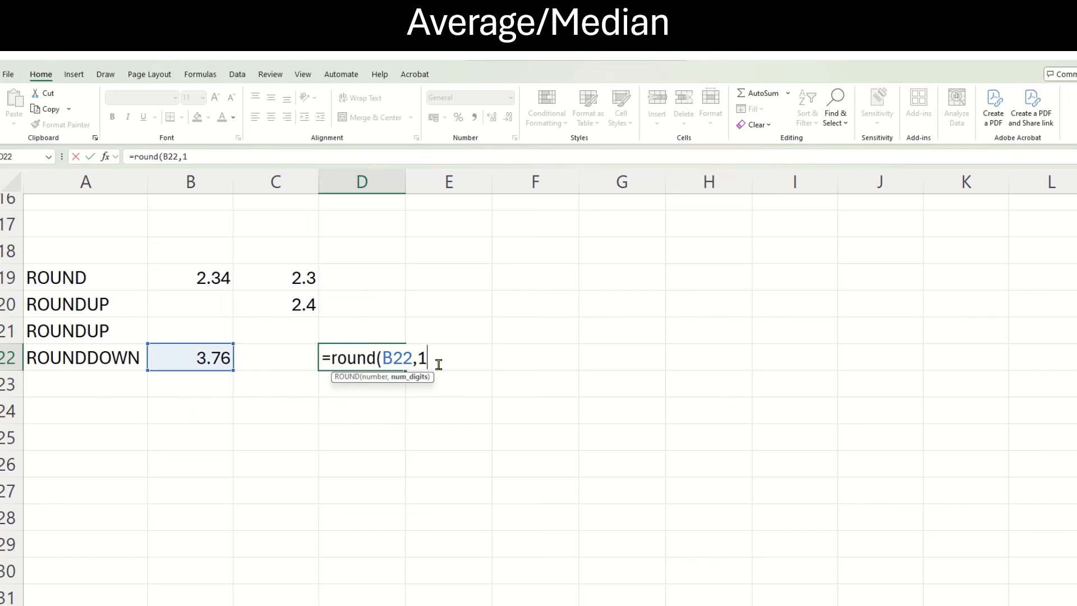
type(")")
key("Return")
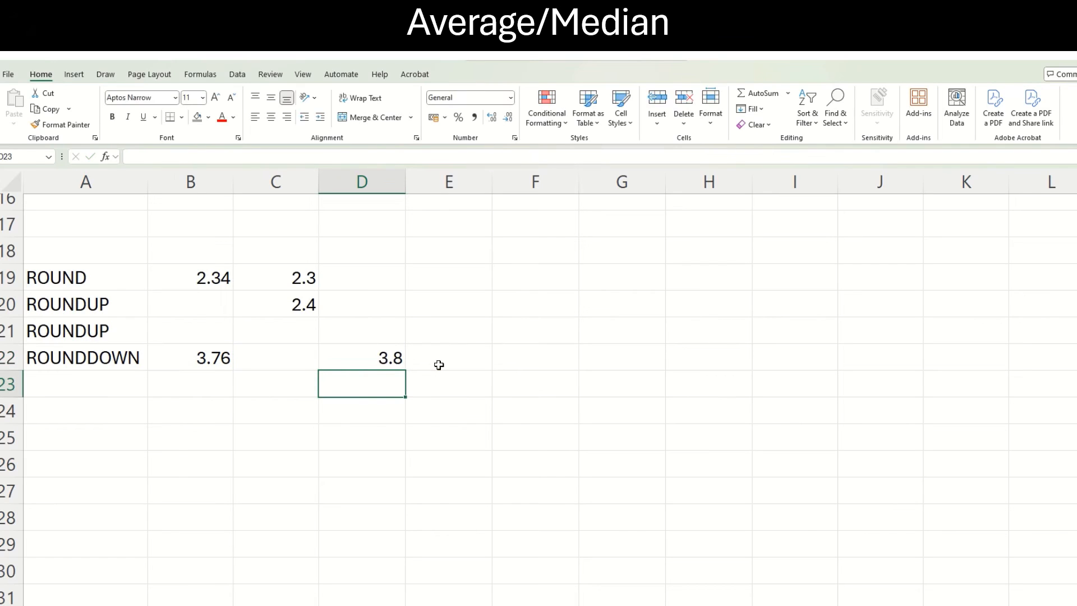
Enter the formula =rounddown(B22,1) in cell C22 to round the value in B22 down to one decimal place.
left_click(281, 354)
type("=r")
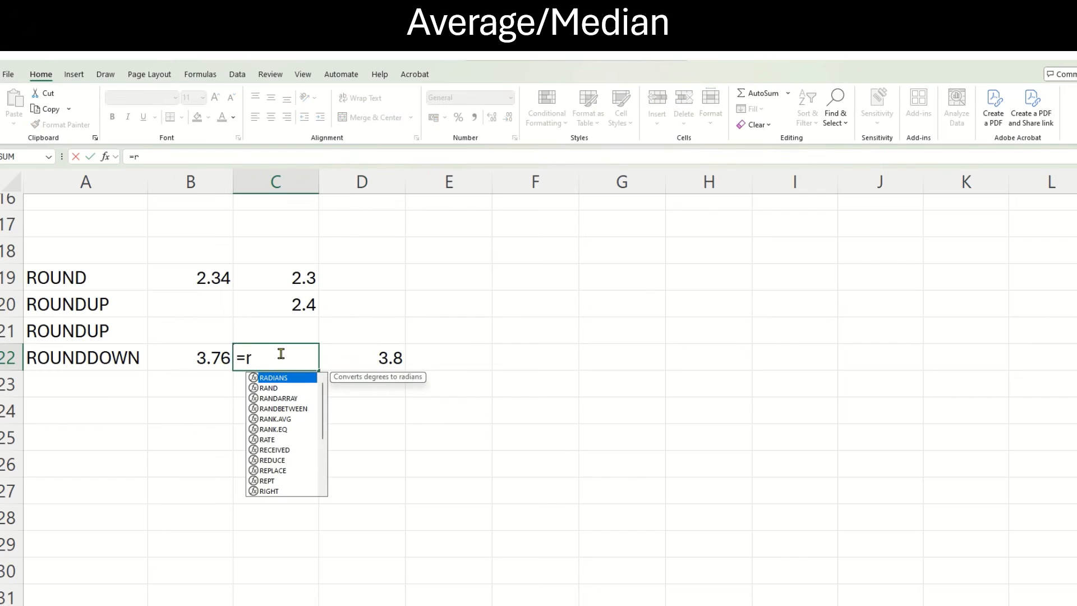
type("oundd")
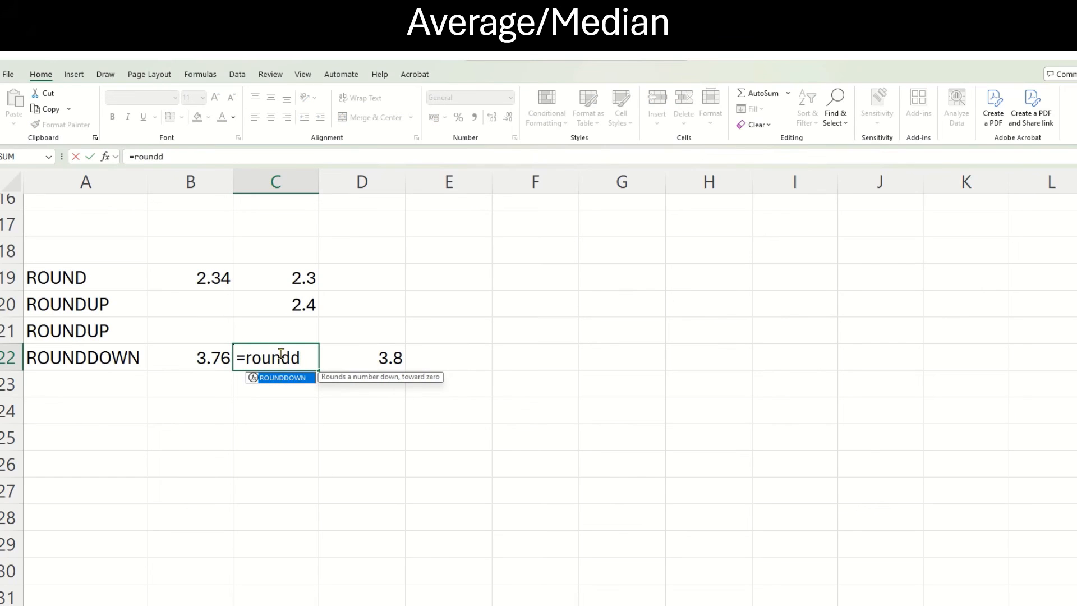
type("own(")
left_click(221, 357)
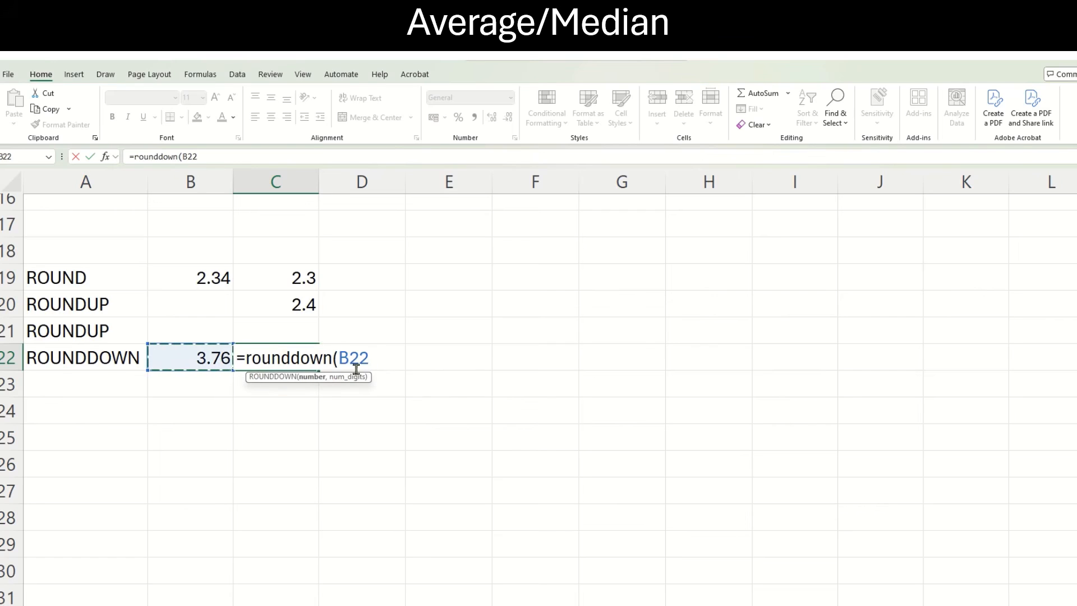
type(",1)")
key("Return")
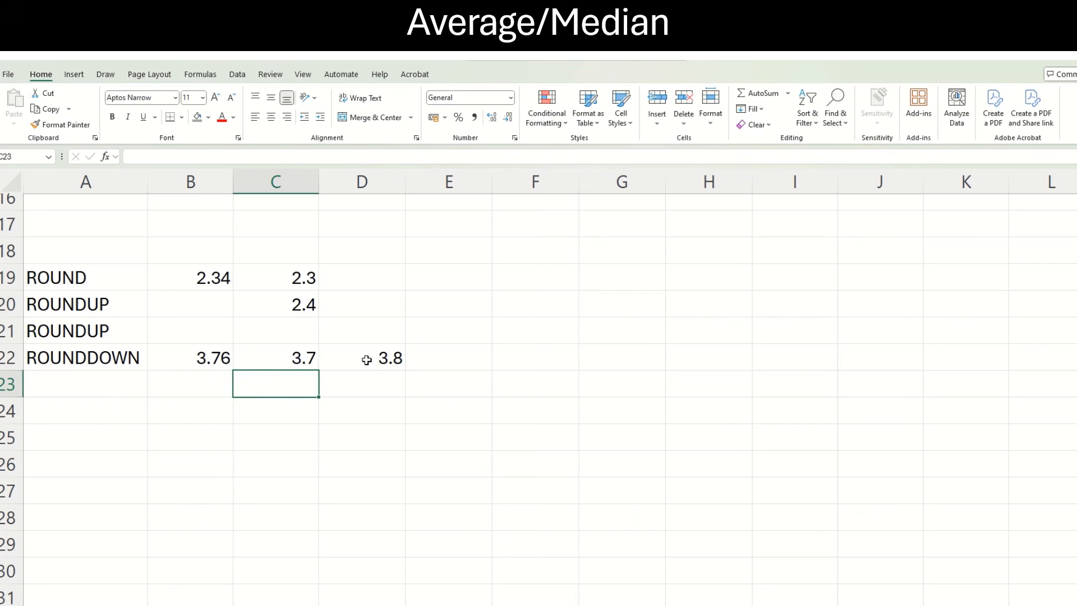
left_click(426, 359)
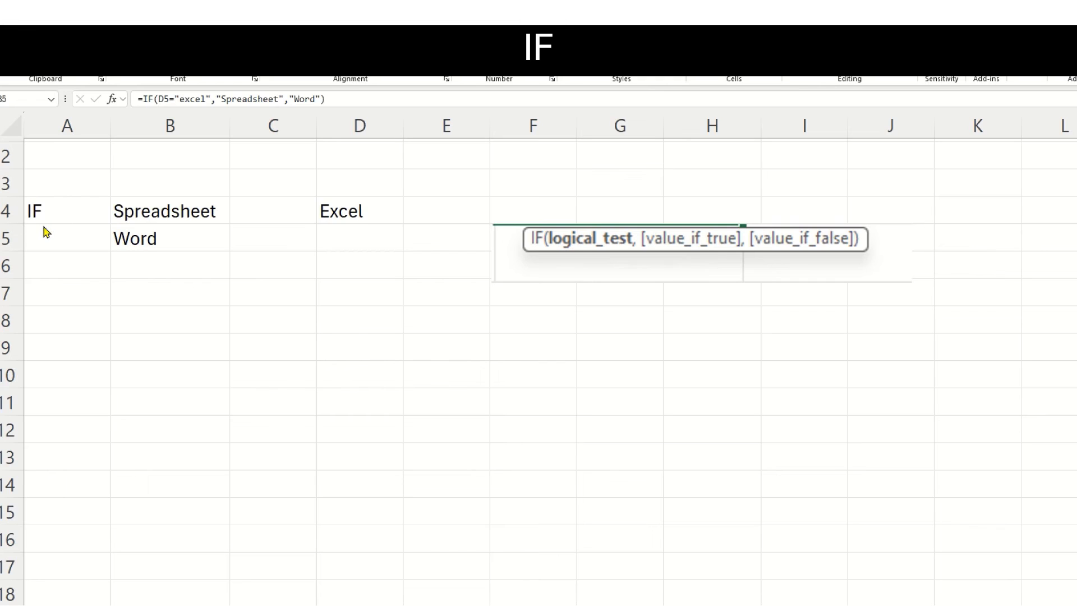
Clear the existing IF formula from cell B5, below the Spreadsheet cell.
left_click(161, 237)
key("Delete")
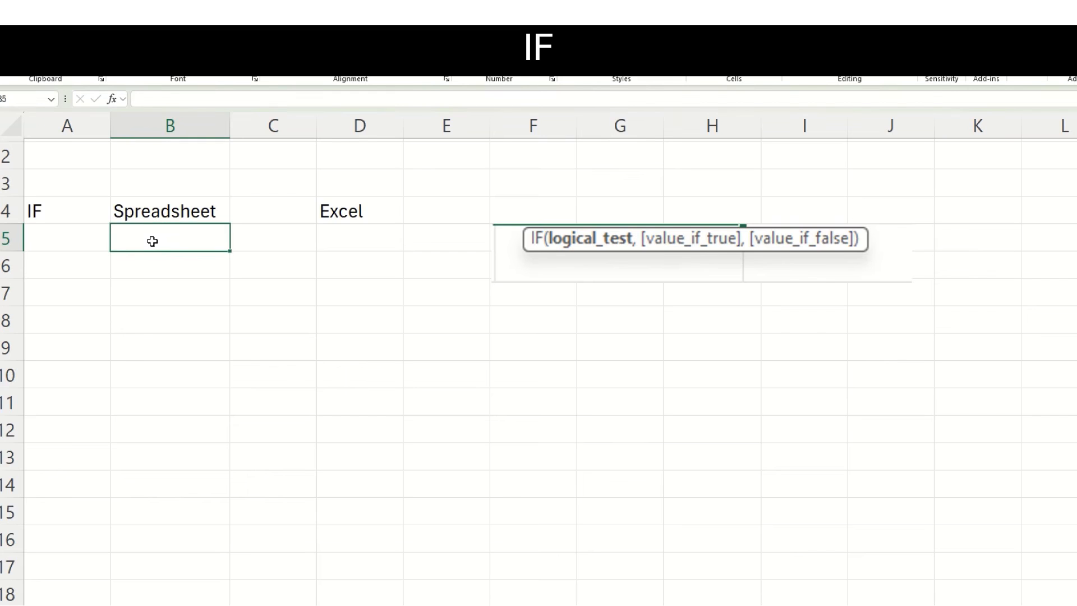
double_click(152, 242)
type("=i")
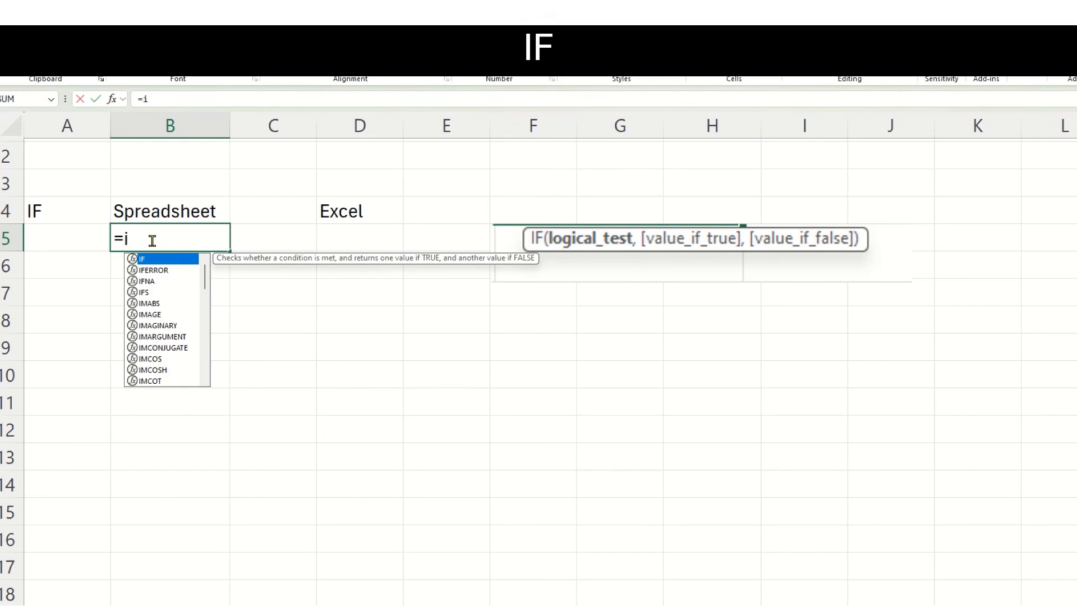
type("f(")
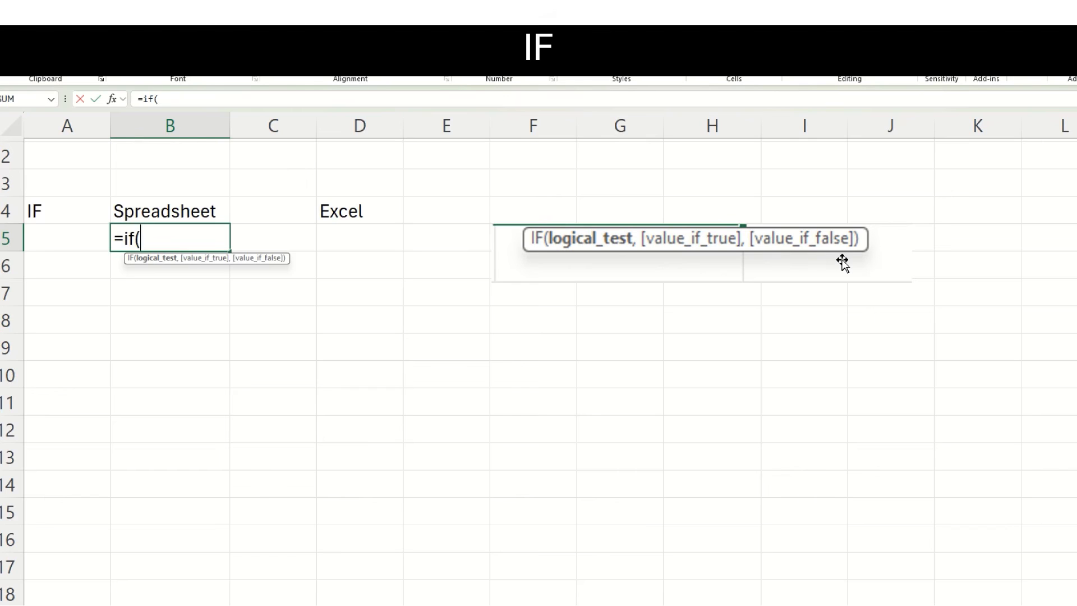
left_click(218, 211)
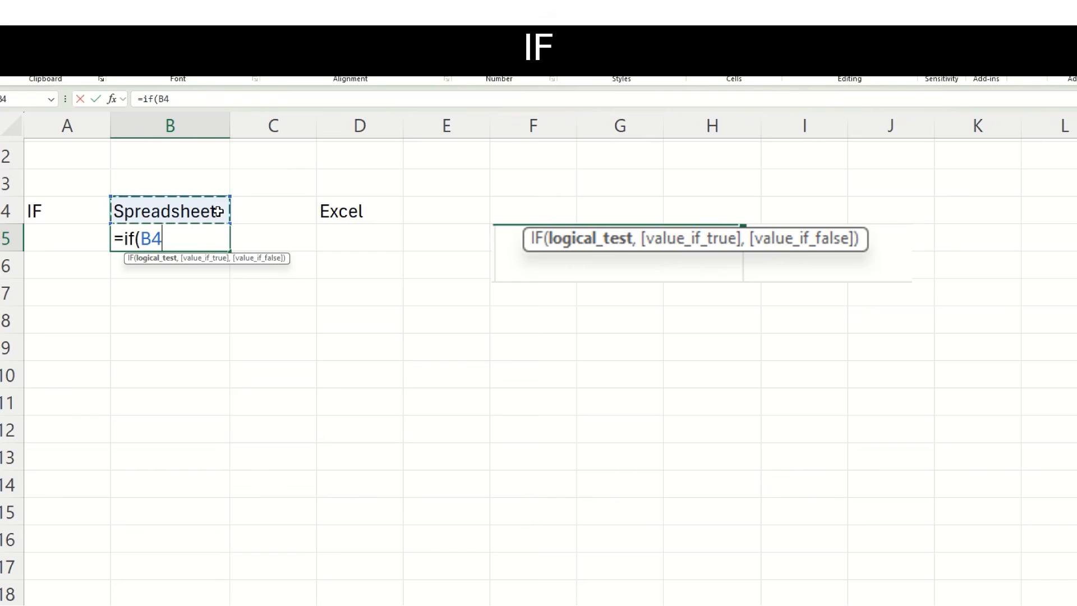
key("Escape")
Inspect the IF formula in cell B4 and the cell D4 that it tests.
left_click(219, 211)
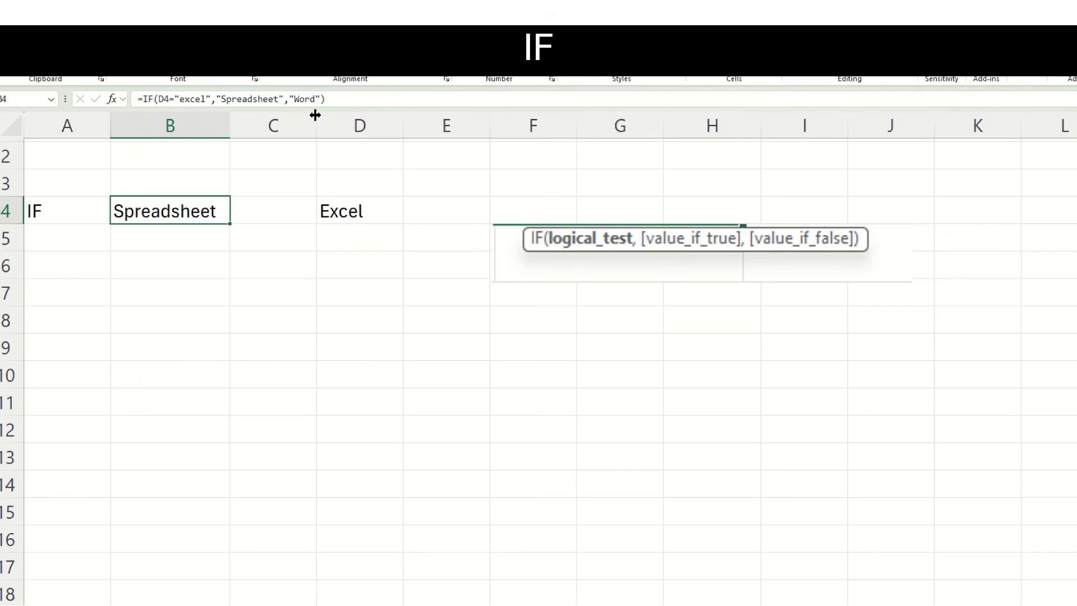
left_click(363, 211)
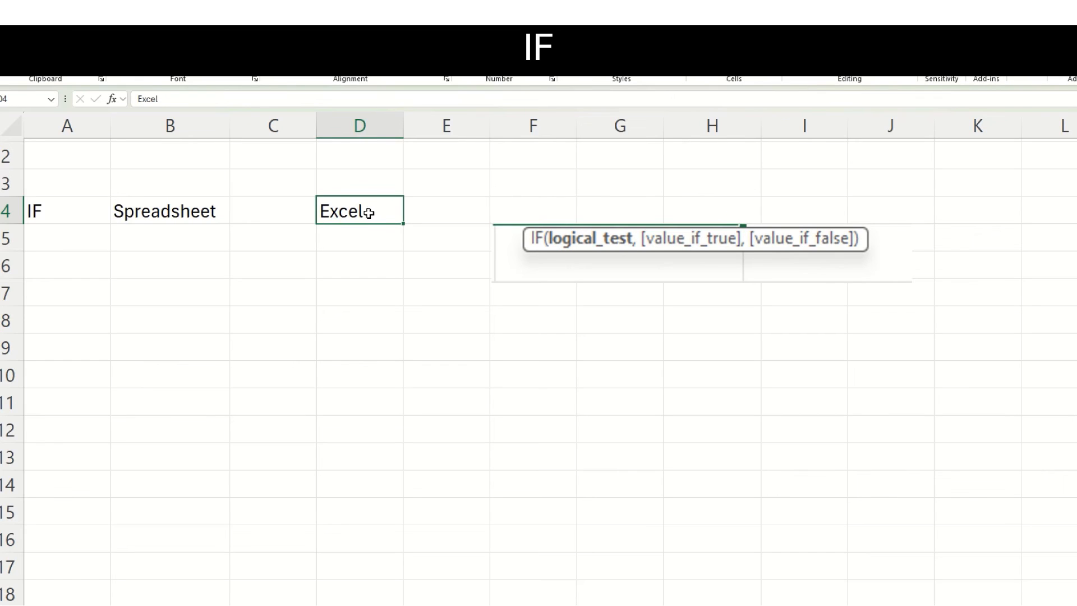
Copy the IF formula from B4 down into B5 and examine its cell reference and value_if_false argument.
left_click(204, 211)
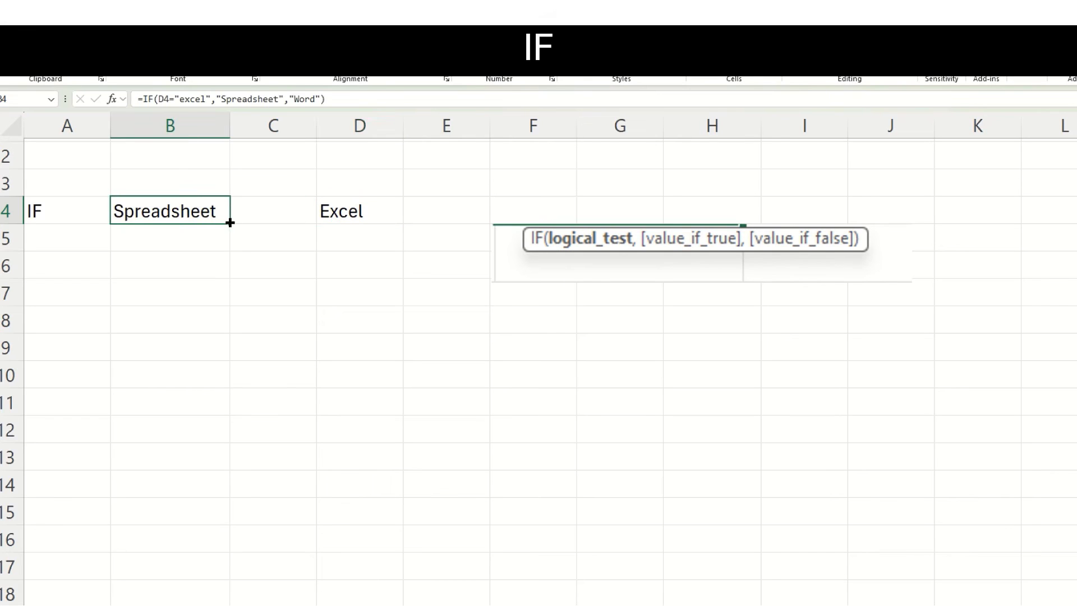
left_click_drag(230, 223, 229, 247)
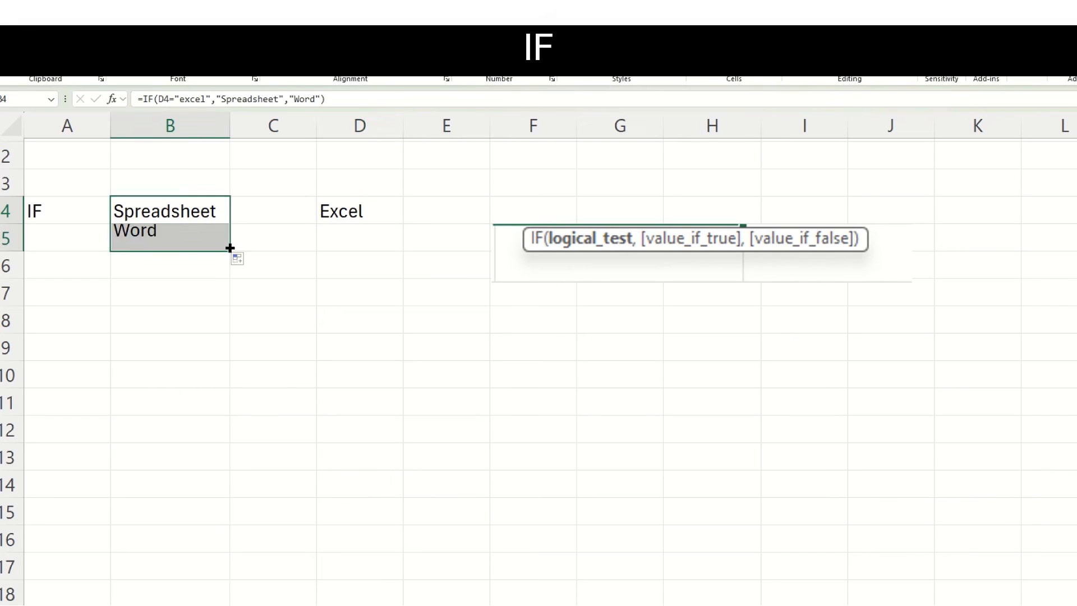
left_click(199, 240)
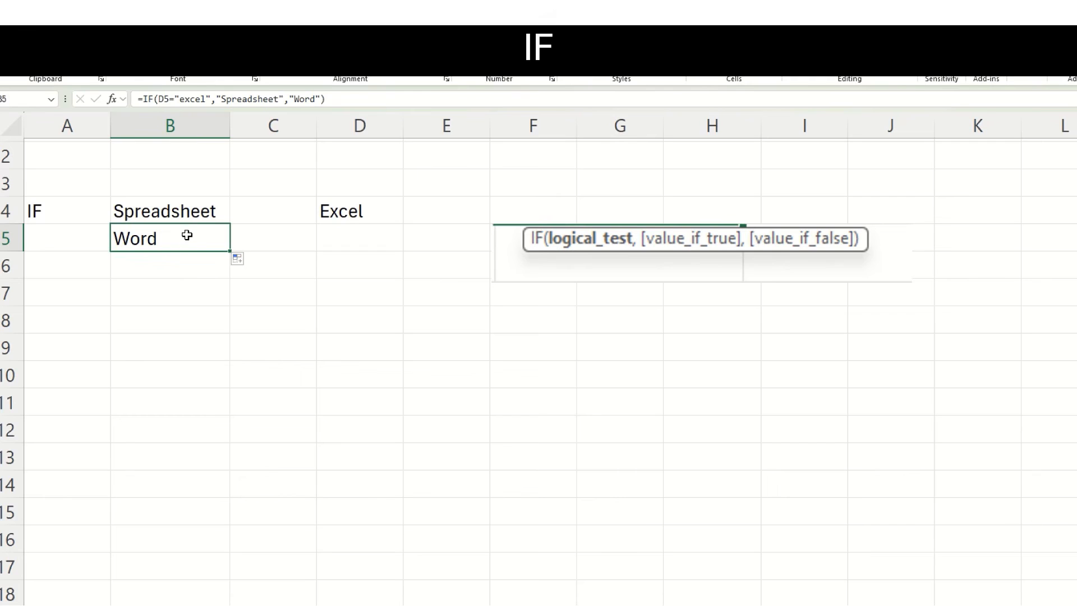
double_click(164, 99)
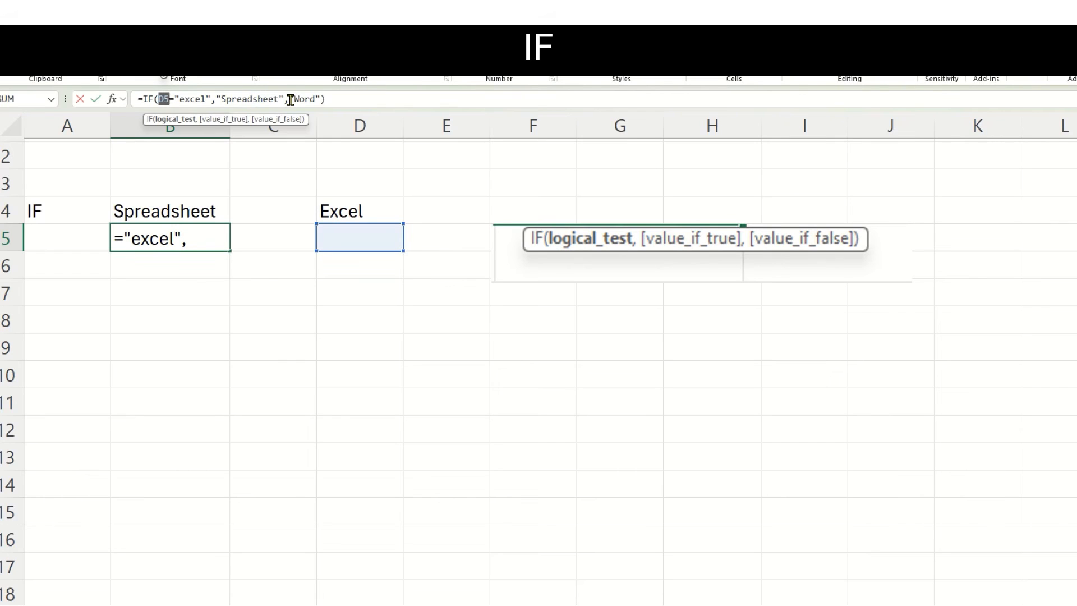
left_click_drag(290, 99, 321, 99)
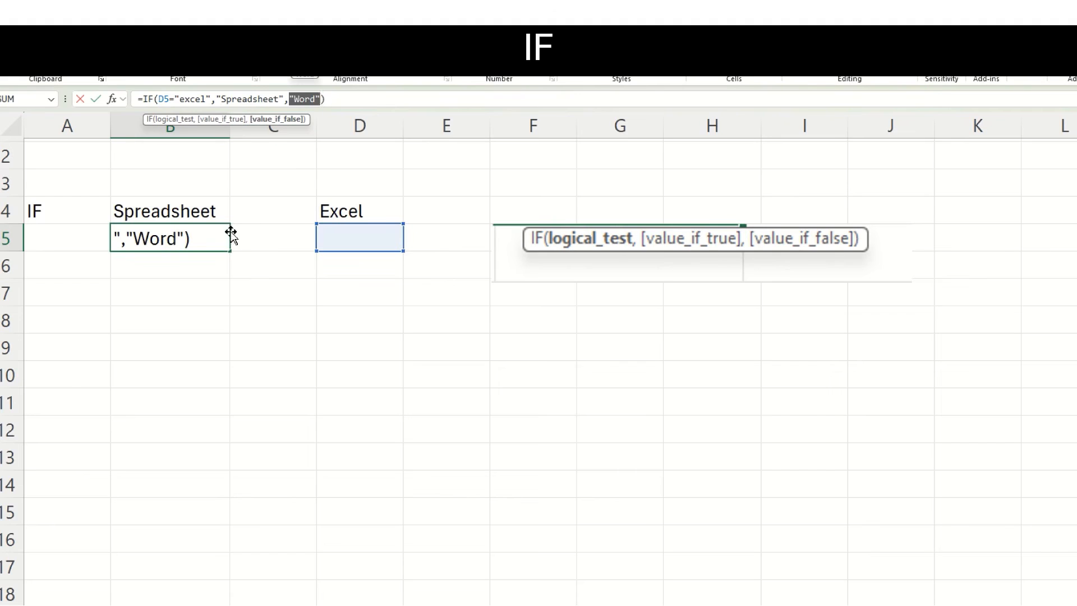
key("ctrl+Return")
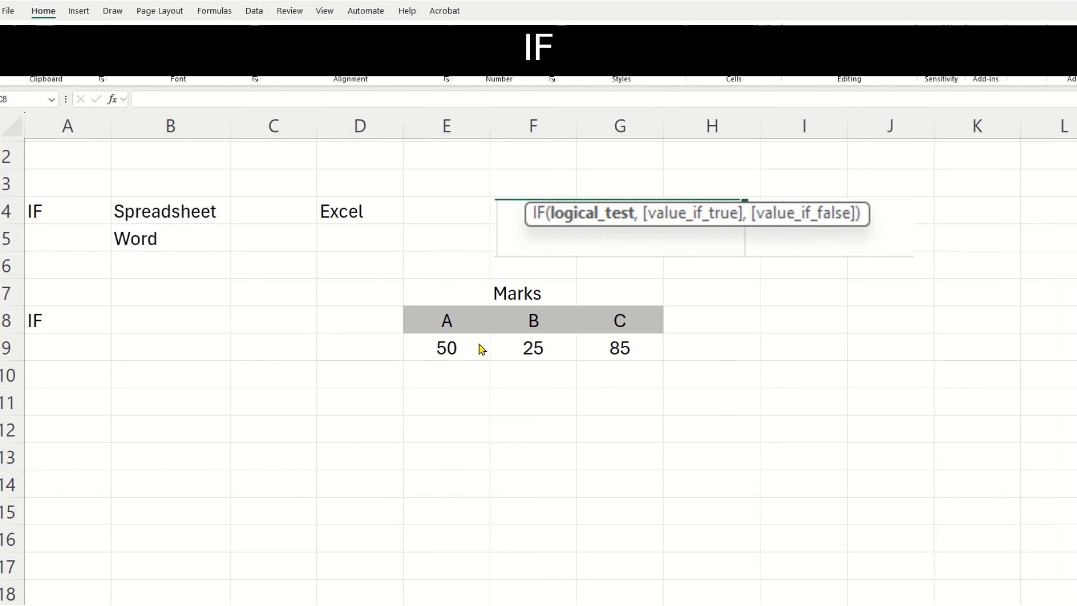
Enter the formula =IF(E9>40,"Pass","Fail") in cell B8 to grade the mark under A.
left_click(172, 321)
type("=")
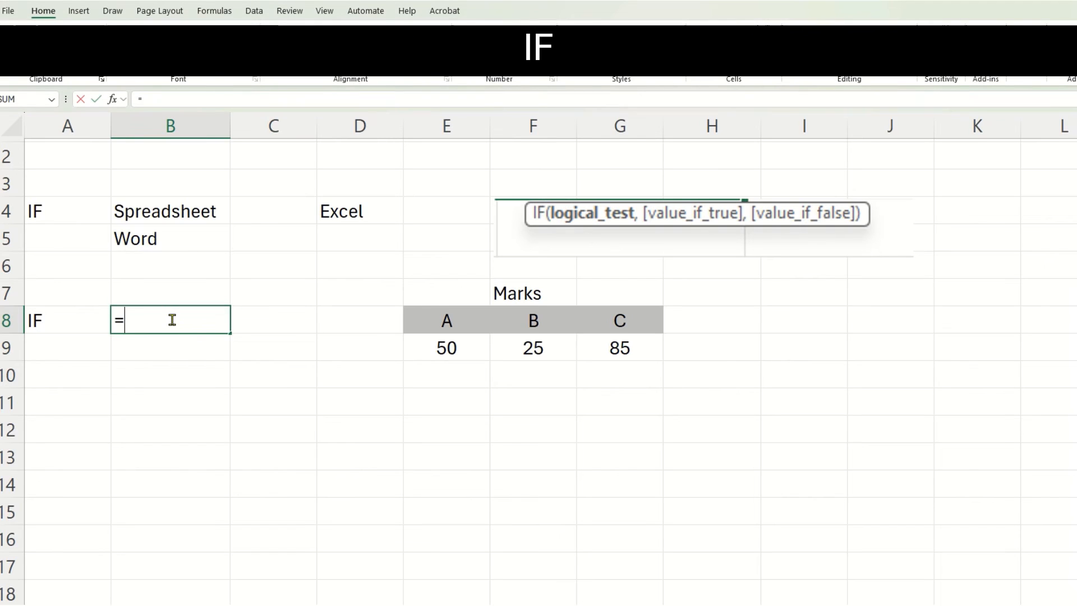
type("IF(")
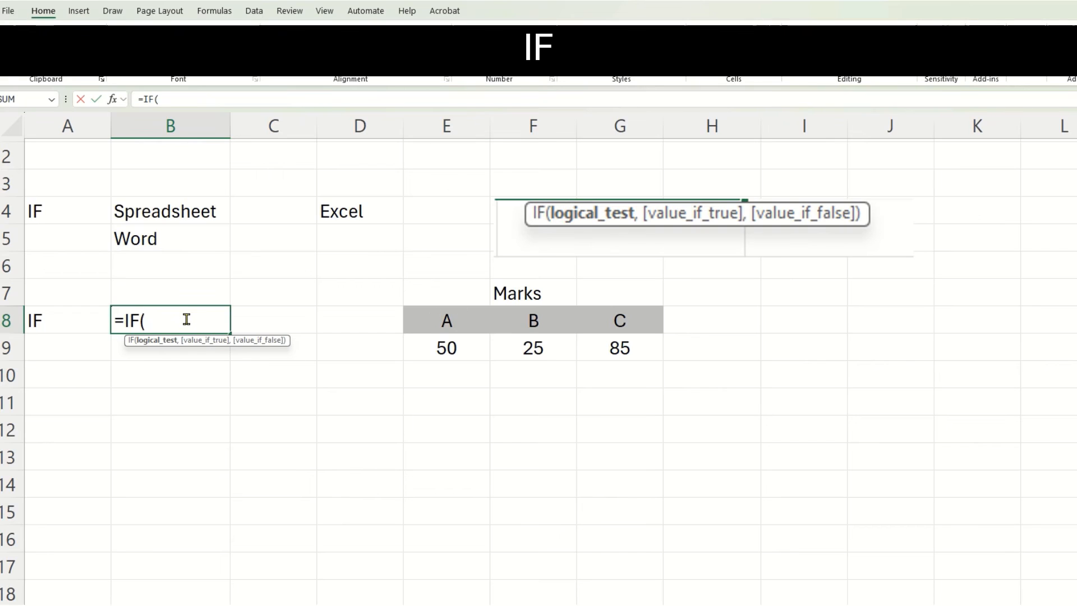
left_click(458, 352)
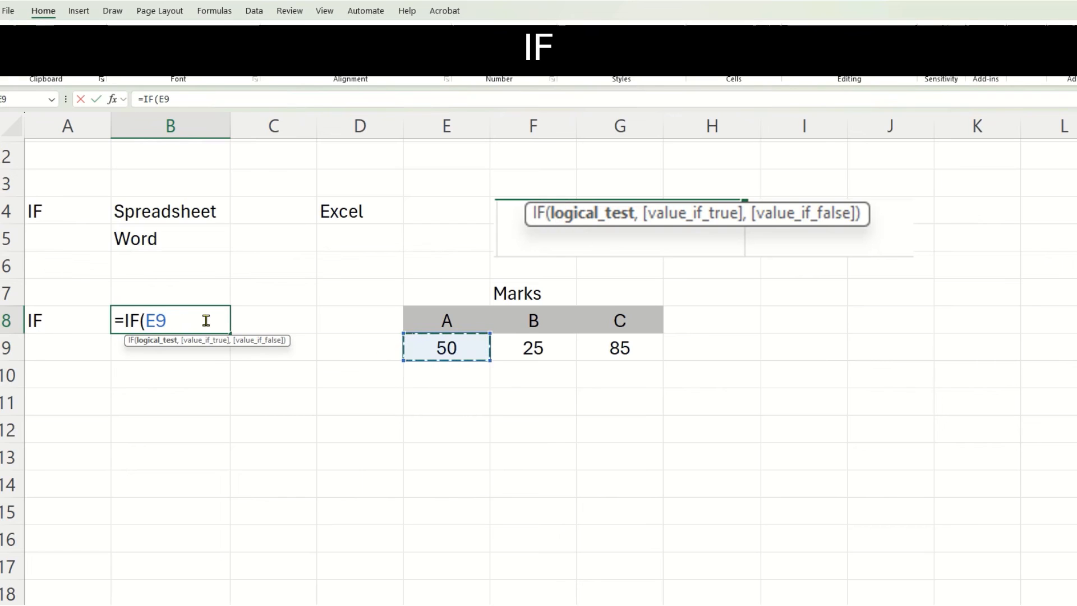
type(">40")
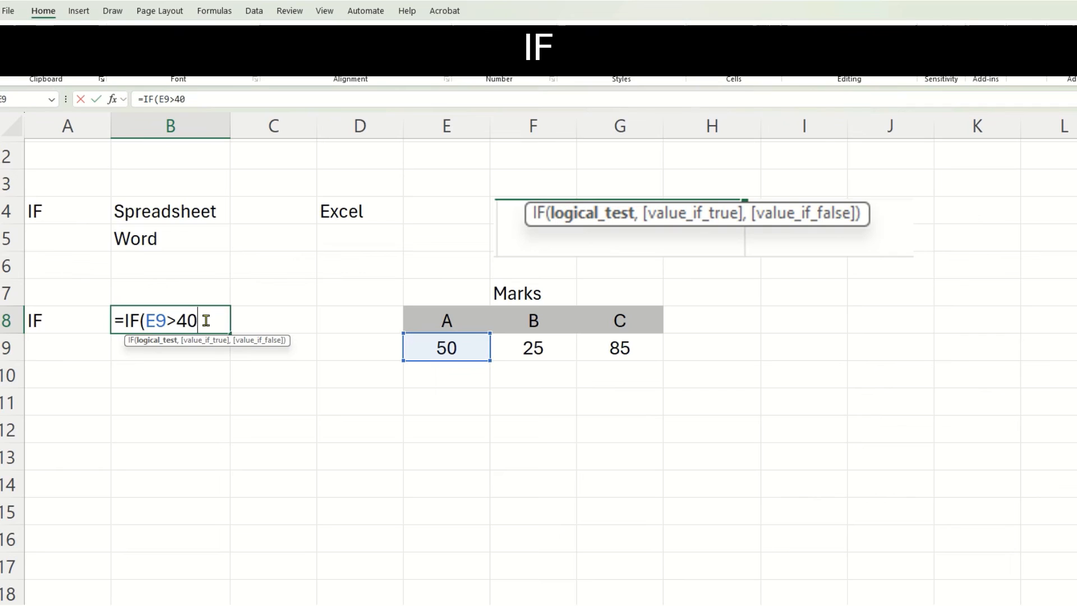
type(",")
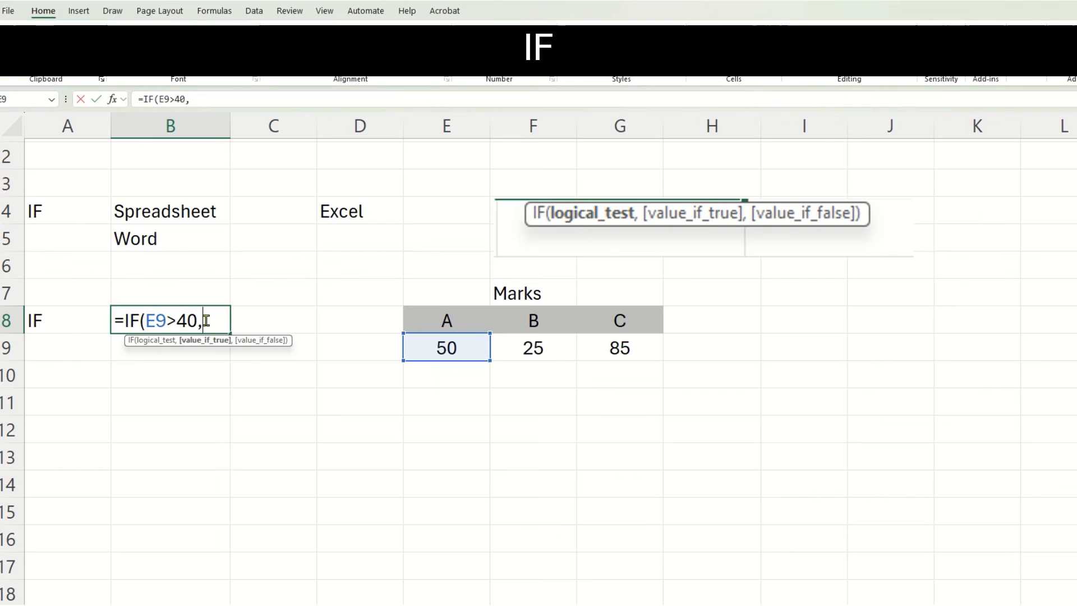
type("\"Pass\",")
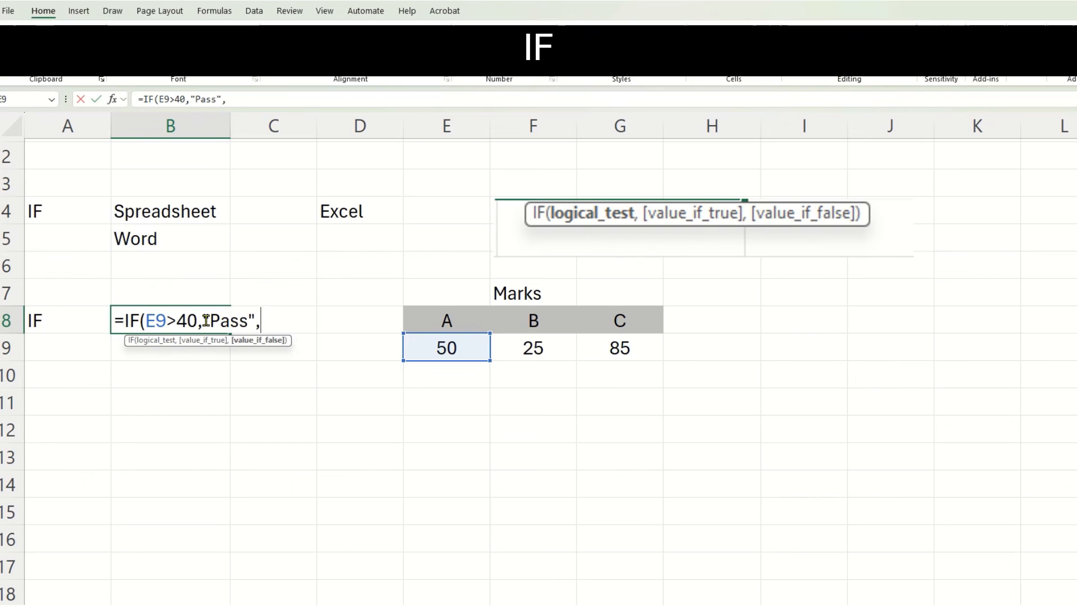
type("\"Fail\")")
key("Return")
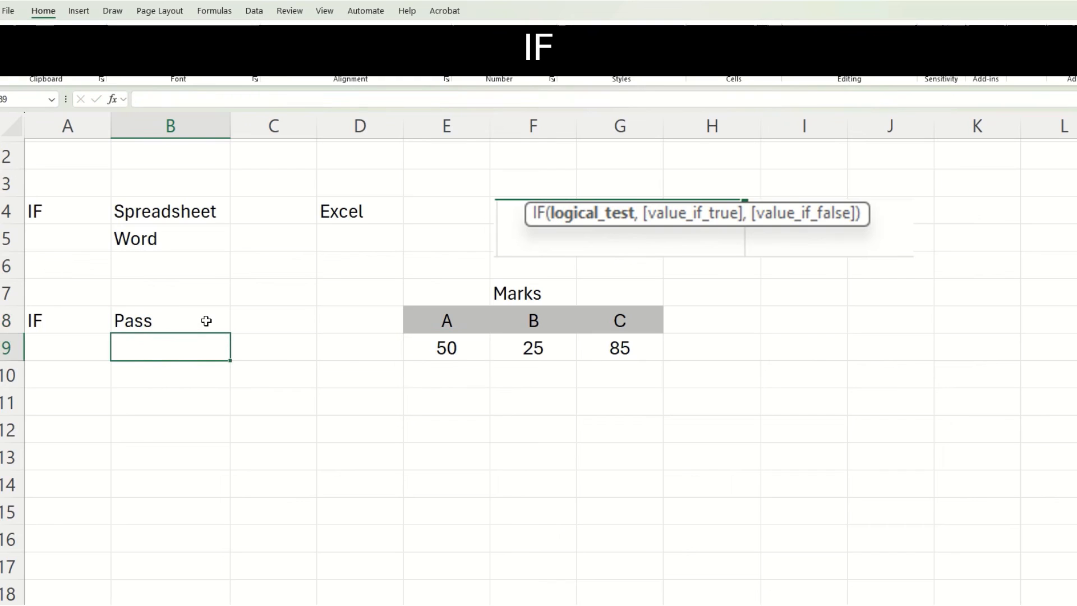
Copy the Pass/Fail IF formula from B8 down into B9 and change its tested cell to F9, the mark under B.
left_click(206, 321)
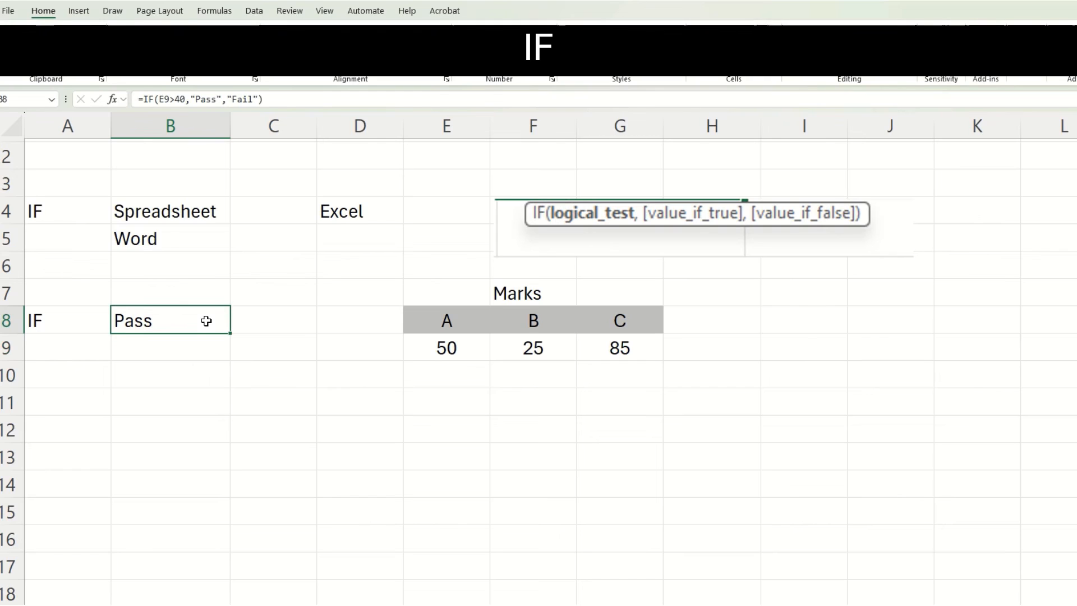
left_click_drag(230, 334, 231, 352)
left_click(168, 352)
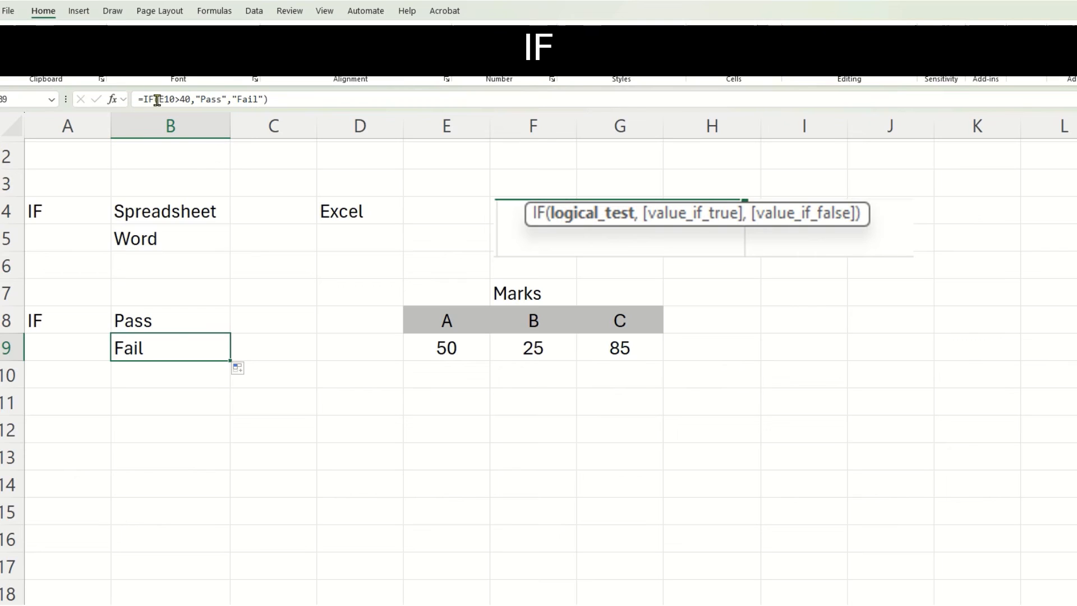
left_click_drag(157, 100, 175, 100)
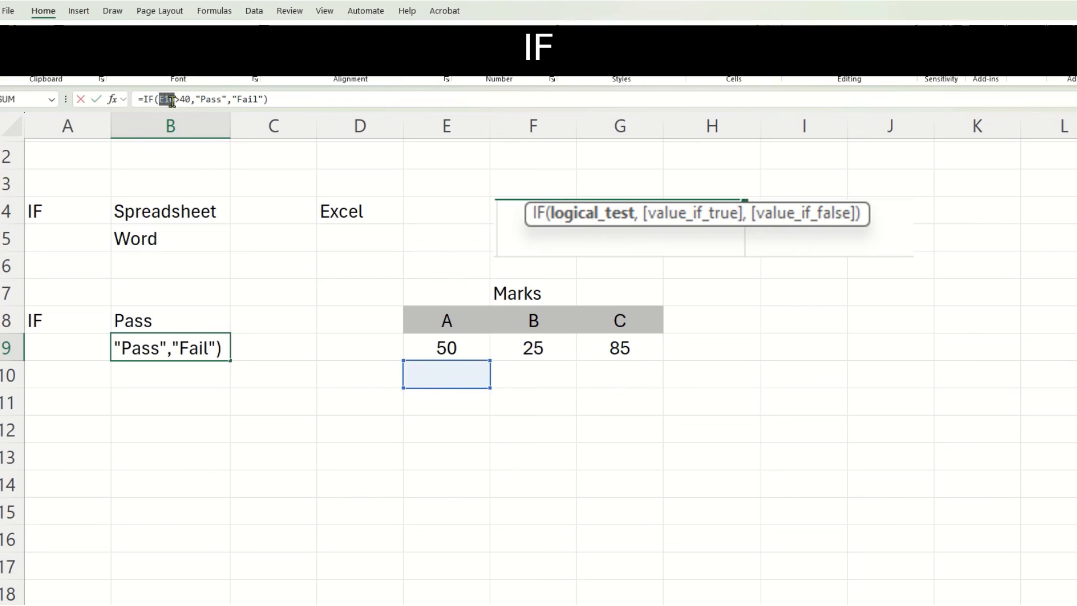
left_click(539, 351)
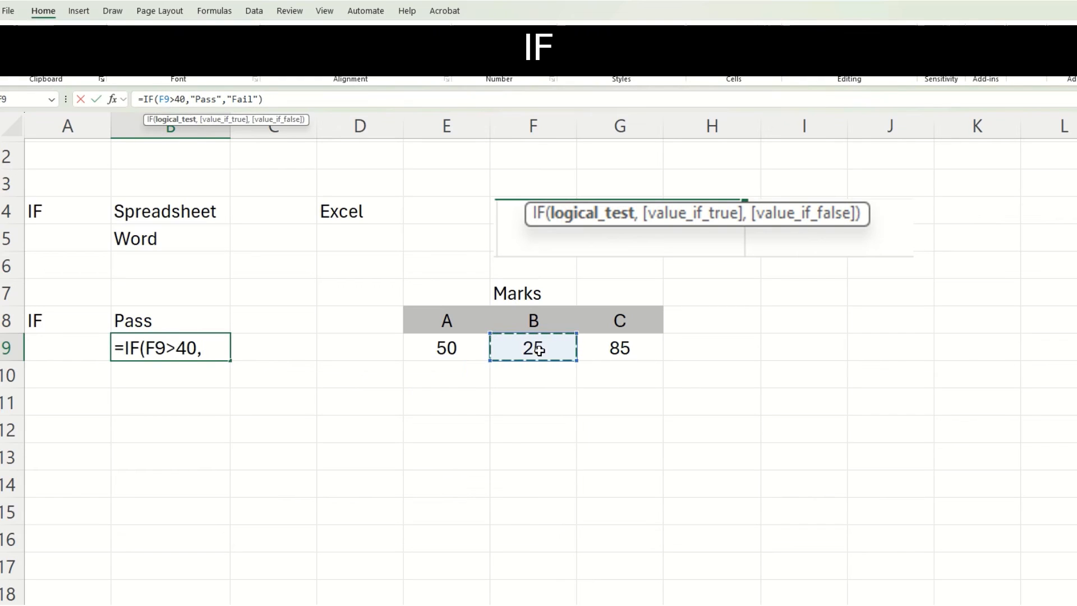
key("Return")
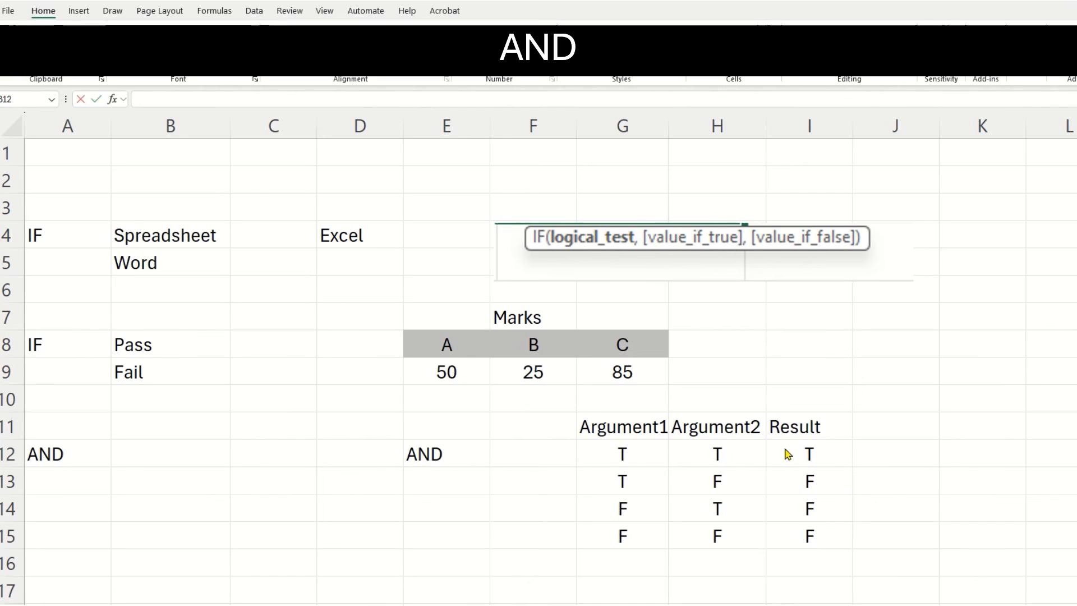
Enter the formula =AND(E9>40,G9>80) in cell B12 of the AND row to test the marks under A and C.
left_click(159, 452)
type("=A")
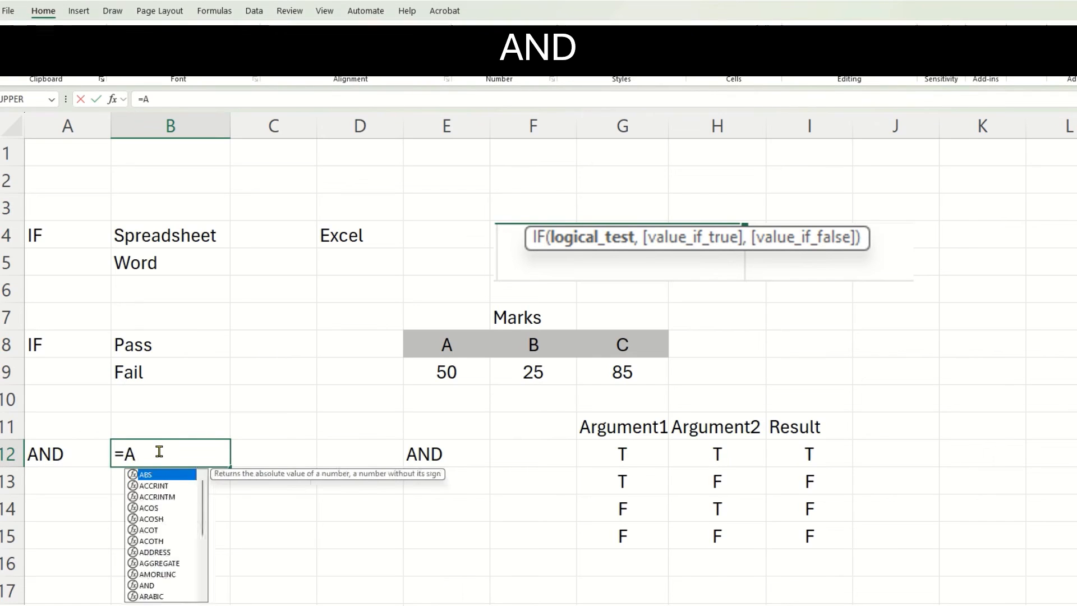
type("ND(")
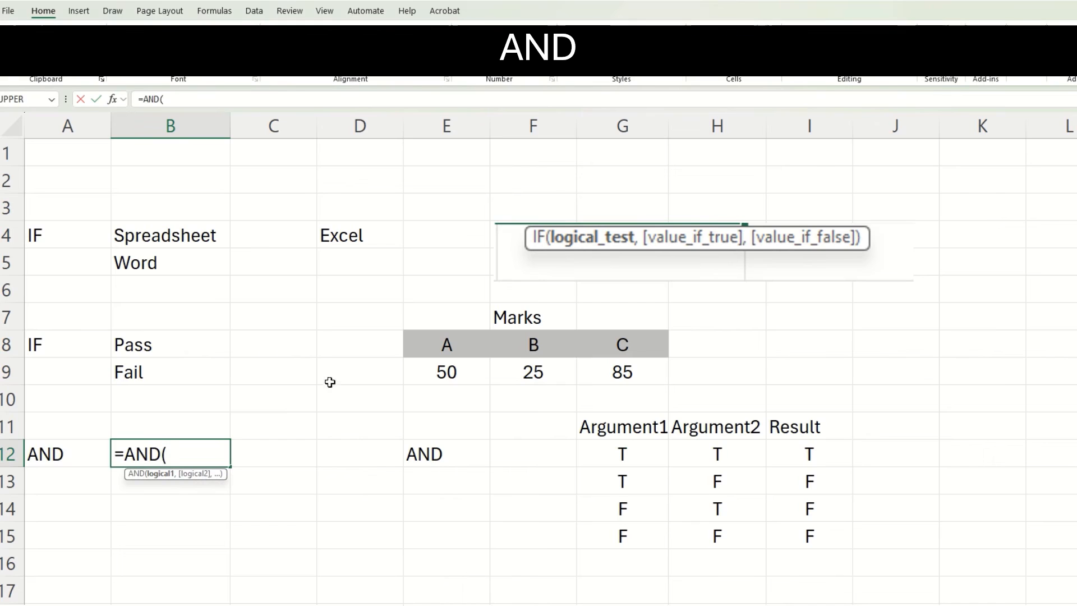
left_click(446, 373)
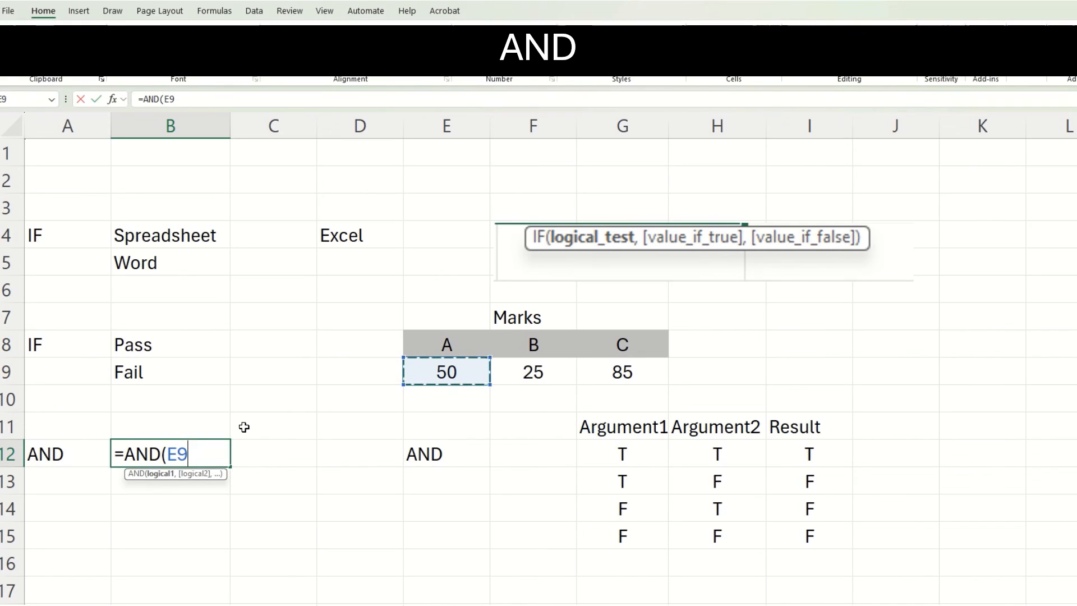
type(">40")
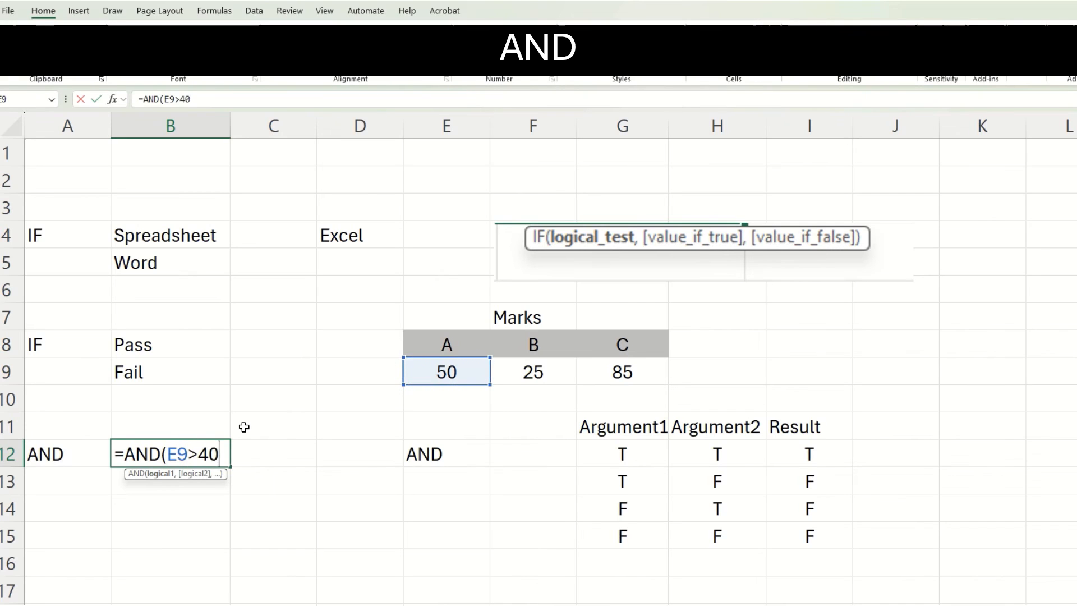
type(",")
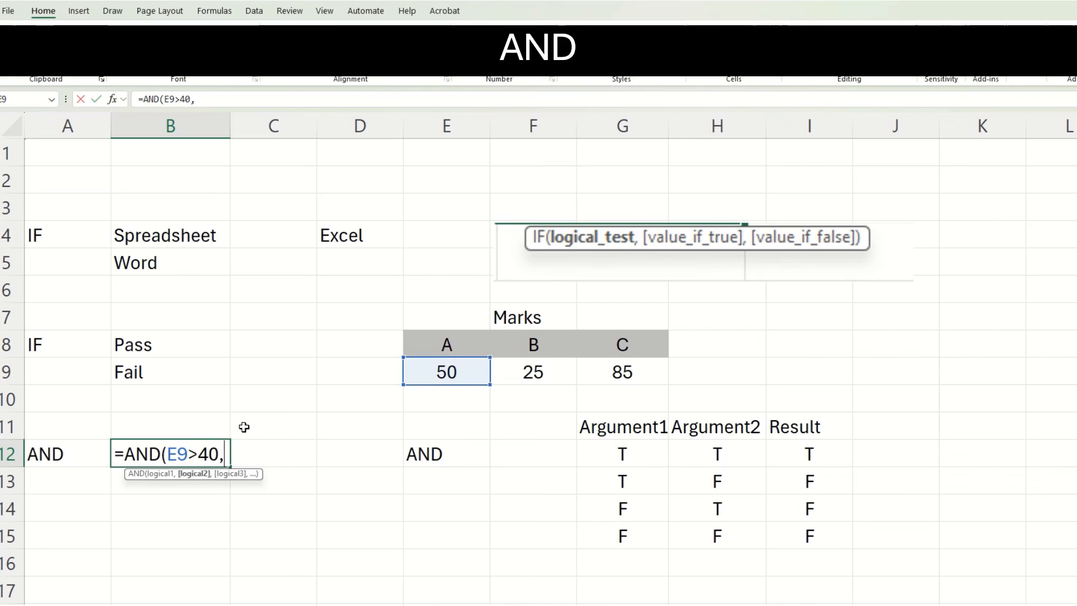
left_click(597, 381)
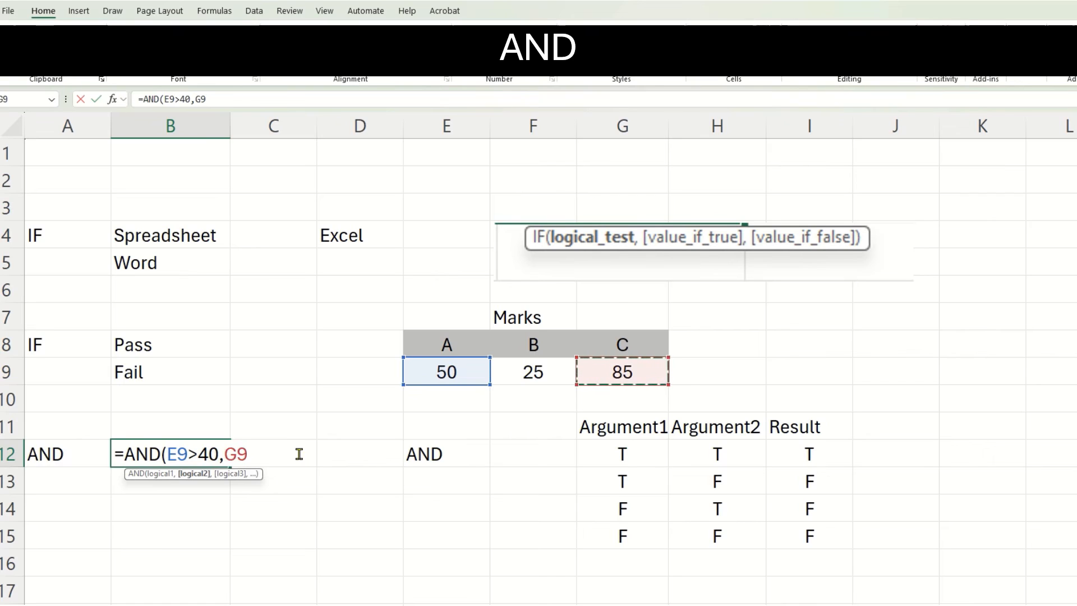
type(">")
type("8")
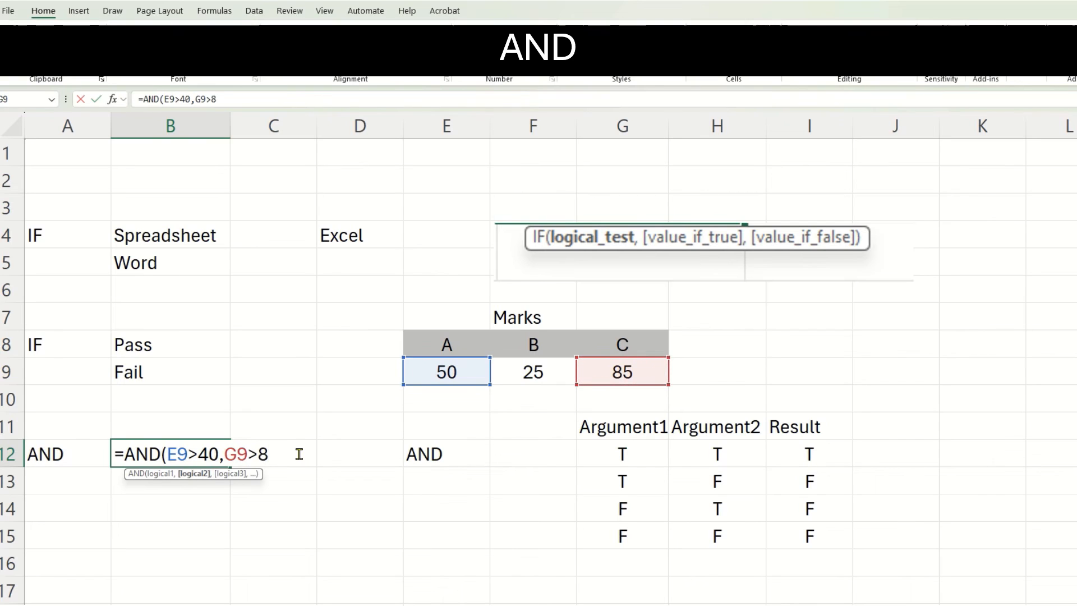
type("0)")
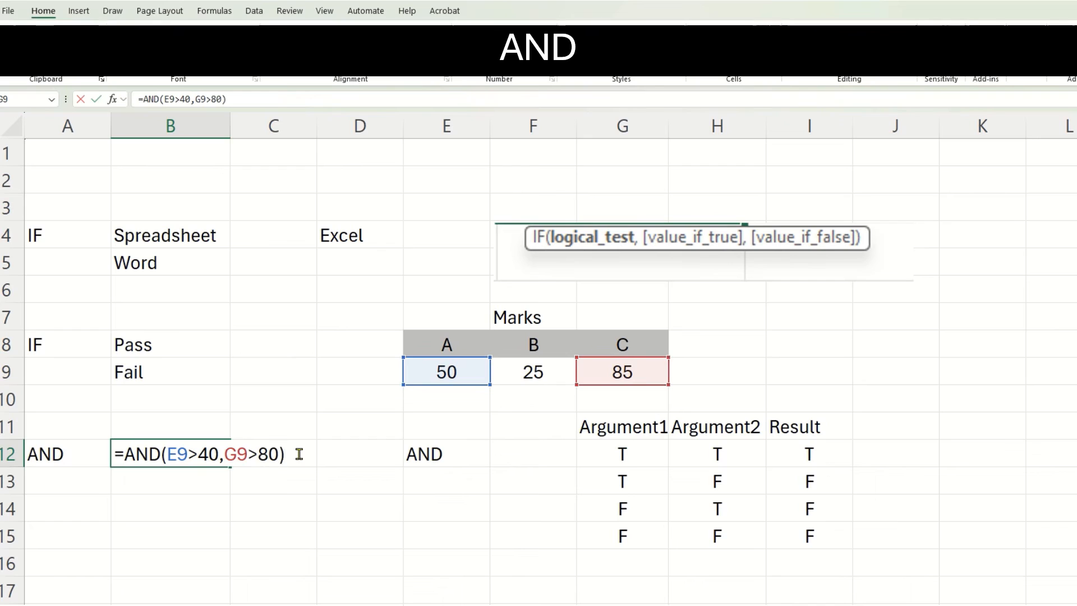
key("Return")
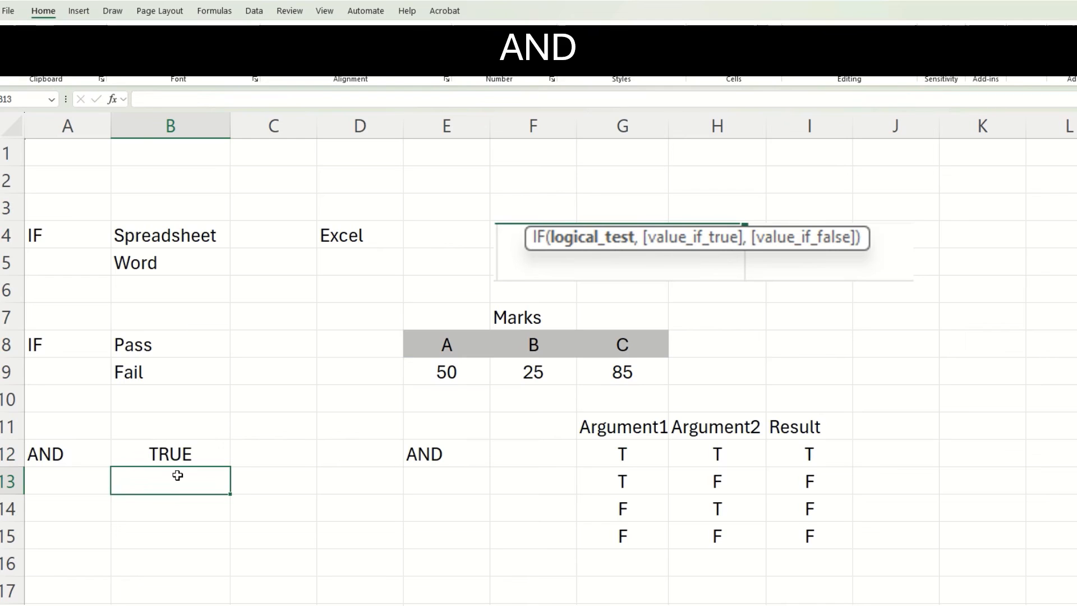
Enter the formula =AND(E9>50,G9>80) in cell B13 to test the marks under A and C.
type("=AND")
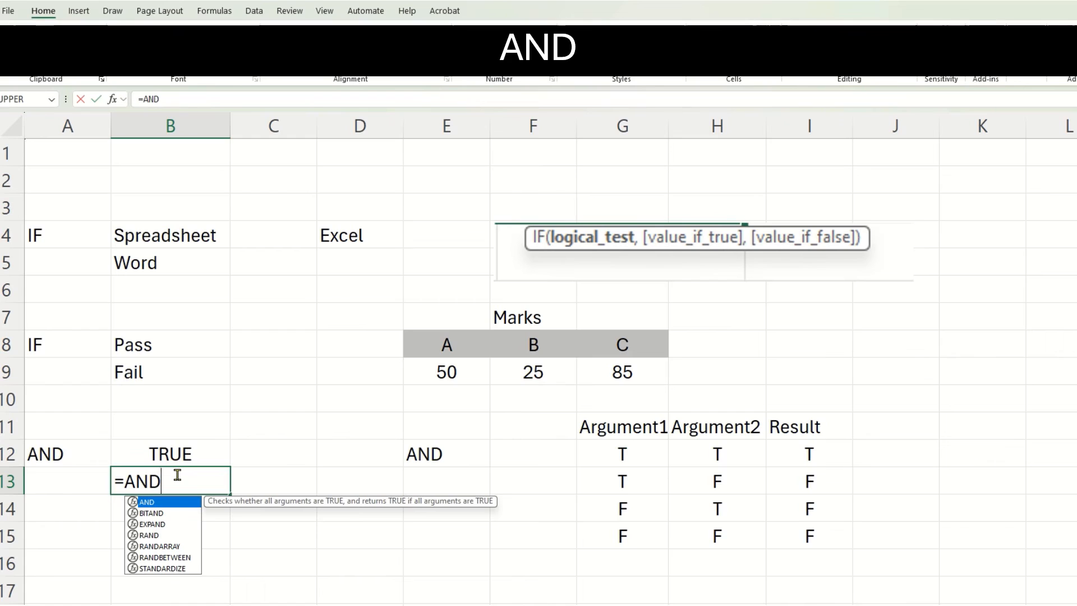
type("(")
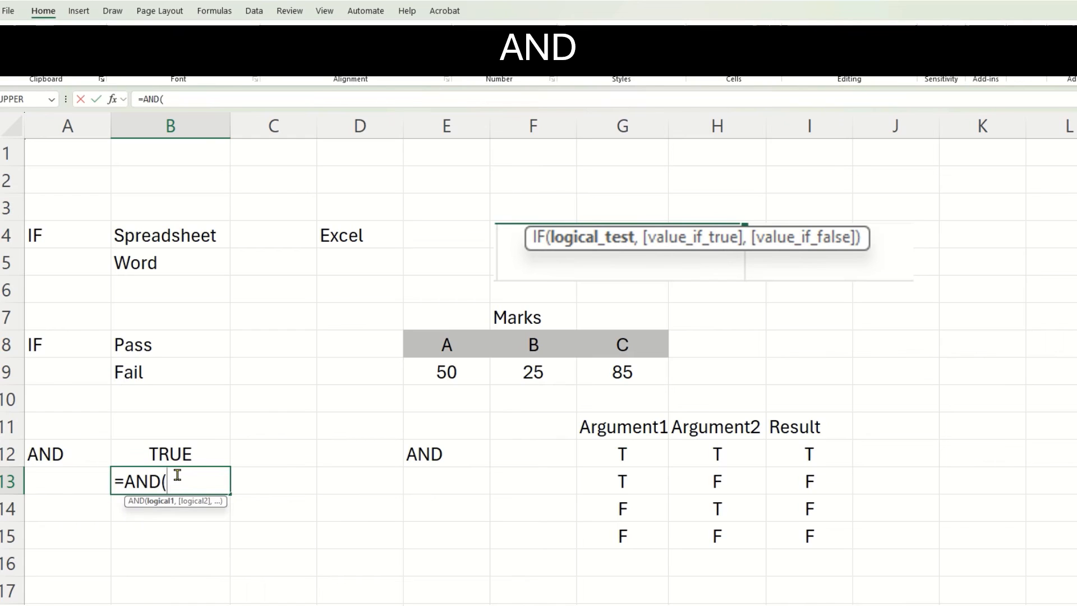
left_click(439, 374)
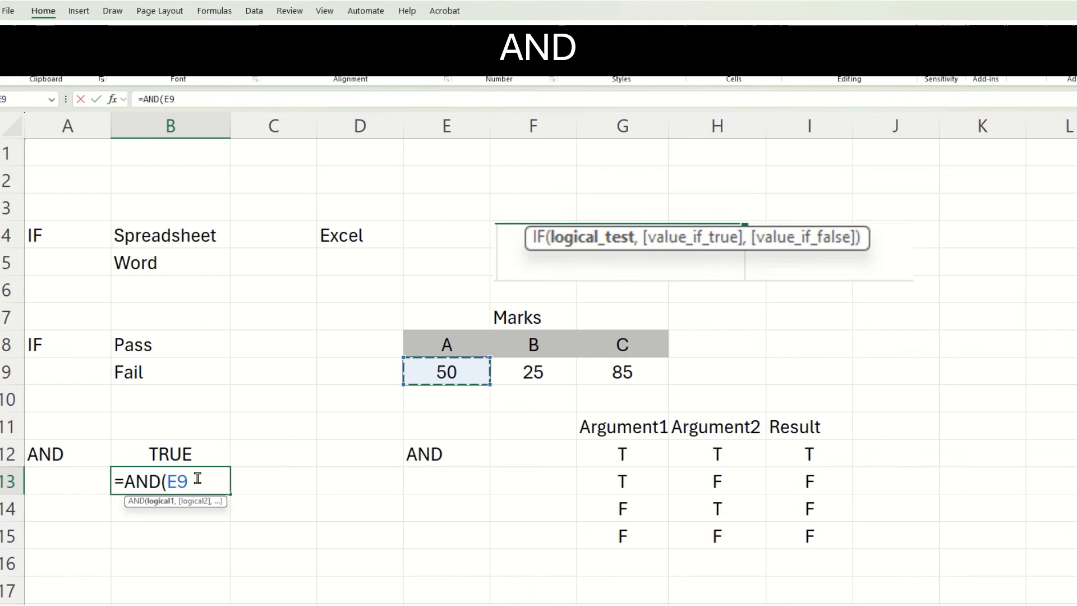
type(">50")
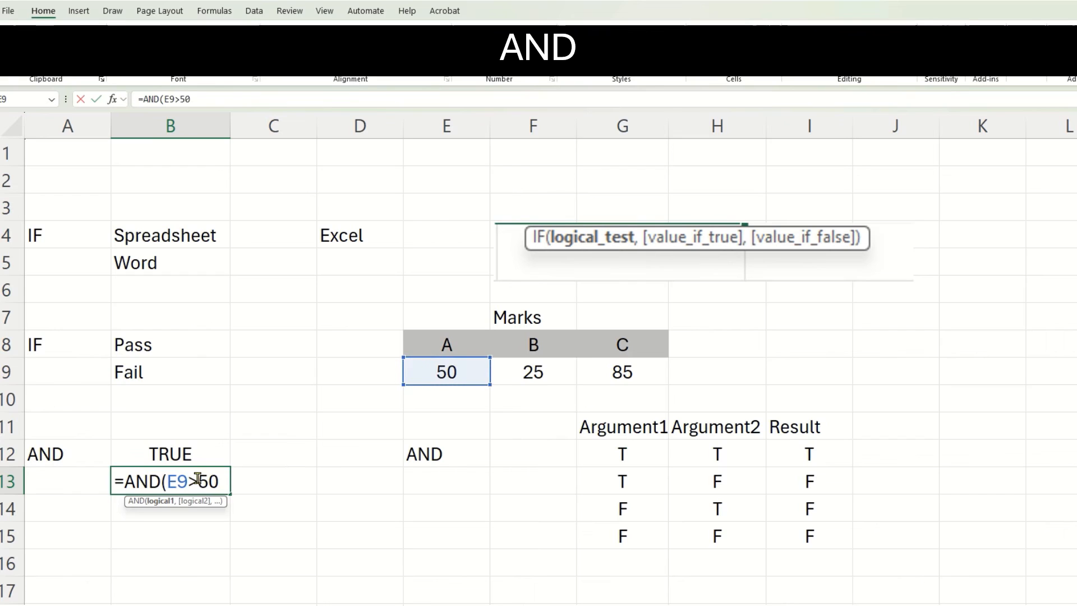
type(",")
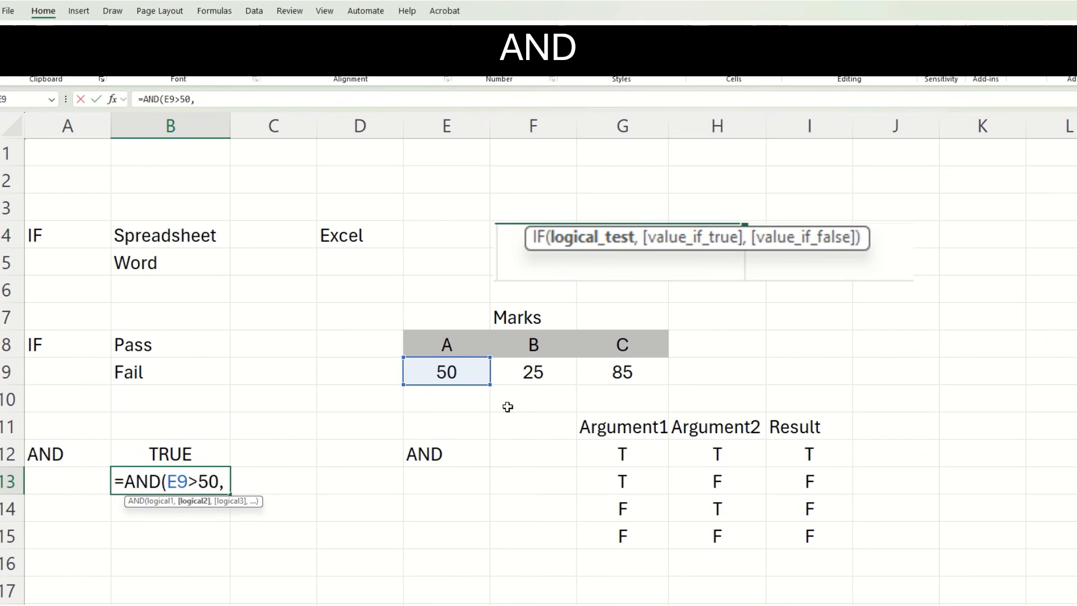
left_click(606, 373)
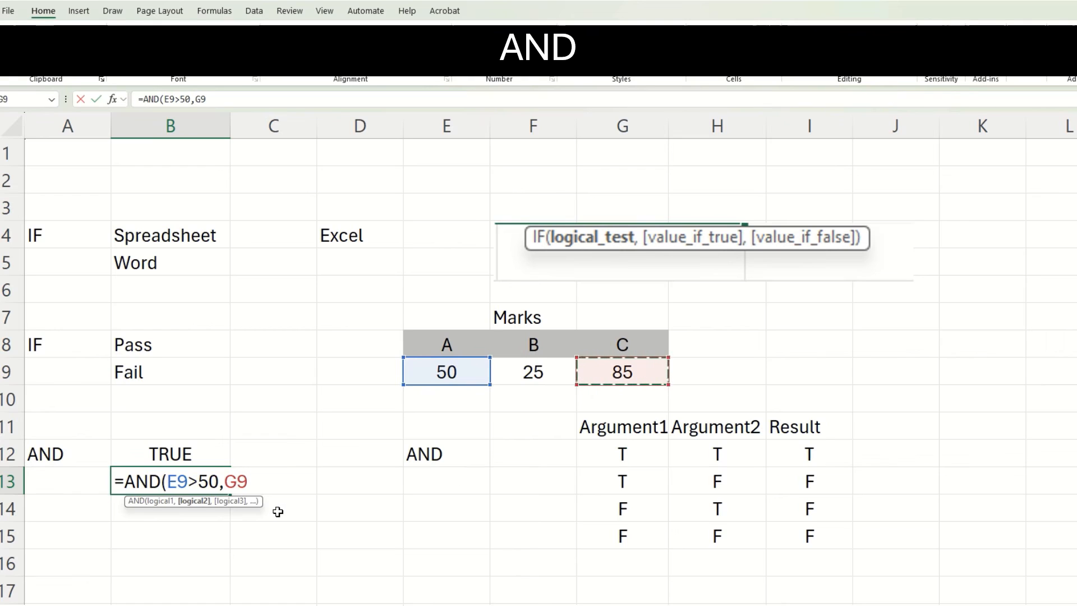
type(">80")
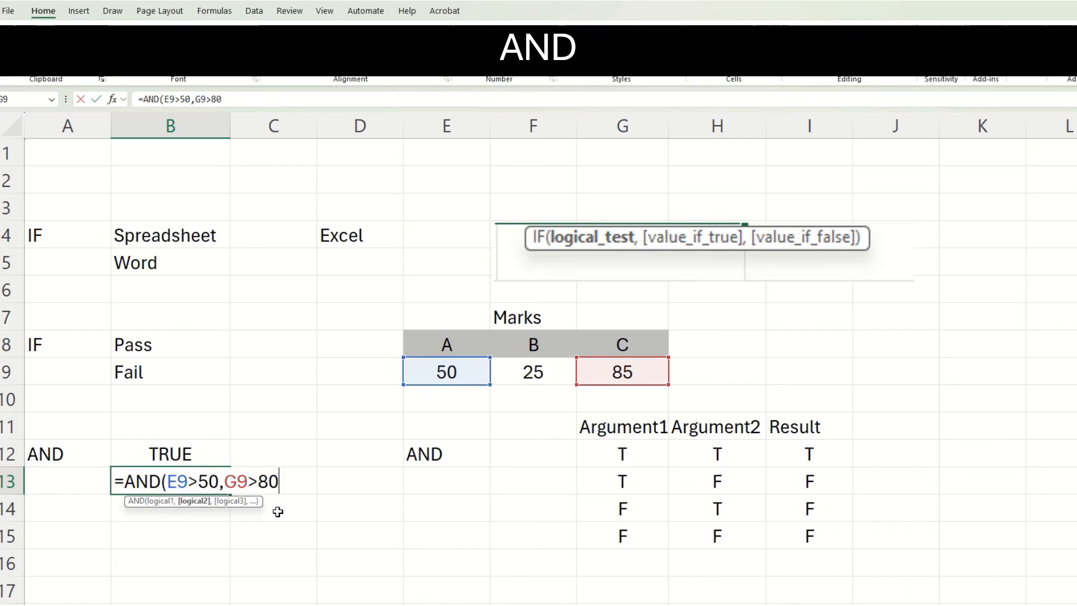
type(")")
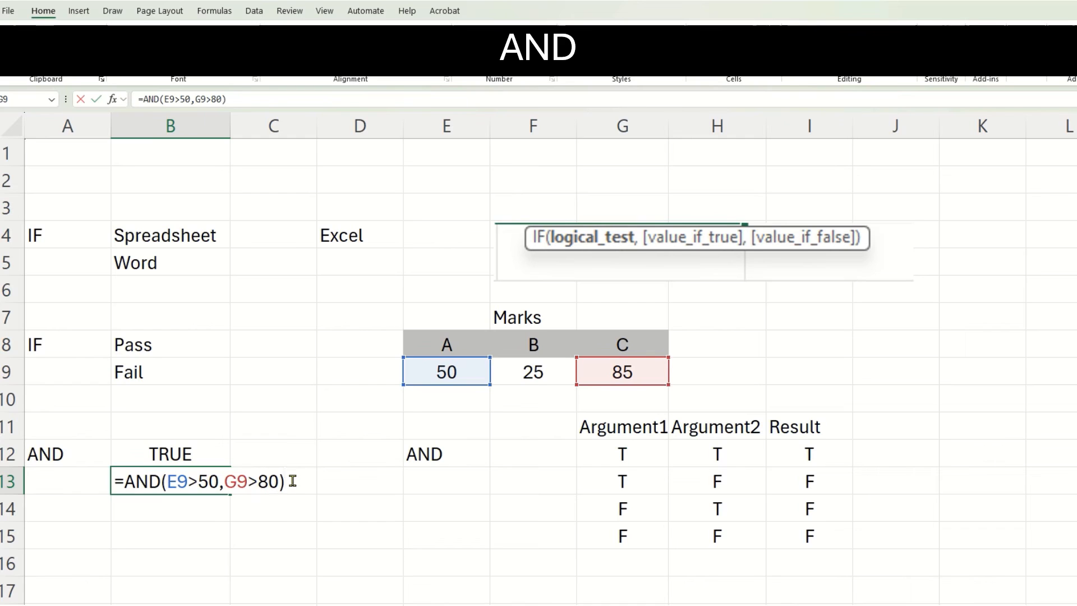
key("Return")
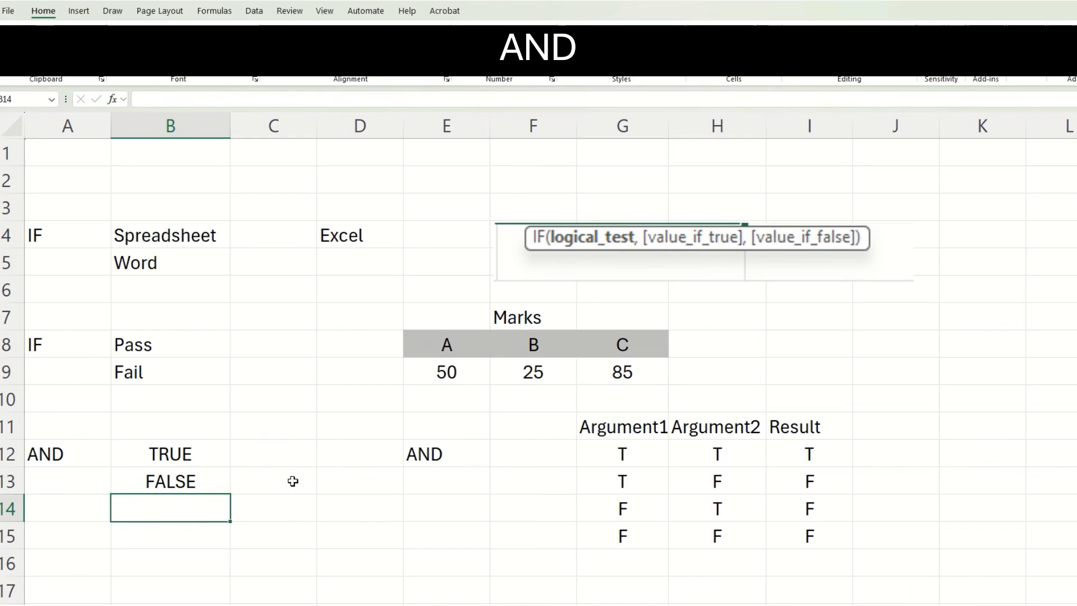
left_click(215, 487)
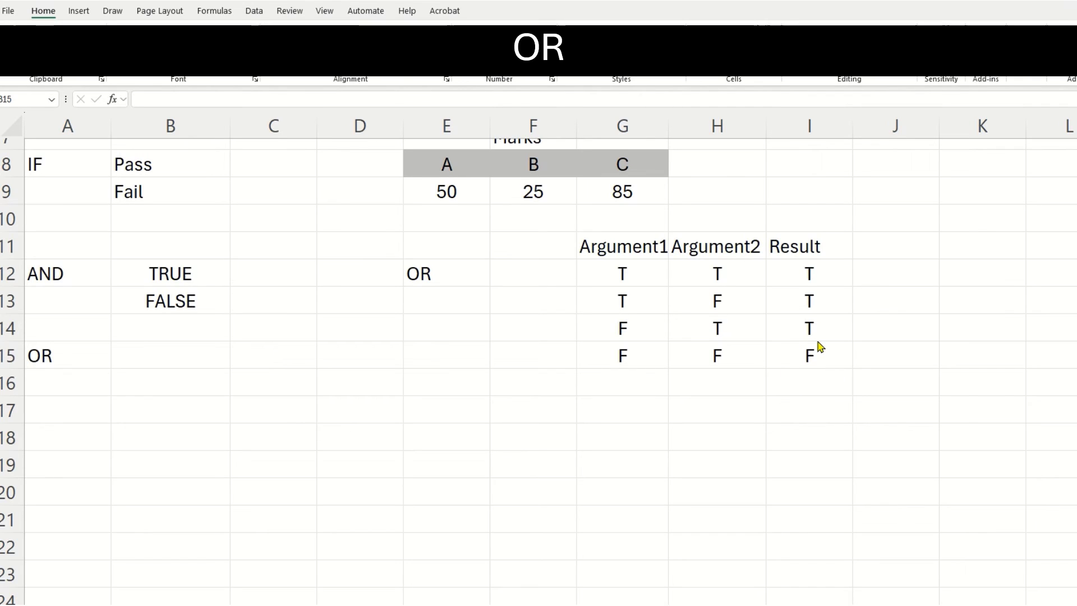
Enter the formula =OR(E9<50,F9<50) in cell B15 of the OR row to test the marks under A and B.
double_click(176, 355)
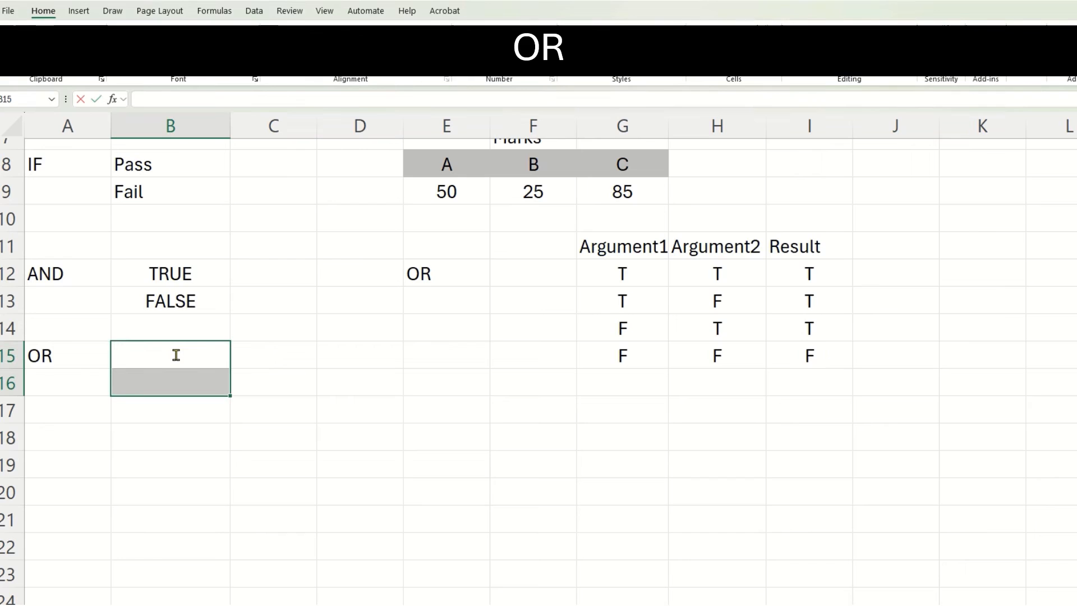
type("=OR")
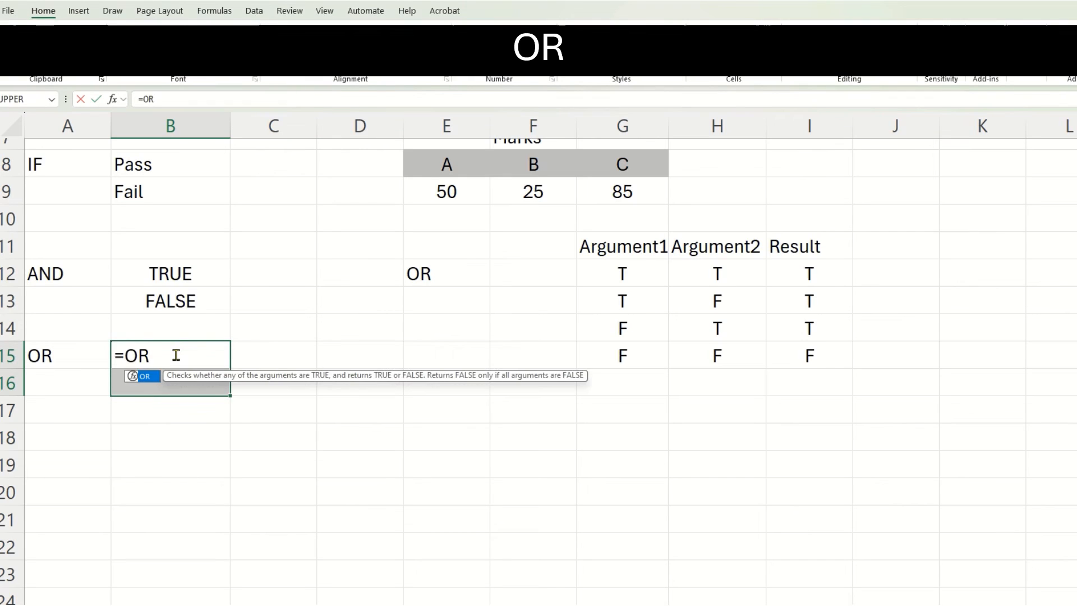
type("(")
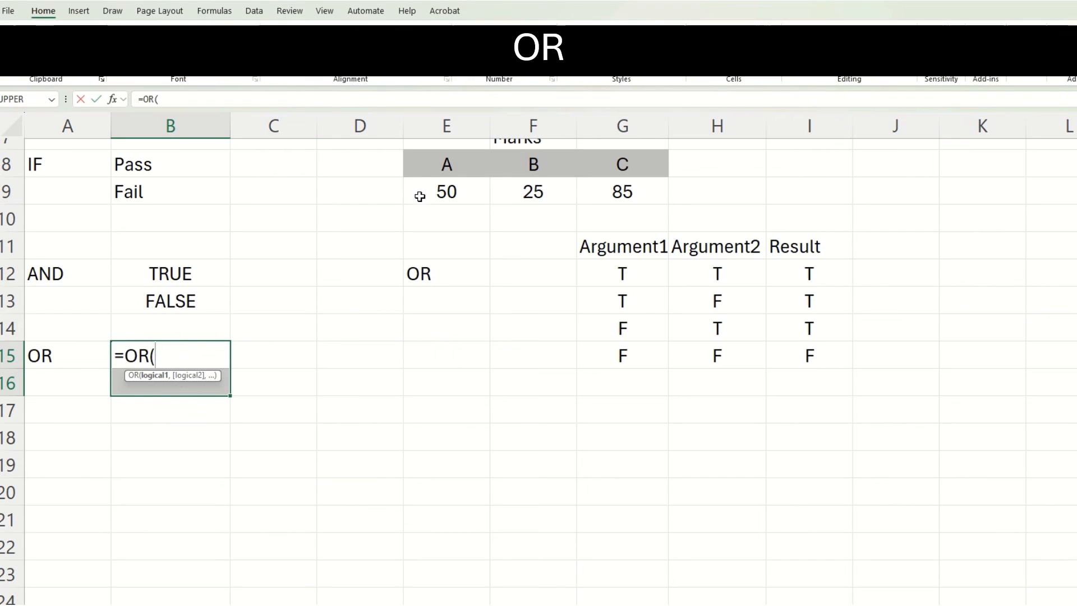
scroll(419, 197, "up", 1)
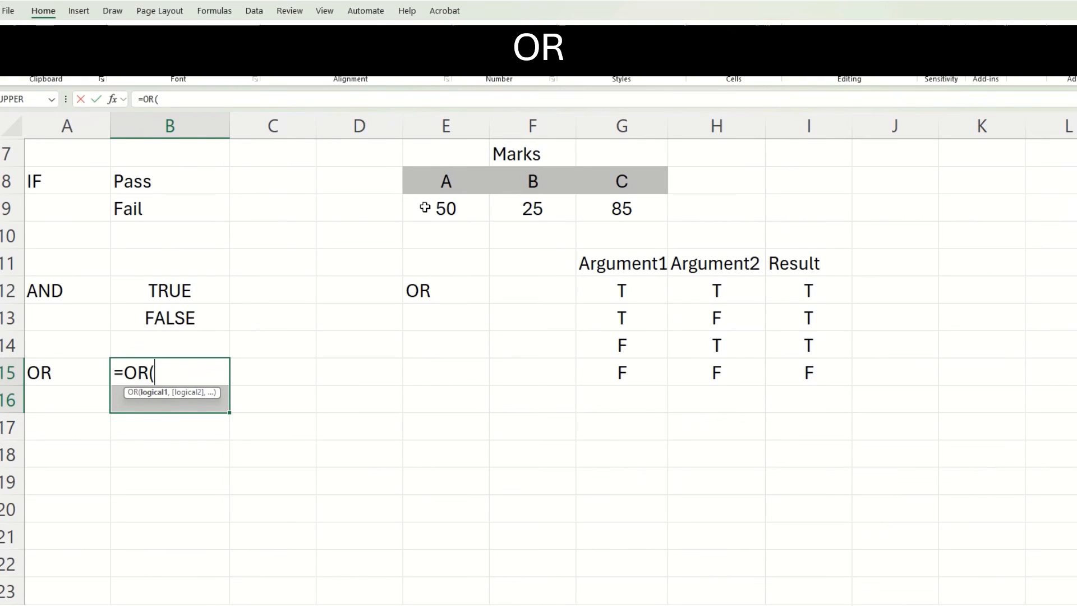
left_click(424, 208)
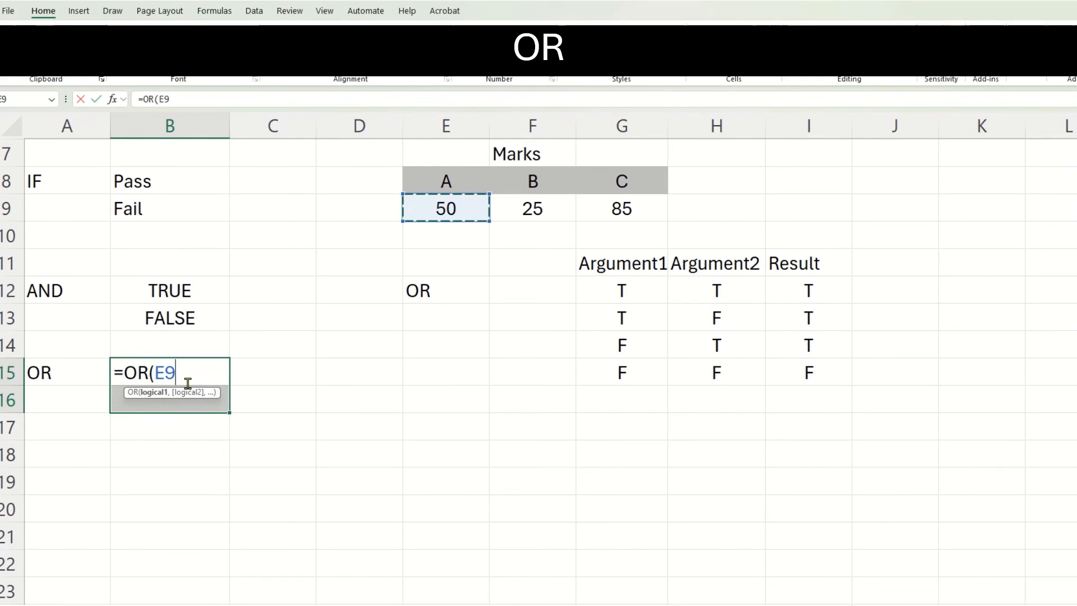
type("<50,")
left_click(510, 213)
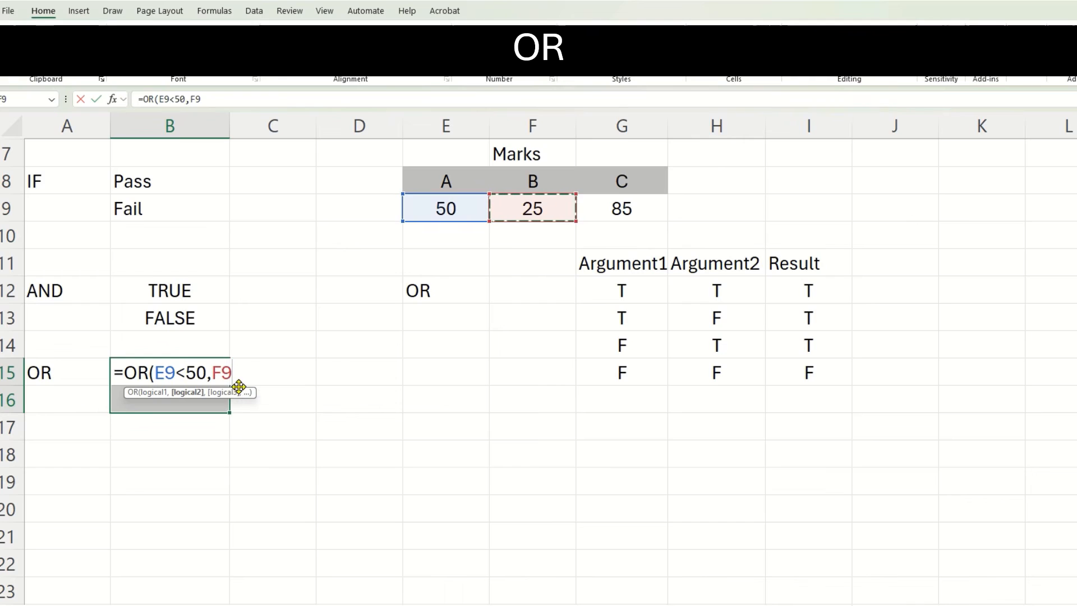
type("<50")
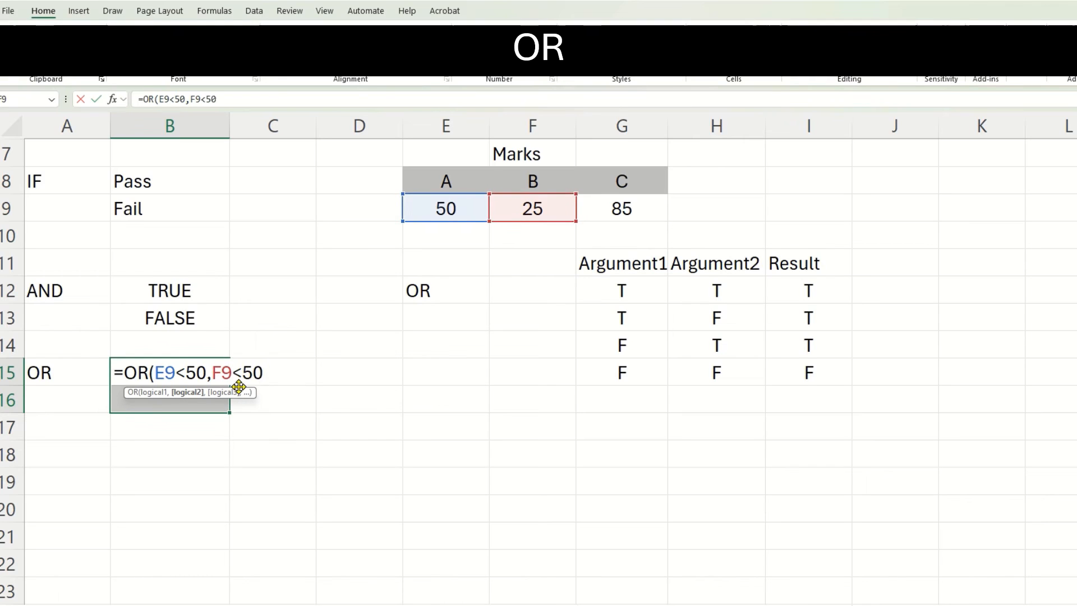
type(")")
key("Return")
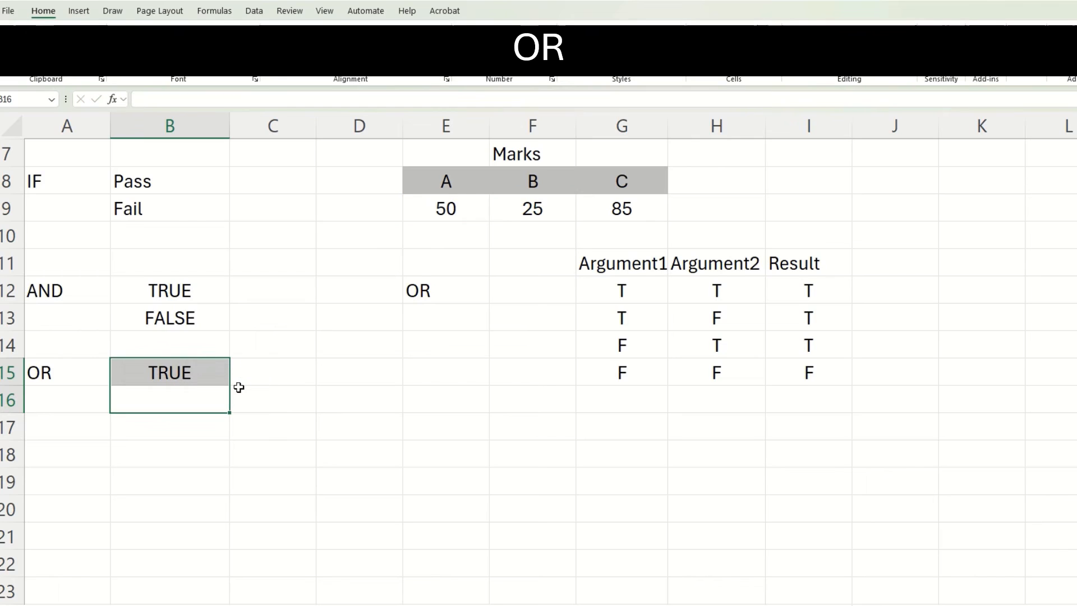
Copy the OR formula from B15 down into B16 and change its first argument to E9=50.
left_click(207, 377)
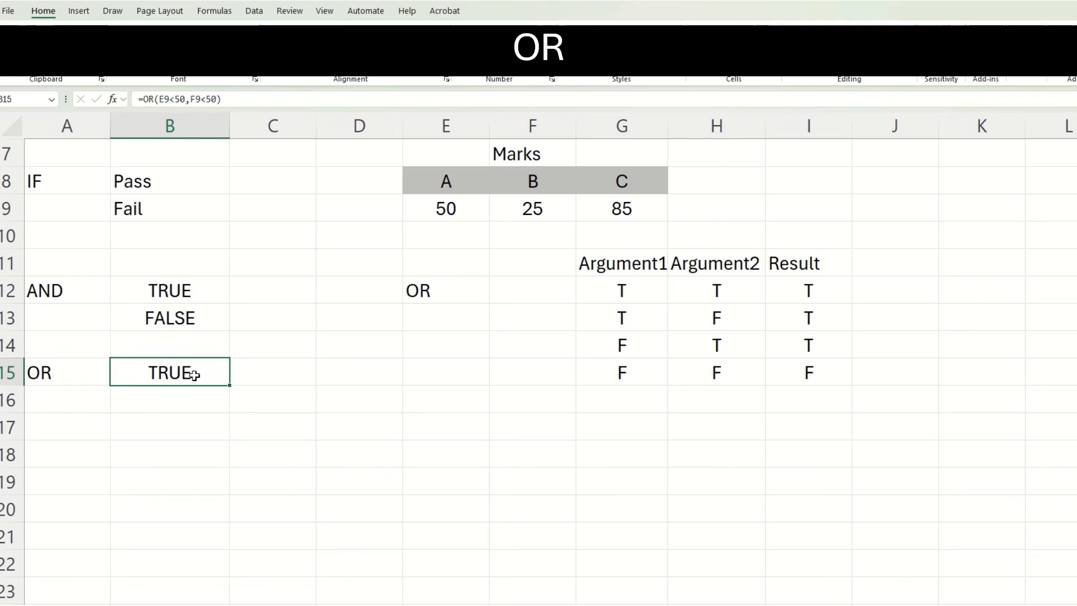
left_click(191, 396)
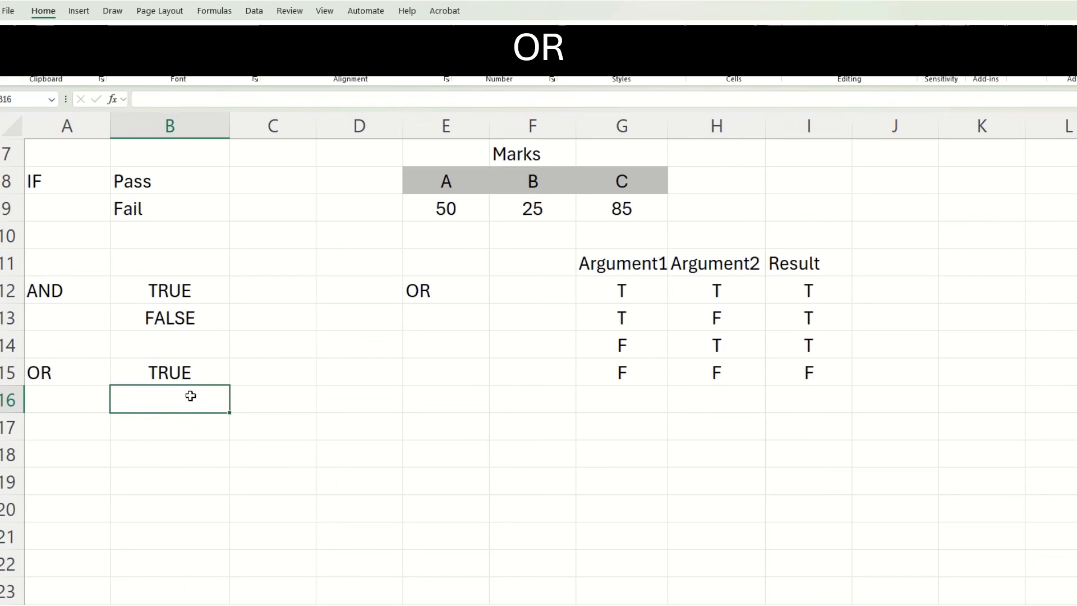
left_click(201, 377)
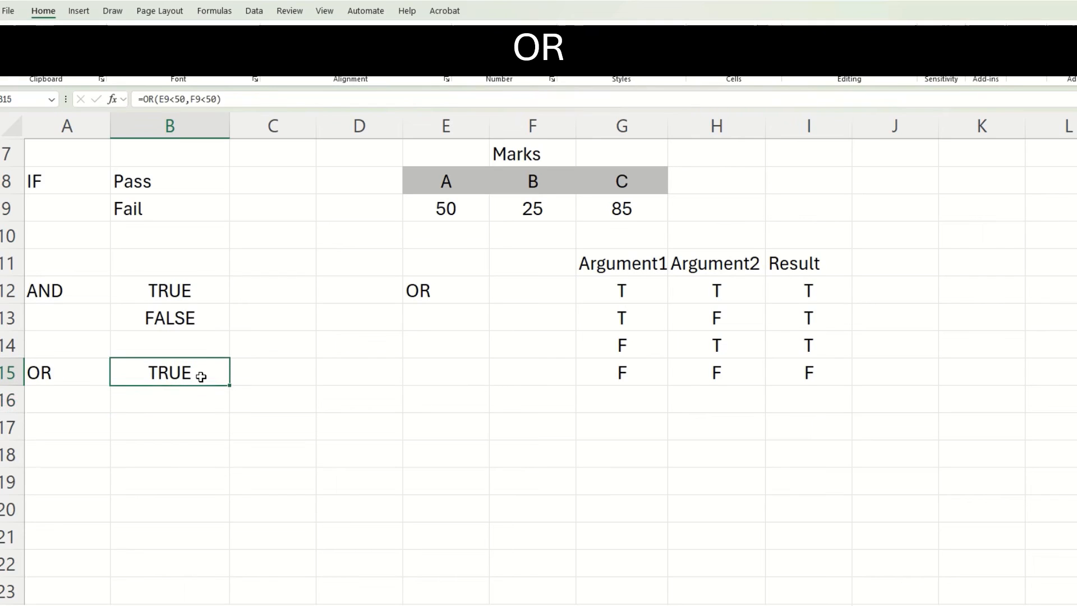
left_click_drag(229, 385, 196, 403)
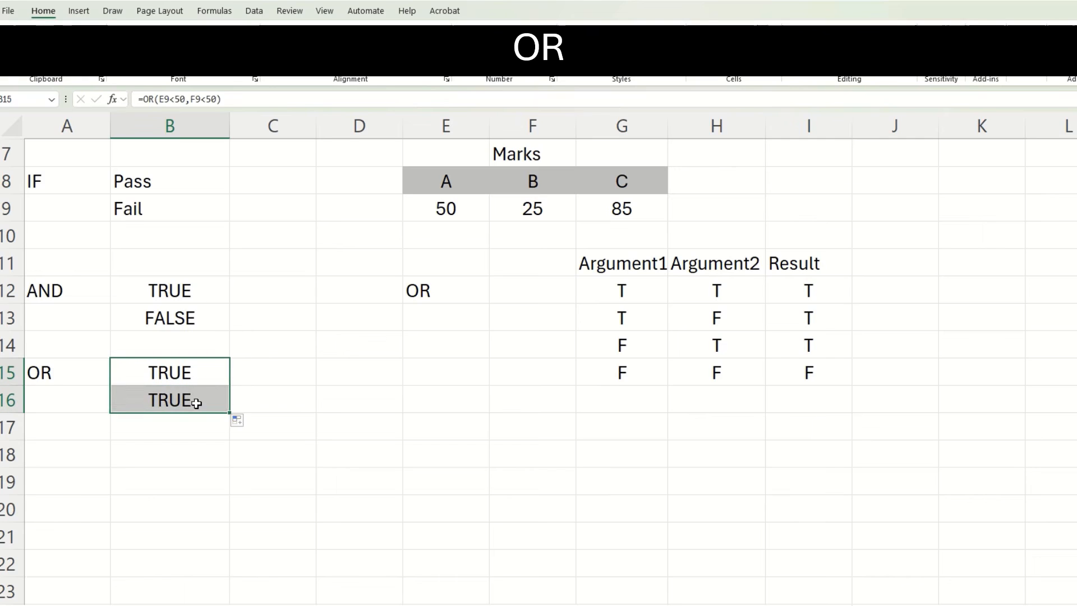
left_click(196, 403)
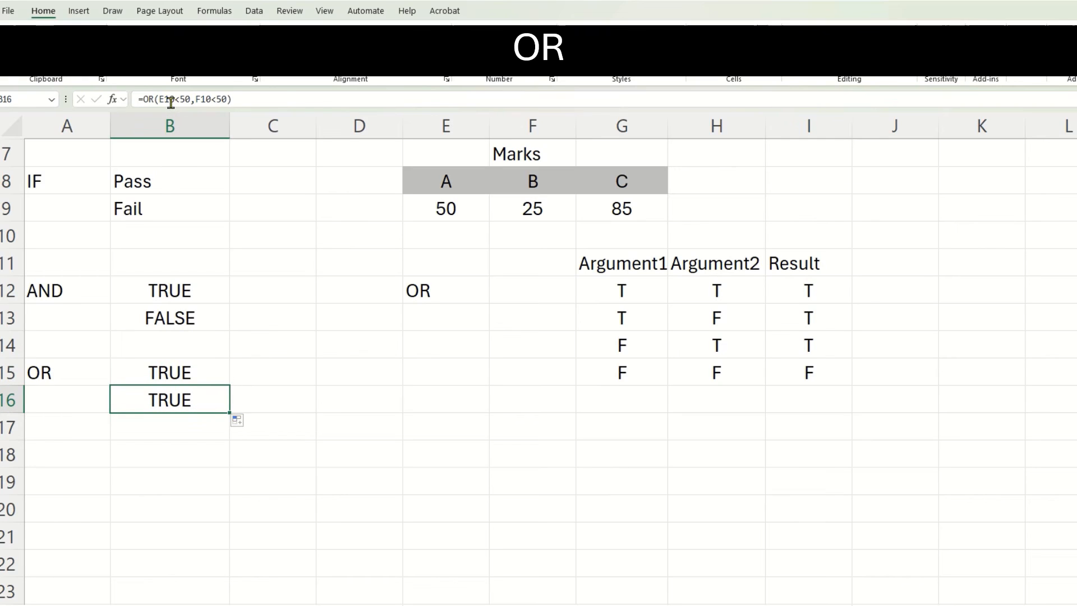
left_click_drag(173, 103, 161, 103)
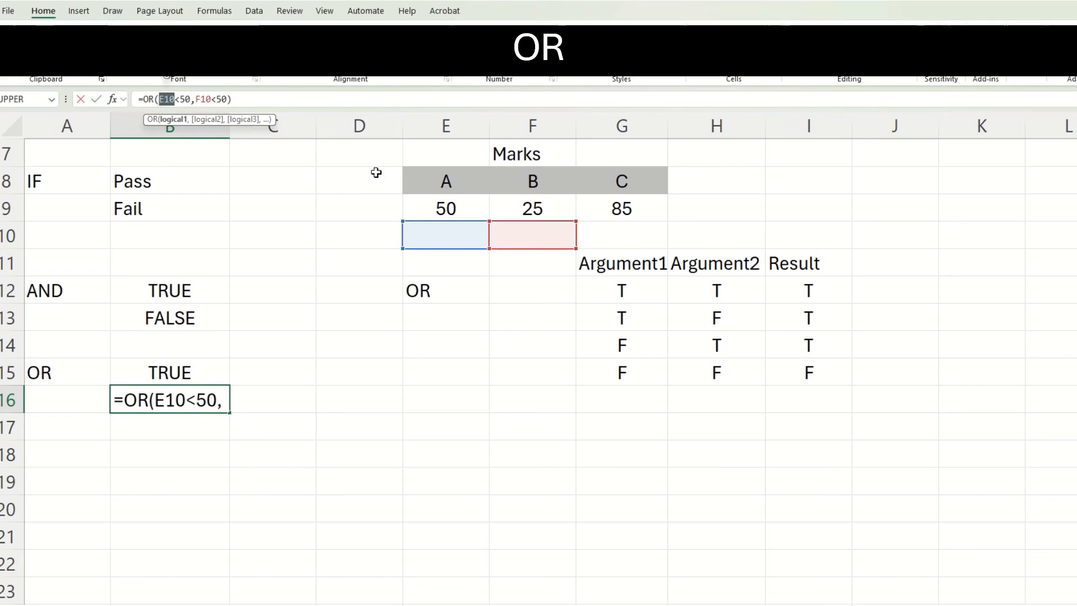
left_click(450, 205)
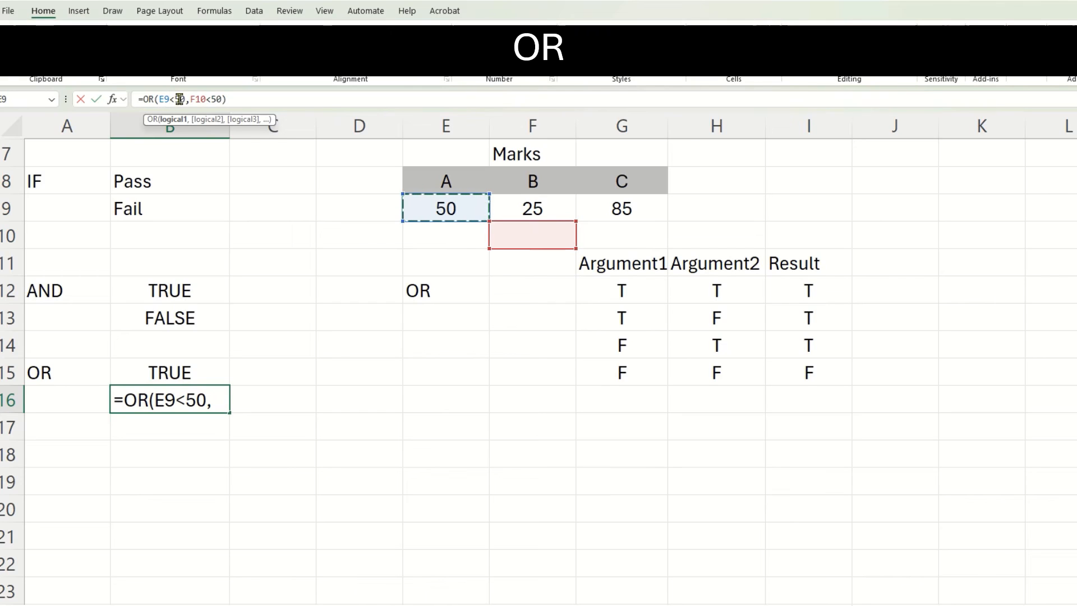
key("Delete")
type("=")
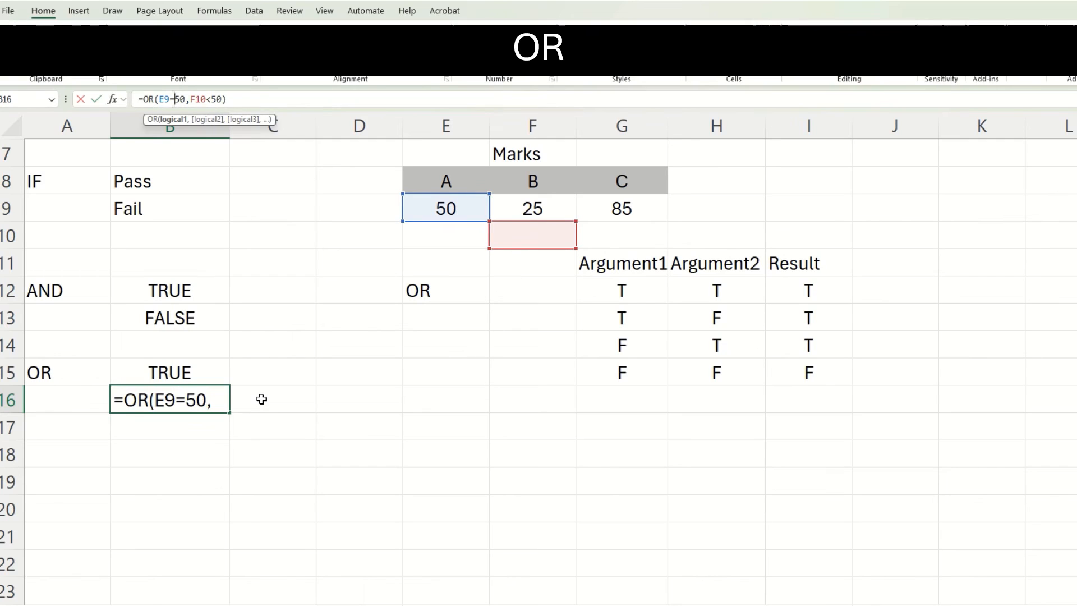
key("Return")
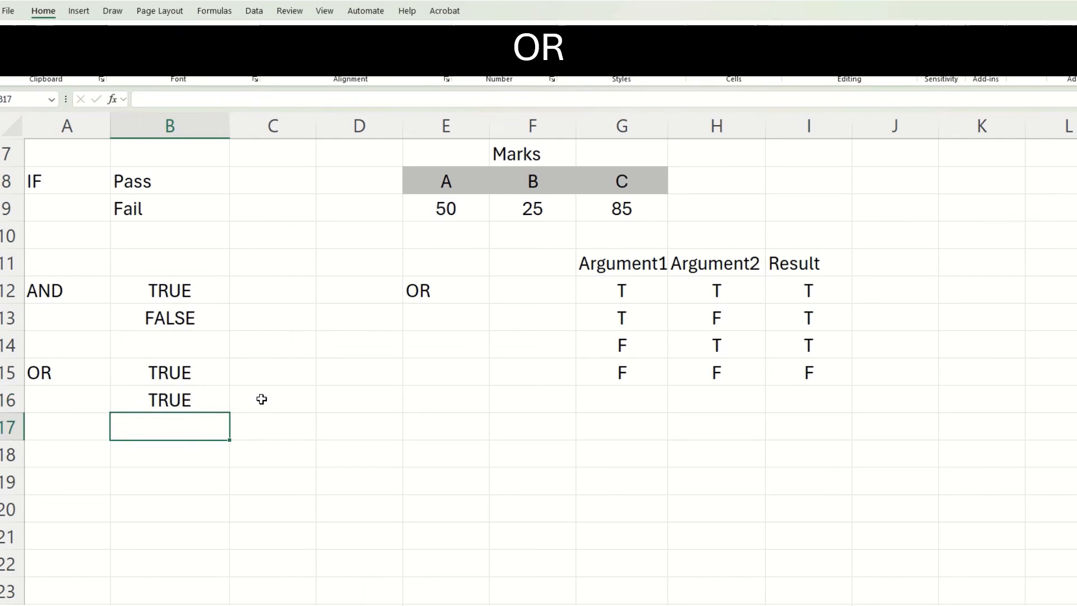
Copy the OR formula from B16 down into B17 and change its first argument to E9<50.
left_click(212, 397)
left_click_drag(229, 412, 230, 436)
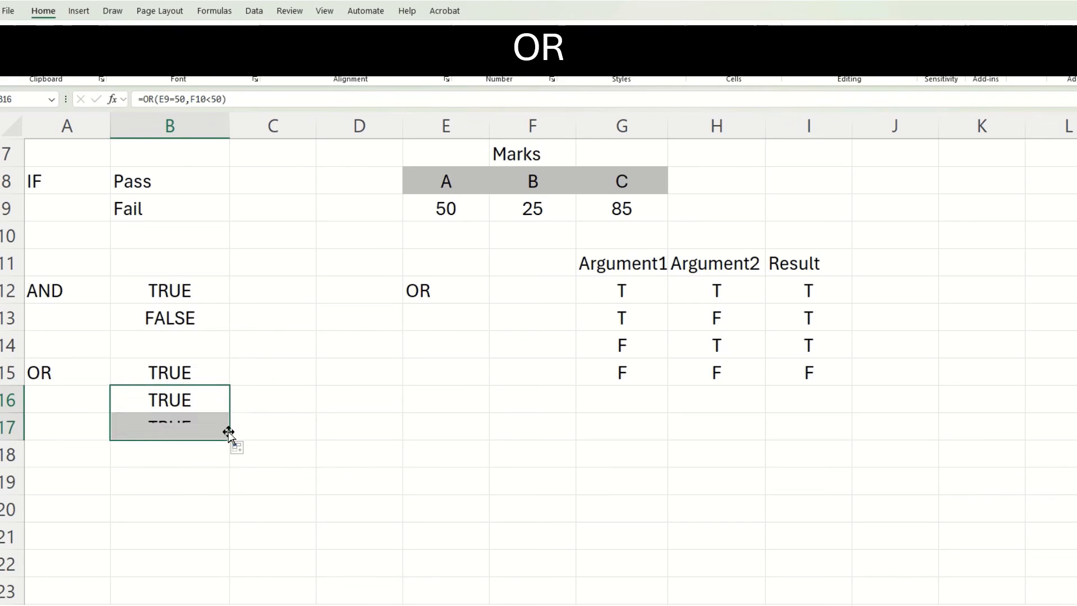
left_click(205, 433)
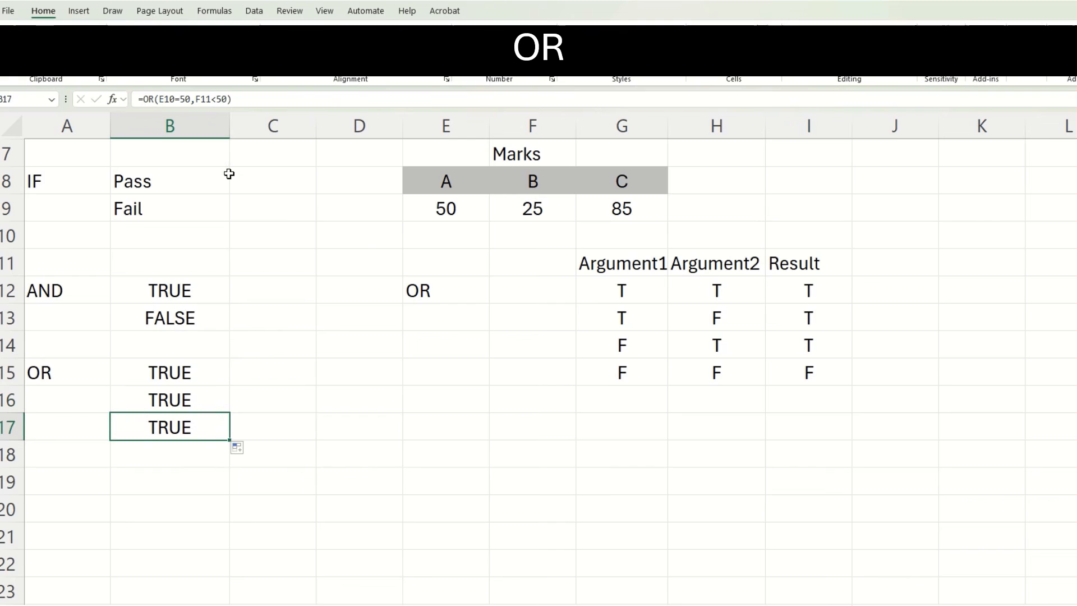
left_click(180, 101)
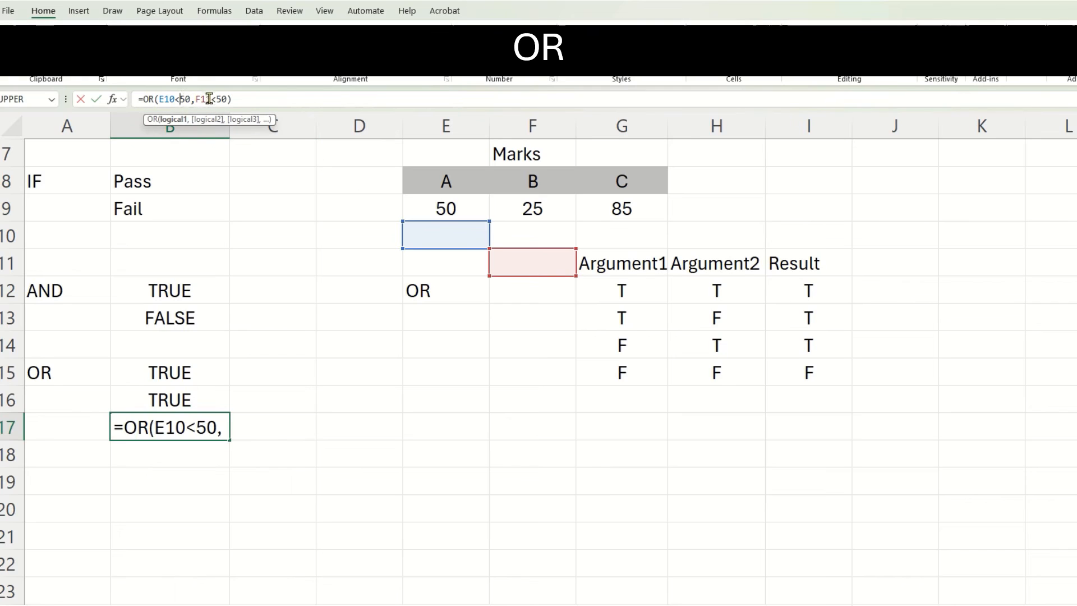
right_click(174, 96)
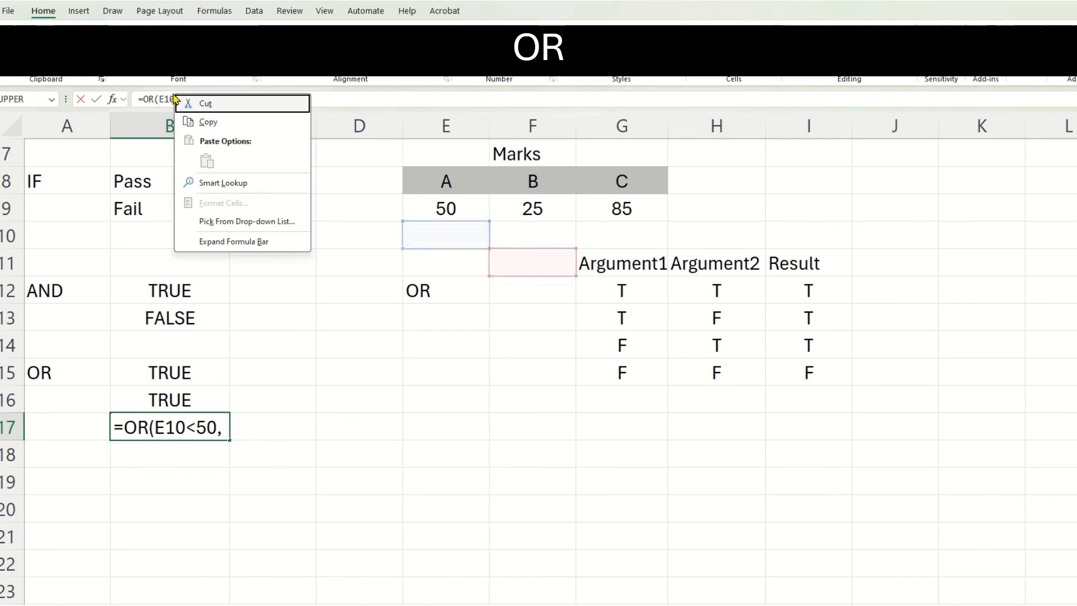
left_click(170, 100)
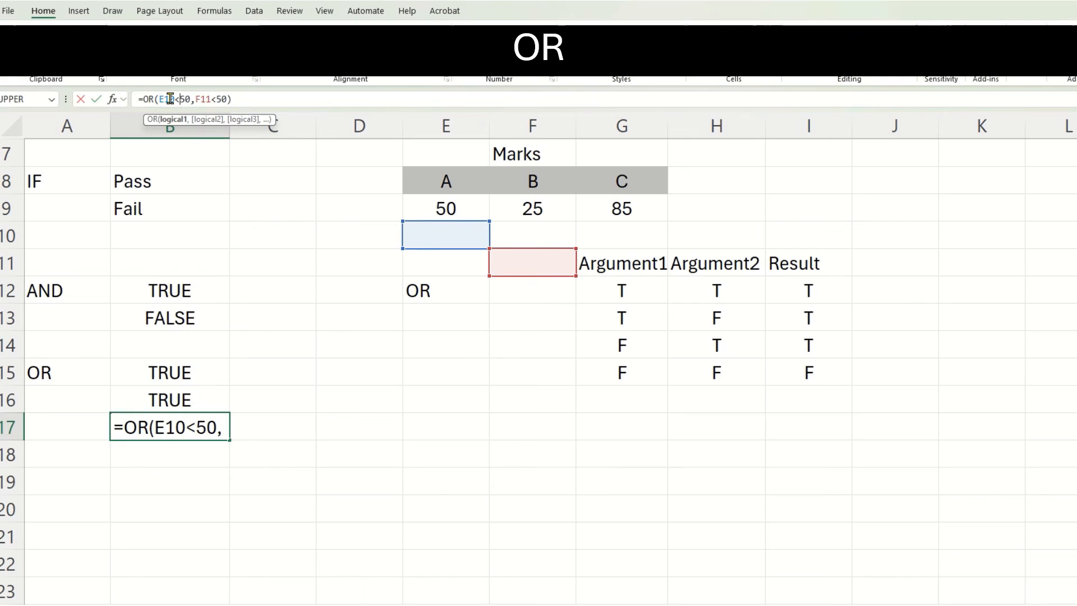
key("BackSpace")
key("BackSpace")
type("9")
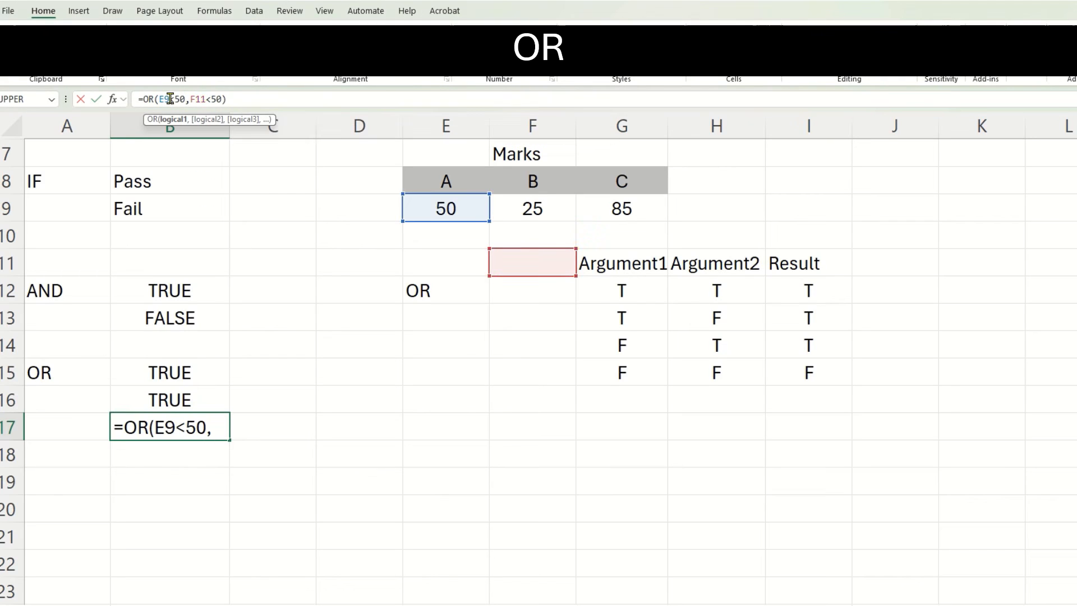
Change the second argument of the OR formula in B17 to F9>50.
left_click(203, 100)
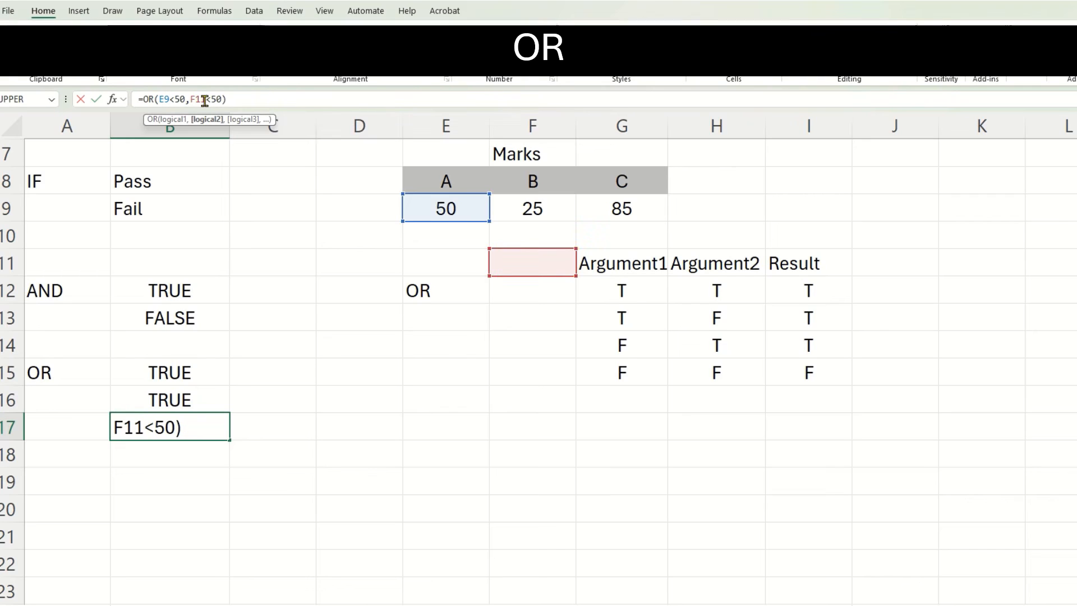
key("BackSpace")
key("BackSpace")
type("9")
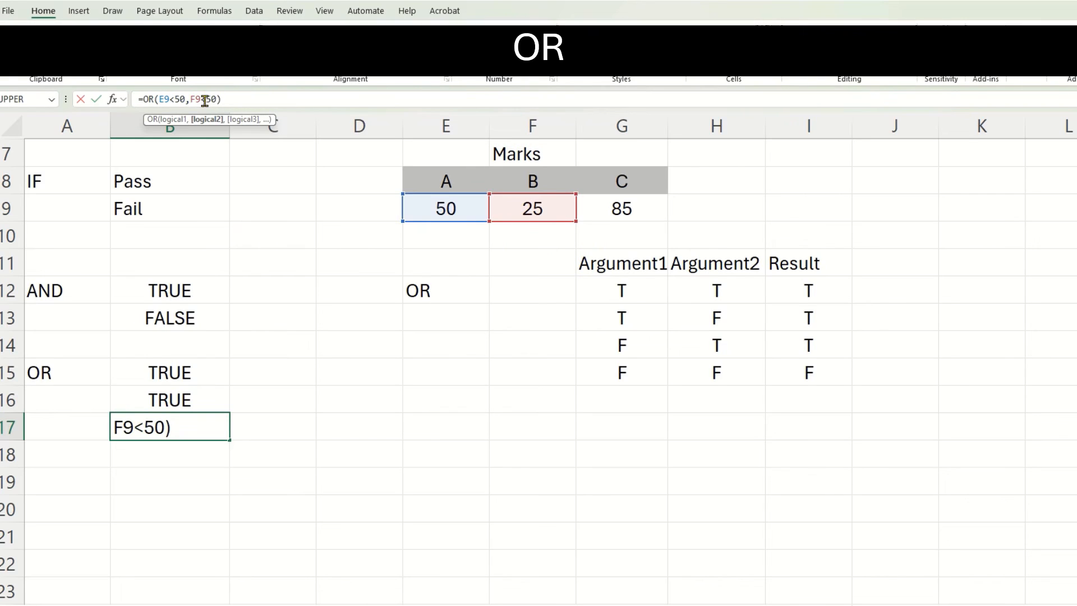
key("Delete")
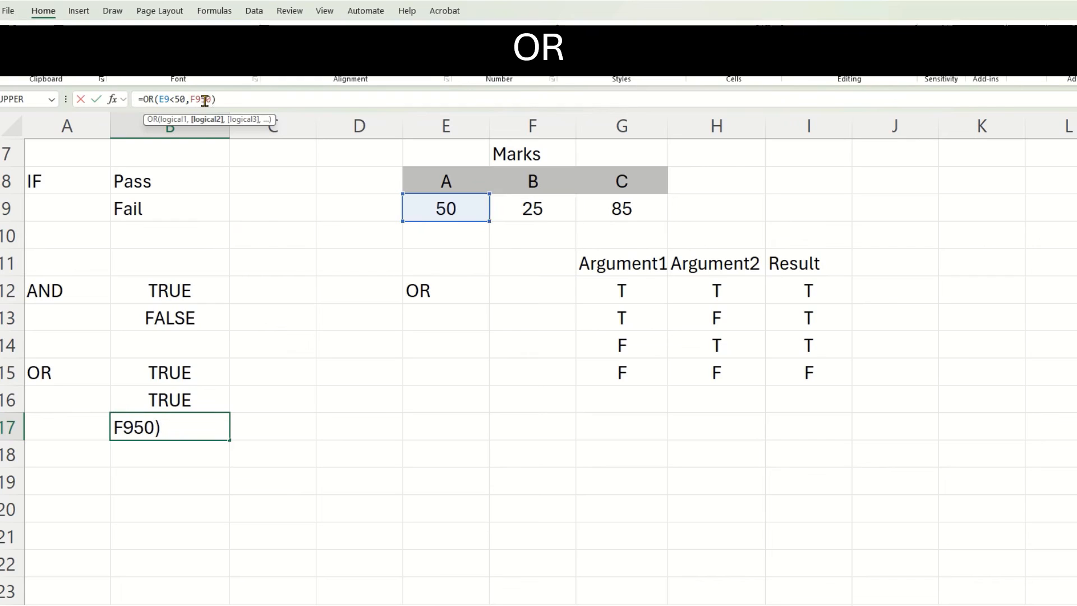
type(">")
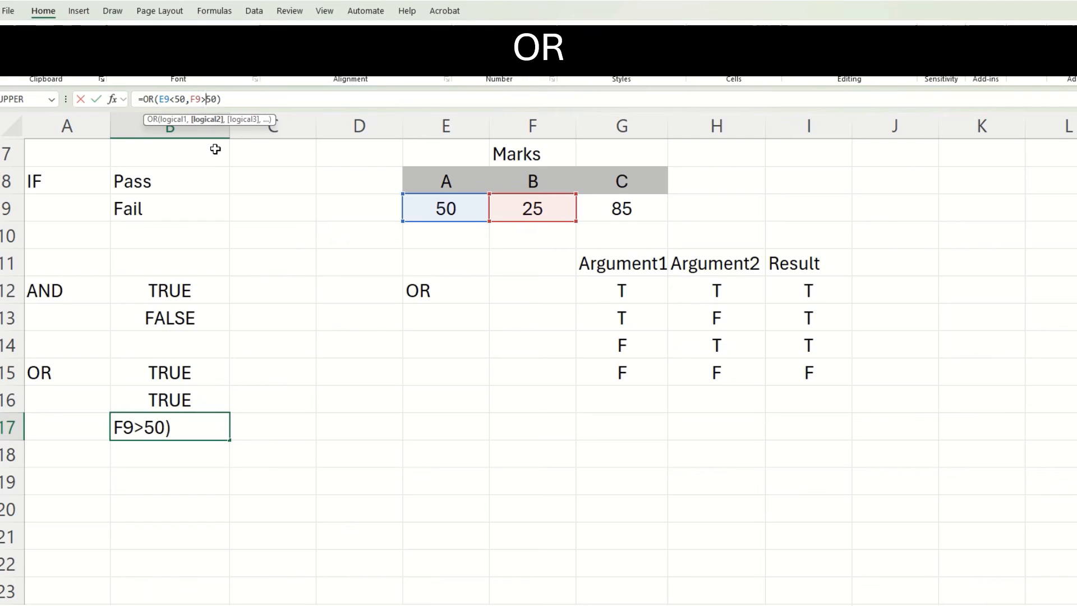
key("Return")
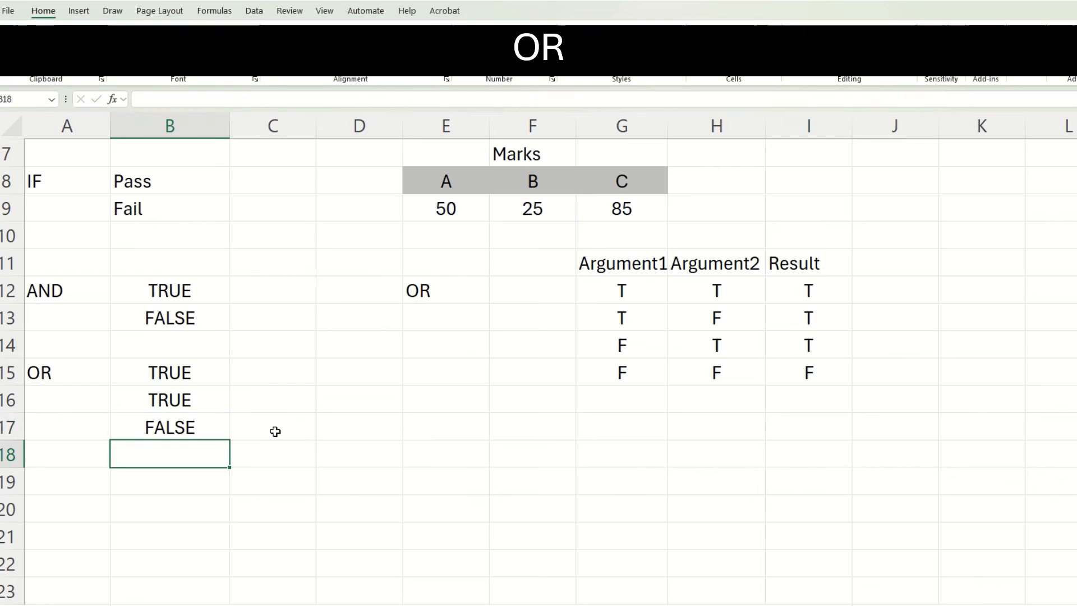
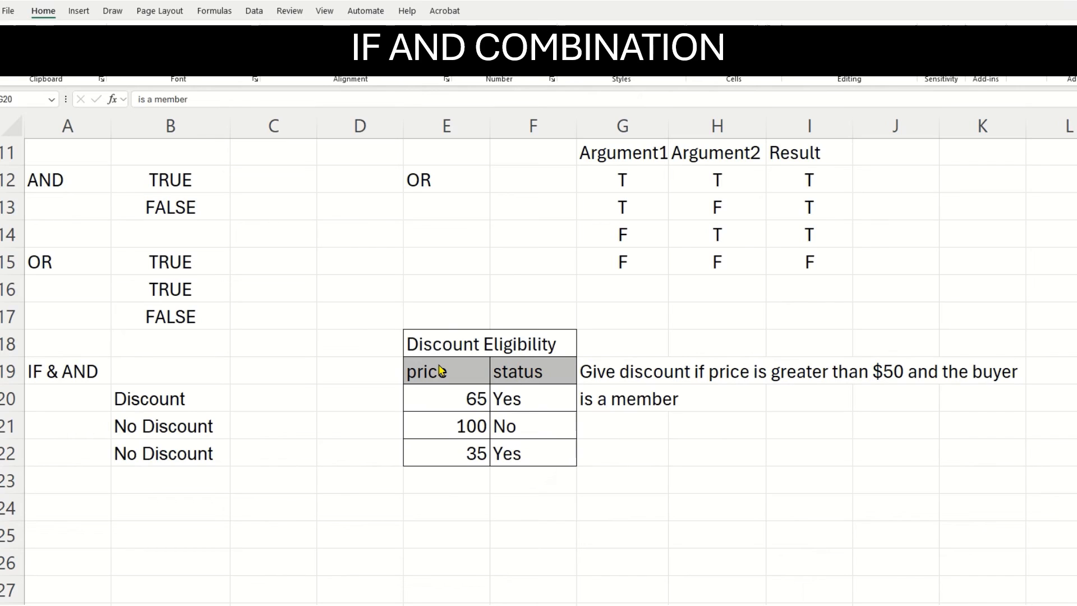
Examine the price condition, the status condition and the "Discount" result in the IF and AND formula in B20.
left_click(204, 401)
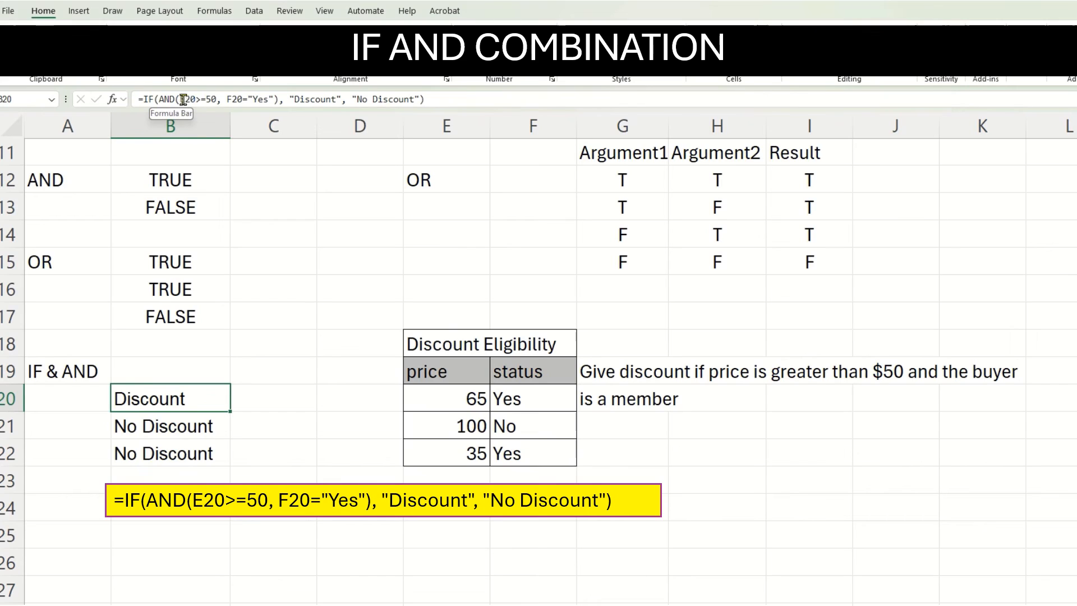
left_click_drag(180, 100, 192, 100)
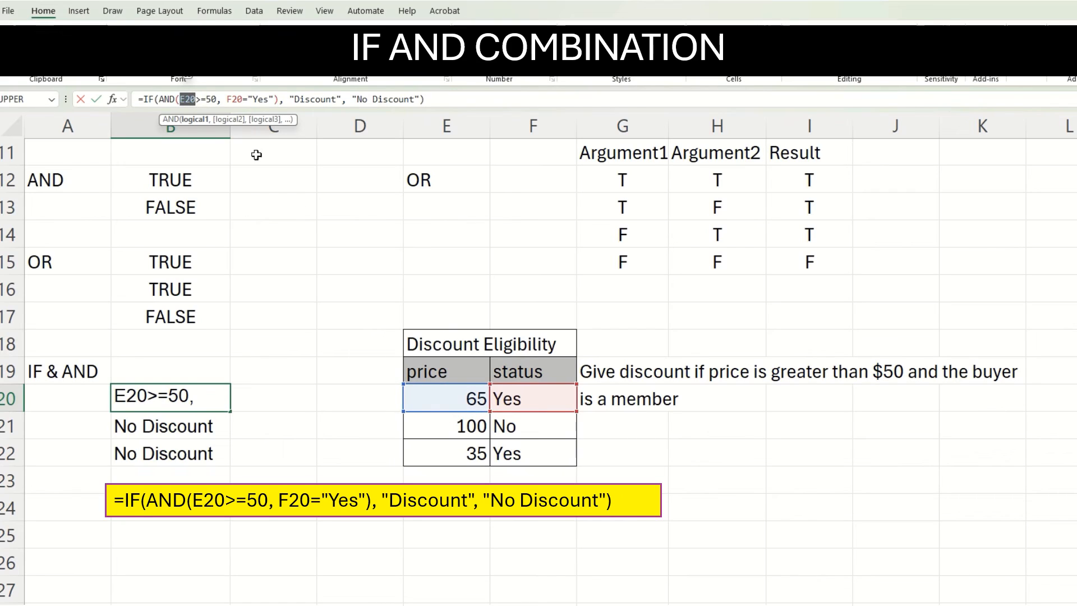
left_click_drag(227, 99, 238, 100)
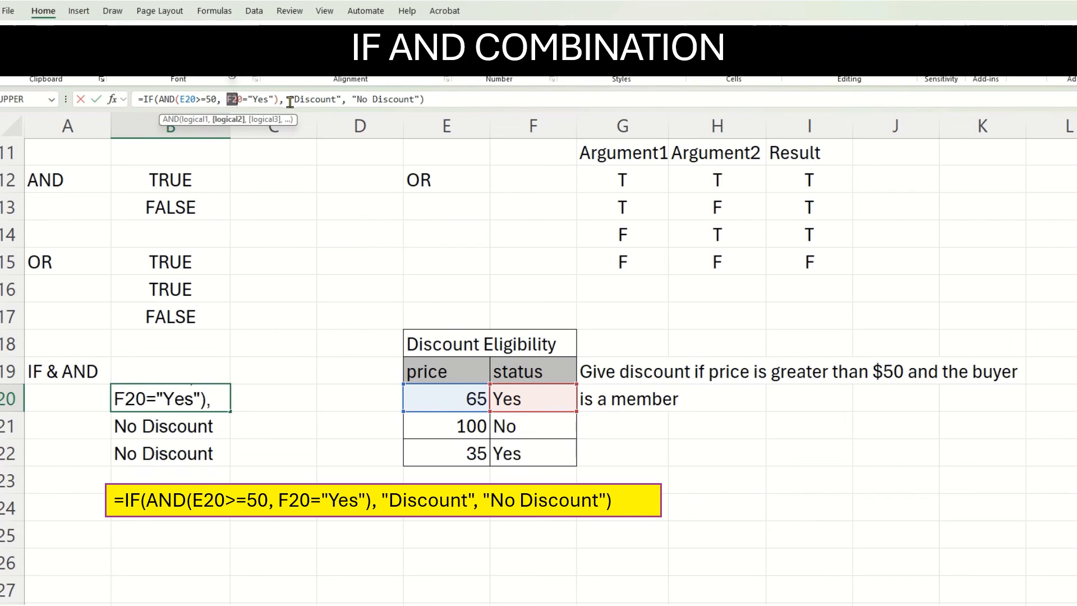
left_click_drag(289, 100, 342, 98)
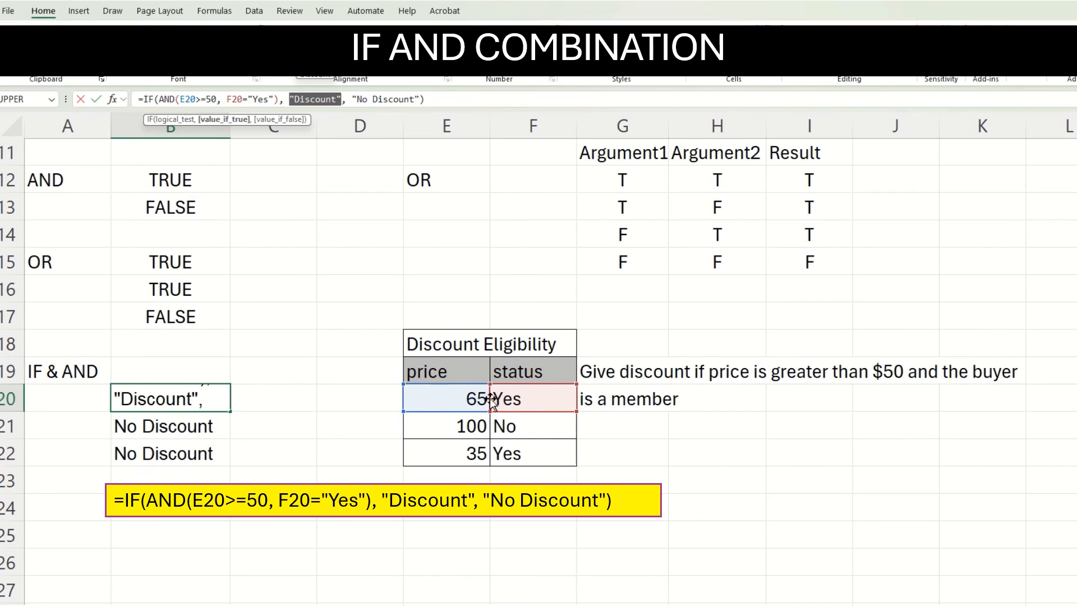
left_click(274, 398)
key("ctrl+Return")
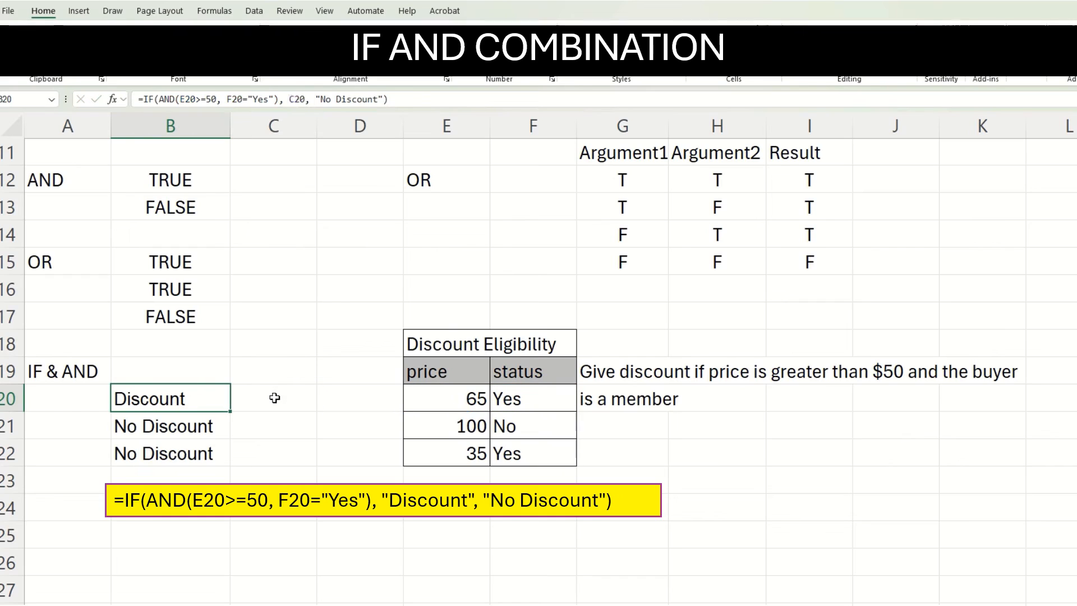
key("ctrl+z")
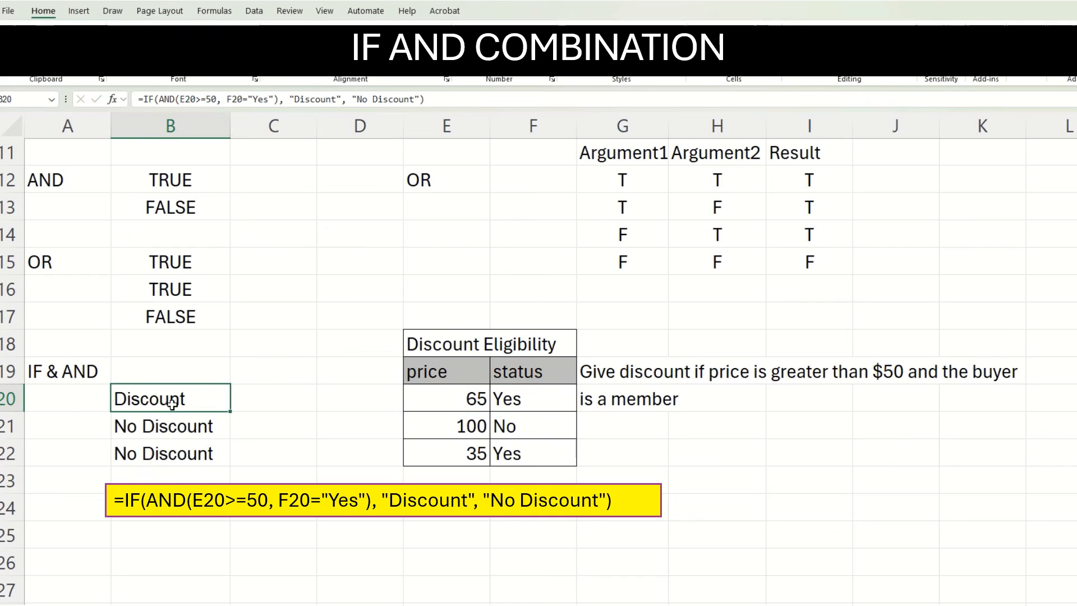
Inspect the IF and AND formula in B21 and its reference to the price in E21.
left_click(211, 422)
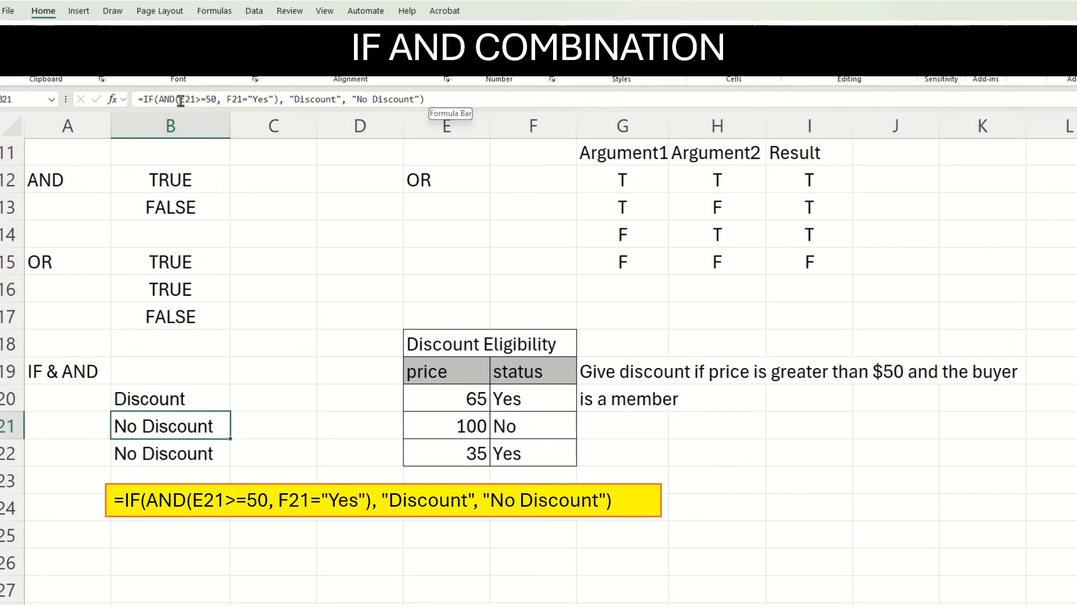
left_click_drag(181, 100, 195, 99)
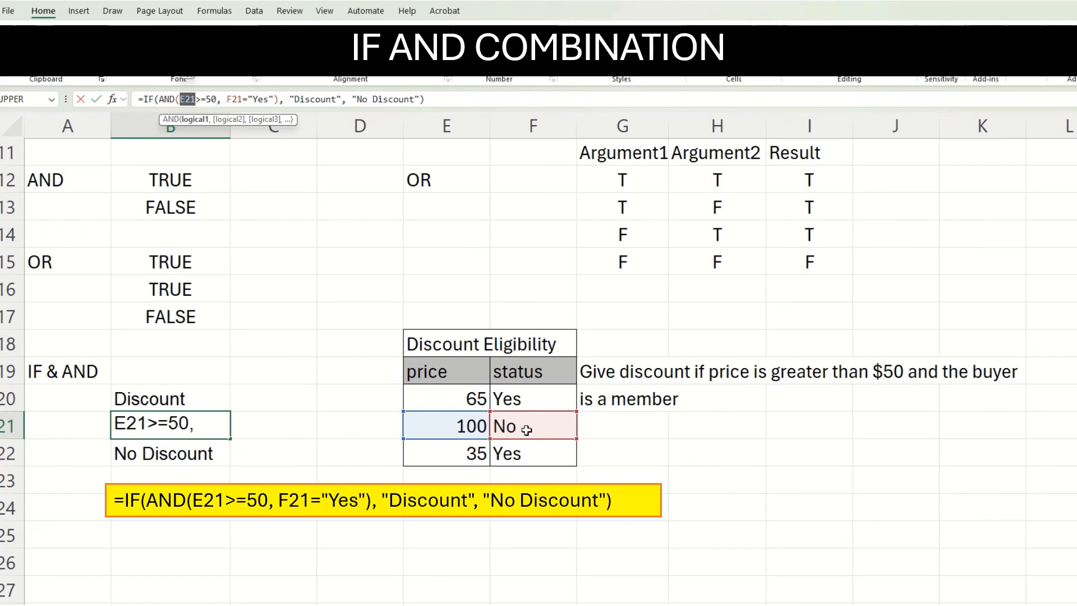
key("ctrl+Return")
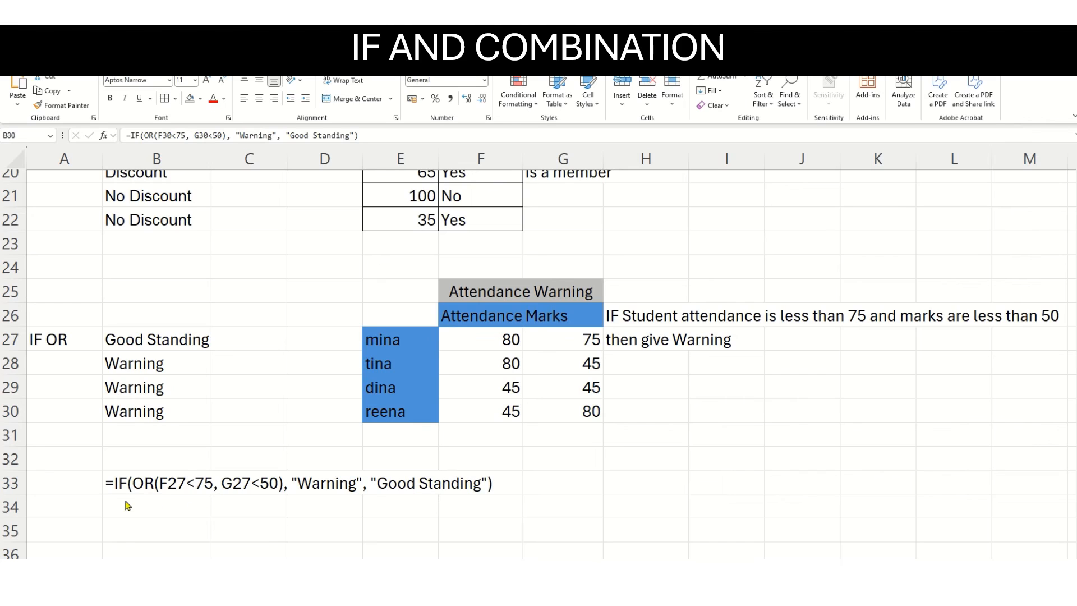
Examine the IF and OR formula in B27 and compare it with the attendance in F27 and marks in G27.
left_click(190, 339)
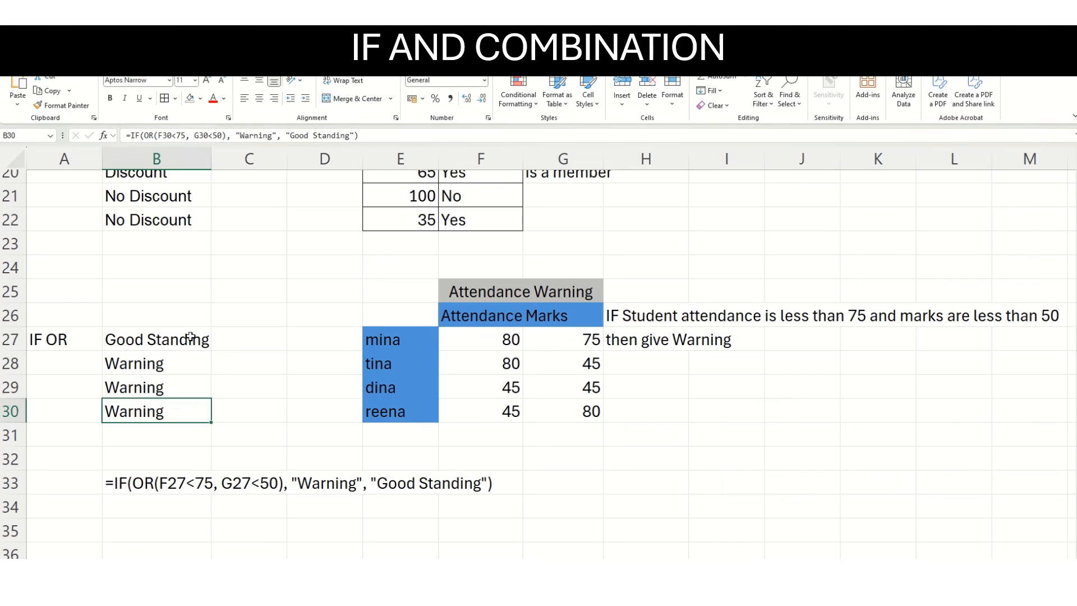
left_click(371, 135)
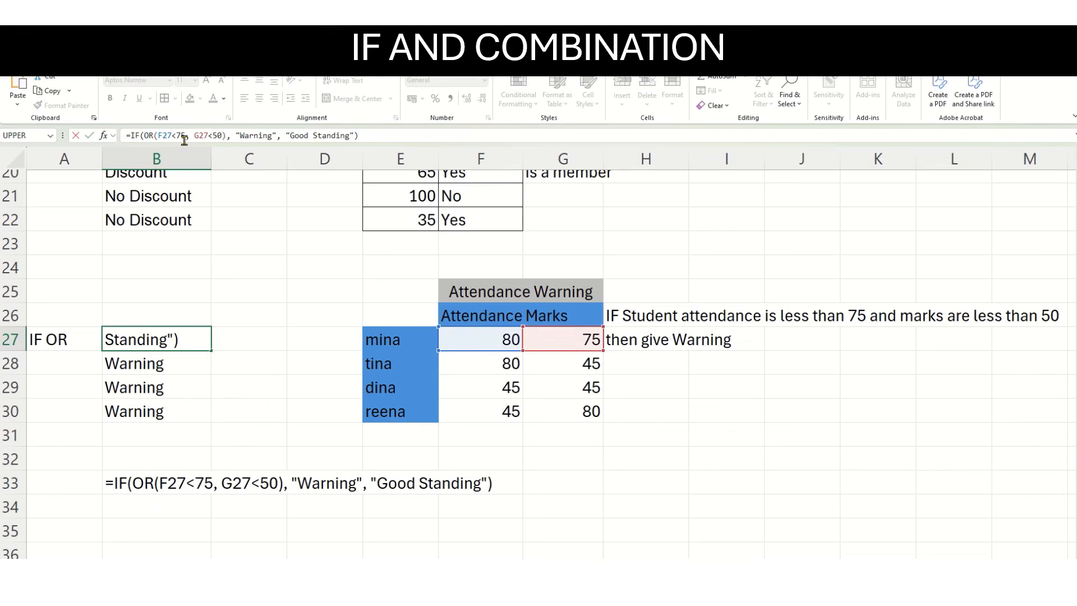
left_click(498, 338)
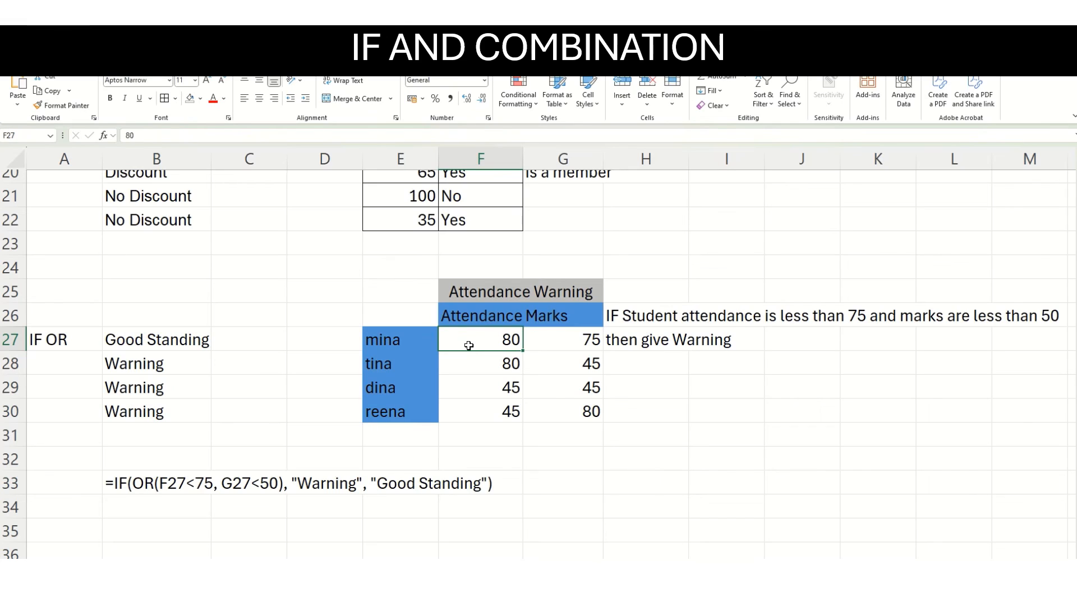
left_click(547, 337)
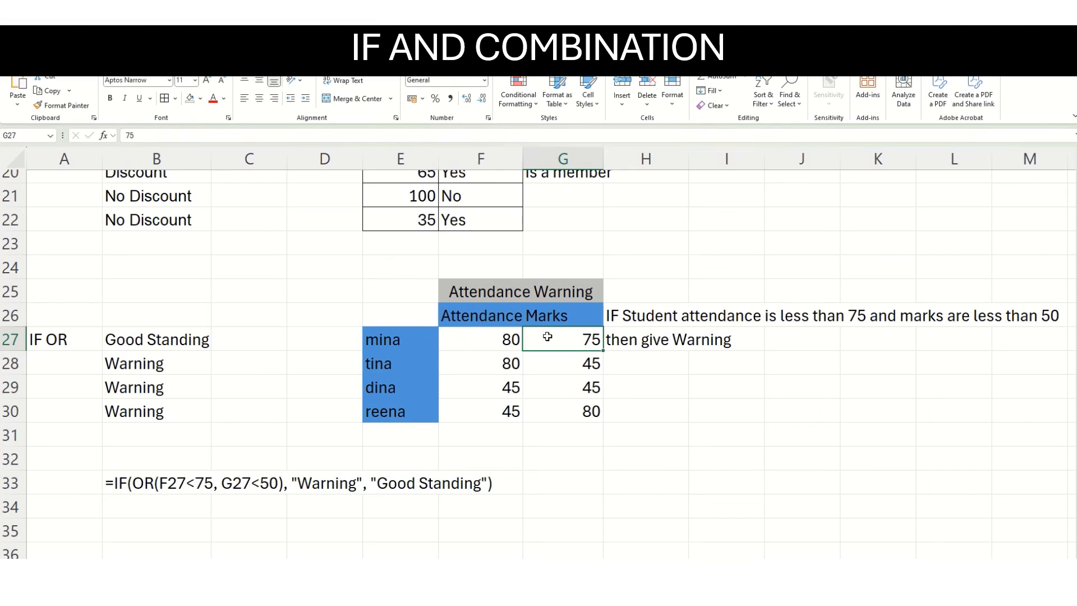
left_click(176, 337)
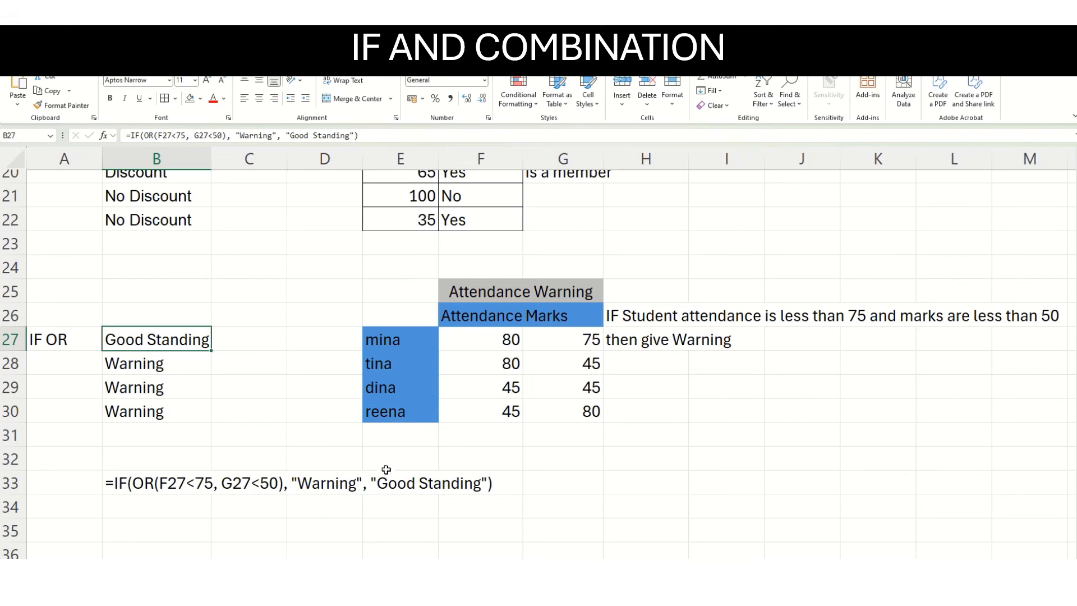
Check the IF and OR formula in B28 against the student's attendance in F28 and marks in G28.
left_click(178, 369)
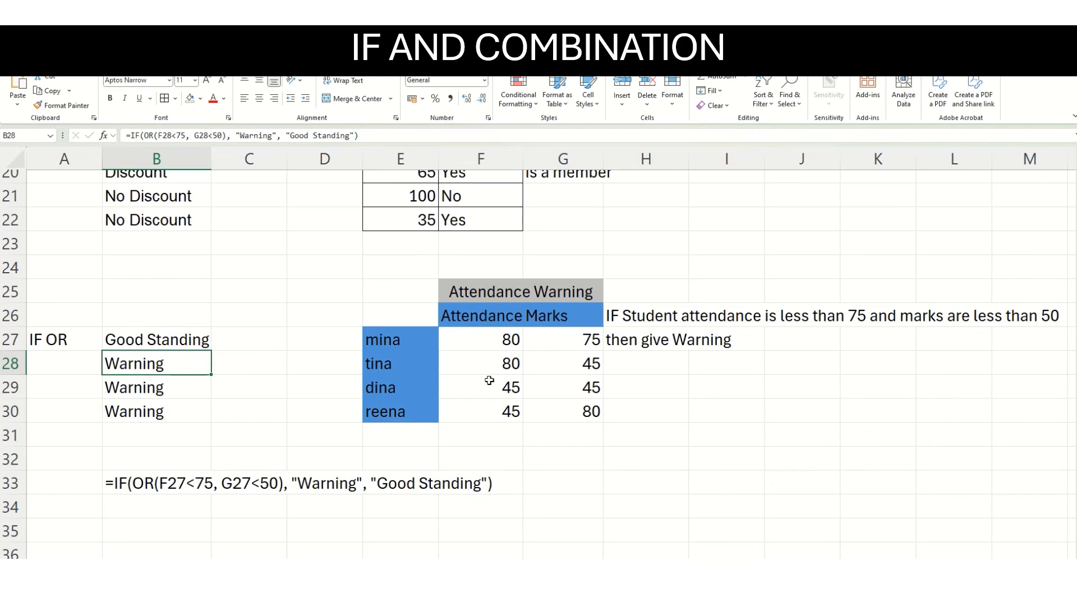
left_click(408, 365)
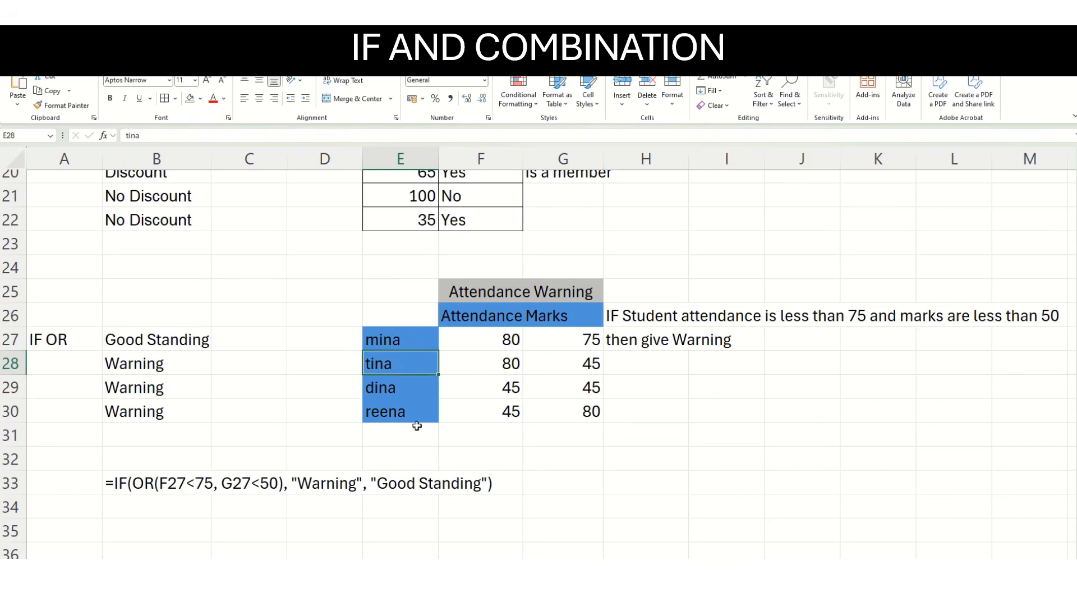
left_click(502, 366)
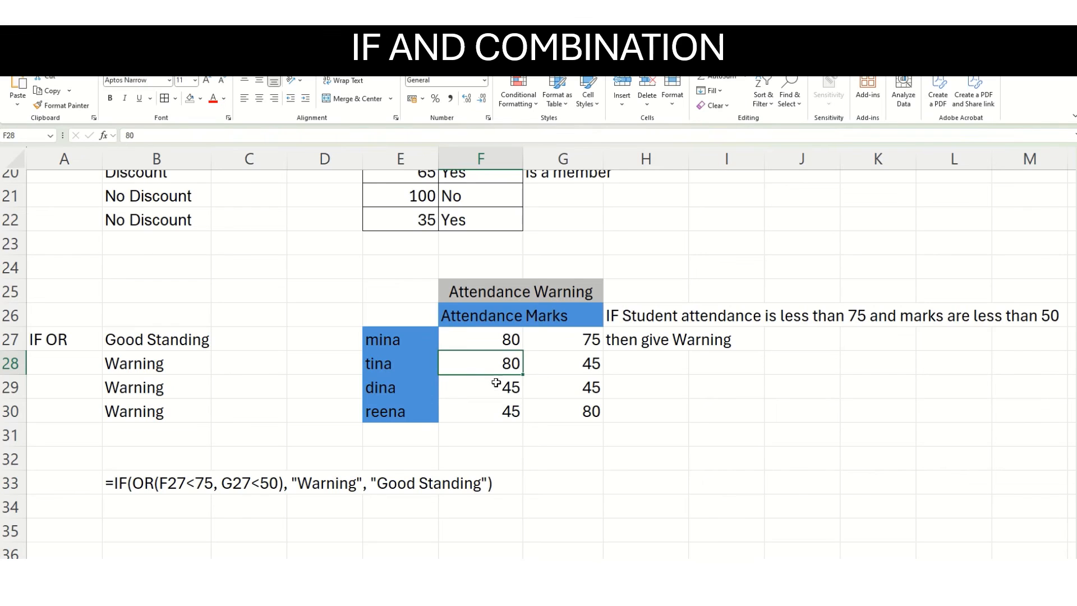
left_click(557, 362)
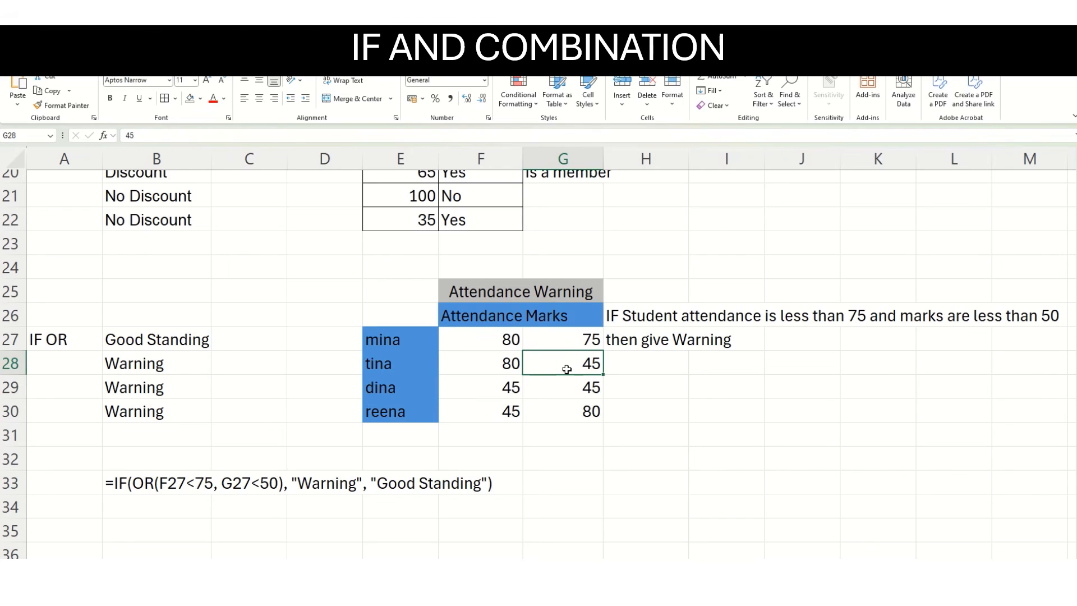
left_click(176, 363)
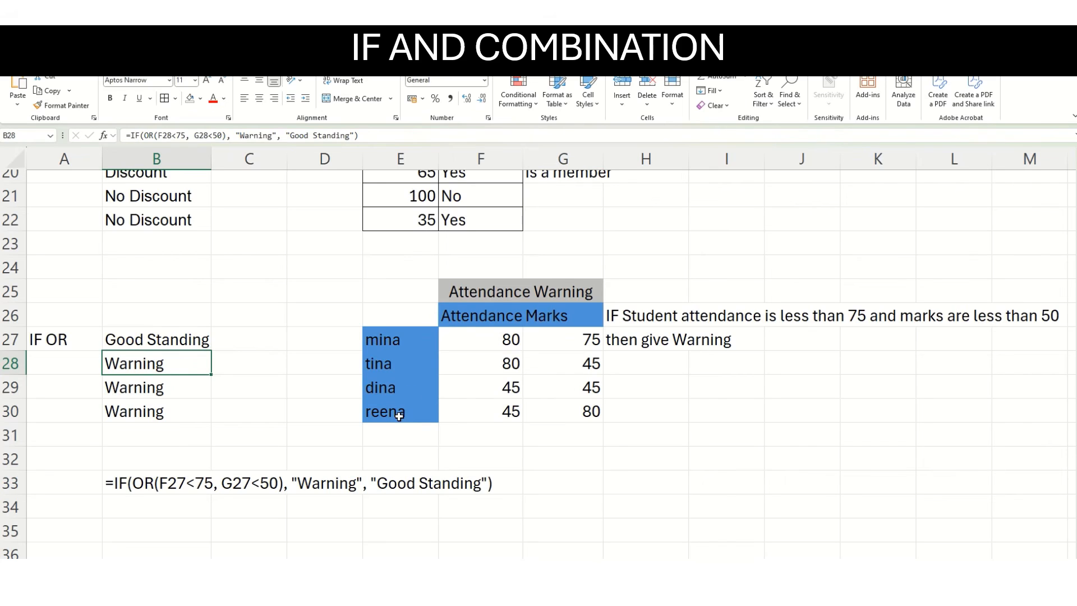
Review the attendance and marks in F29 and G29, plus the attendance in F30, for the warning check.
left_click(492, 389)
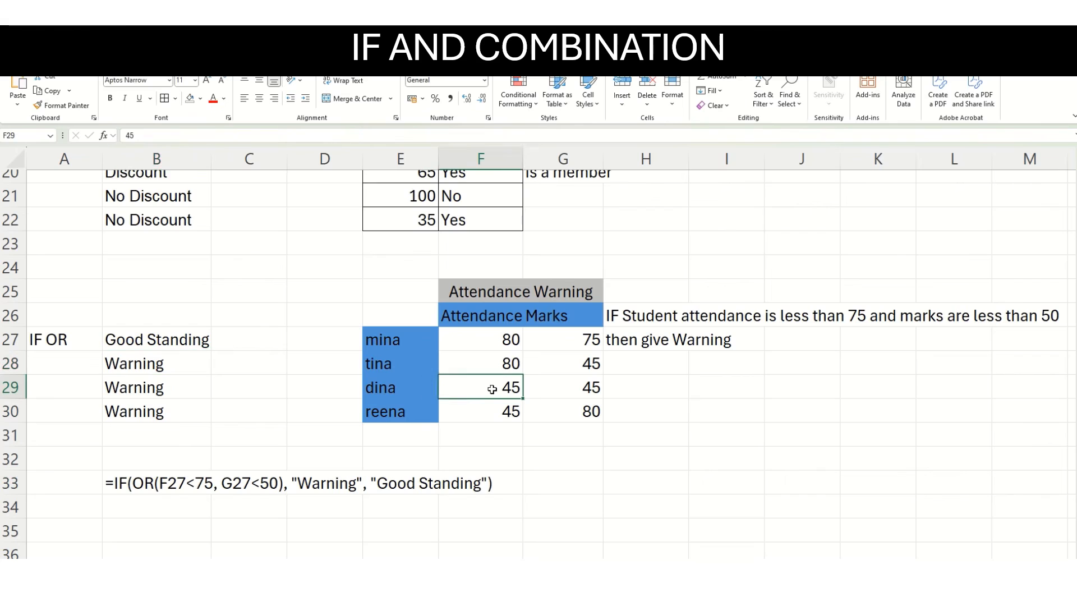
left_click(561, 390)
left_click(489, 391)
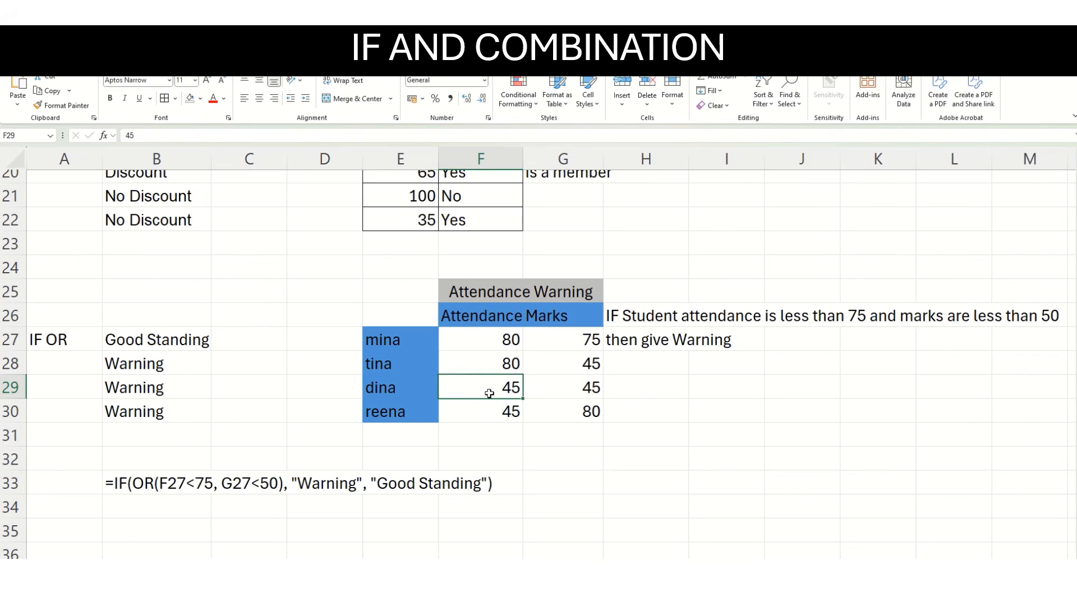
left_click(589, 387)
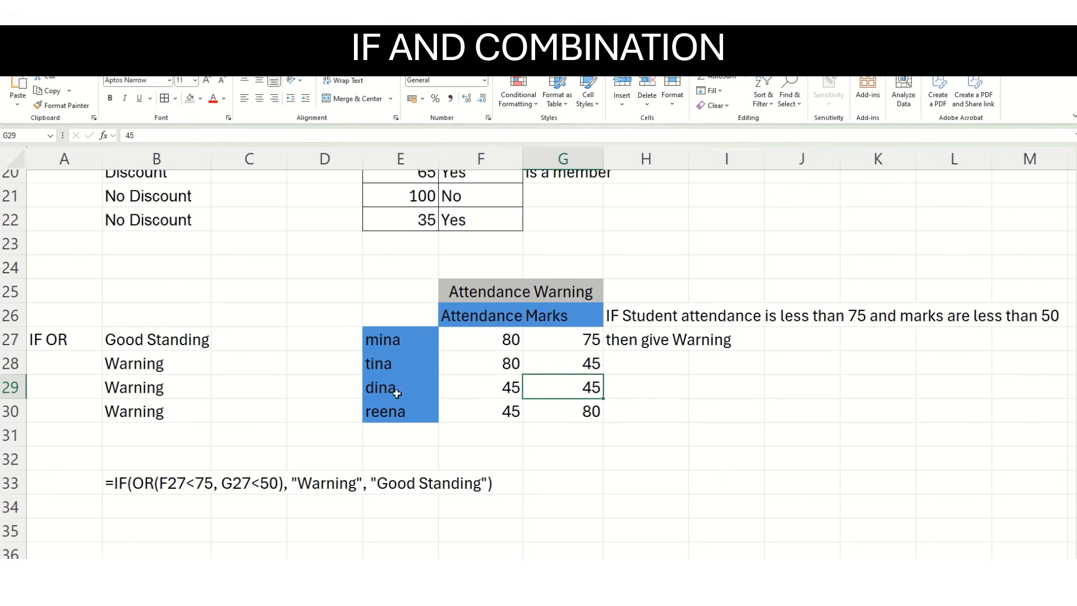
left_click(491, 413)
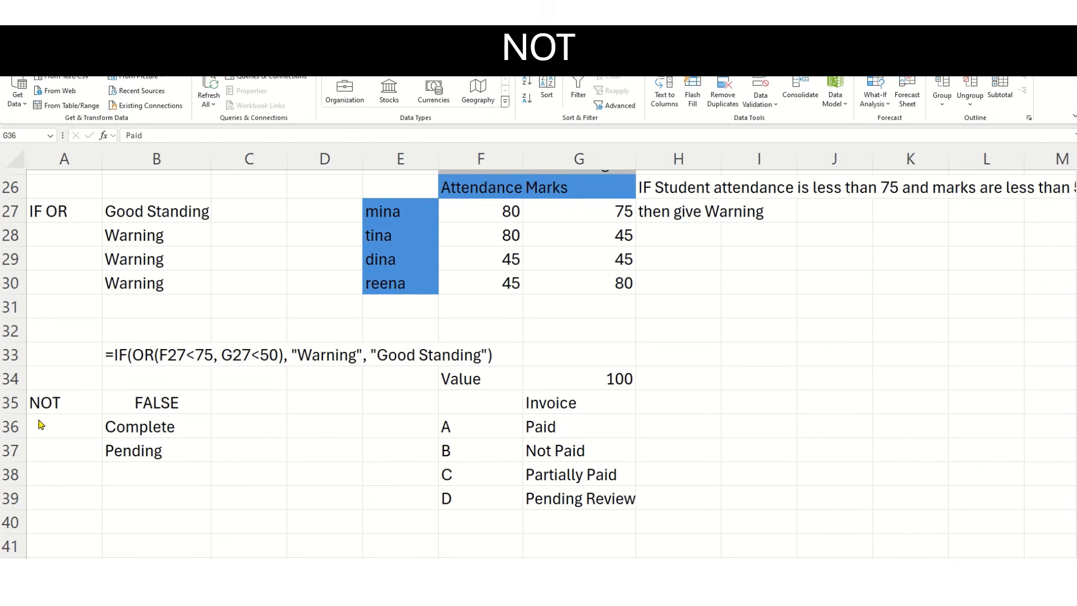
Examine the NOT formula in B35 with its value in G34, and go through the invoice statuses in F35:G39.
left_click(129, 405)
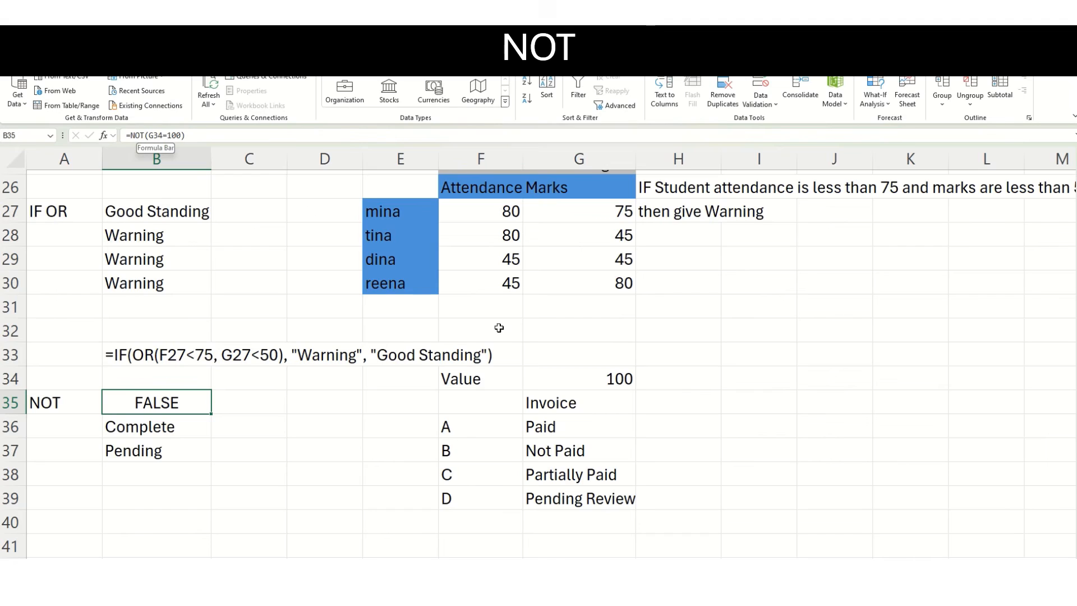
left_click(613, 381)
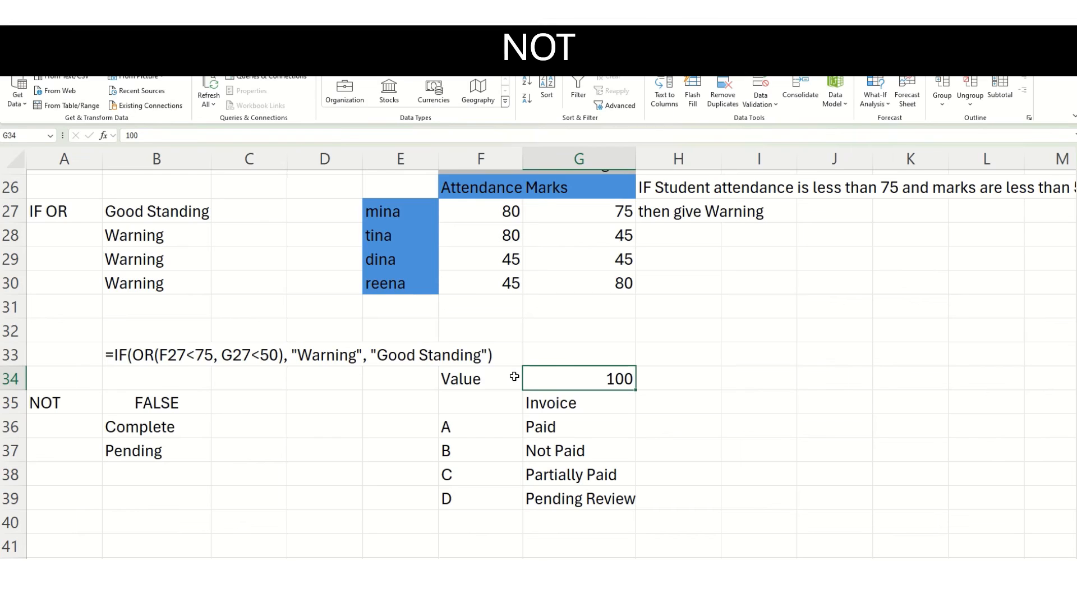
left_click(478, 400)
left_click_drag(479, 401, 576, 491)
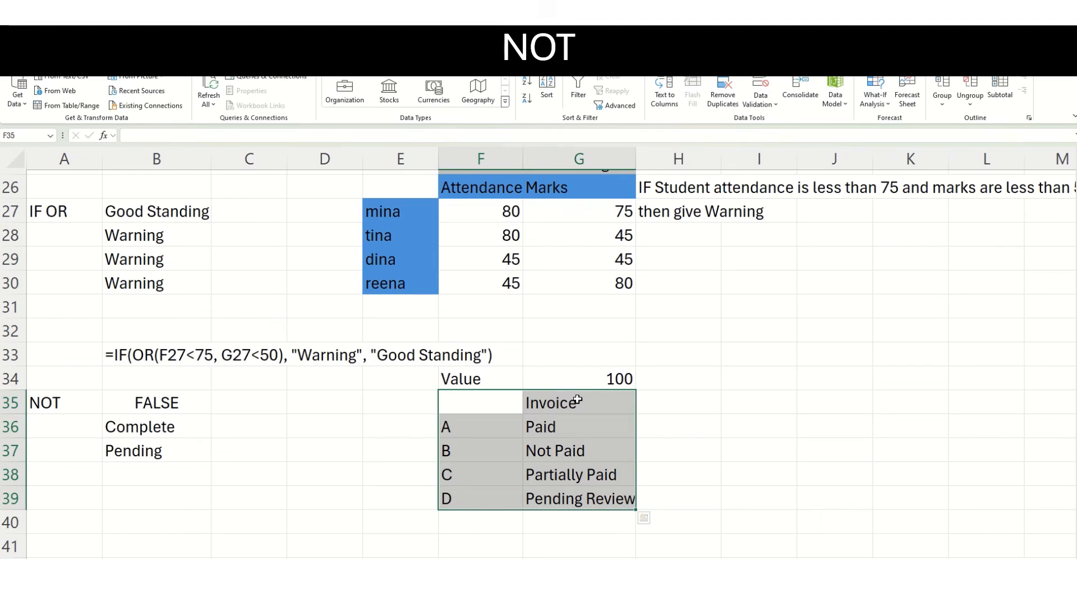
left_click(575, 421)
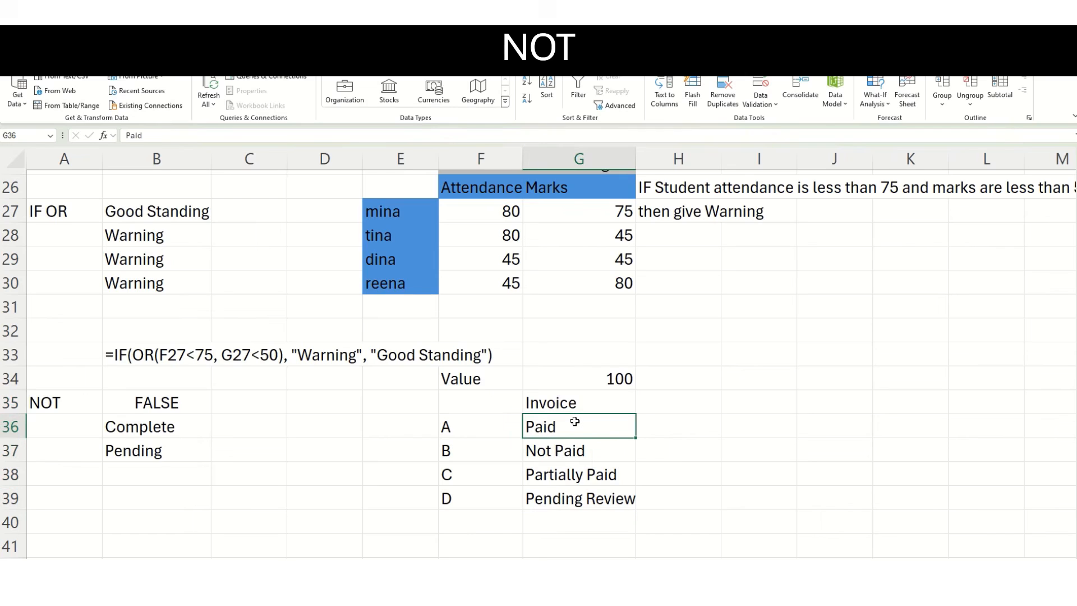
key("Down")
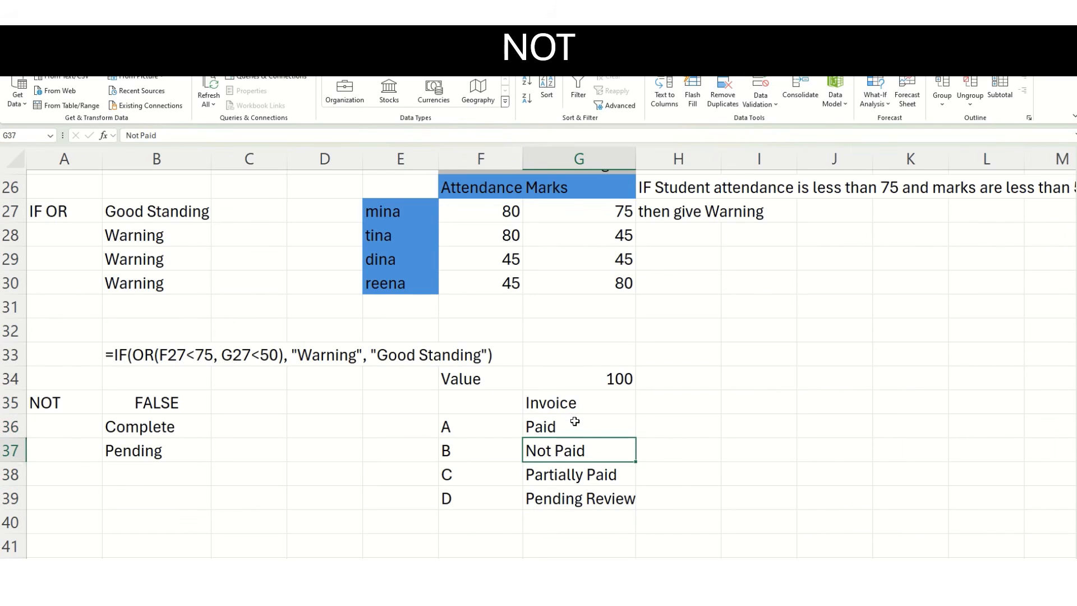
key("Down")
key("Down")
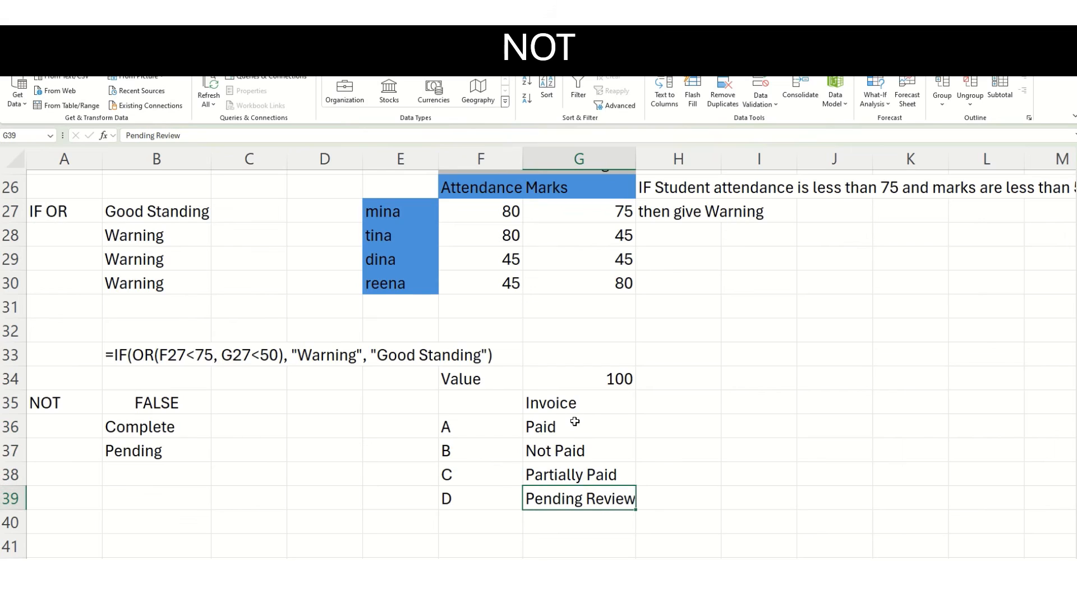
key("Up")
key("Up")
key("Up")
key("Up")
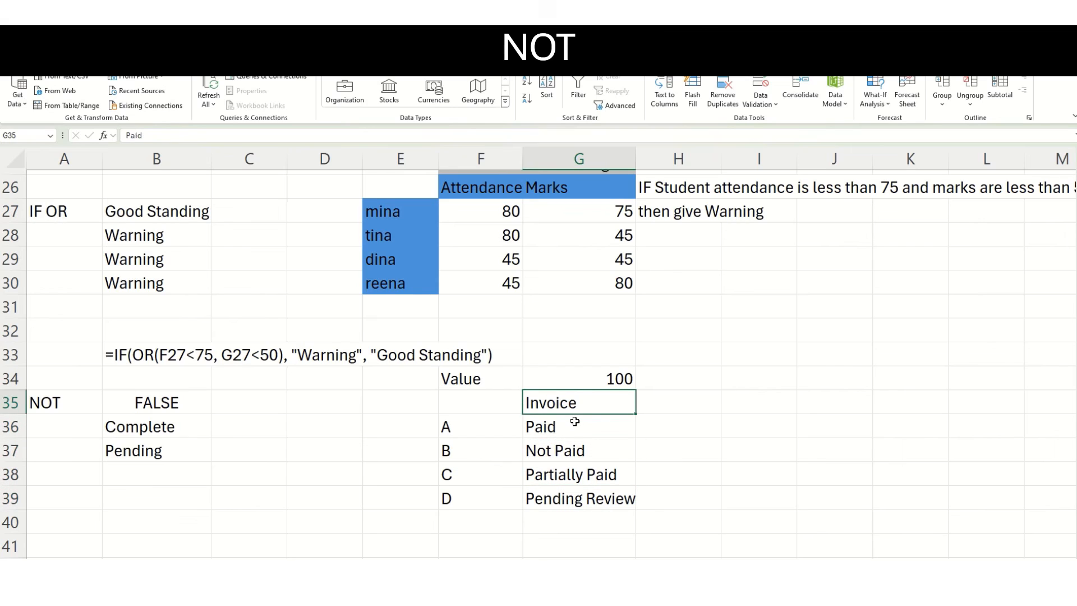
Examine the IF and NOT formula in B36, including its G36="Paid" condition, against the invoice statuses in G36:G39.
left_click(202, 430)
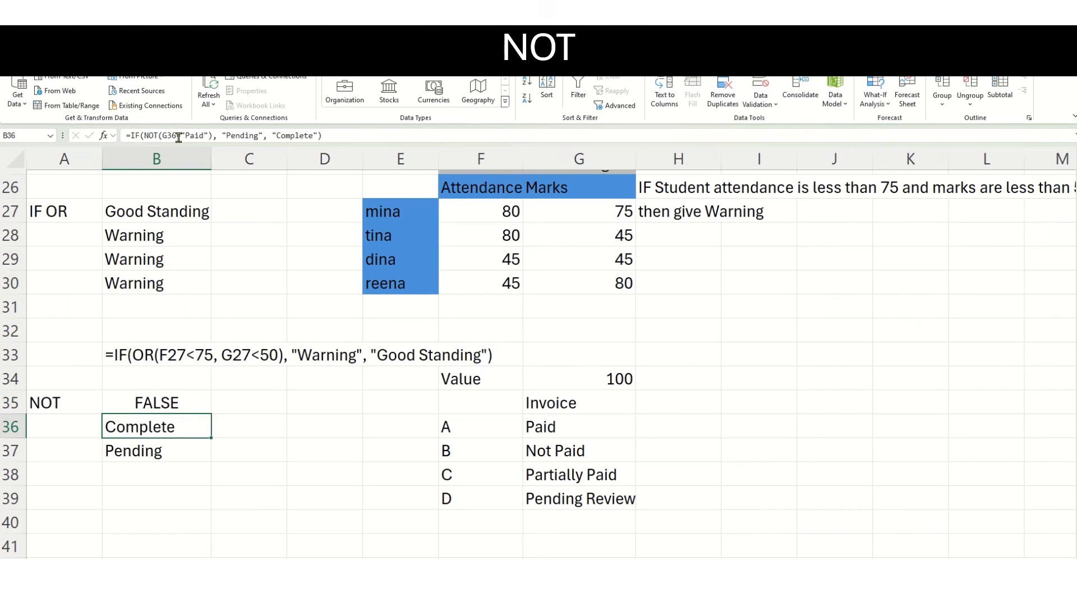
left_click(557, 428)
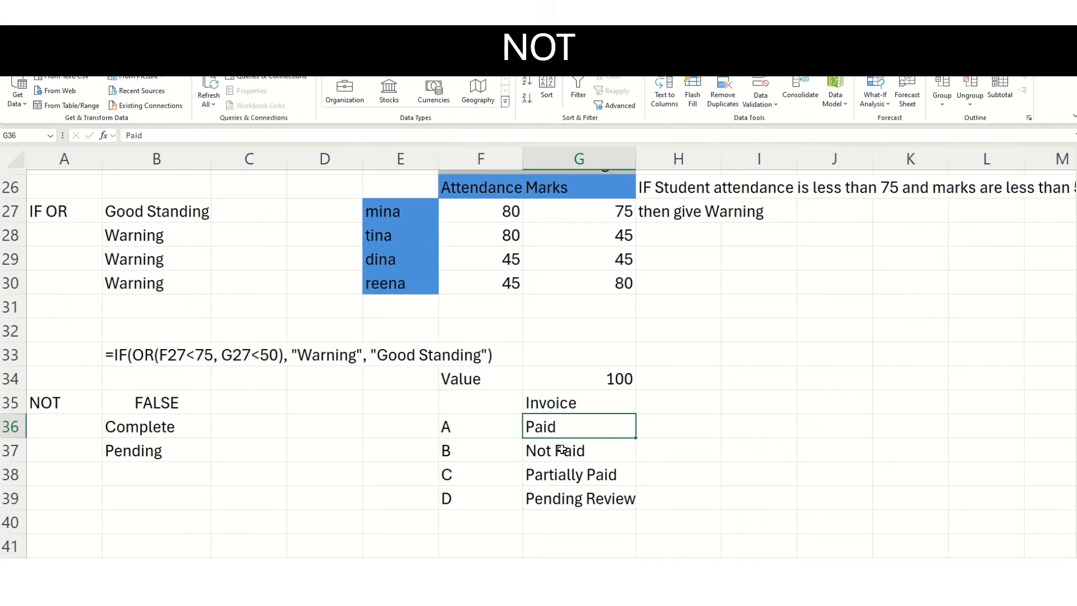
left_click_drag(594, 429, 591, 497)
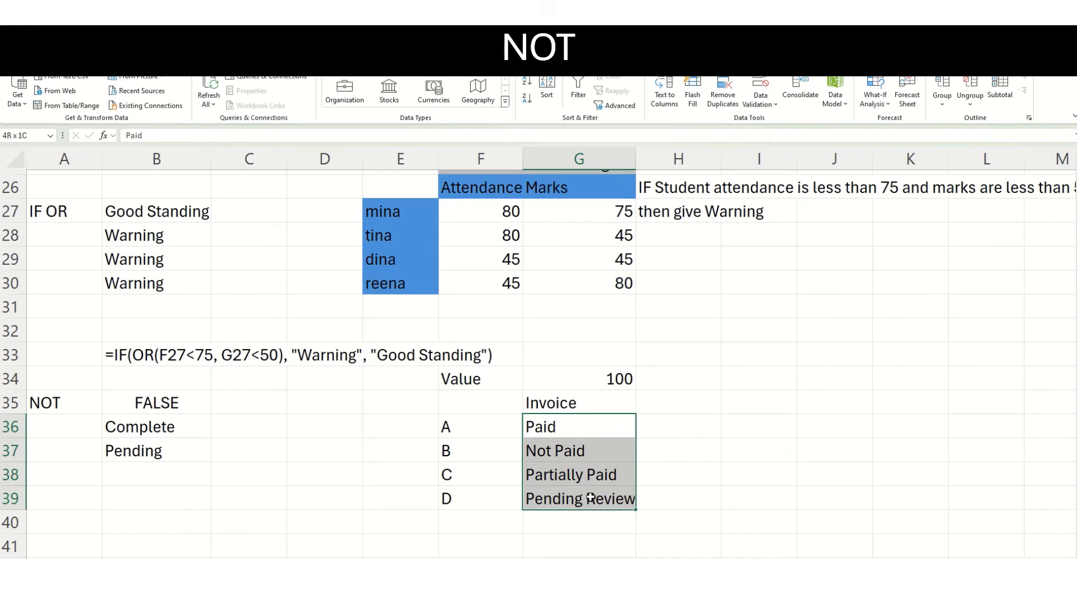
left_click(569, 429)
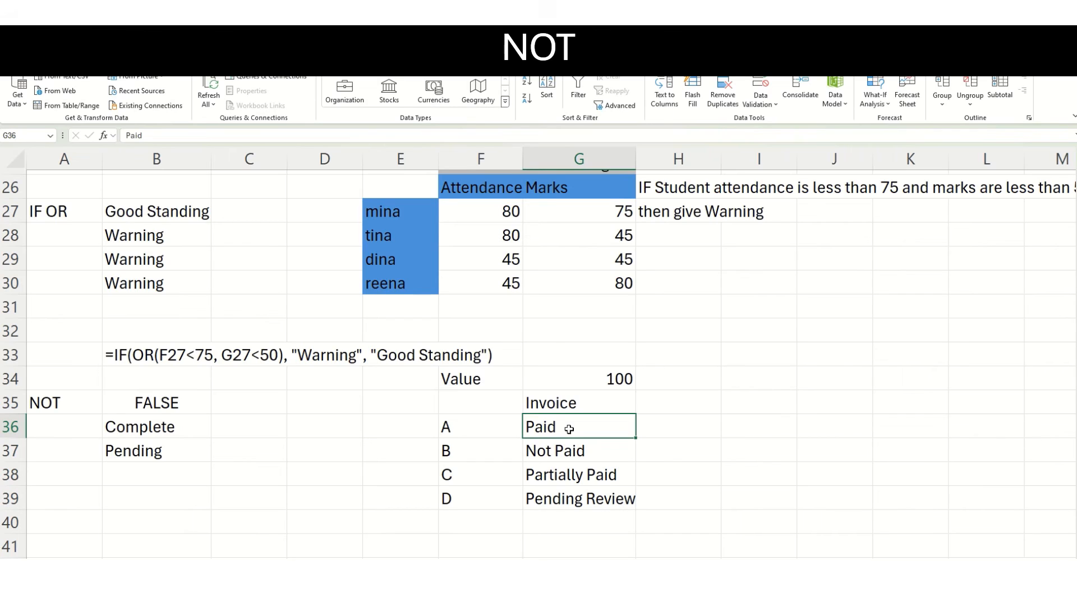
left_click(114, 434)
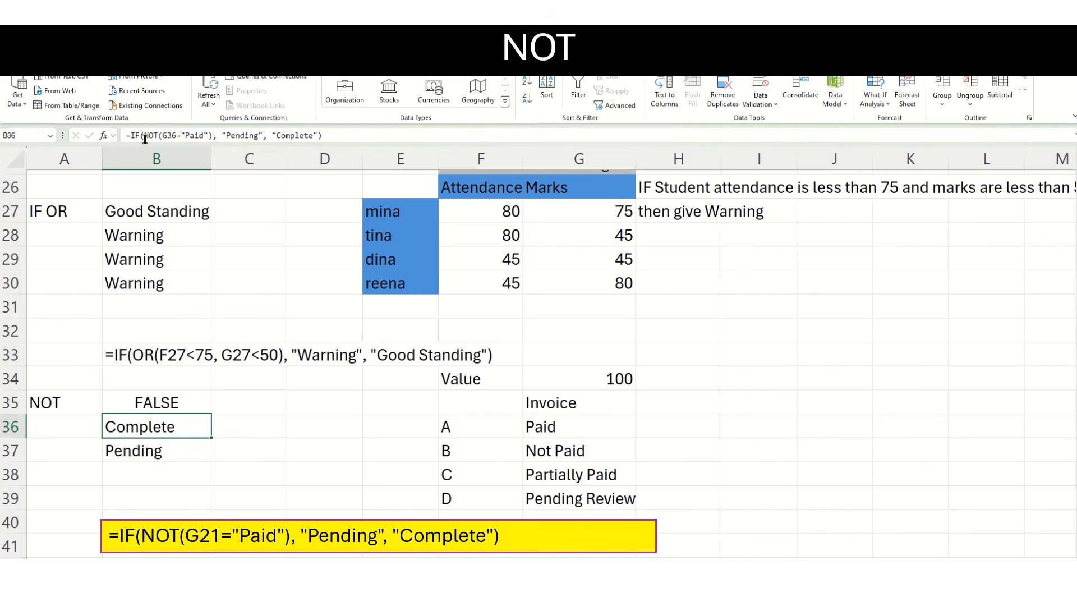
left_click(163, 137)
left_click_drag(164, 136, 208, 135)
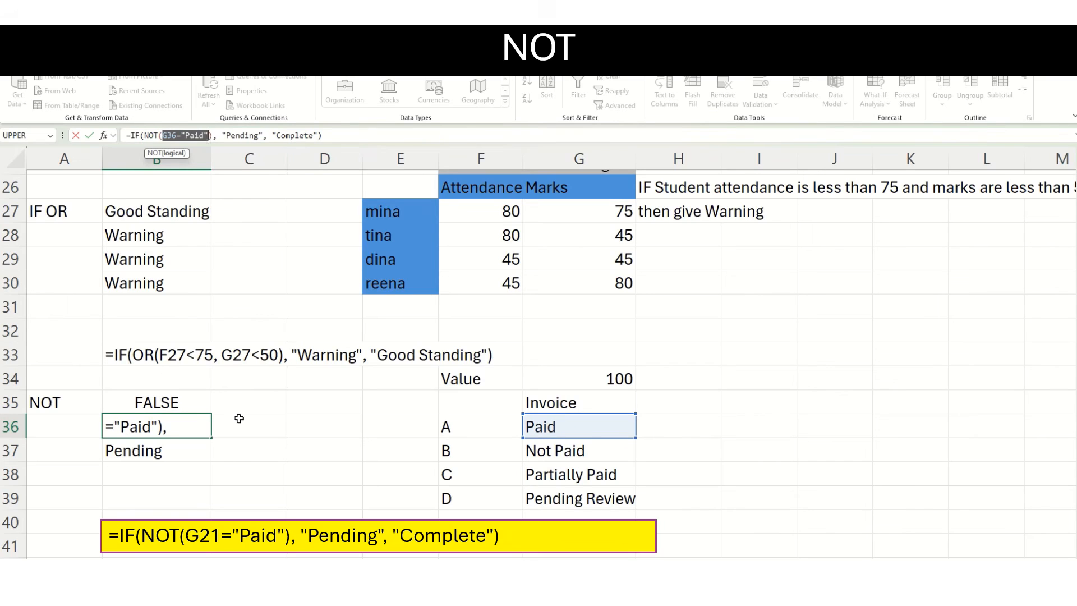
key("ctrl+Return")
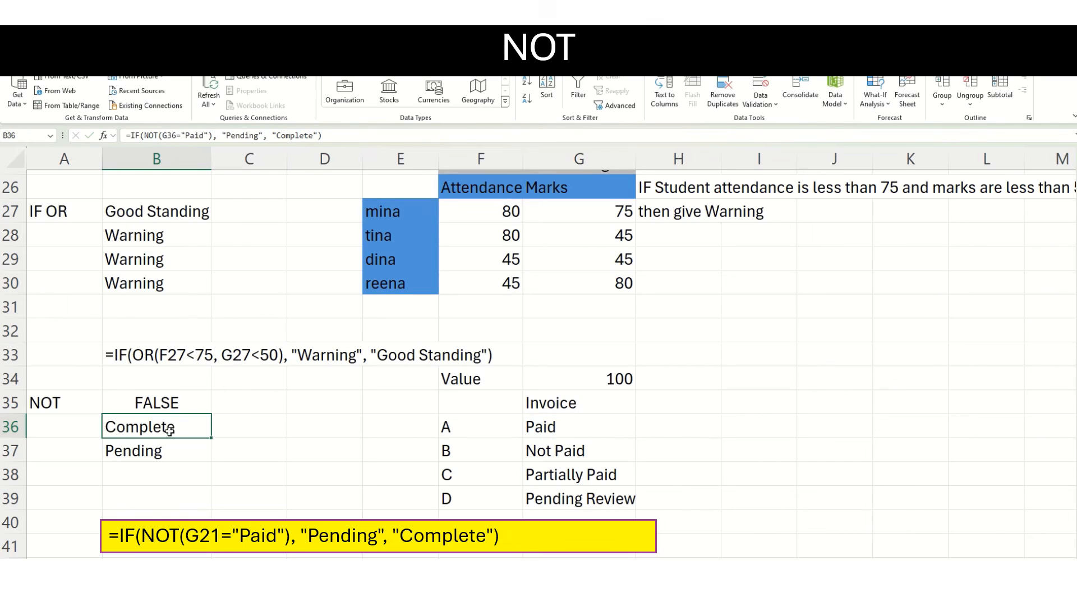
Examine the G37="Paid" condition and the "Pending" result argument of the IF and NOT formula in B37.
left_click(178, 451)
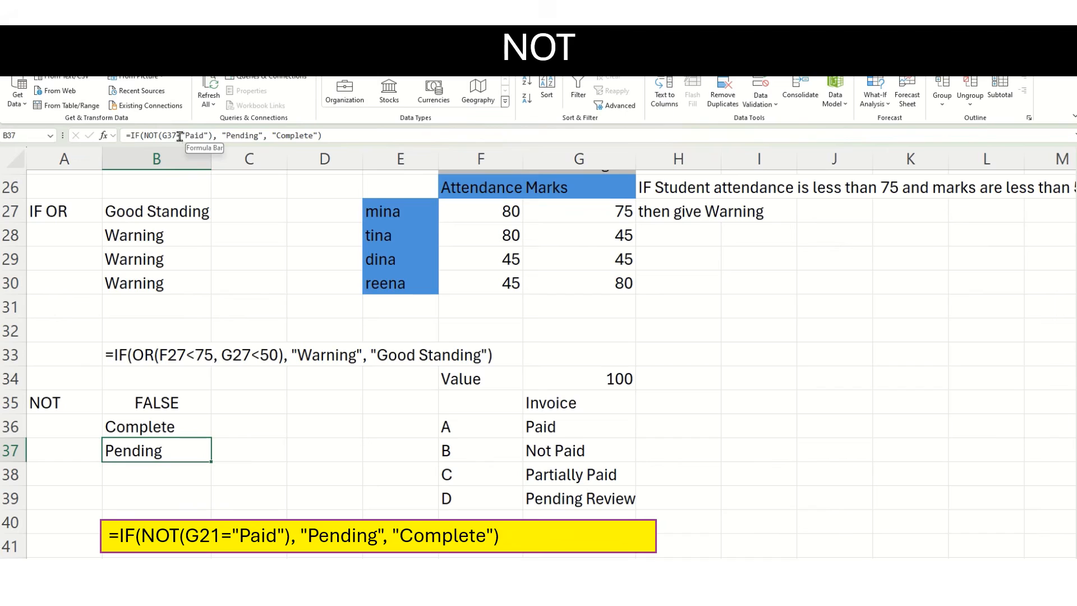
left_click_drag(167, 136, 205, 135)
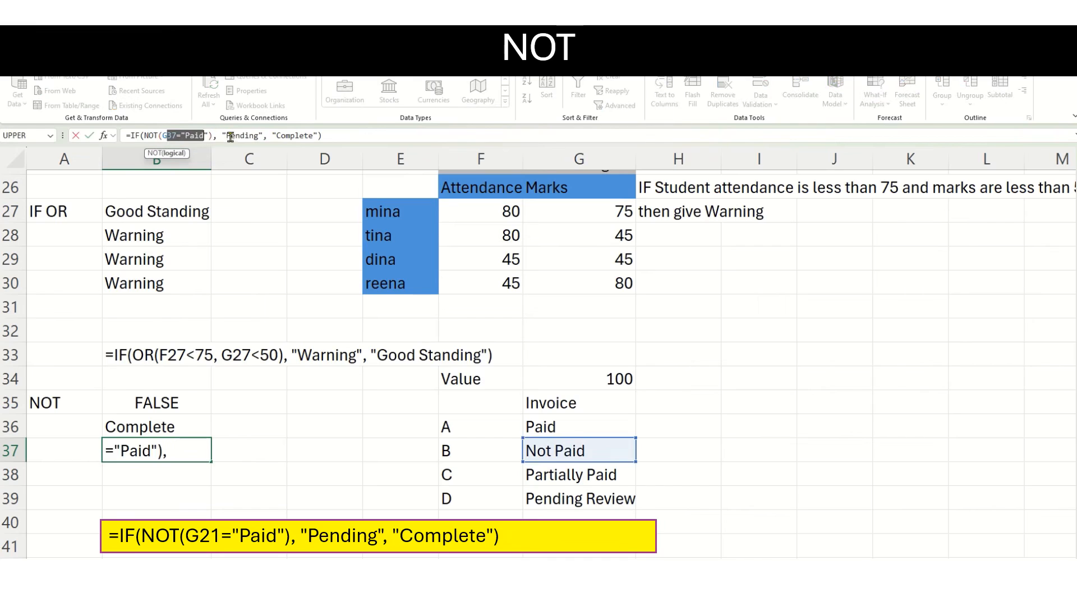
left_click_drag(221, 136, 262, 136)
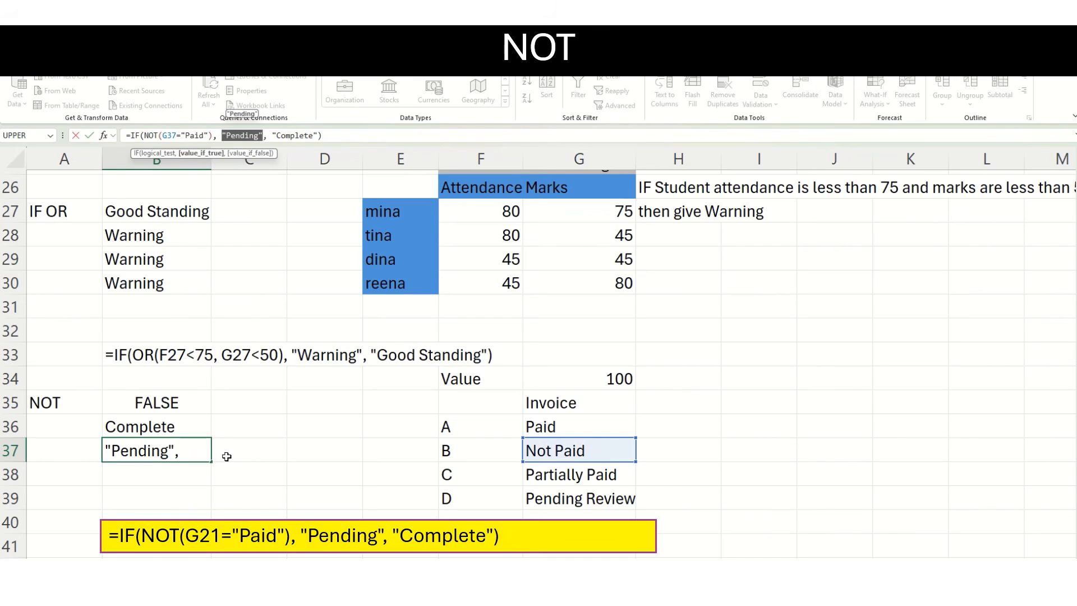
key("Escape")
Fill the IF and NOT formula from B37 down to B38 and compare it with the invoice status in G38.
left_click_drag(211, 462, 211, 481)
left_click(191, 479)
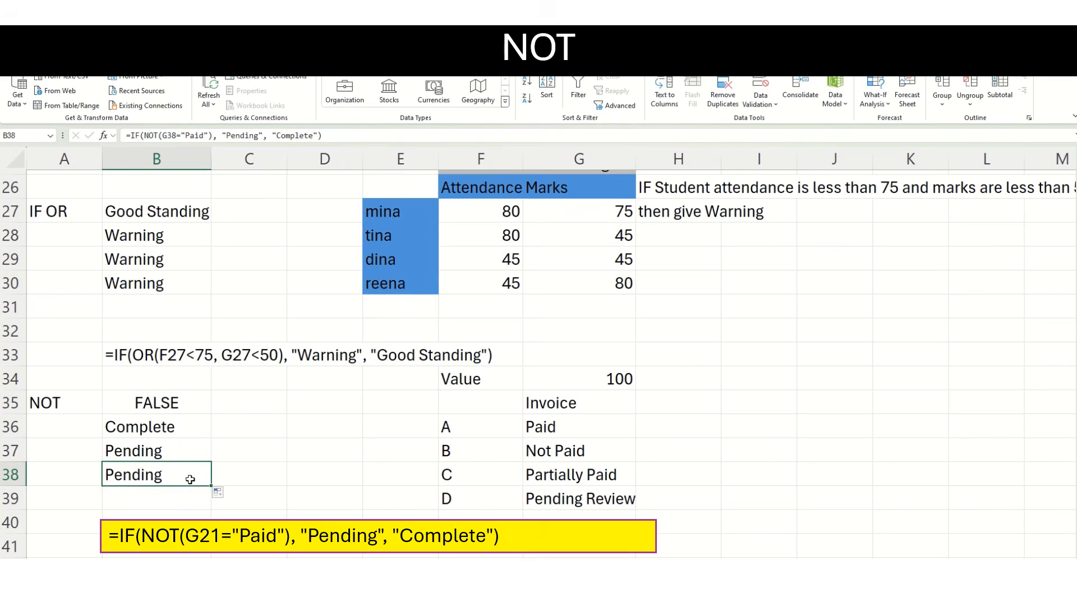
left_click(567, 481)
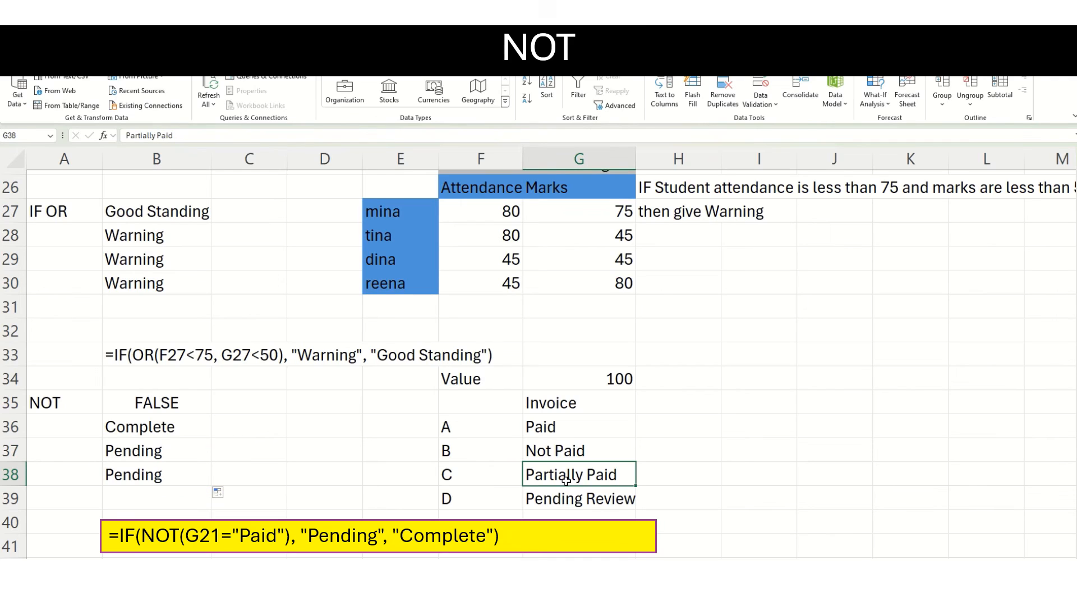
left_click(166, 477)
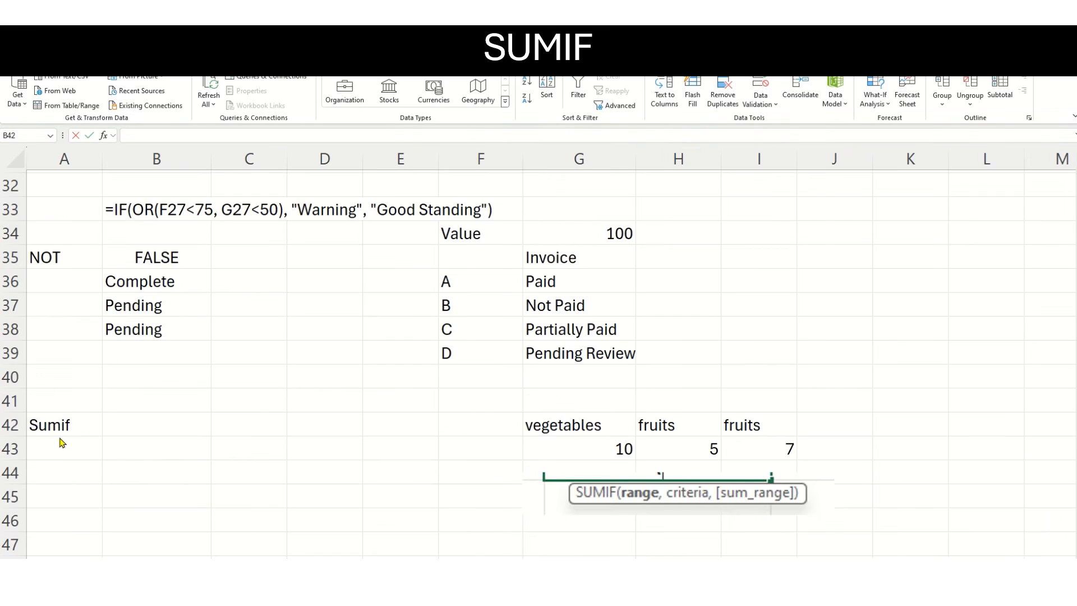
Enter =SUMIF(G42:I43,H42,G43:I43) in B42 to total the quantities listed under fruits.
left_click(144, 422)
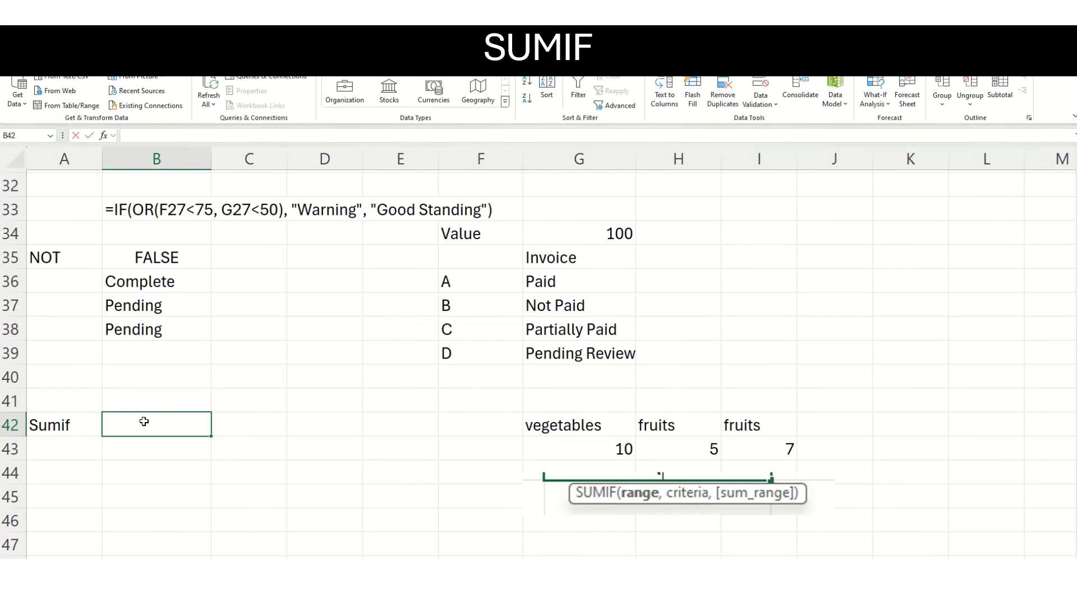
type("=S")
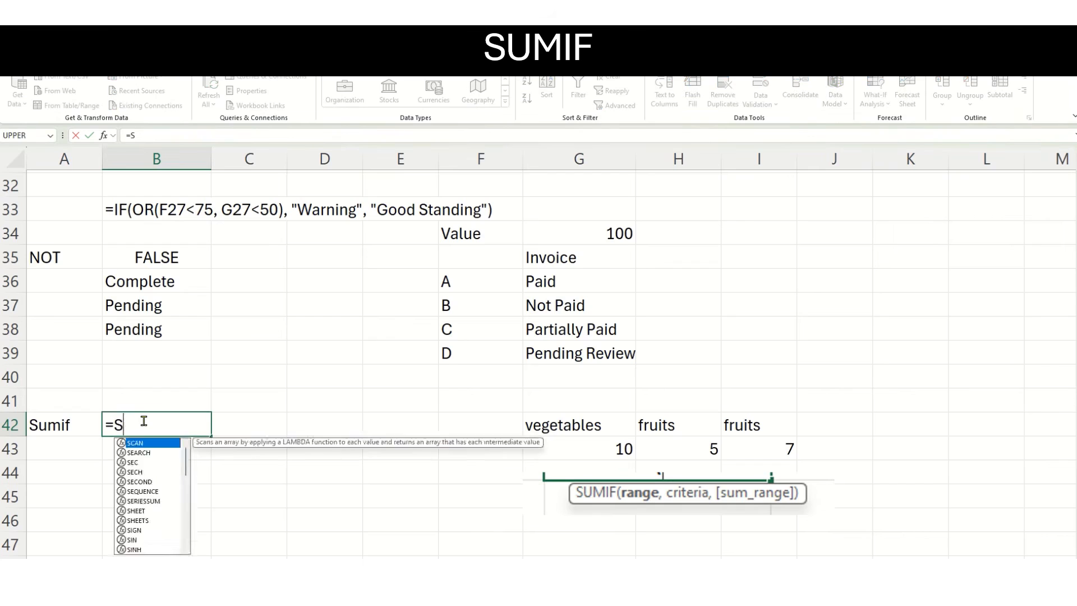
type("UMIF")
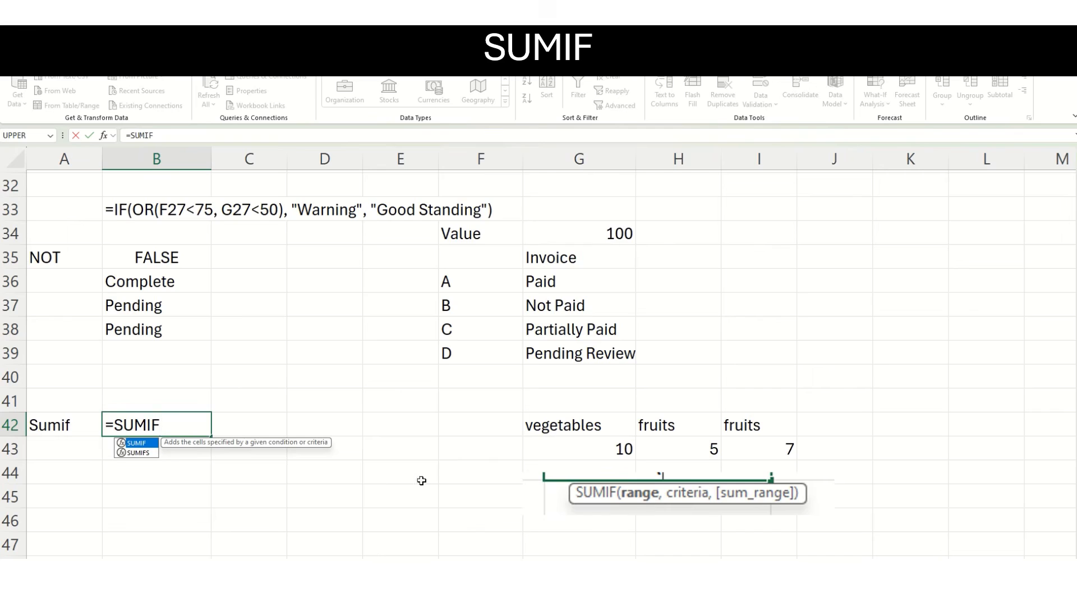
type("(")
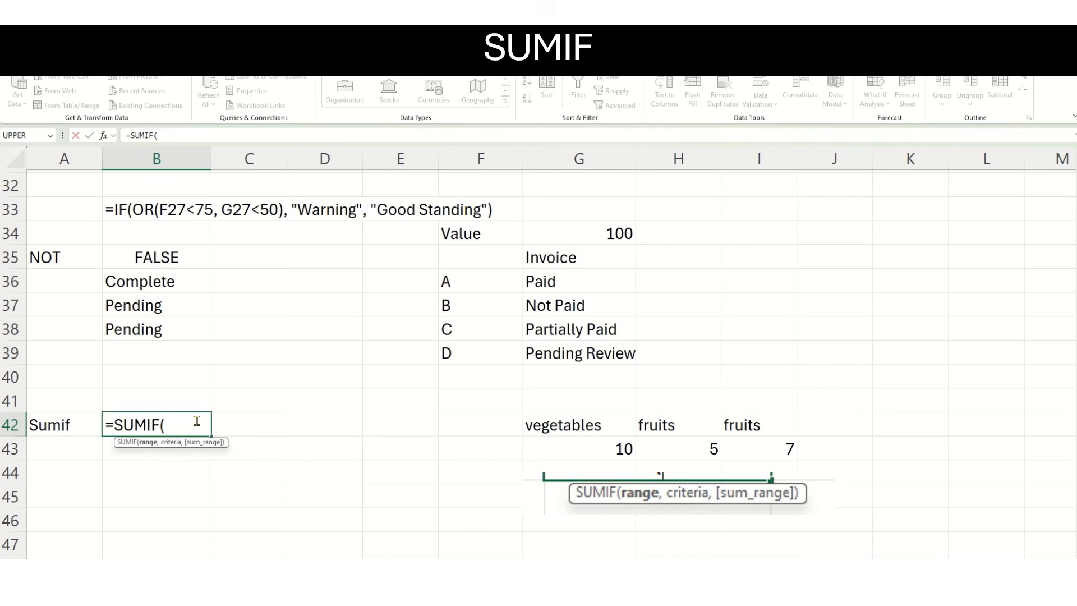
left_click_drag(561, 428, 738, 443)
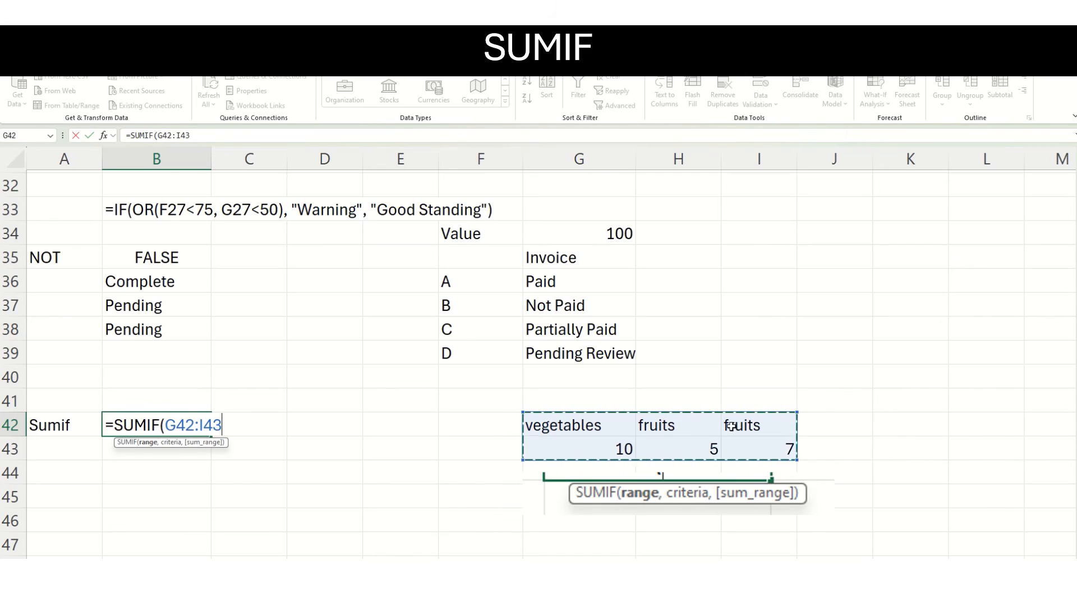
type(",")
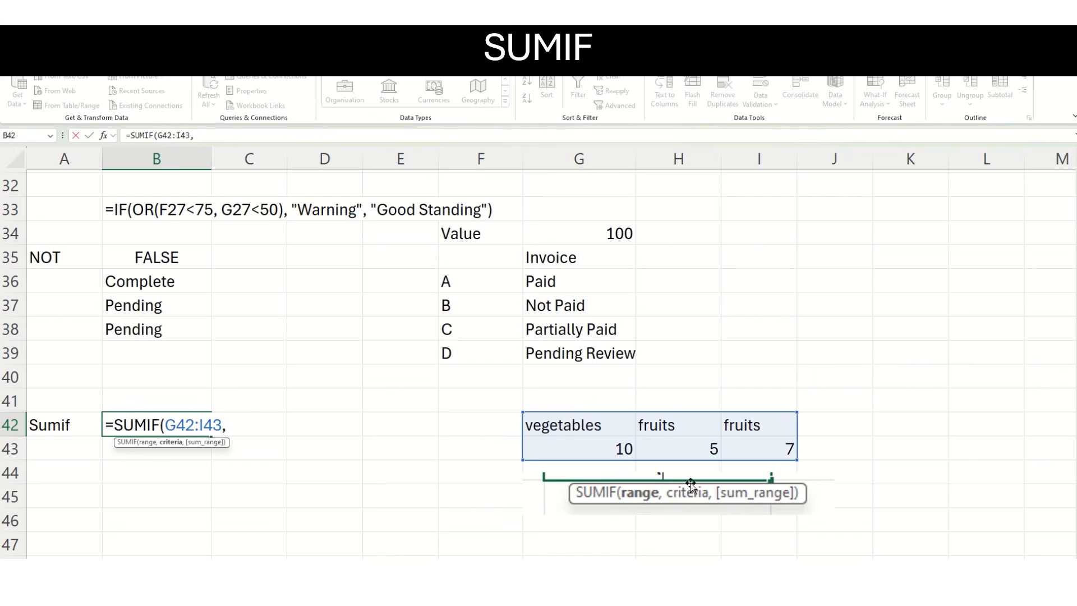
left_click(689, 419)
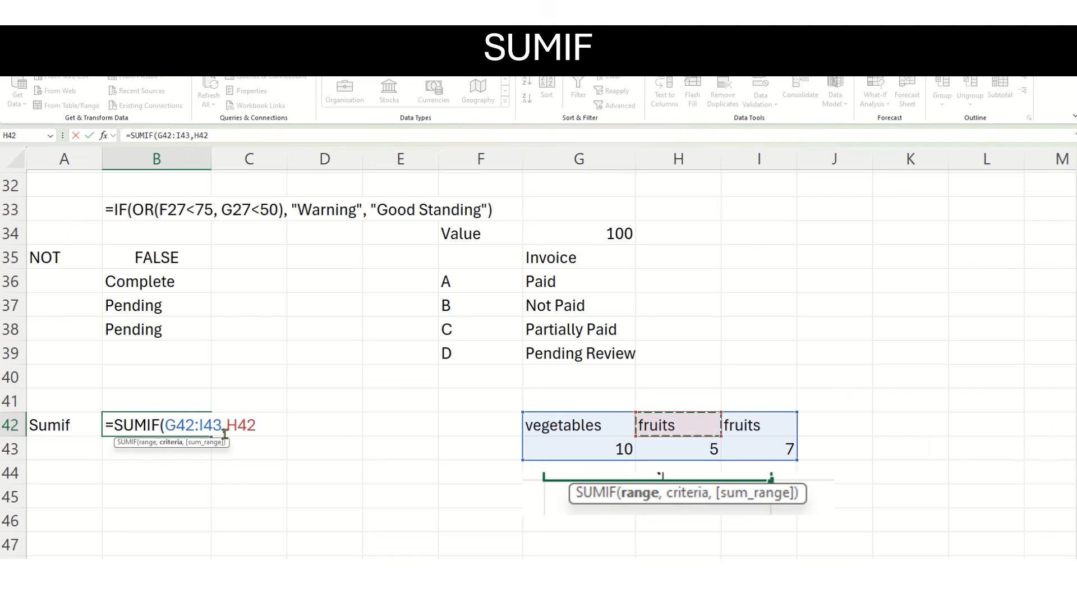
type(",")
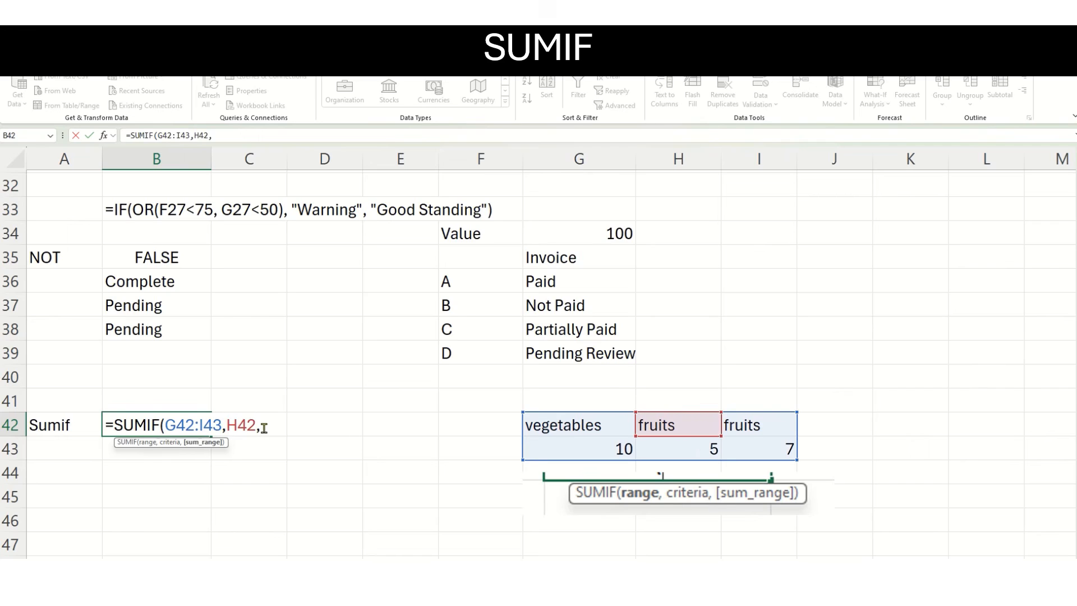
left_click(579, 456)
left_click_drag(579, 456, 790, 456)
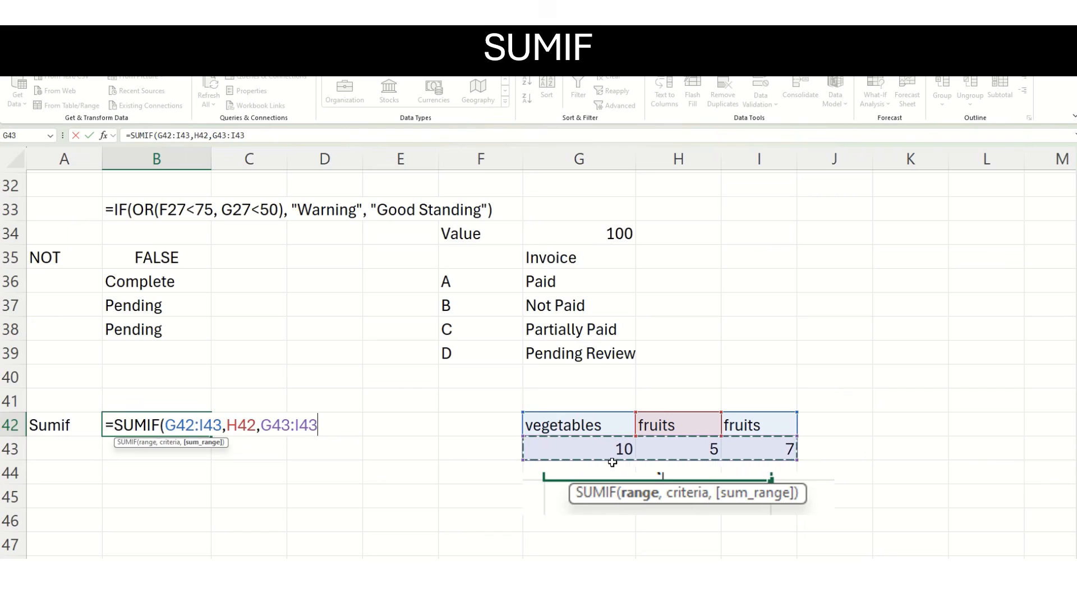
type(")")
key("Return")
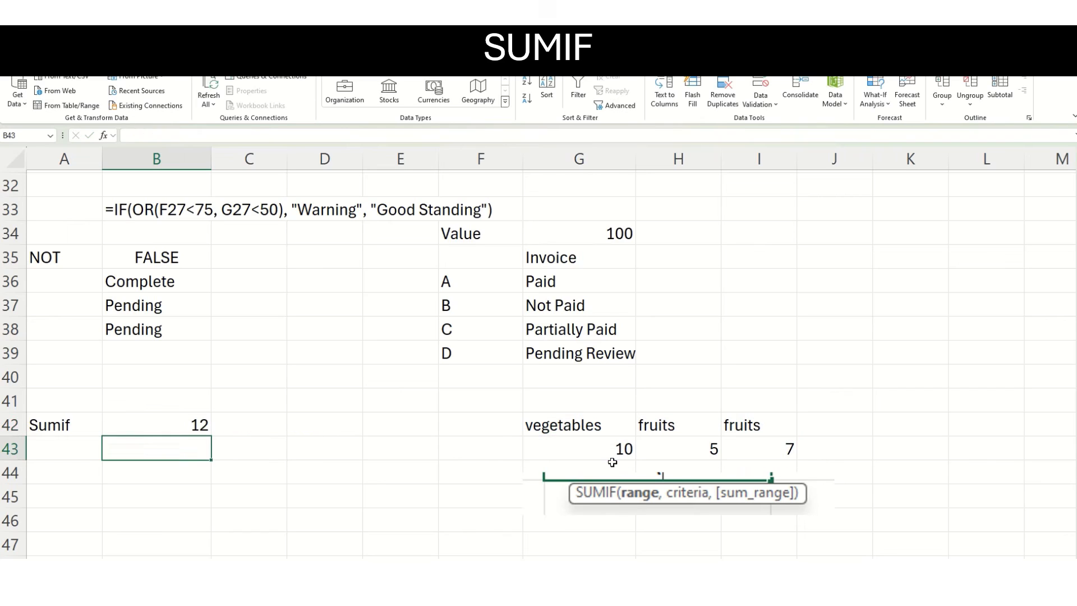
left_click(188, 425)
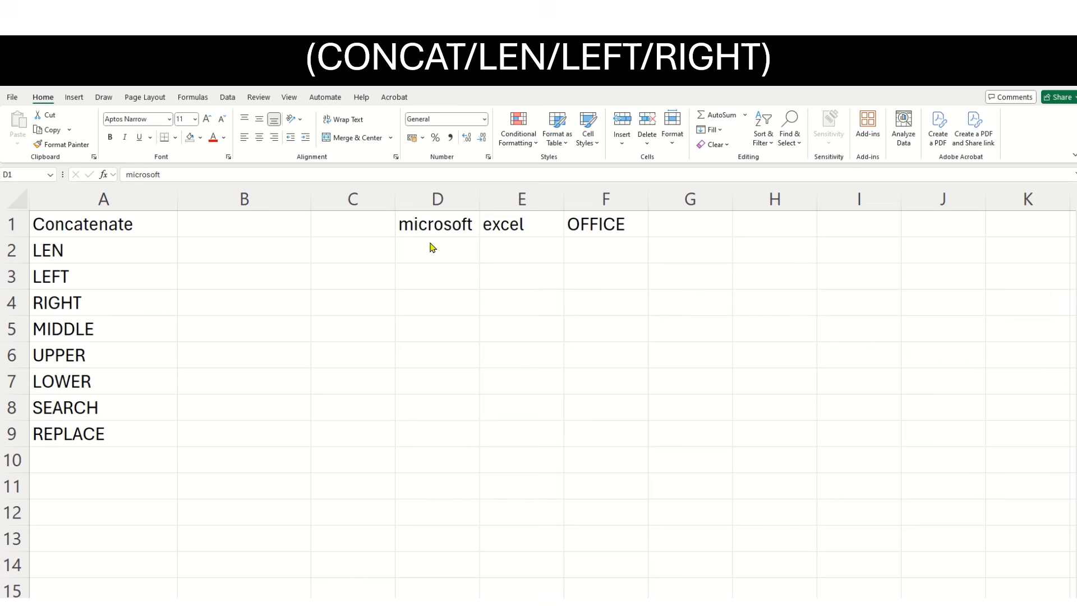
Enter =CONCAT(D1:E1) in B1 to join the words microsoft and excel.
key("ctrl+shift+Right")
left_click(245, 228)
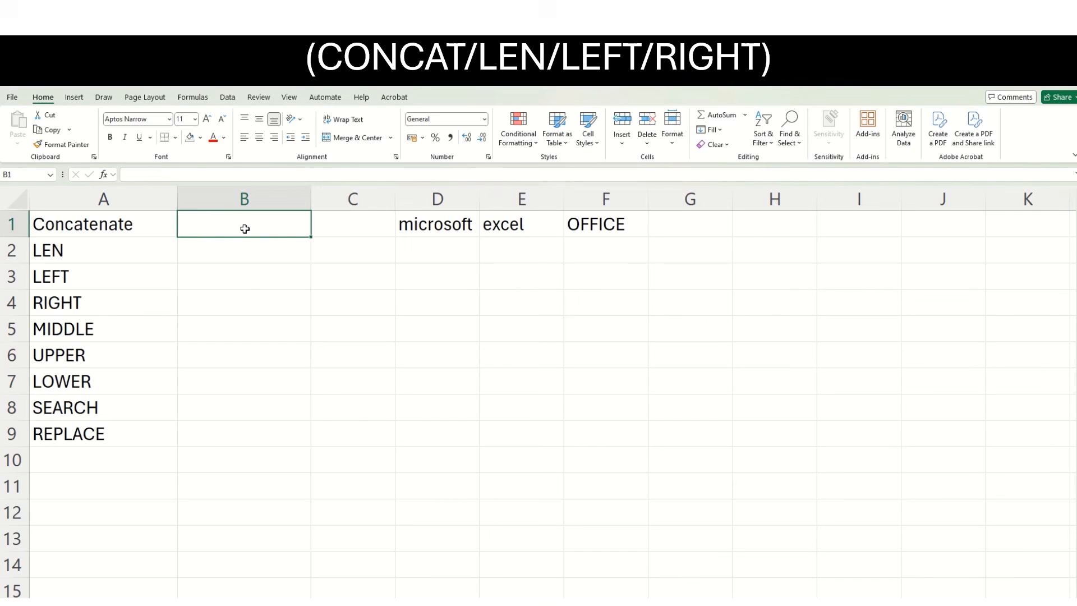
type("=CONCAT")
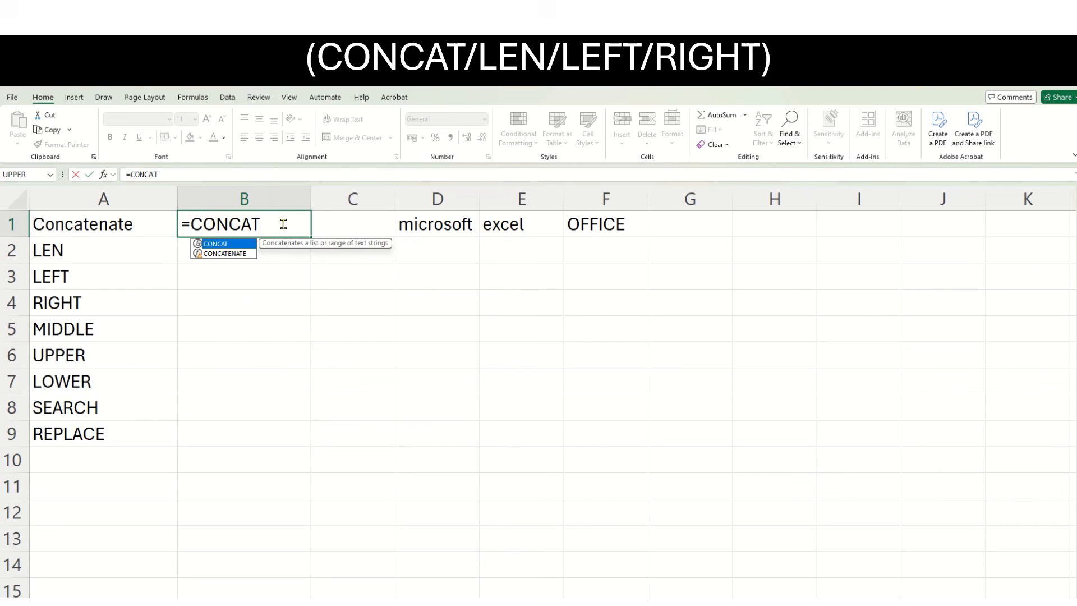
type("(")
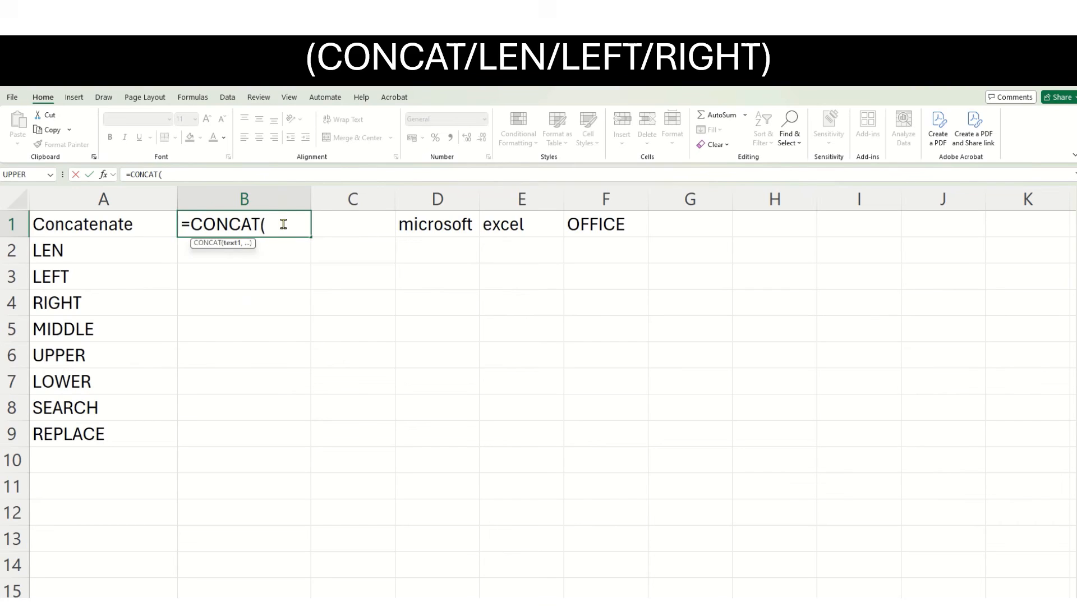
left_click_drag(421, 219, 503, 223)
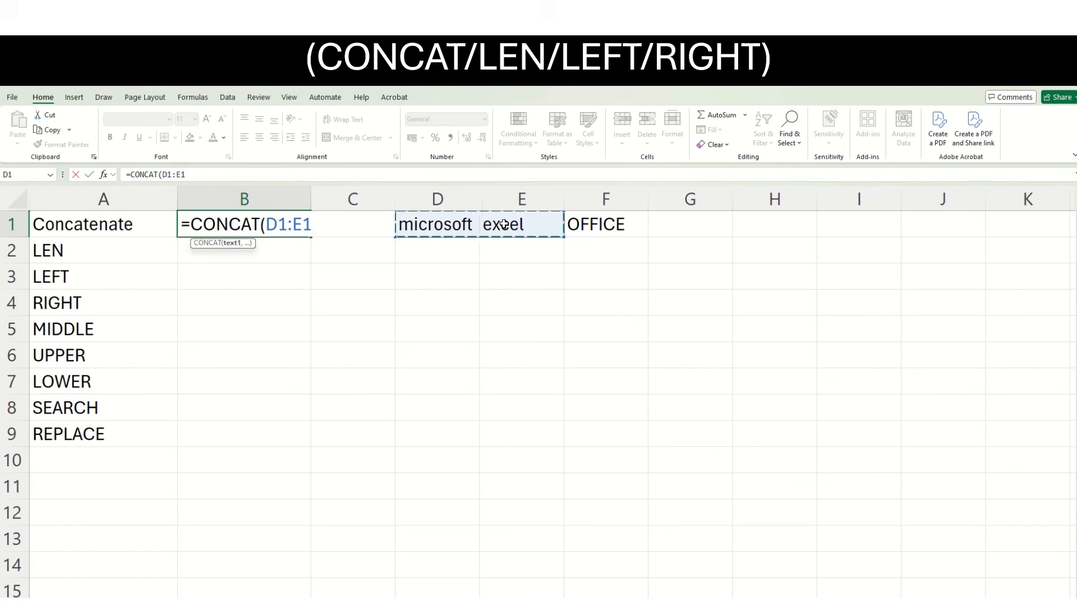
type(")")
key("Return")
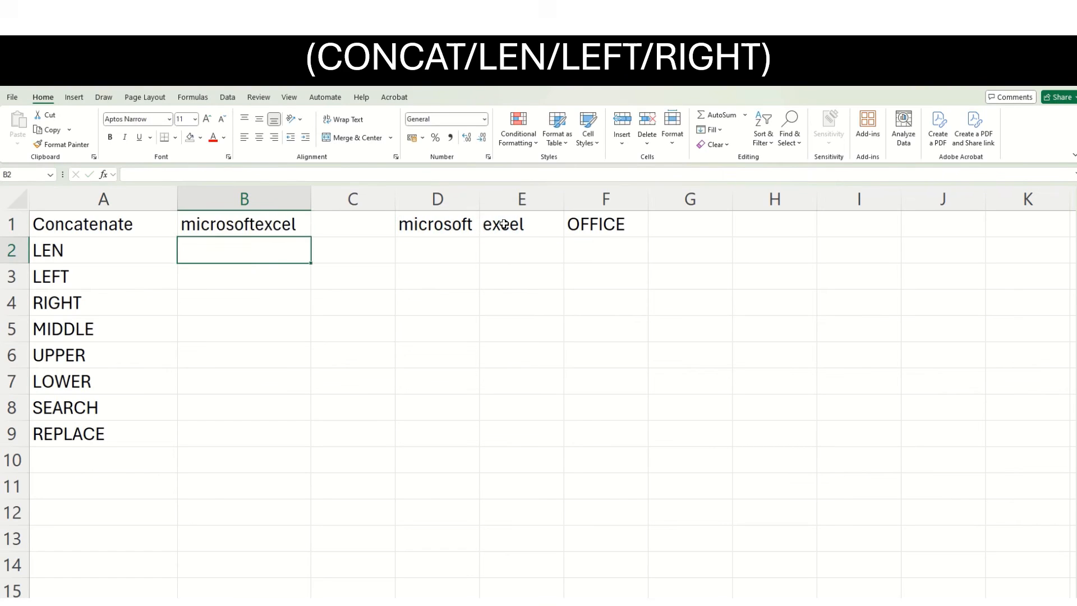
Extend the CONCAT formula in B1 to the range D1:F1 so it also includes OFFICE.
left_click(259, 224)
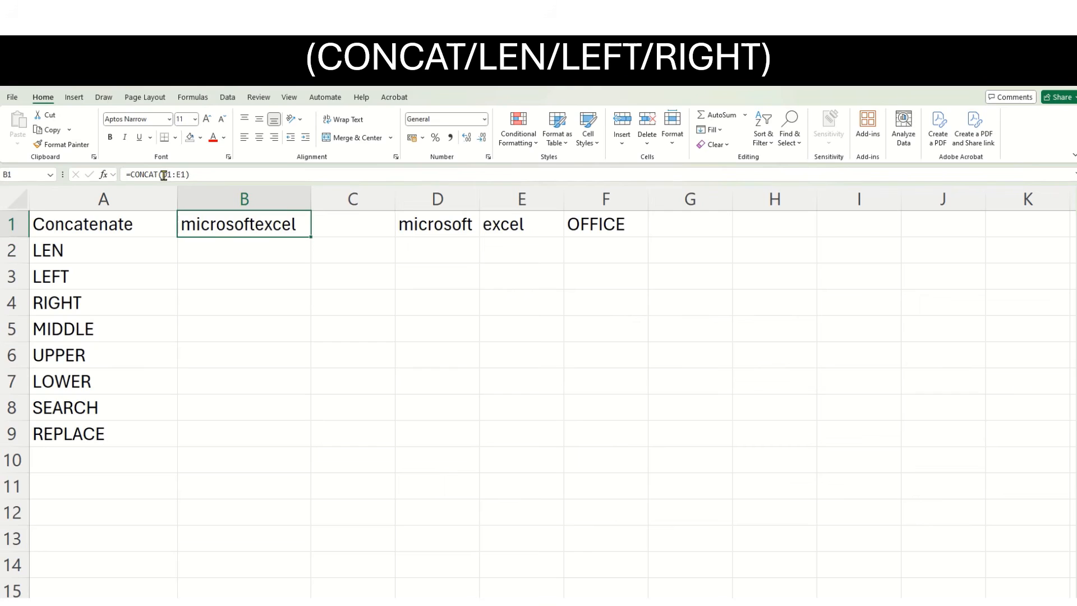
left_click_drag(164, 175, 184, 175)
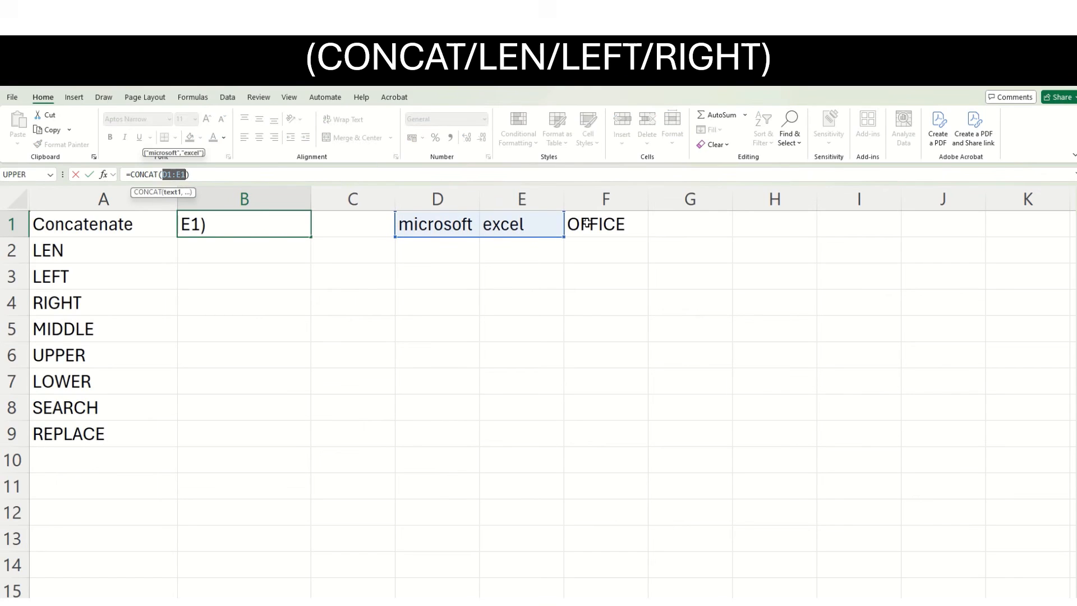
left_click_drag(587, 224, 473, 225)
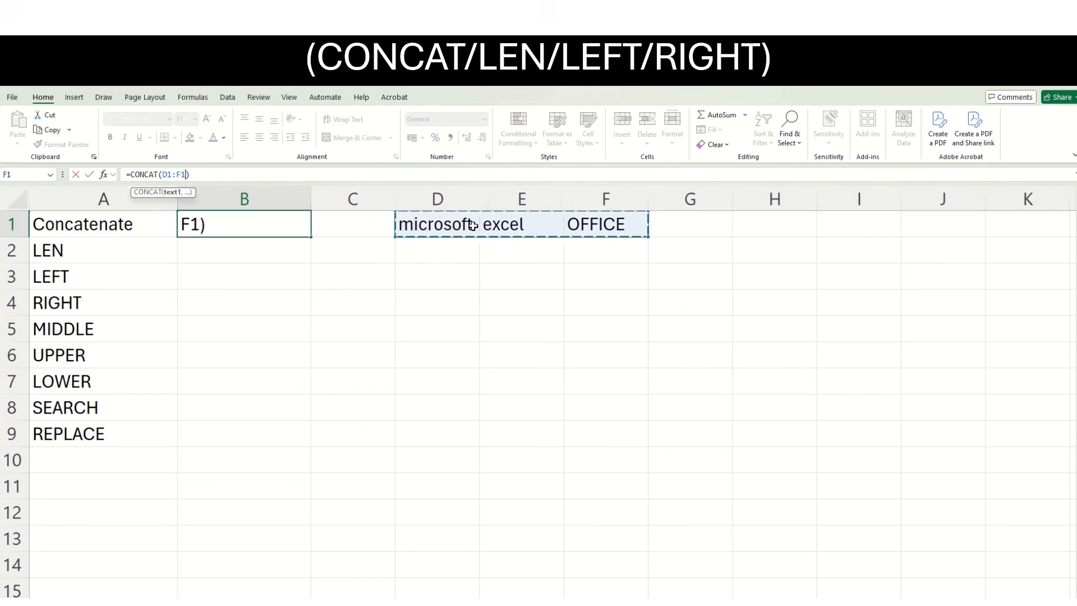
key("Return")
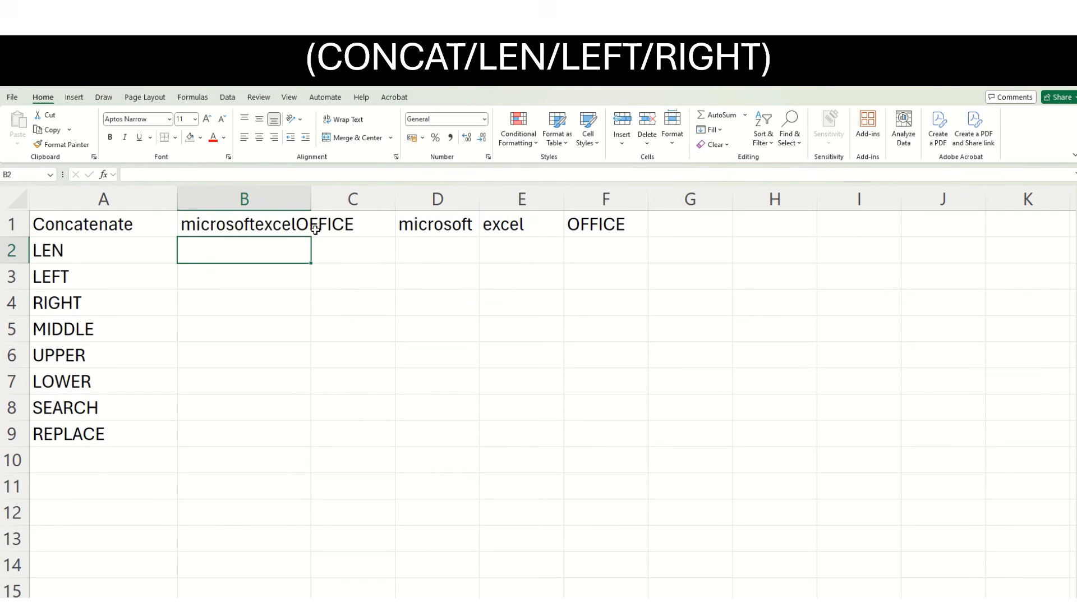
Reduce the CONCAT range in B1 to D1:E1 so it joins only microsoft and excel.
left_click(249, 231)
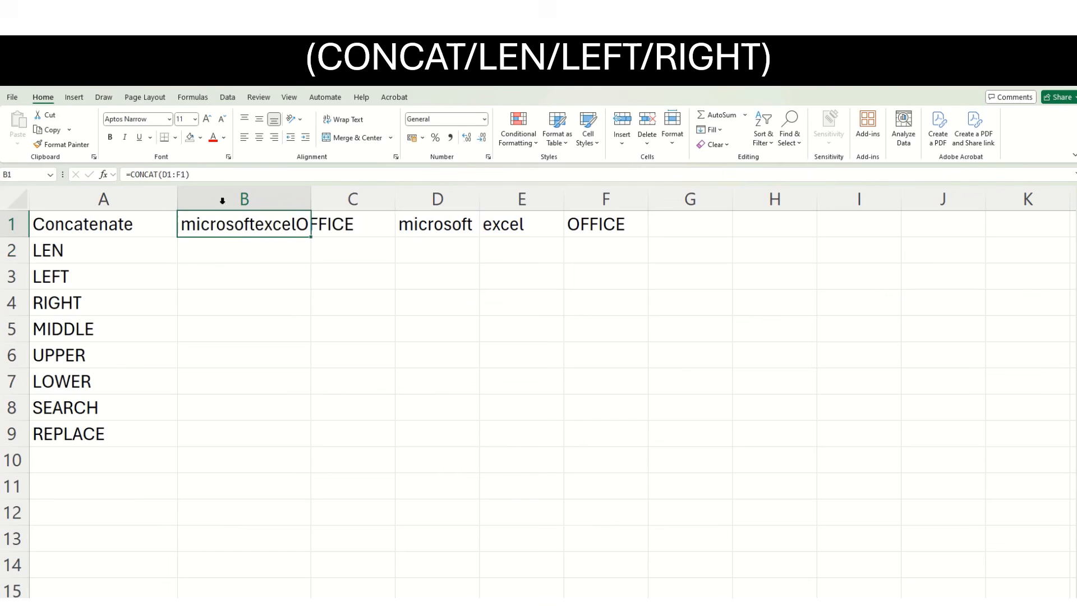
left_click(182, 173)
type("\\")
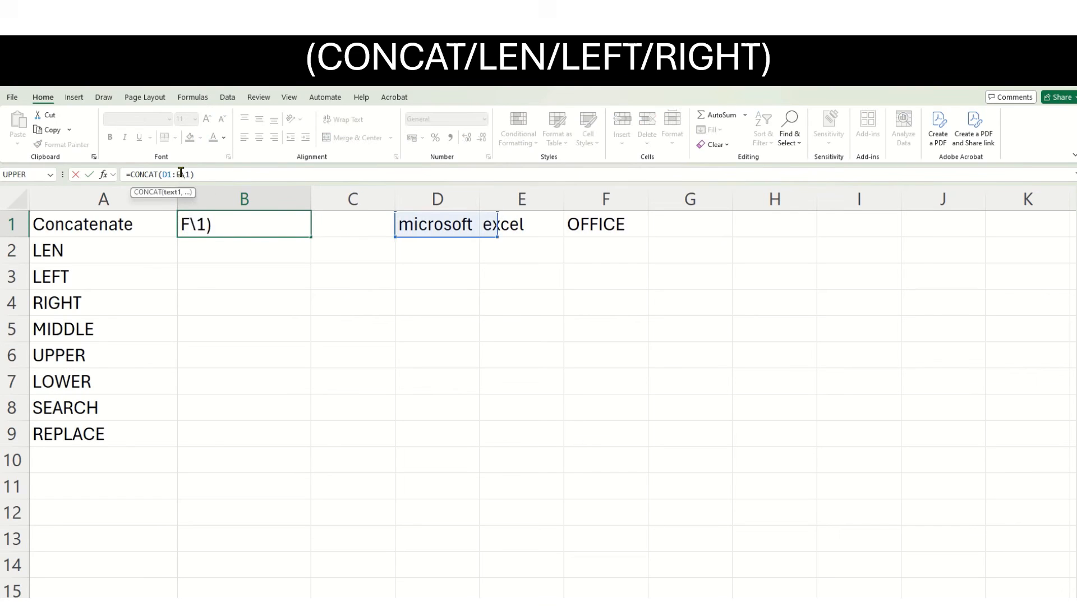
key("BackSpace")
key("BackSpace")
type("E")
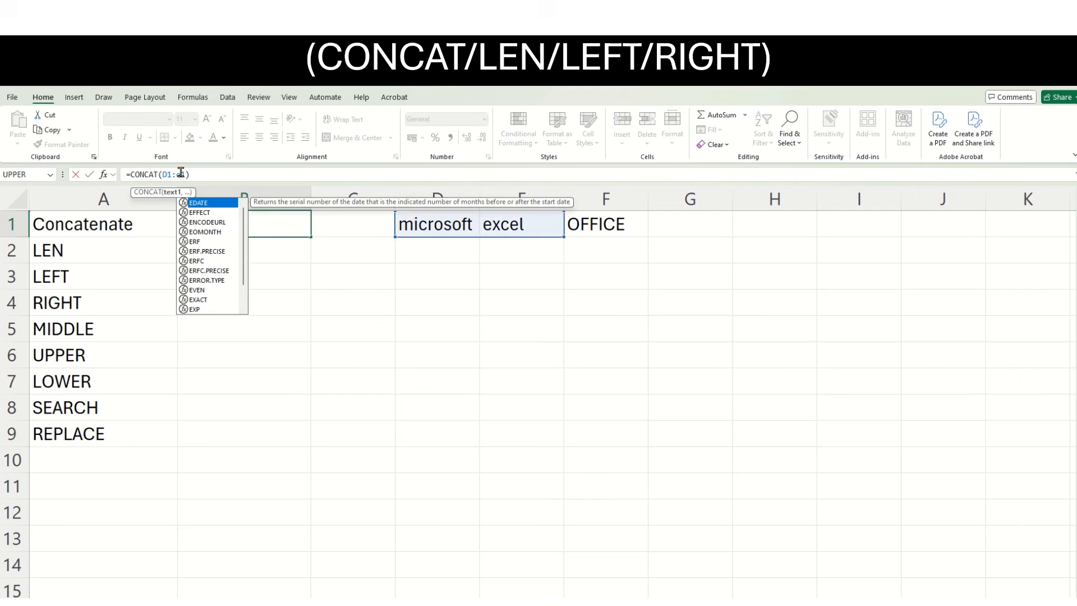
key("Return")
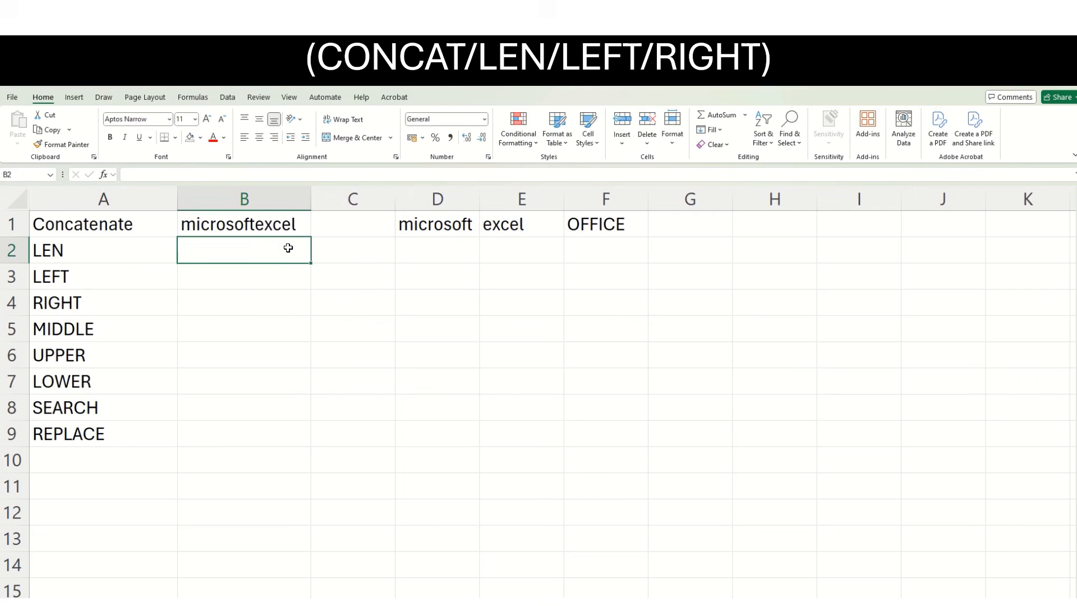
Enter =LEN(D1) in B2 to count the characters in the word microsoft.
left_click(116, 252)
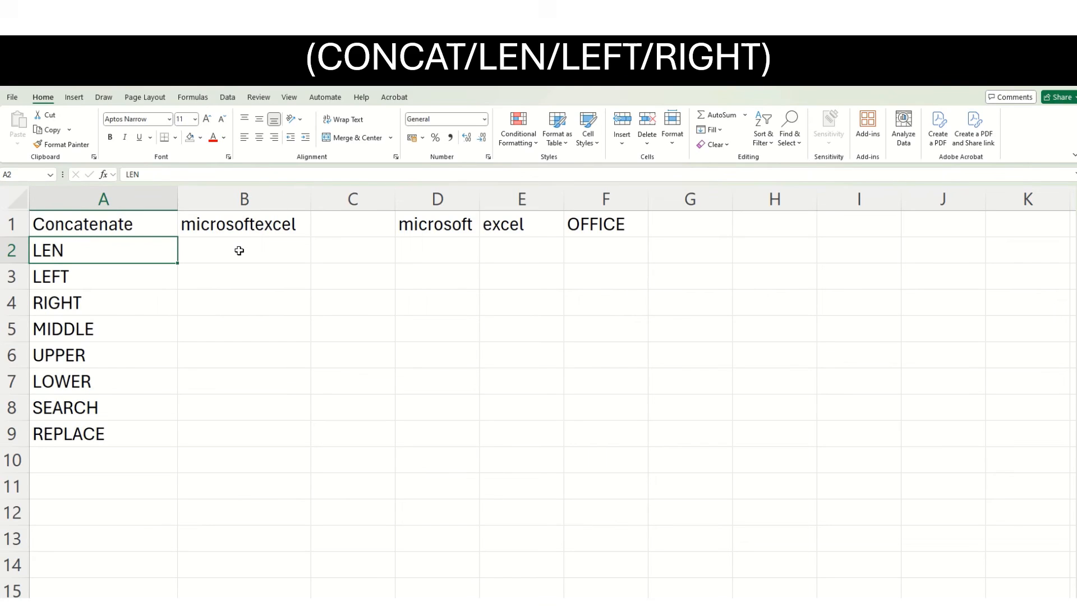
left_click(239, 251)
type("=L")
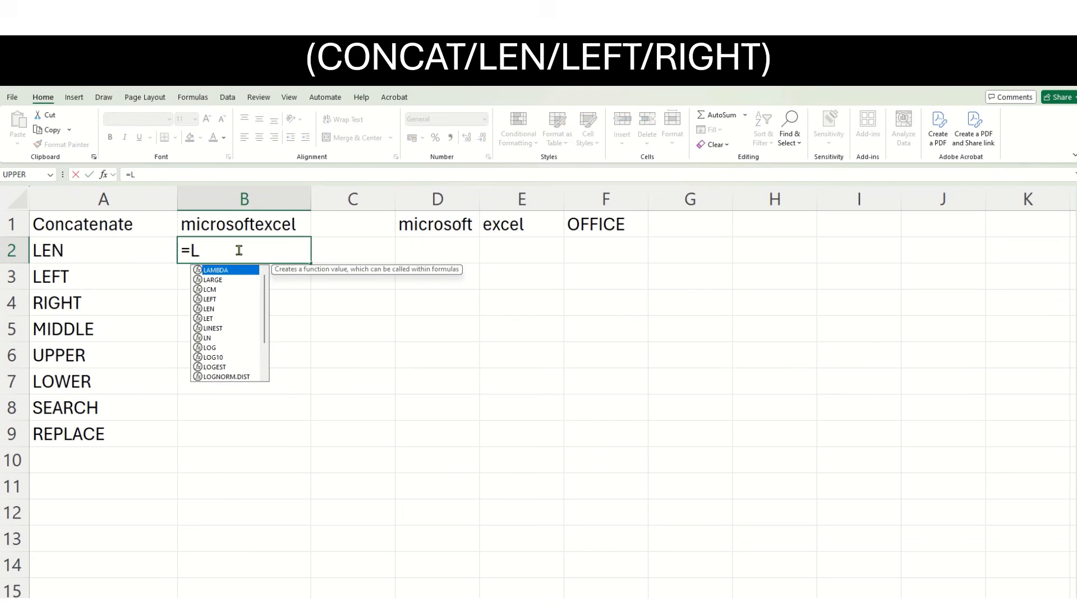
type("EN")
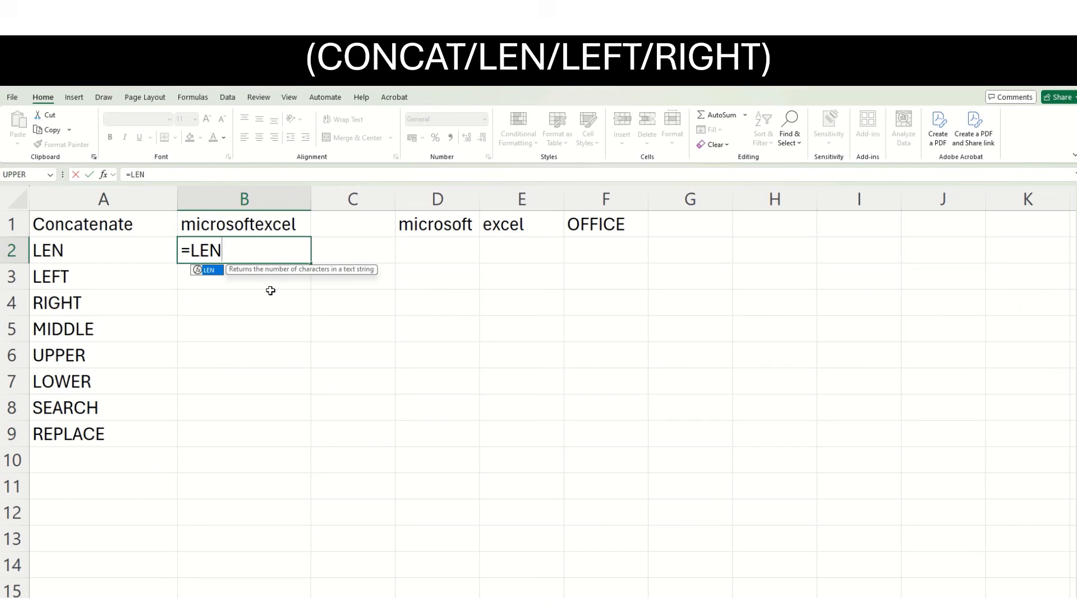
type("(")
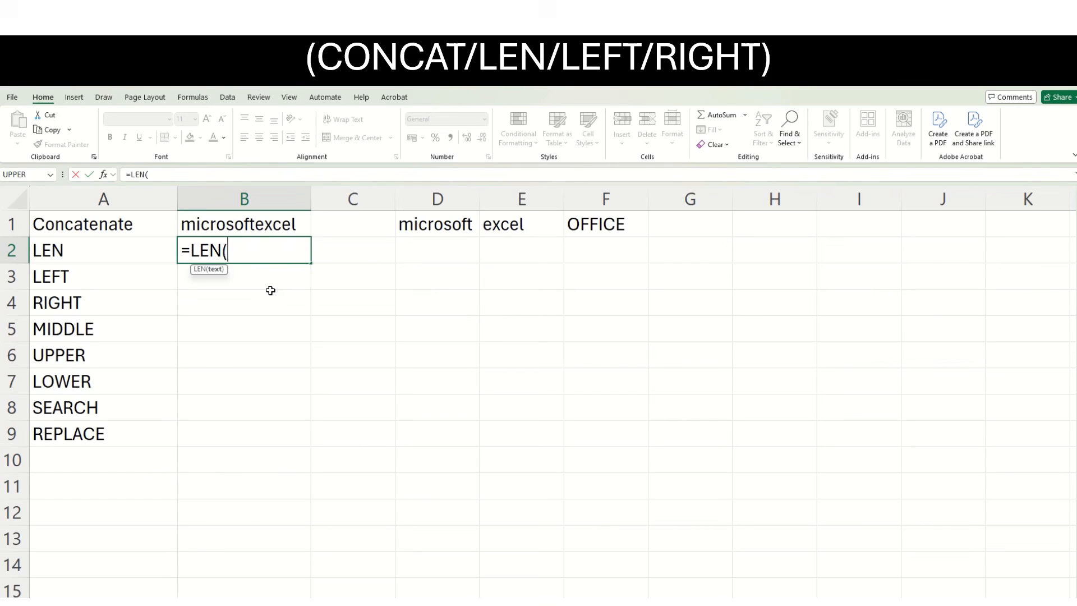
left_click(454, 227)
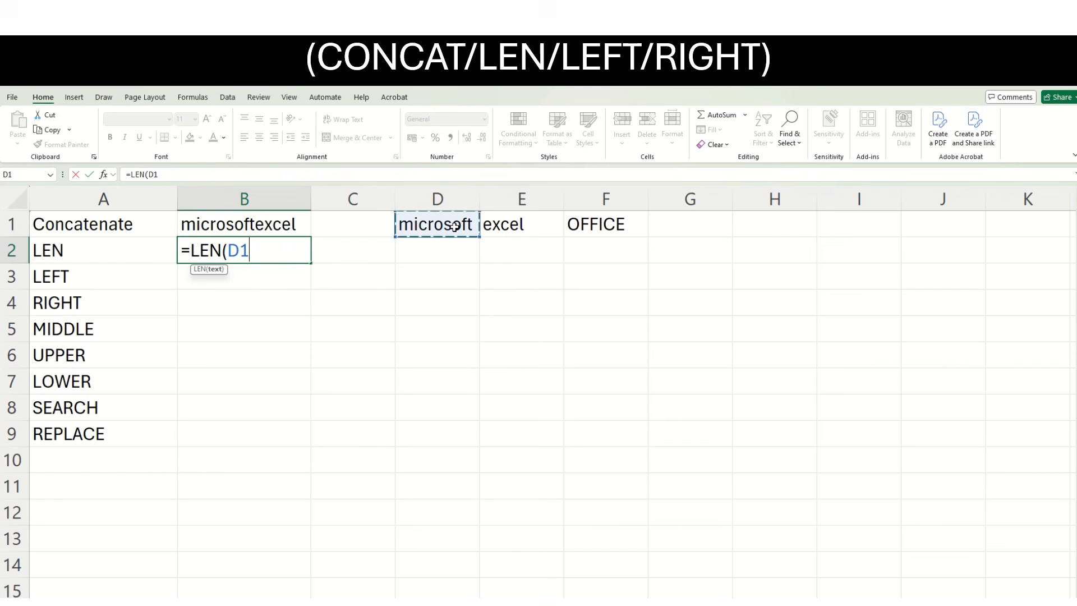
type(")")
key("Return")
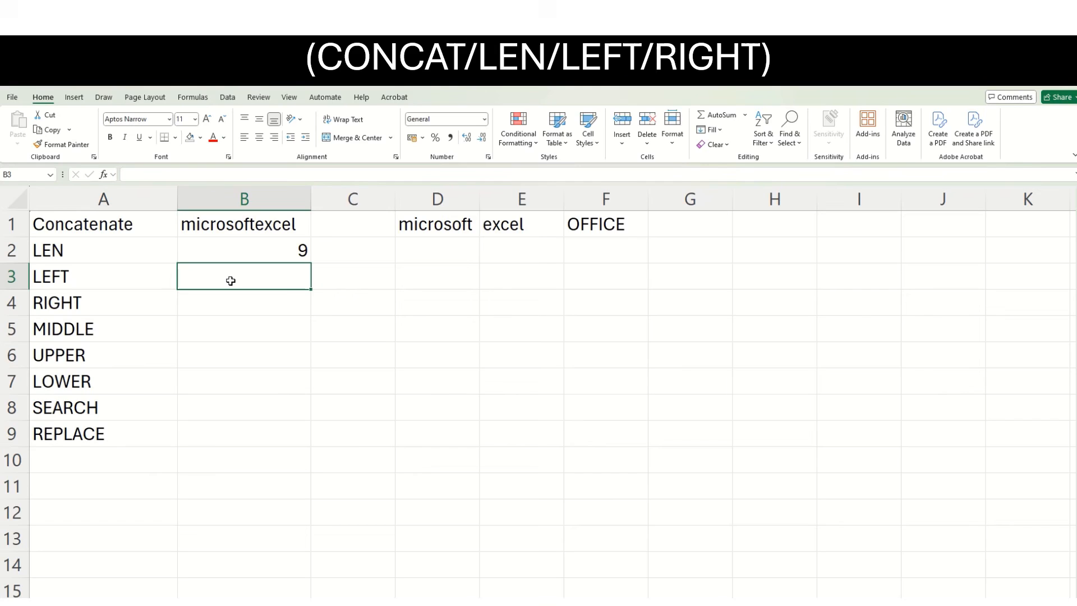
Enter =LEFT(D1,5) in B3 to extract the first five characters of microsoft.
left_click(422, 231)
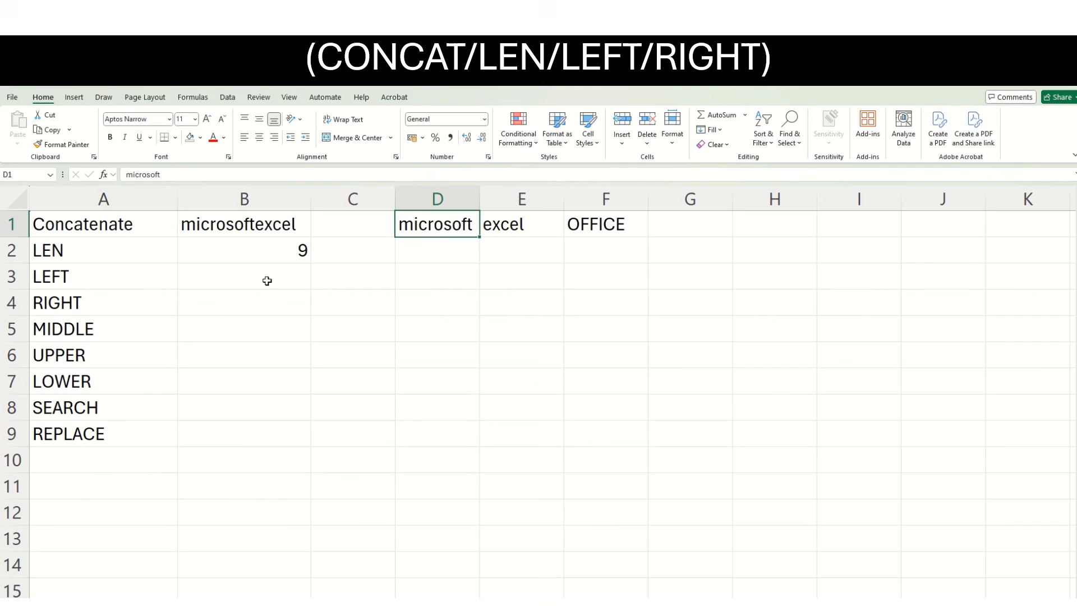
left_click(234, 283)
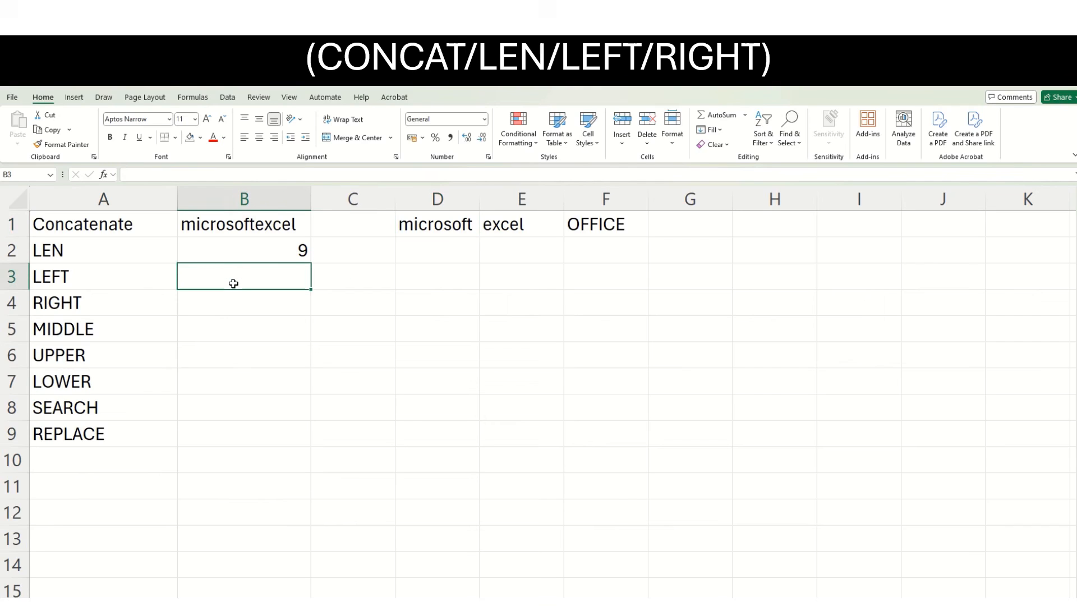
type("=LEFT")
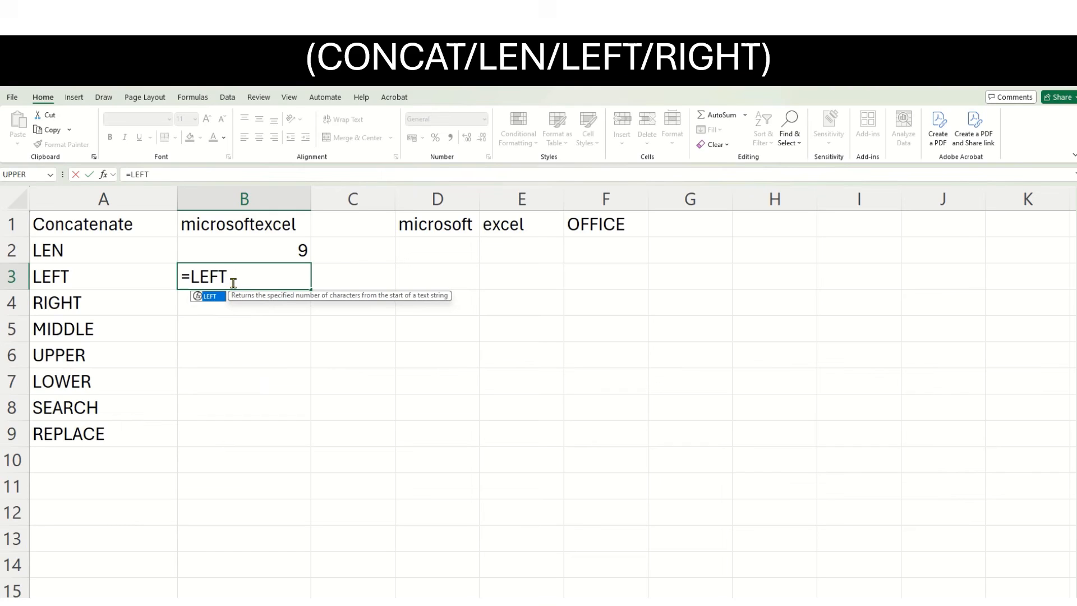
type("(")
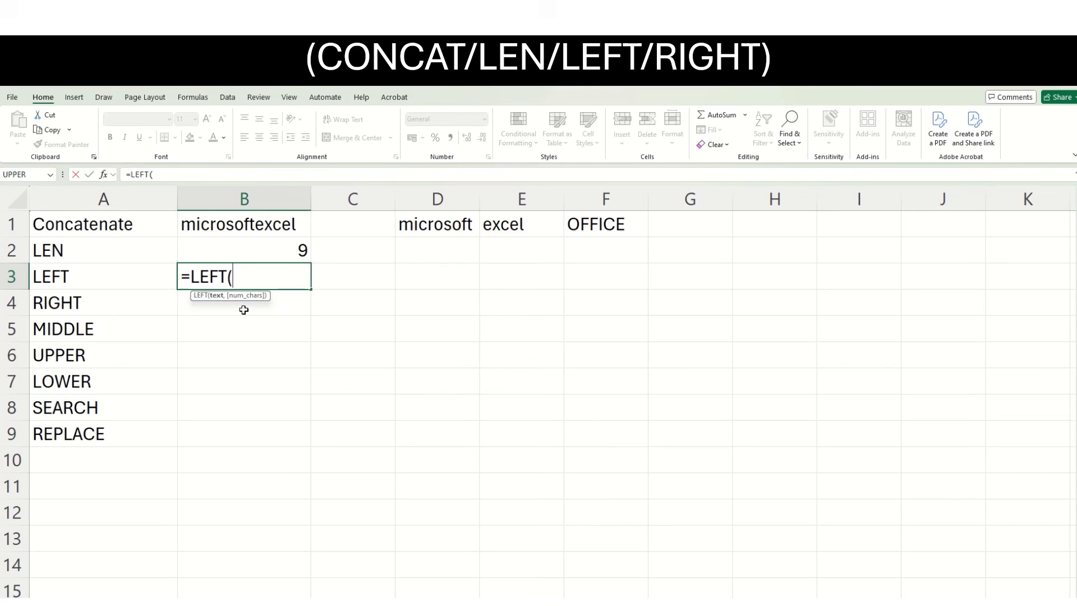
left_click(410, 223)
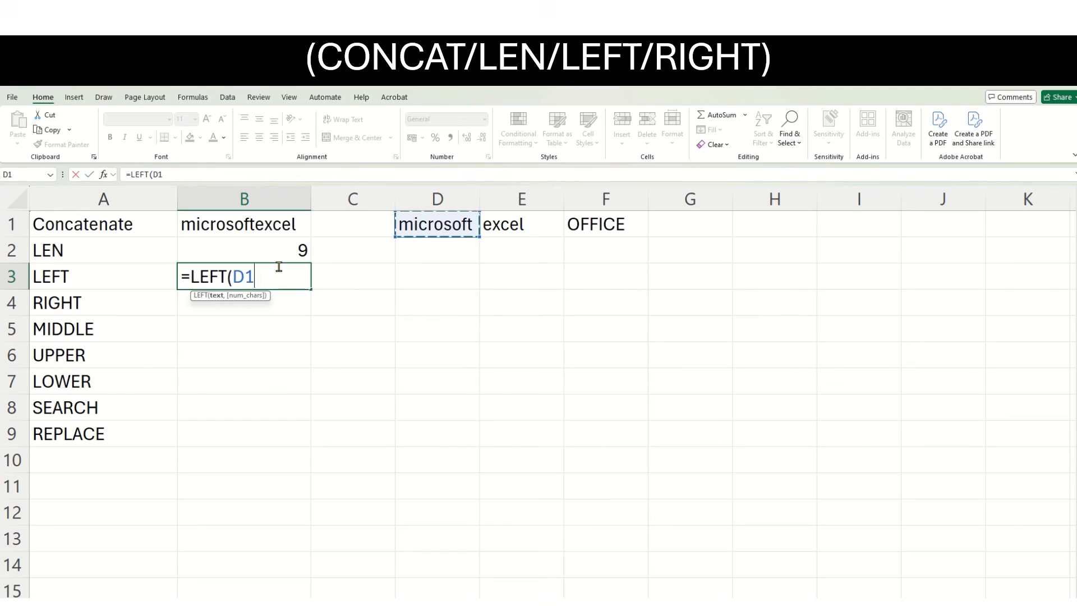
type(",")
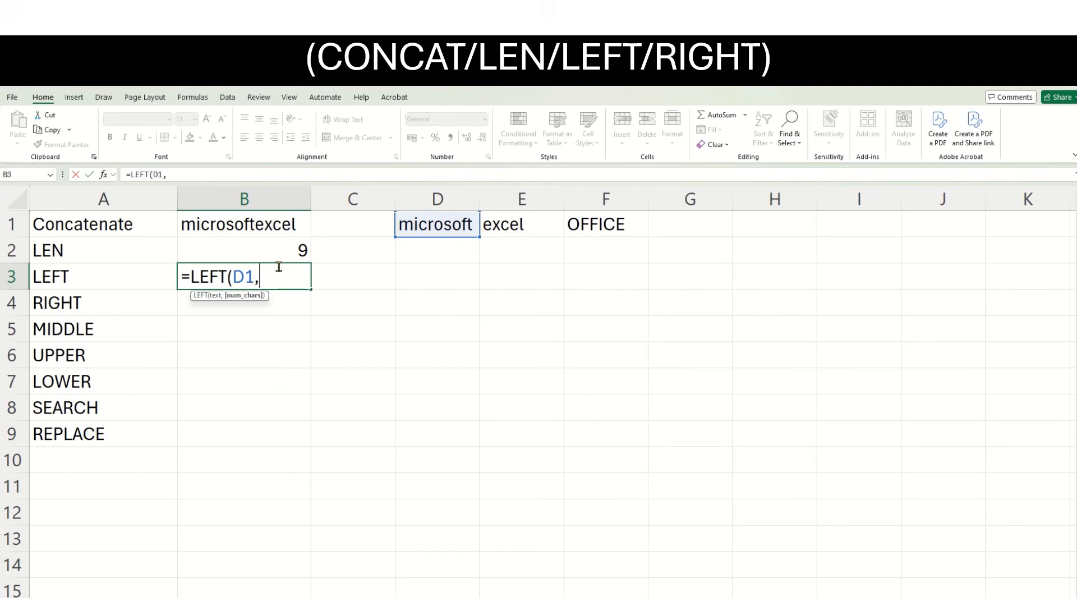
type("5)")
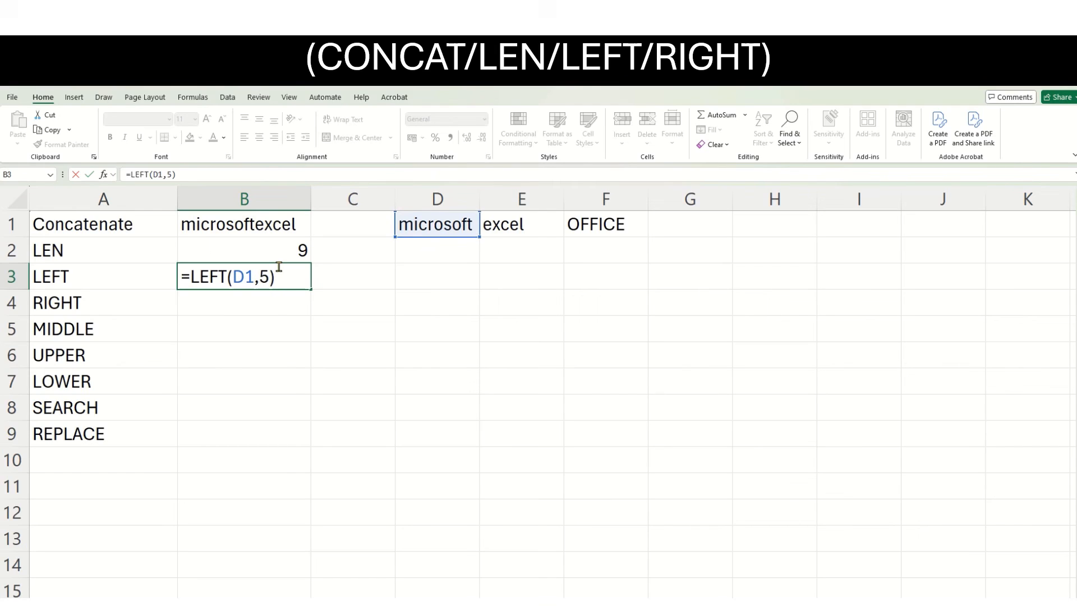
key("Return")
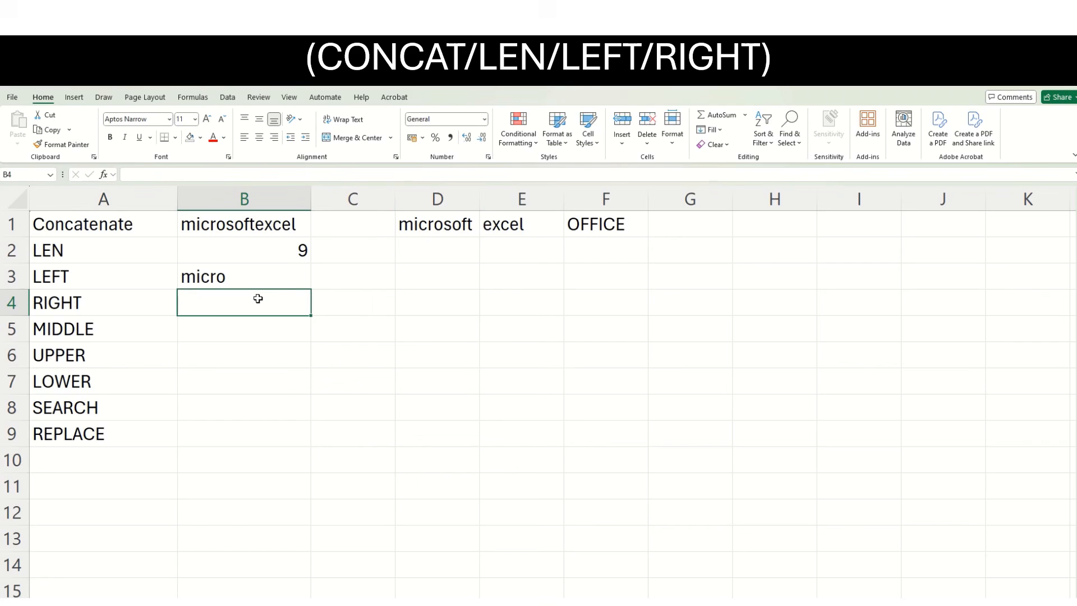
Enter =RIGHT(D1,4) in B4 to extract the last four characters of microsoft.
type("=")
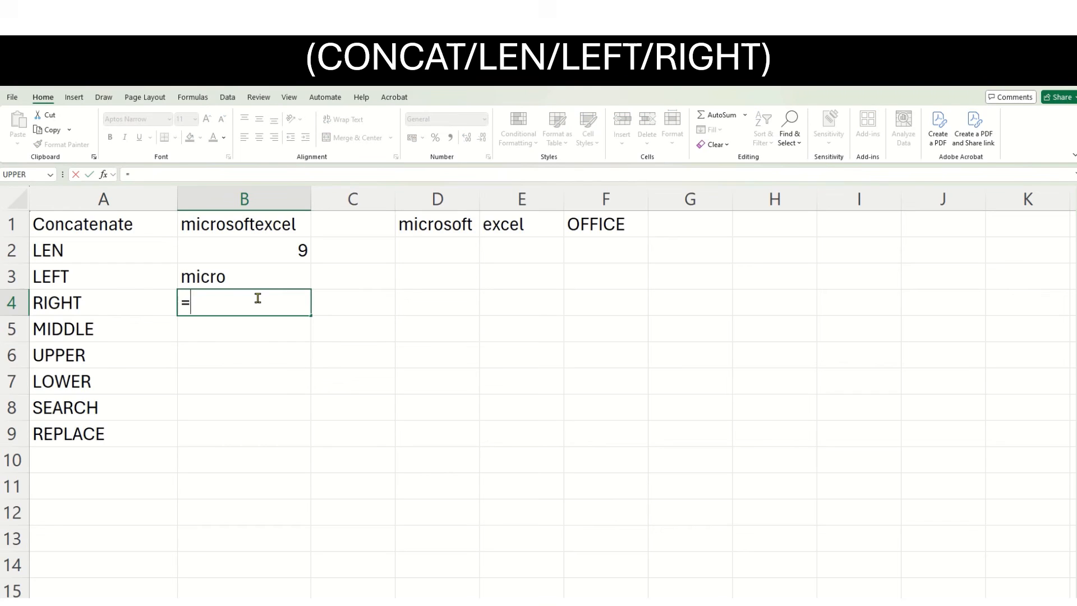
type("RIGHT(")
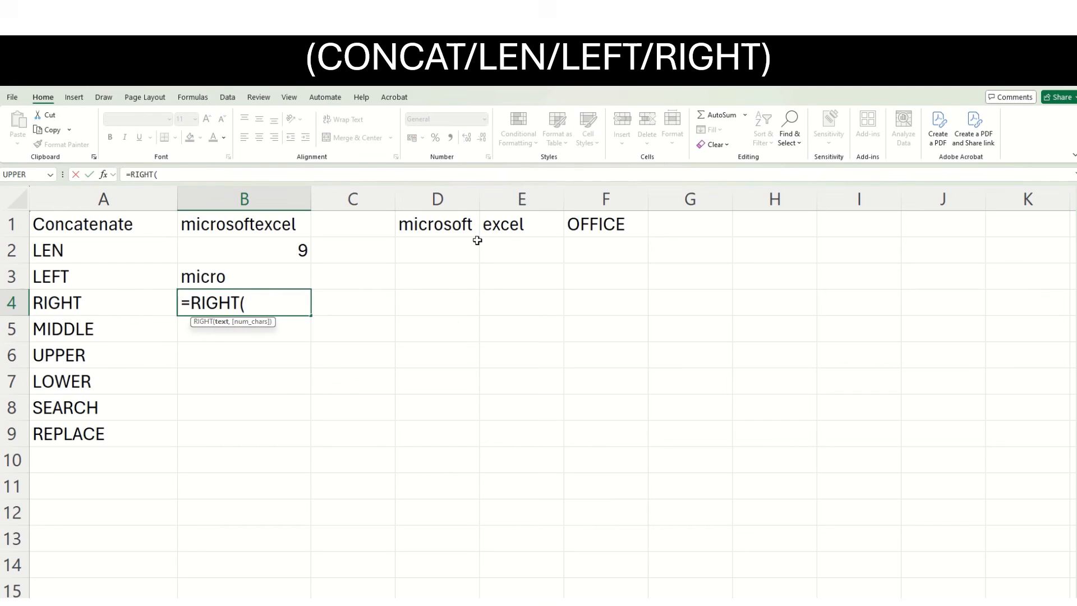
left_click(506, 231)
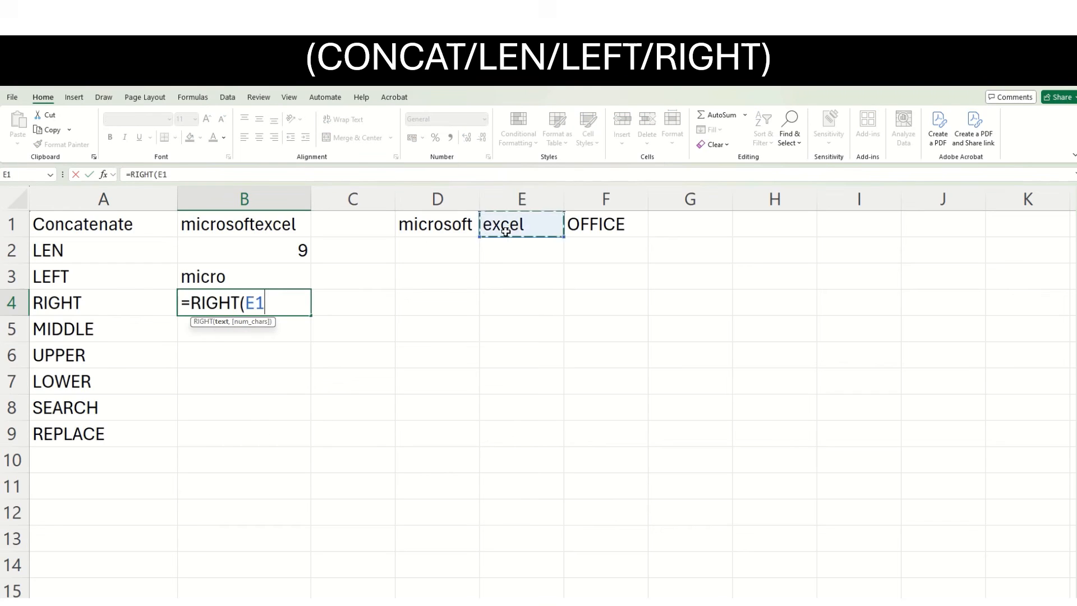
left_click(449, 225)
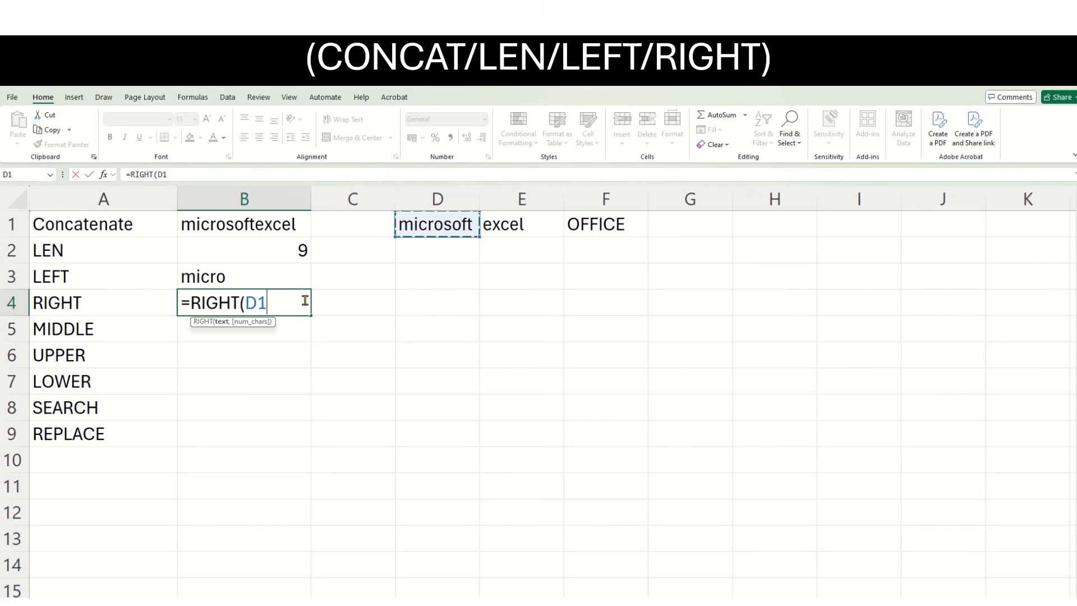
type(",")
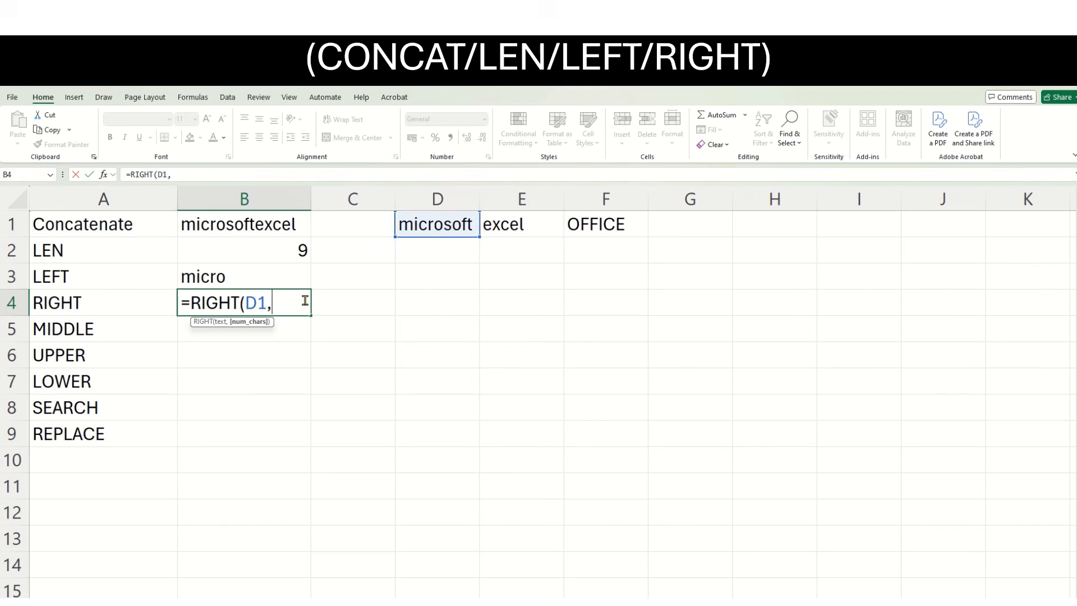
type("4)")
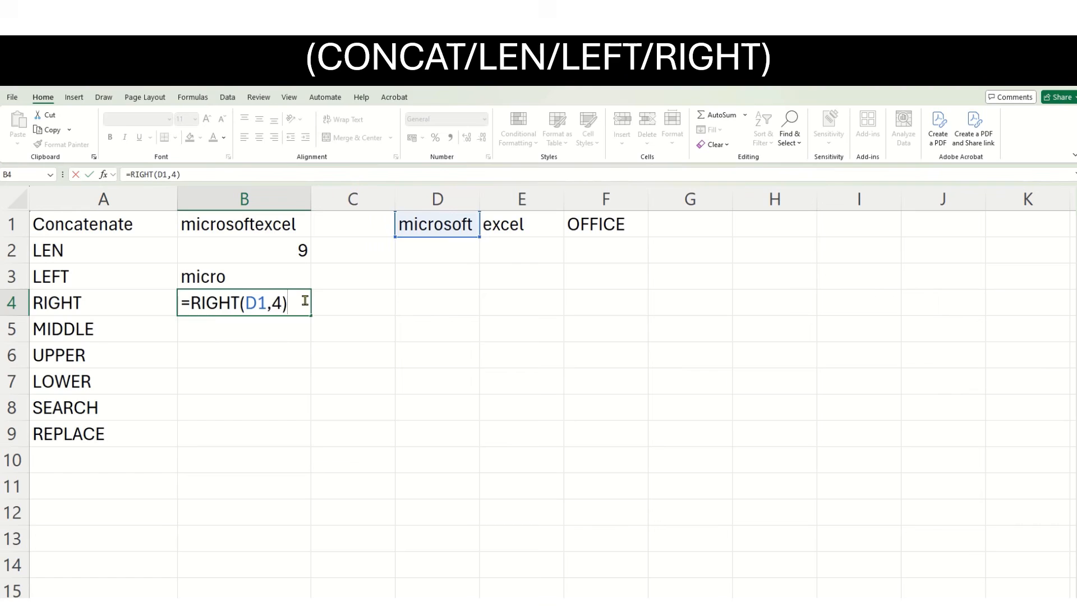
key("Return")
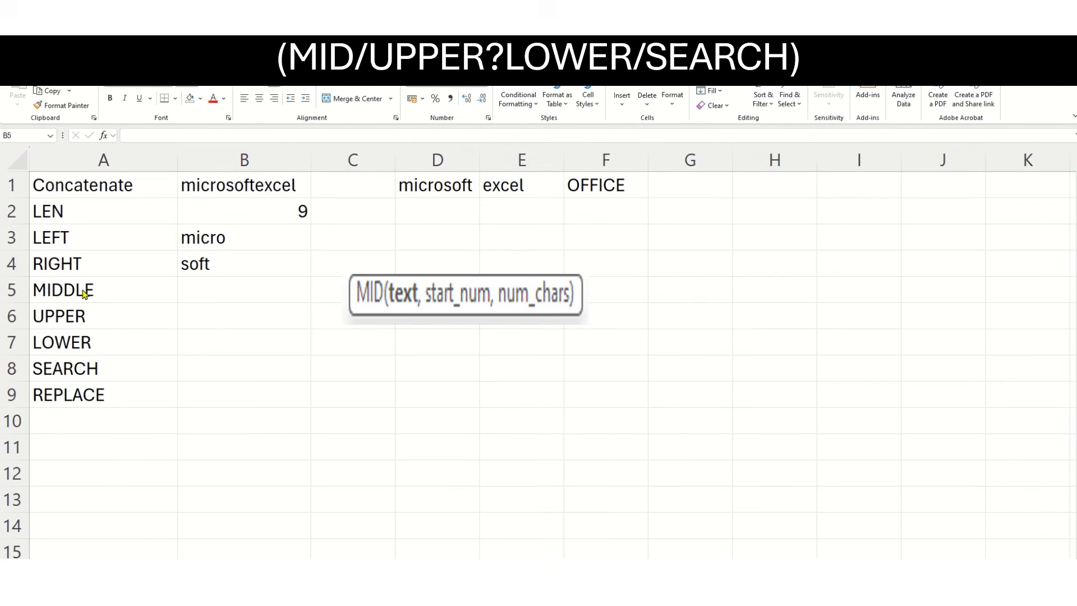
Enter =MID(D1,3,2) in B5 to extract two characters of microsoft starting from the third.
left_click(197, 289)
type("=")
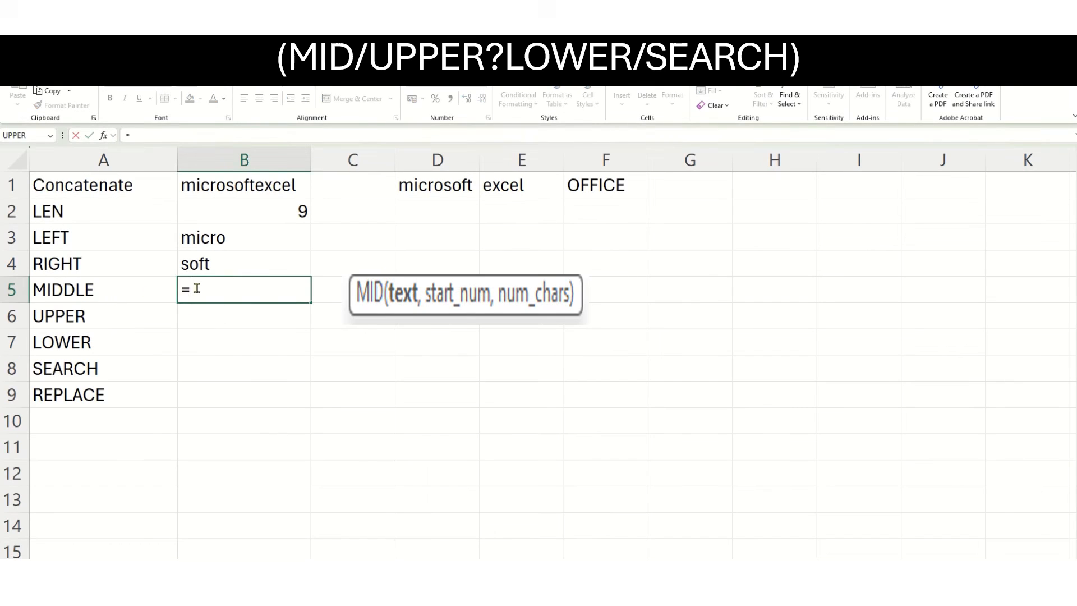
type("mid")
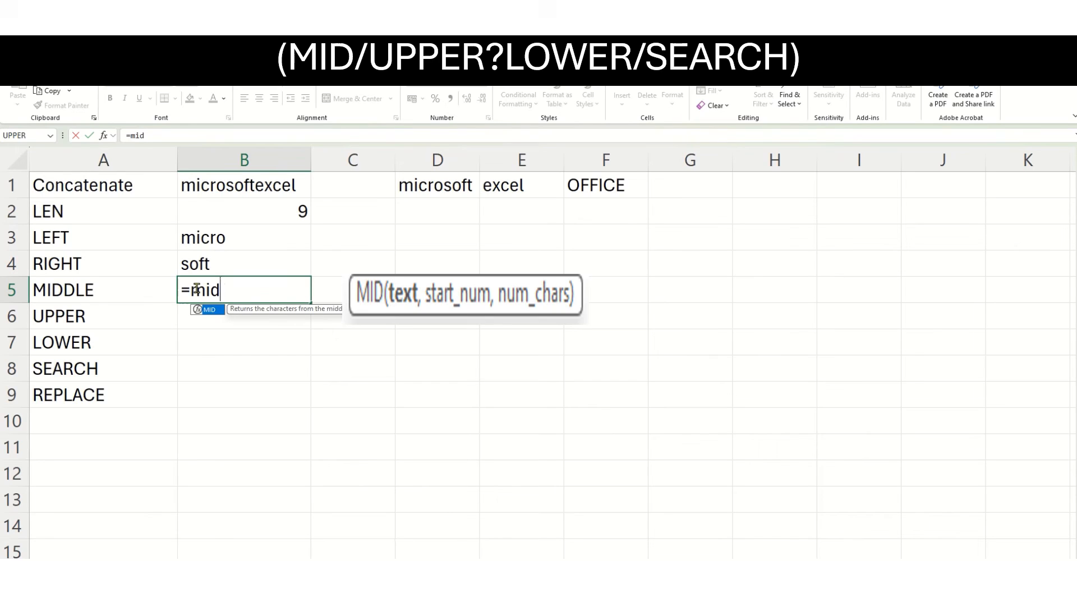
type("(")
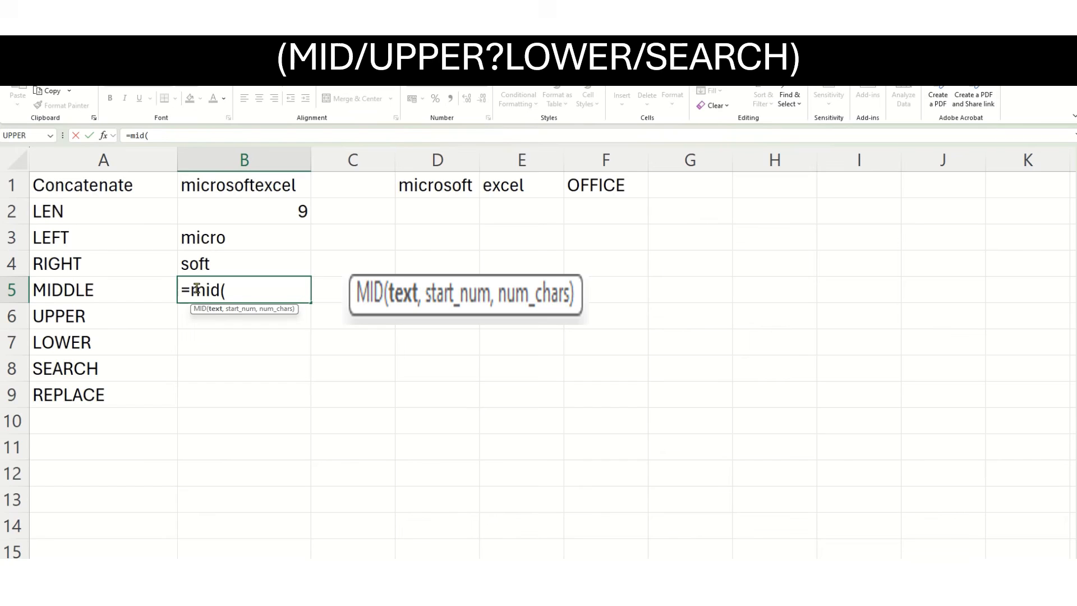
left_click(443, 185)
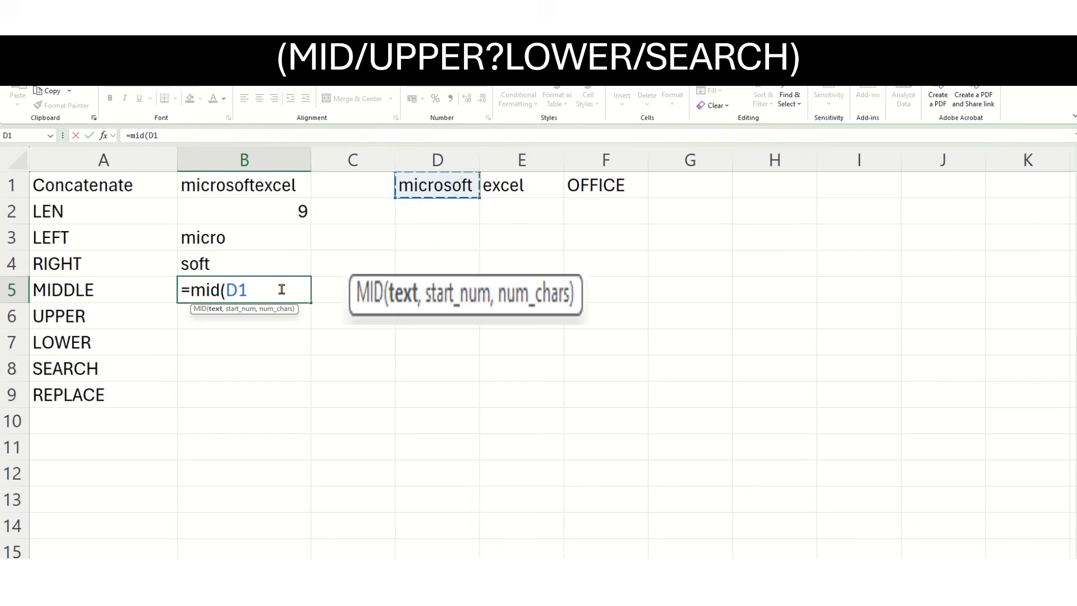
type(",3,2)")
key("Return")
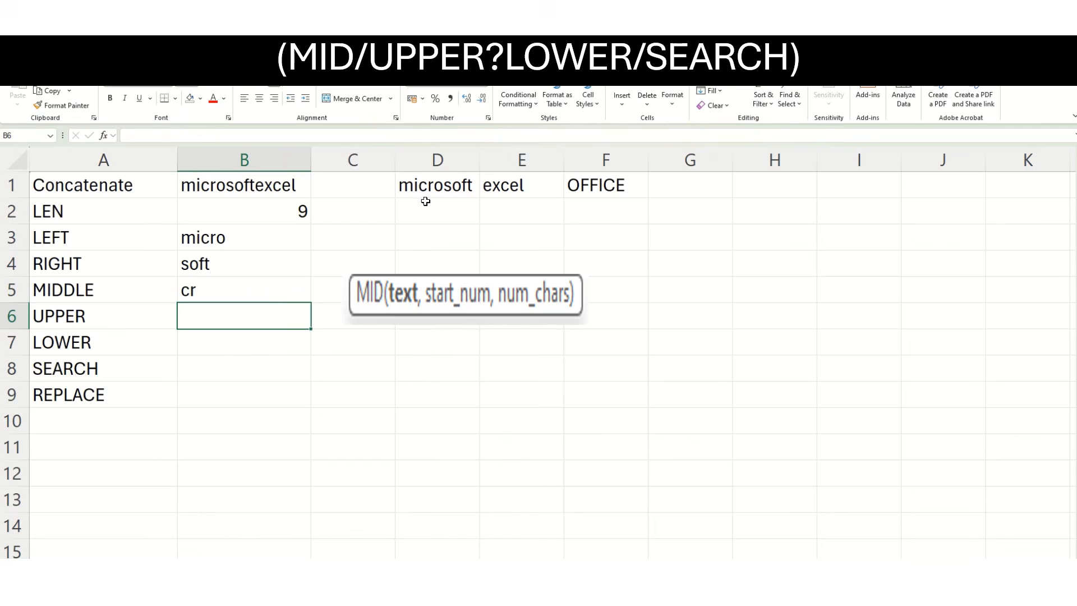
Change the number of characters in the MID formula in B5 to 5.
left_click(251, 290)
left_click(172, 136)
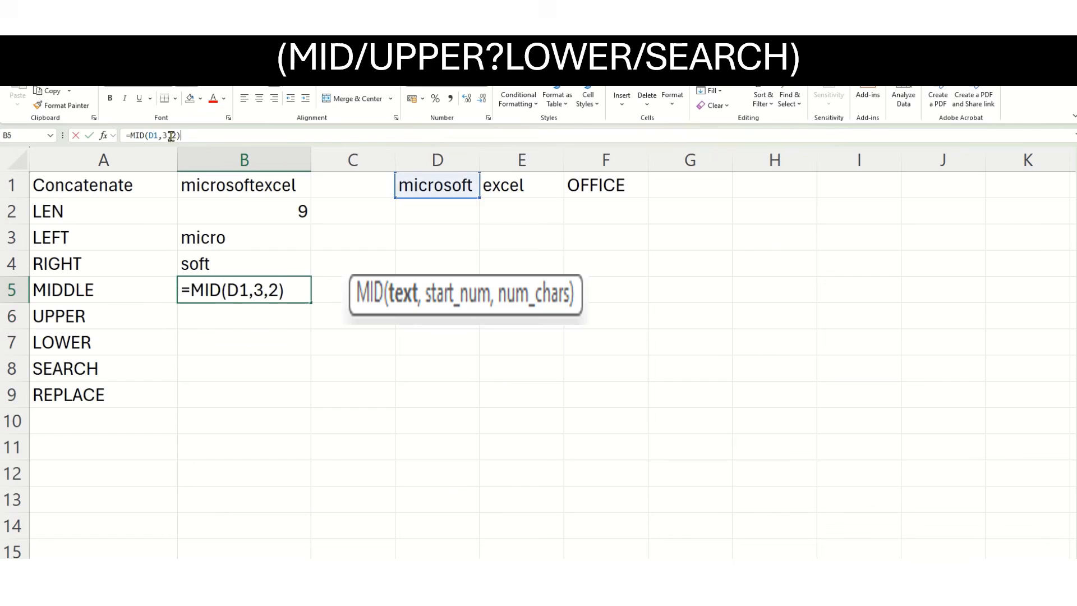
left_click_drag(172, 136, 174, 136)
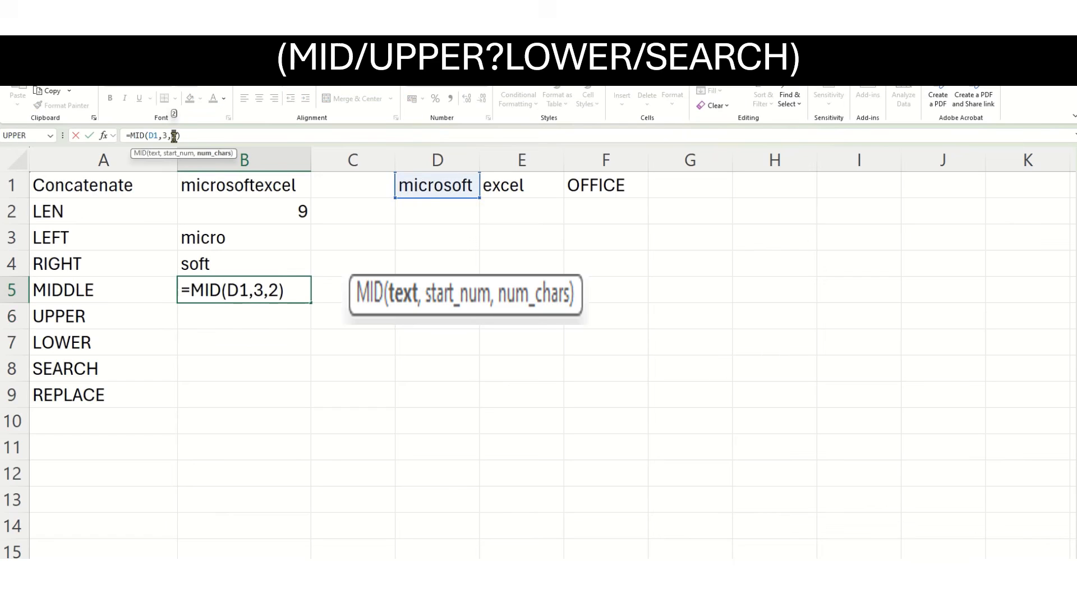
type("5")
key("Return")
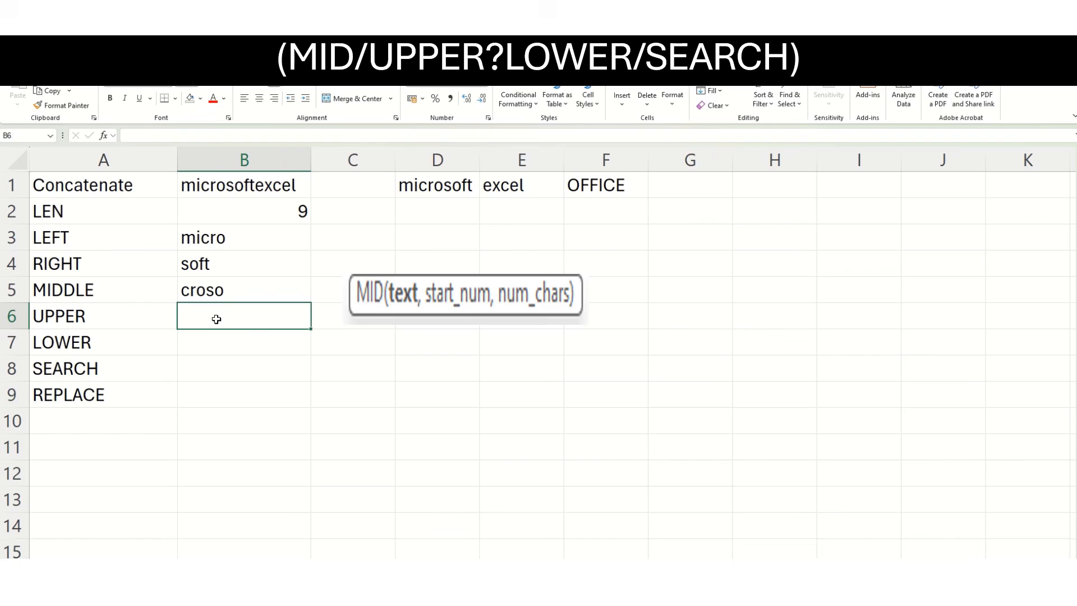
Enter =UPPER(D1) in B6 to convert microsoft to uppercase.
type("=")
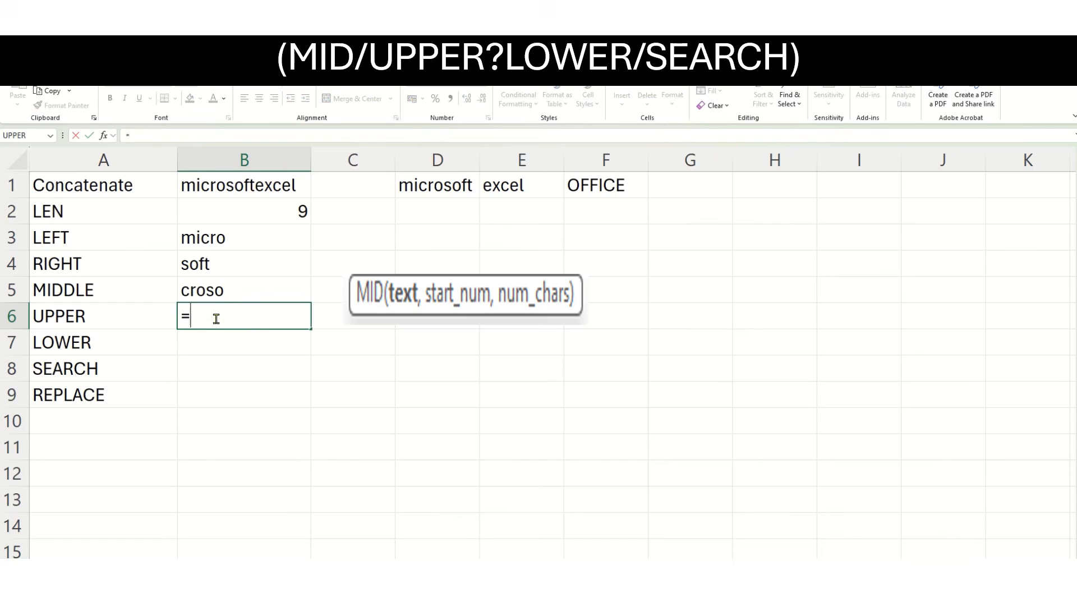
type("U")
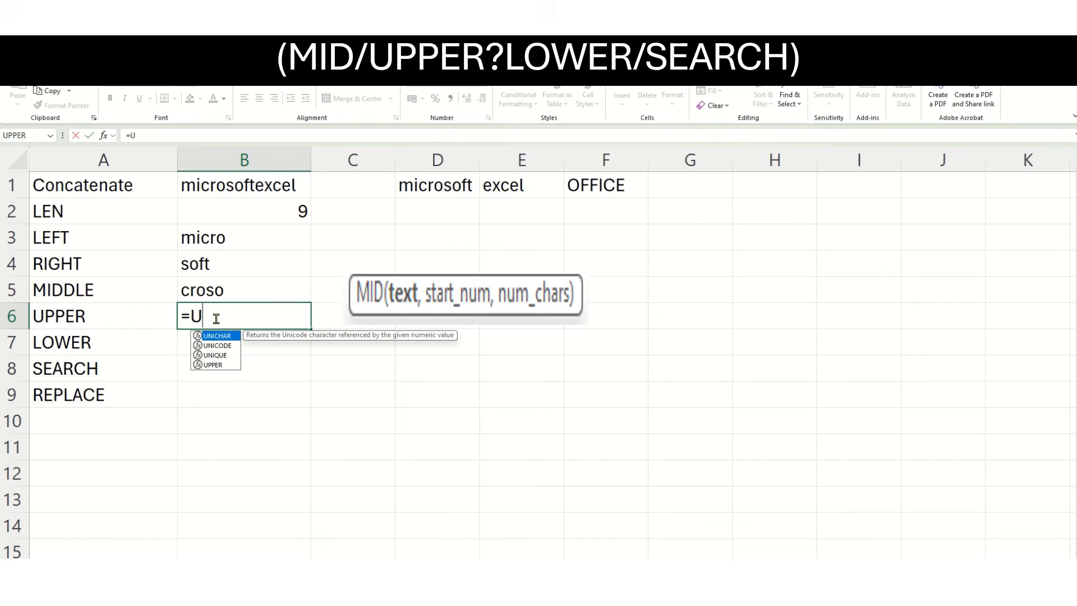
type("PPE")
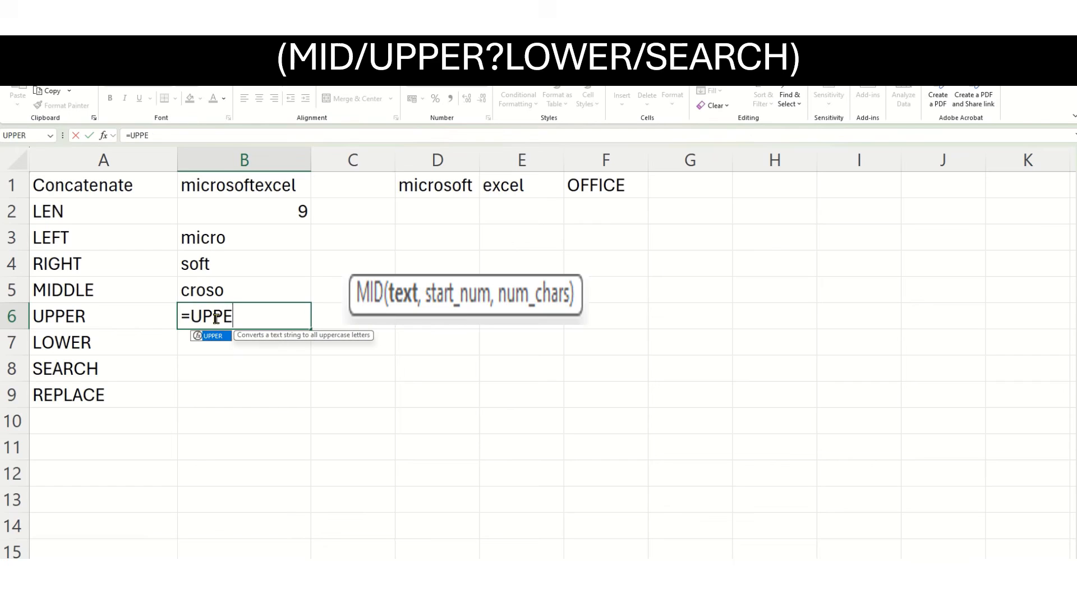
type("R(")
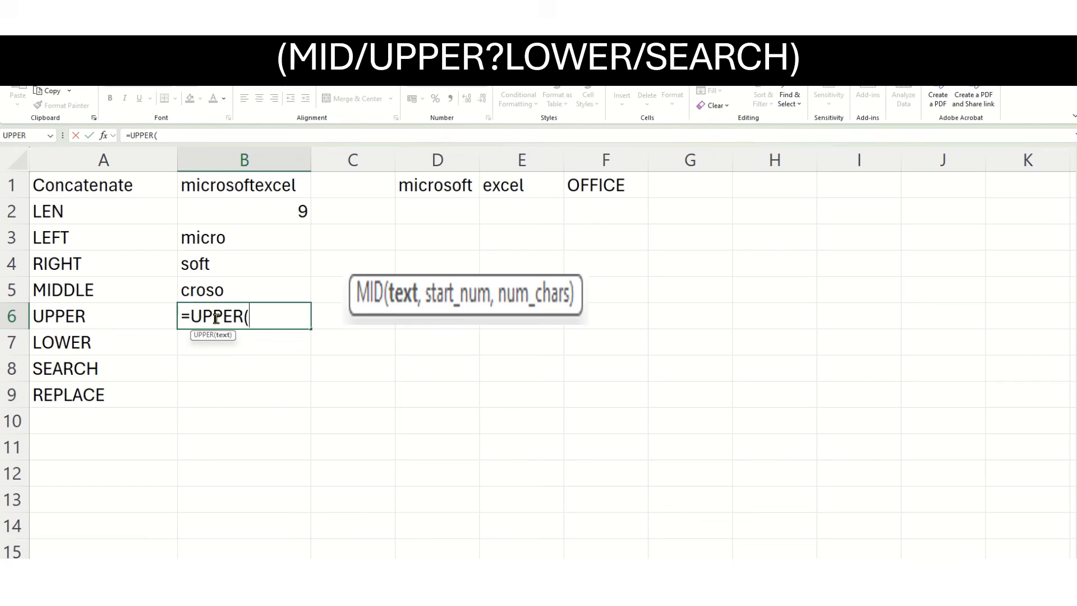
left_click(444, 188)
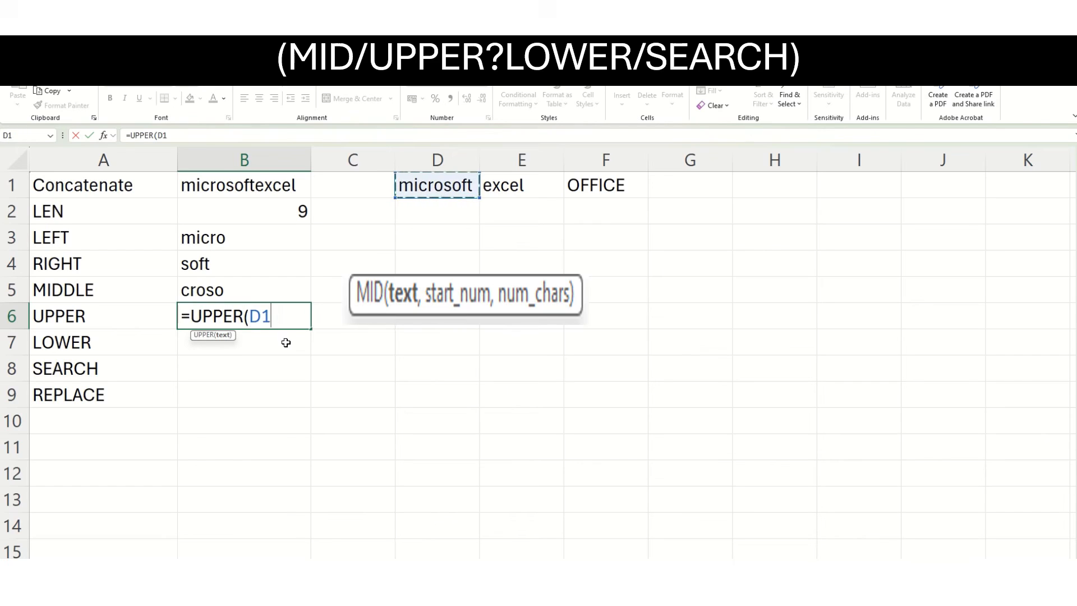
type(")")
key("Return")
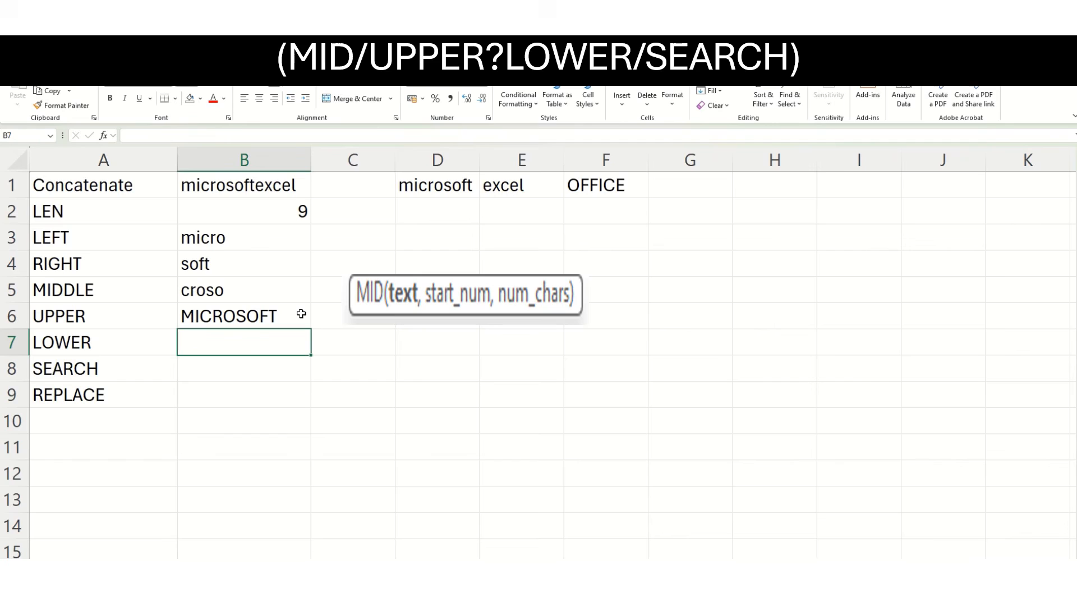
Enter =LOWER(F1) in B7 to convert OFFICE to lowercase.
type("=LOW")
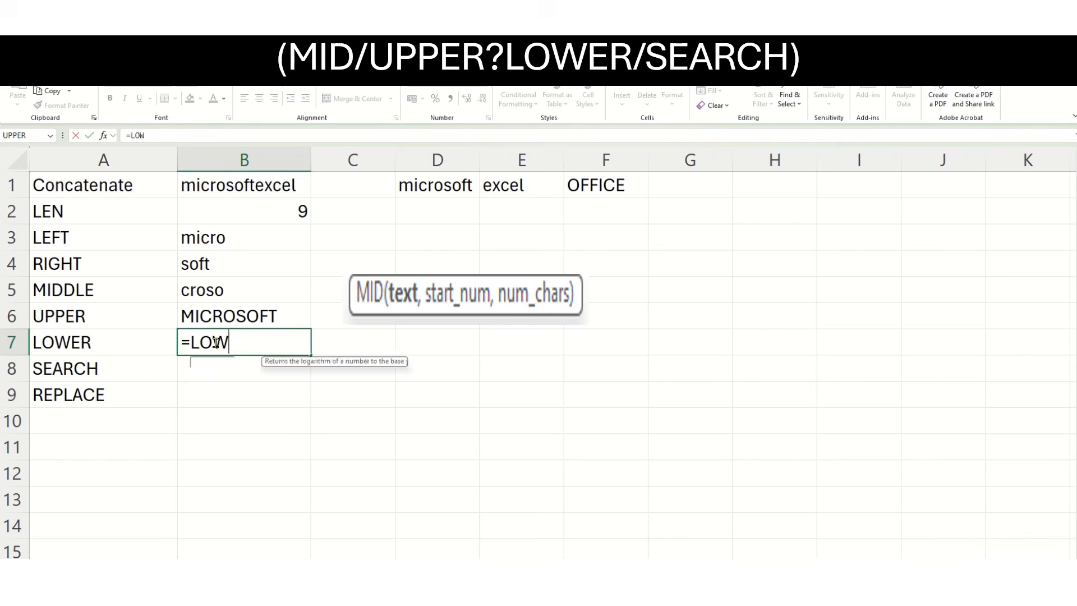
type("ER(")
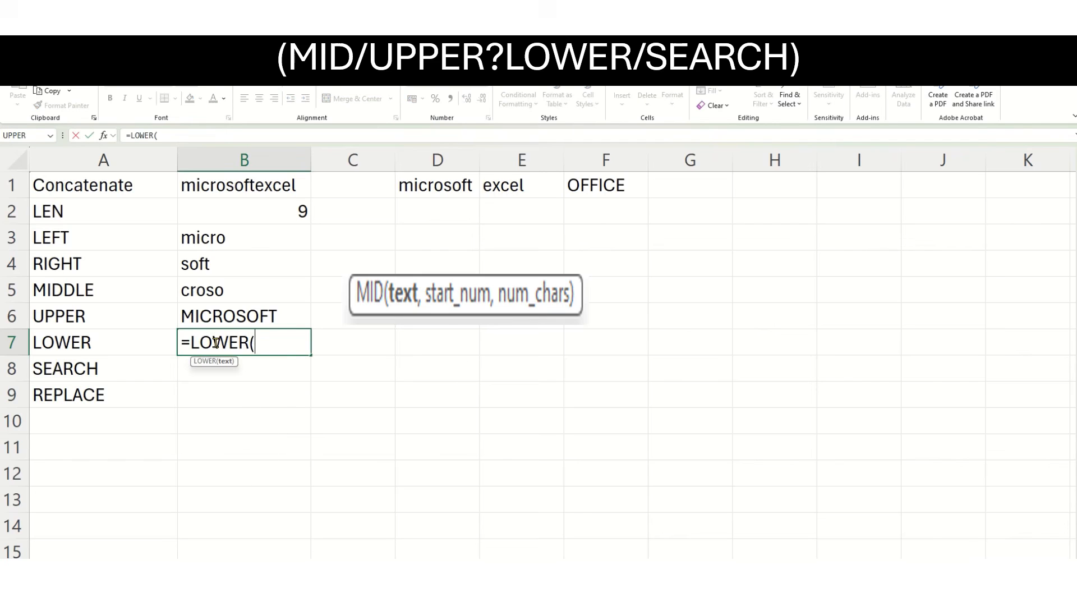
left_click(611, 178)
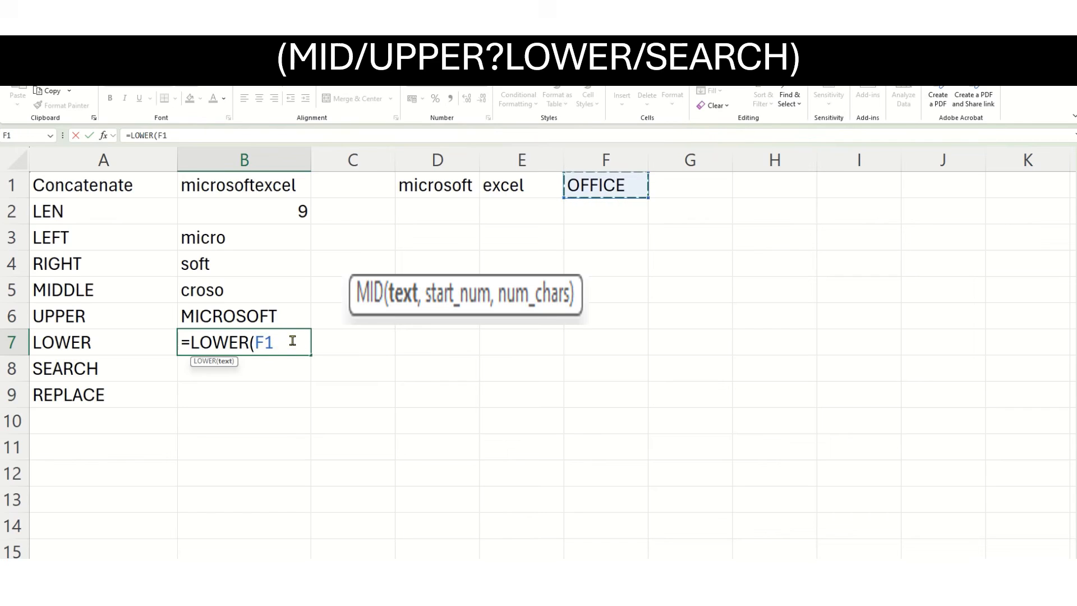
type(")")
key("Return")
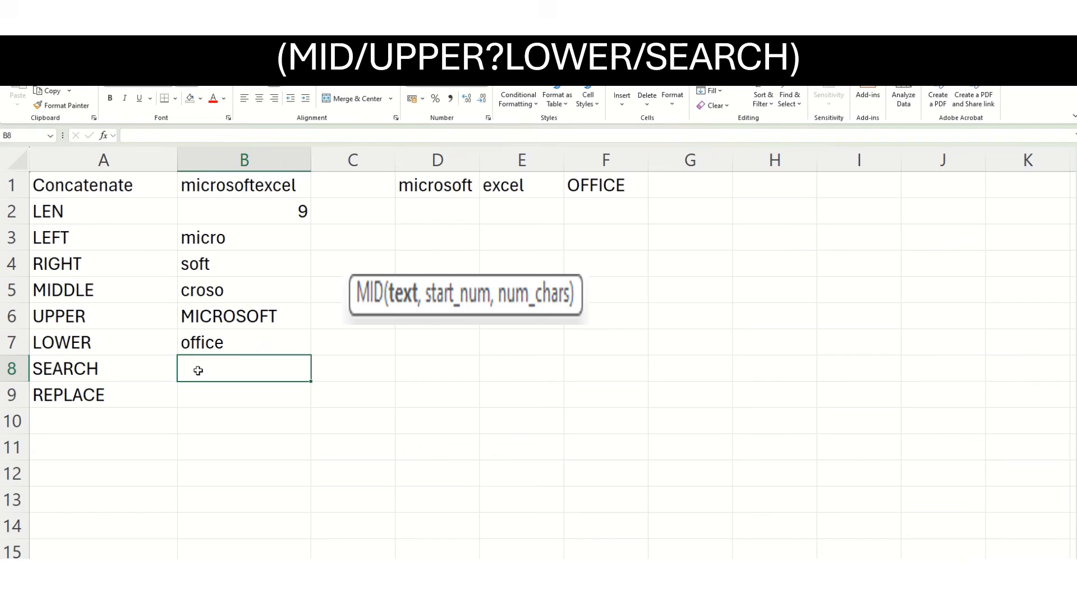
Enter =SEARCH("SOFT",D1,1) in B8 to find the position of SOFT within microsoft, and select the result cell.
type("=")
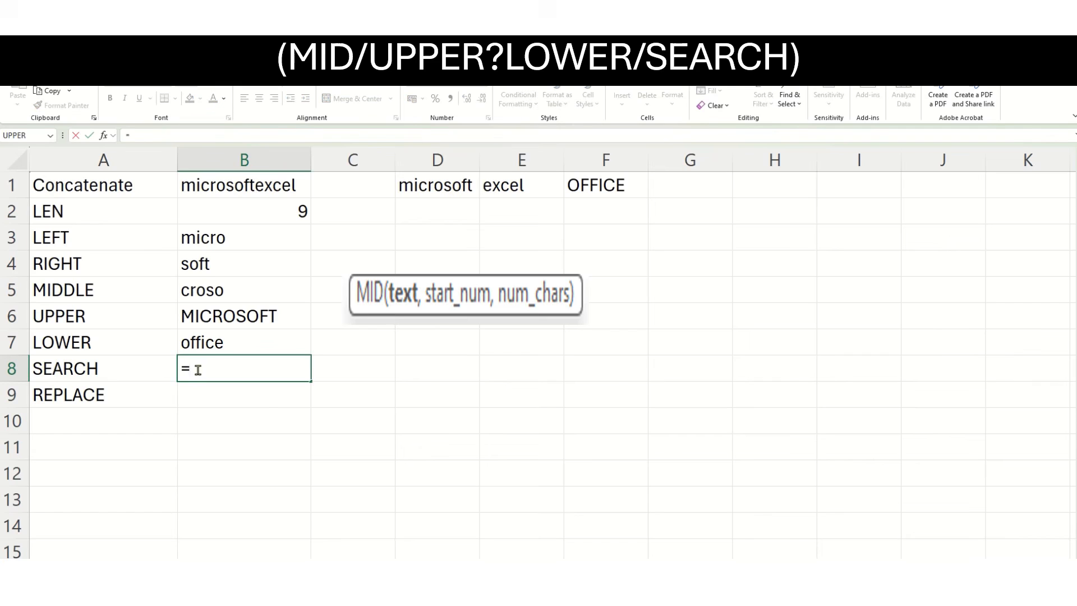
type("SEARCH")
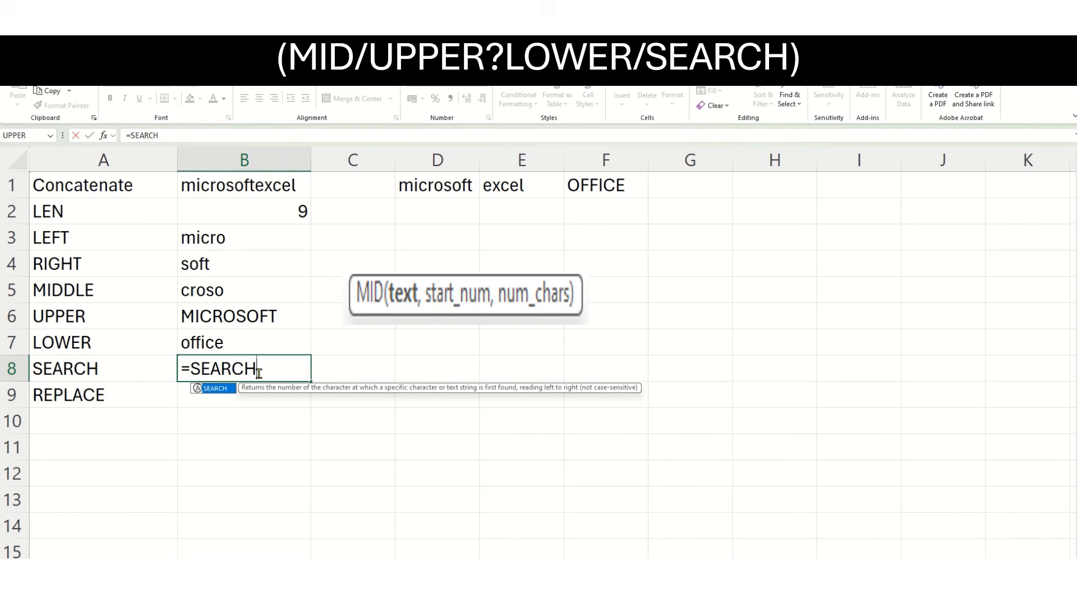
type("(")
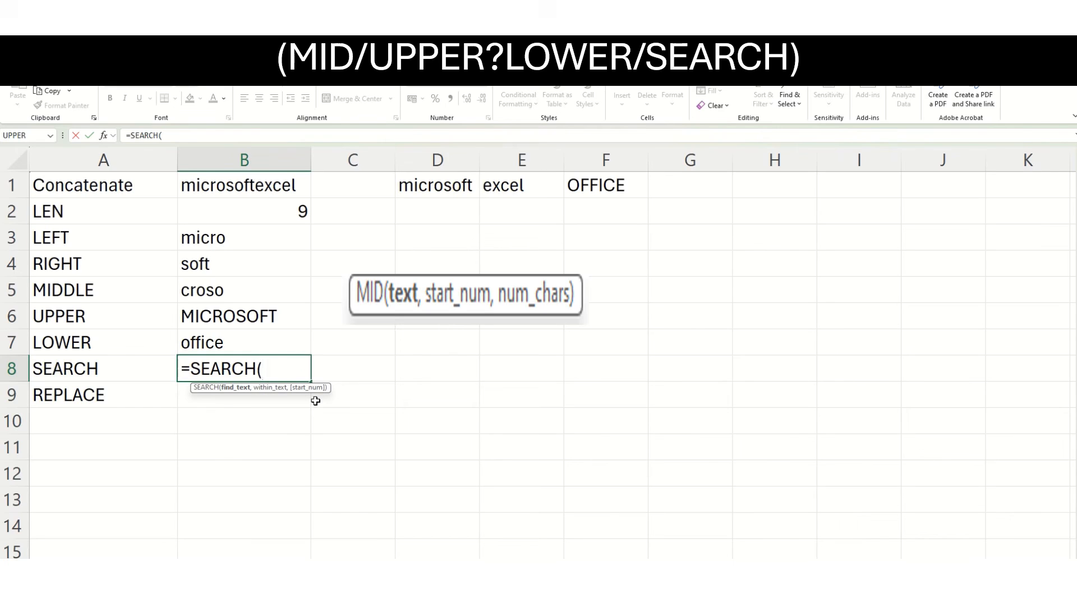
type("\"SOFT\",")
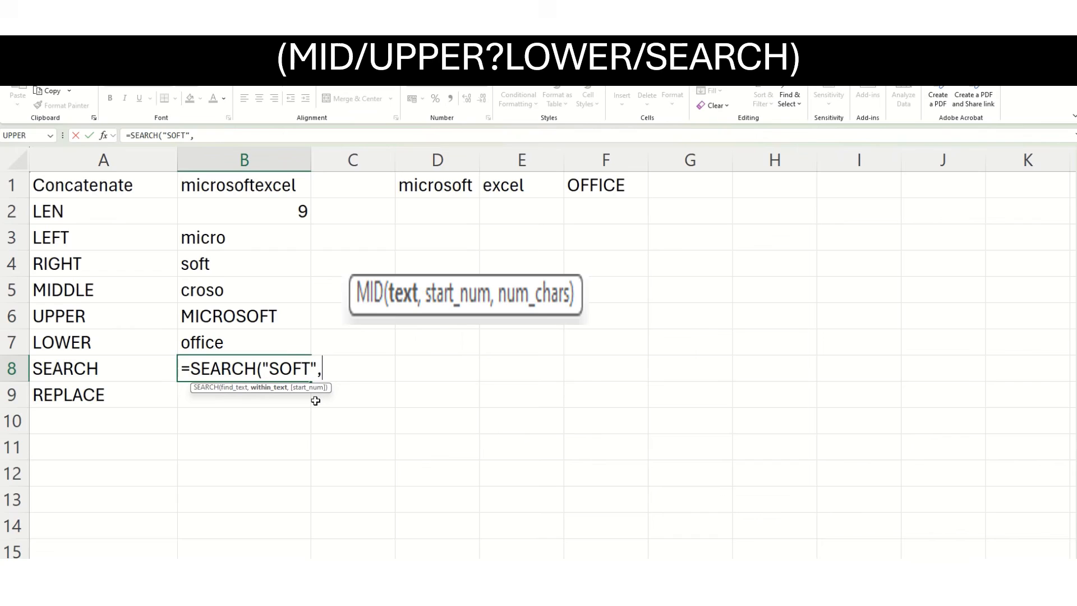
left_click(432, 191)
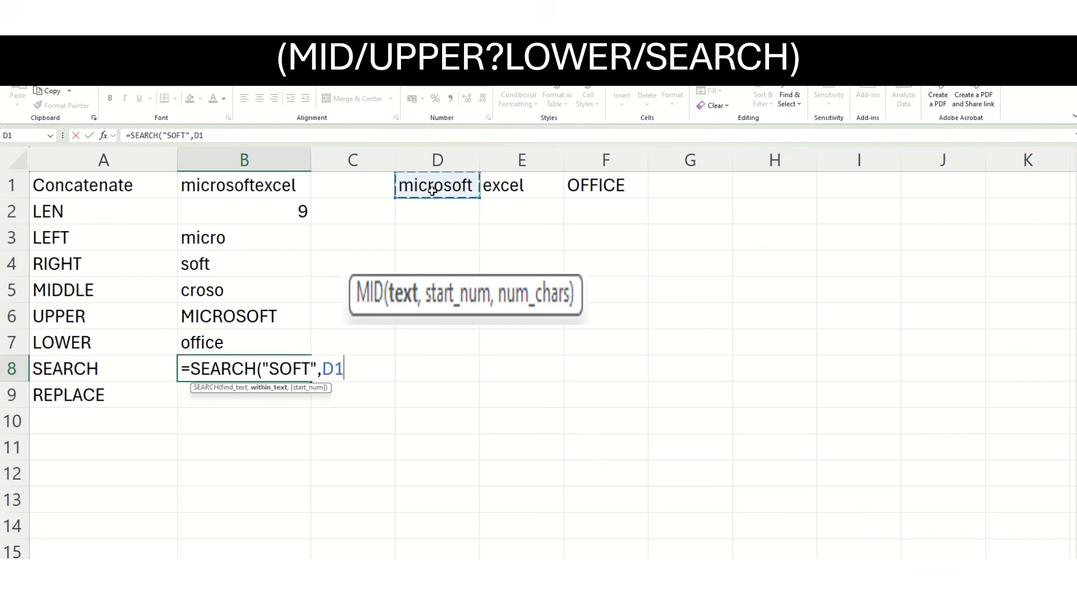
type(",")
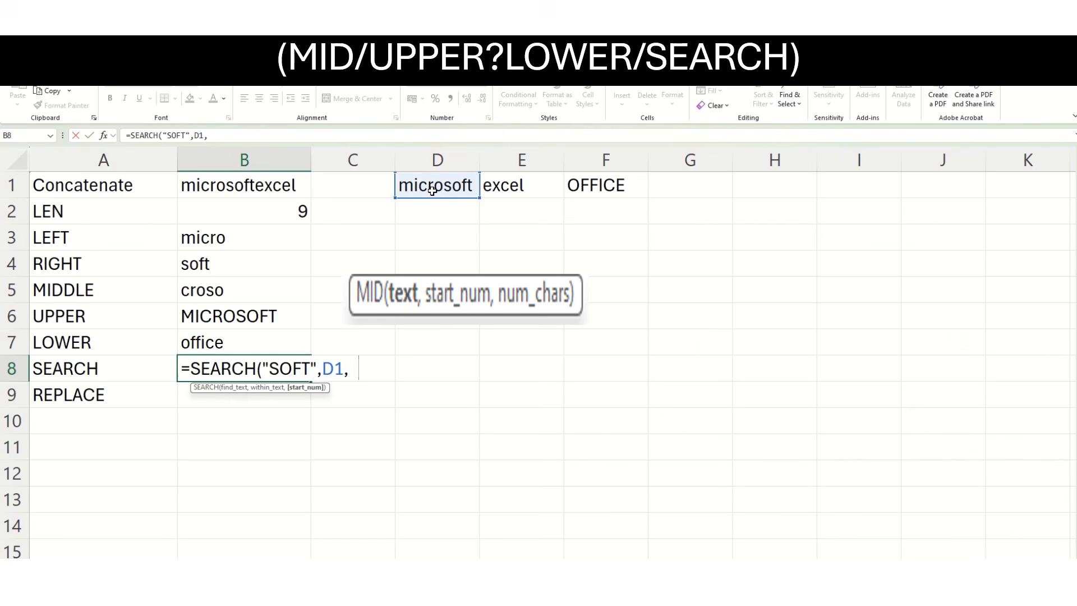
type("1)")
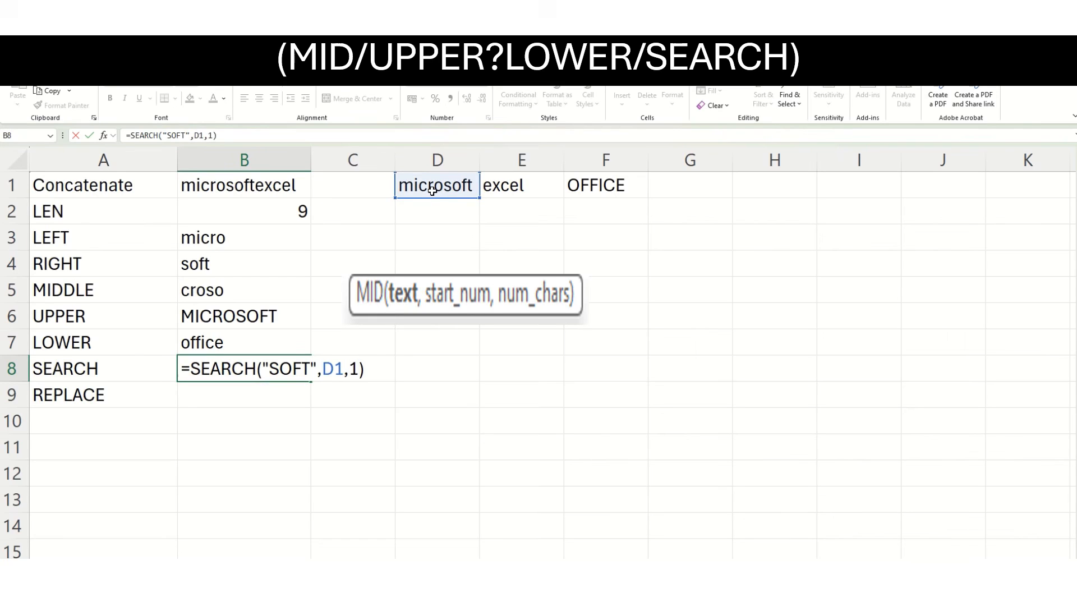
key("Return")
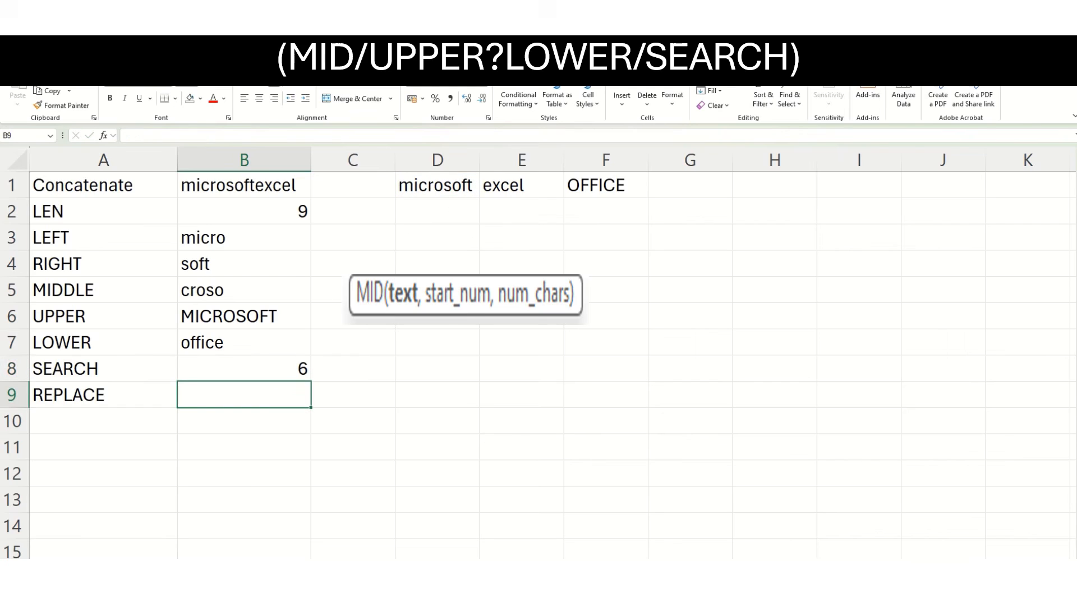
left_click(296, 372)
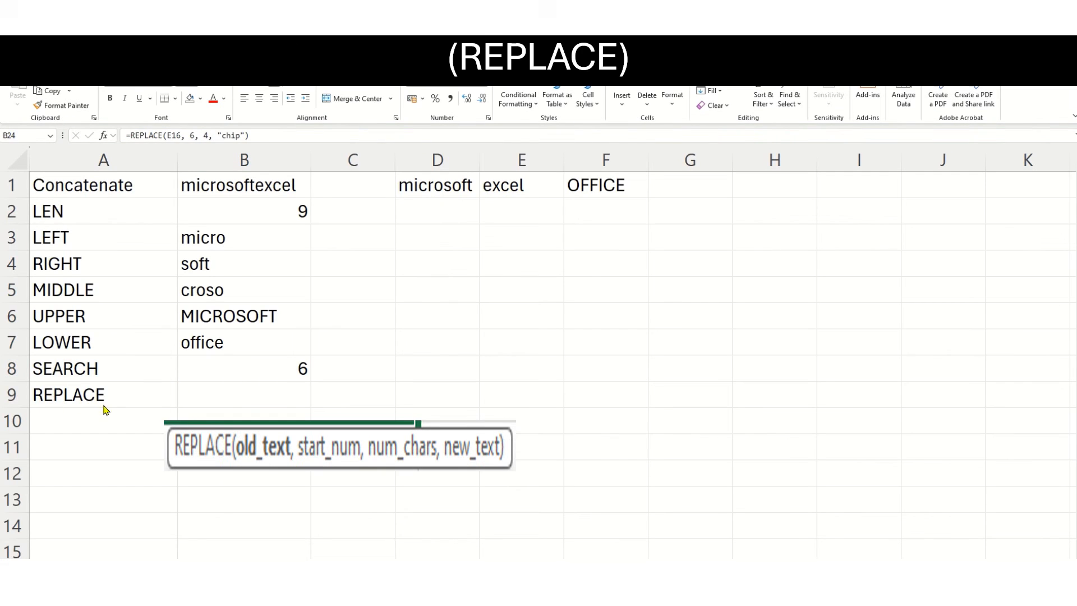
Enter =REPLACE(D1,6,4,"chip") in B9 to replace four characters of microsoft from the sixth with chip, and select the result cell.
double_click(206, 395)
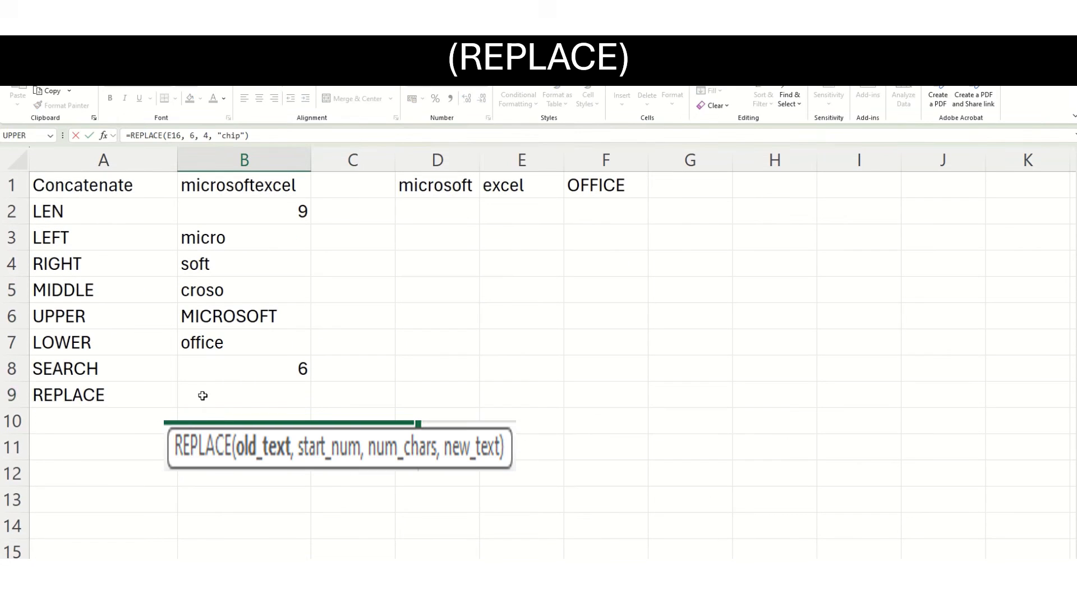
left_click(203, 396)
type("=replace")
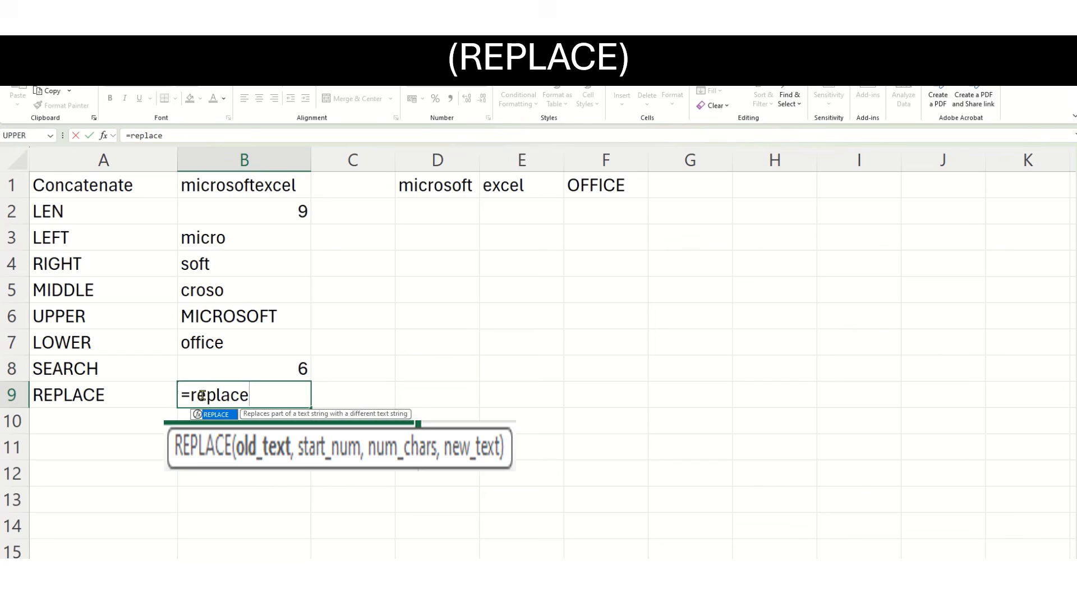
type("(")
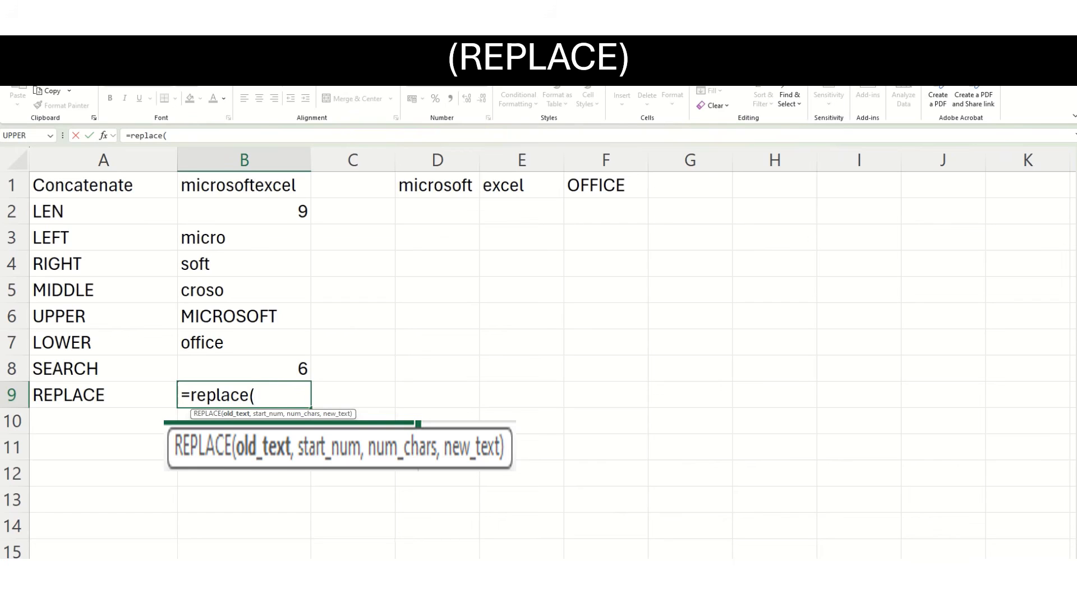
left_click(432, 185)
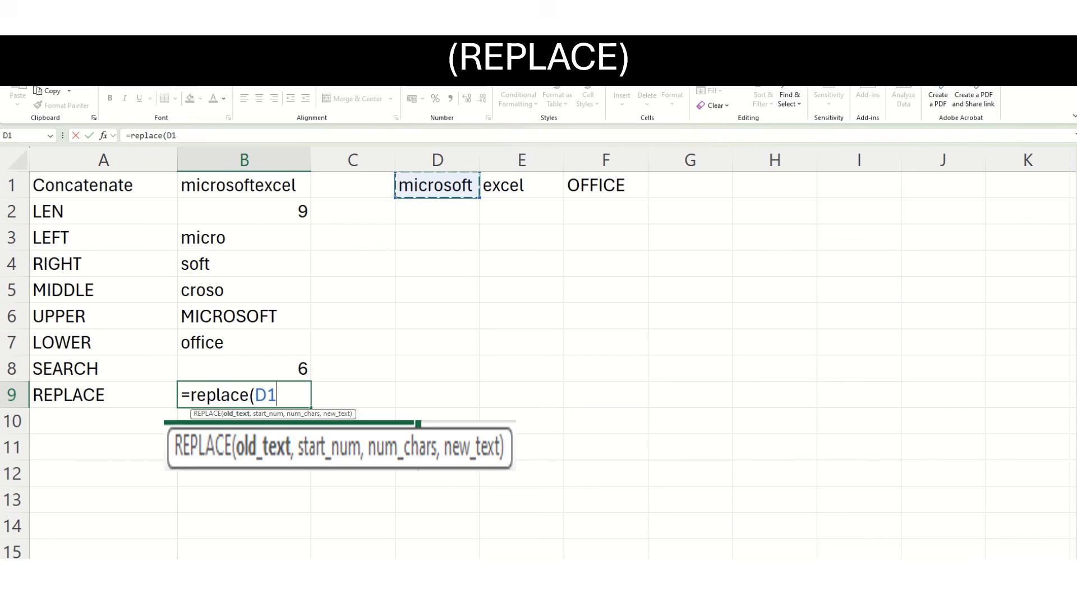
type(",")
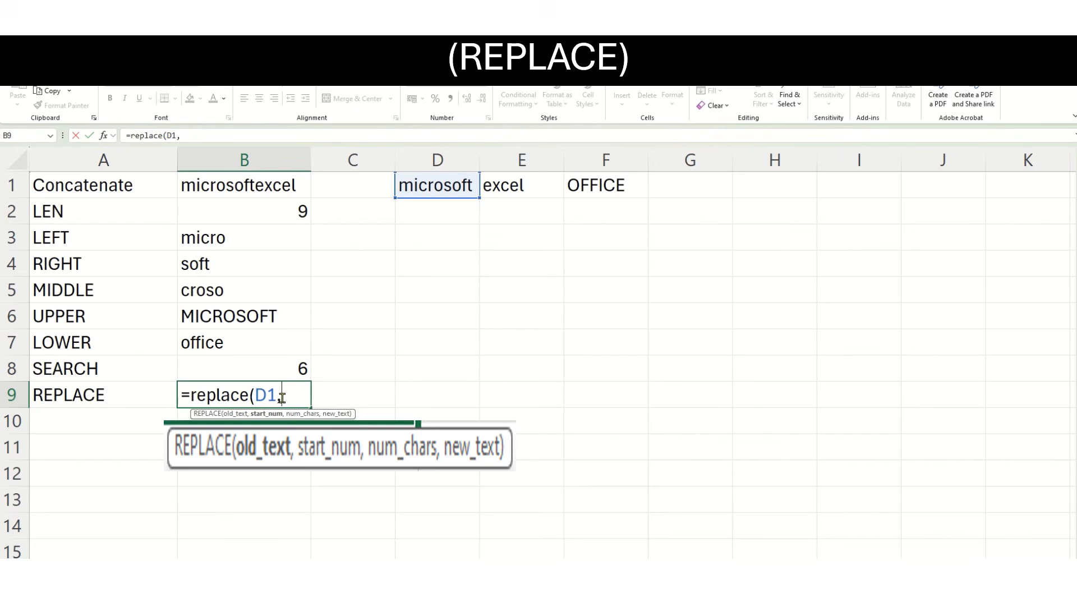
type("6,4")
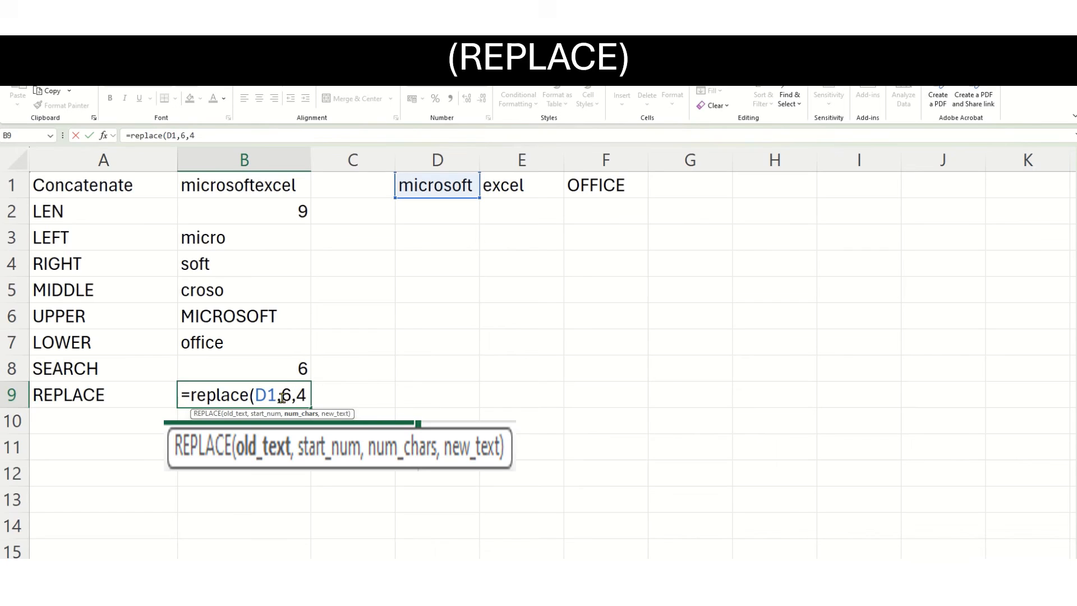
type(",\"chi")
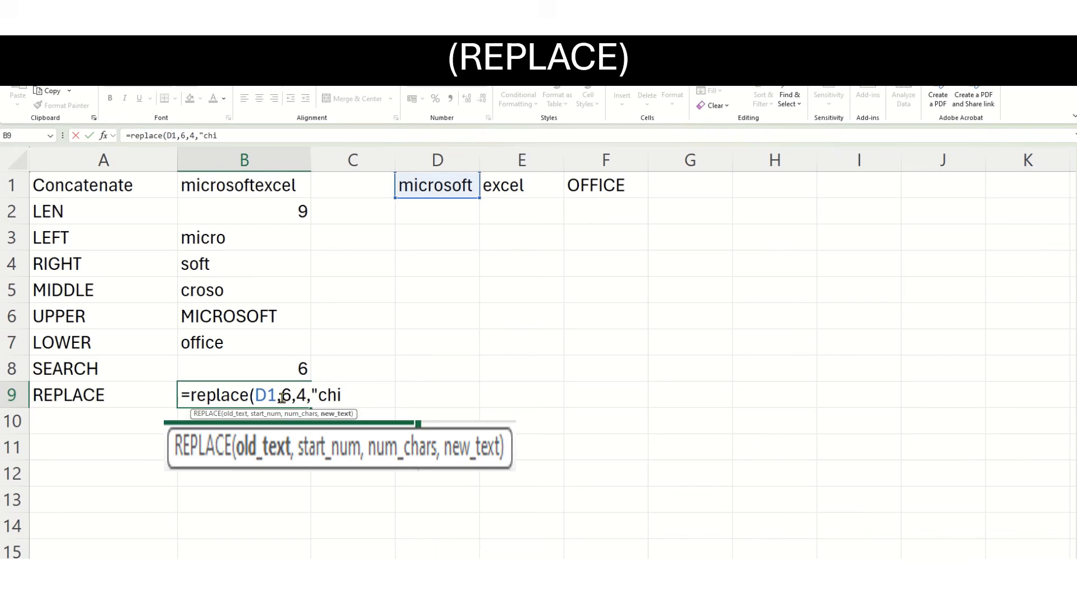
type("p\")")
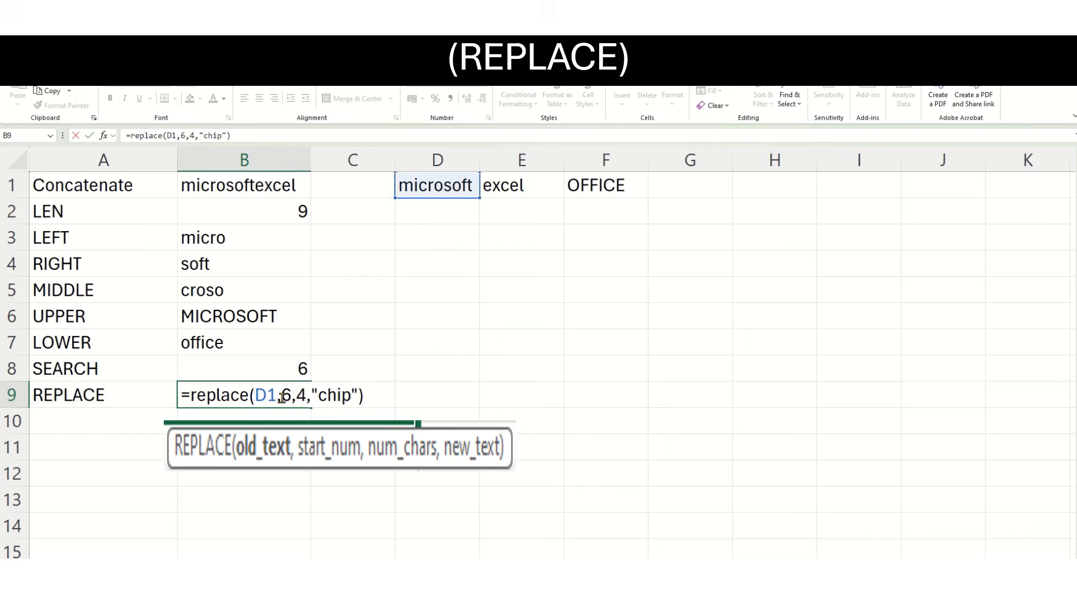
key("Return")
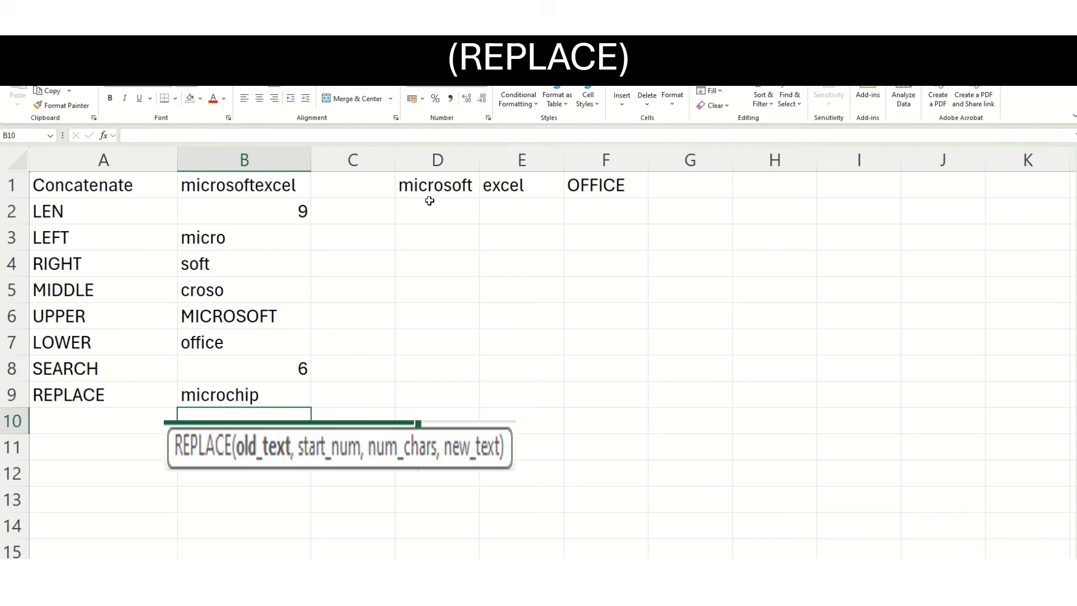
left_click(203, 396)
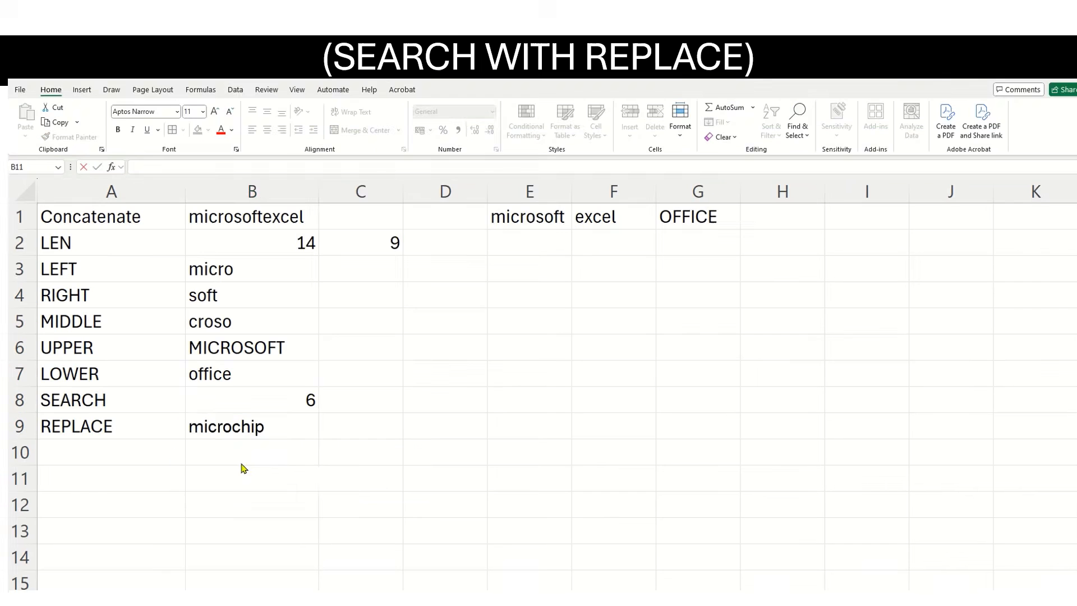
Begin a REPLACE formula in B11 with the literal text "microsoft" as its old text.
double_click(221, 474)
double_click(220, 483)
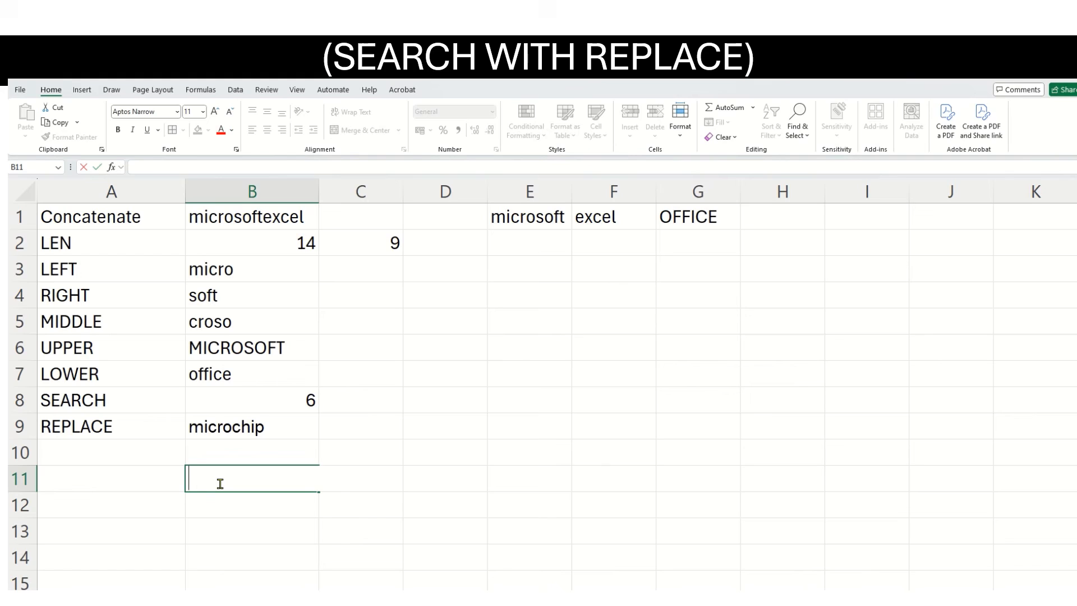
type("replace(\"")
left_click(189, 481)
type("=replace(\"")
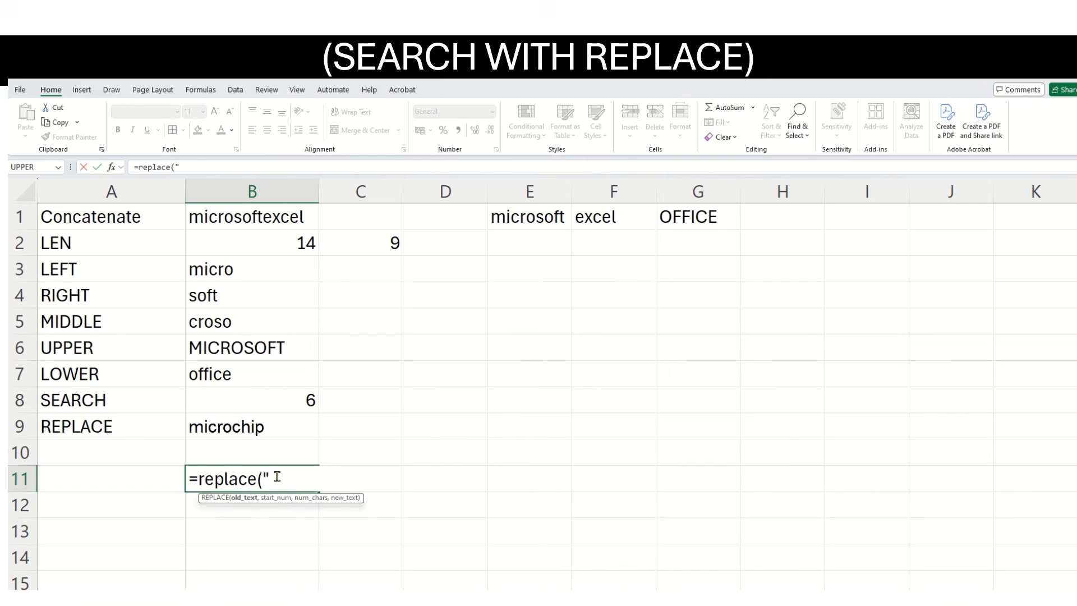
type("microsoft")
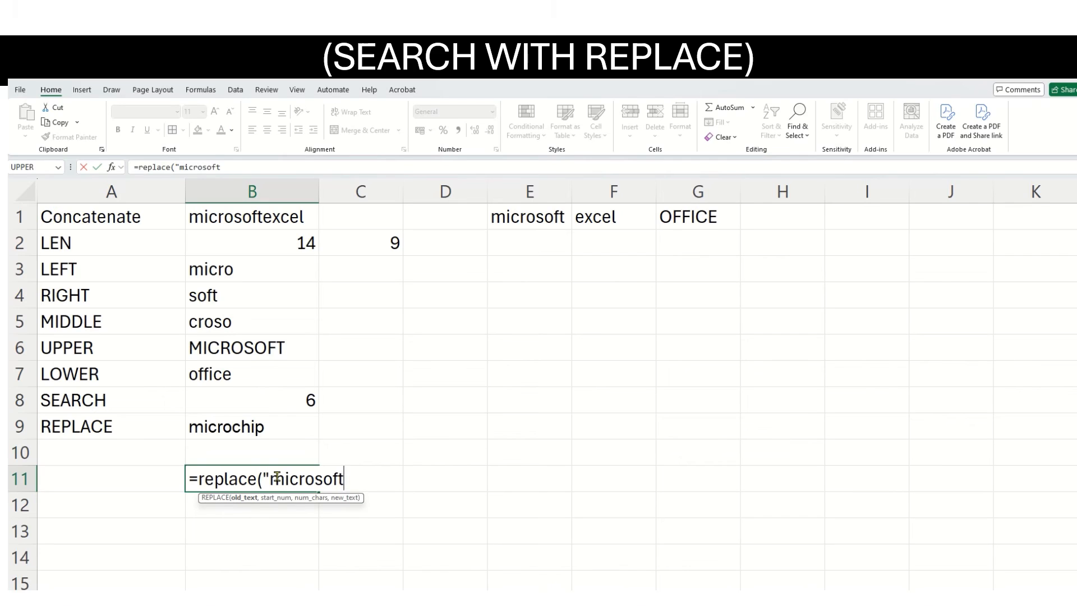
type("\",")
Nest SEARCH("soft","microsoft",1) as the start number of the REPLACE formula in B11.
type("searcg")
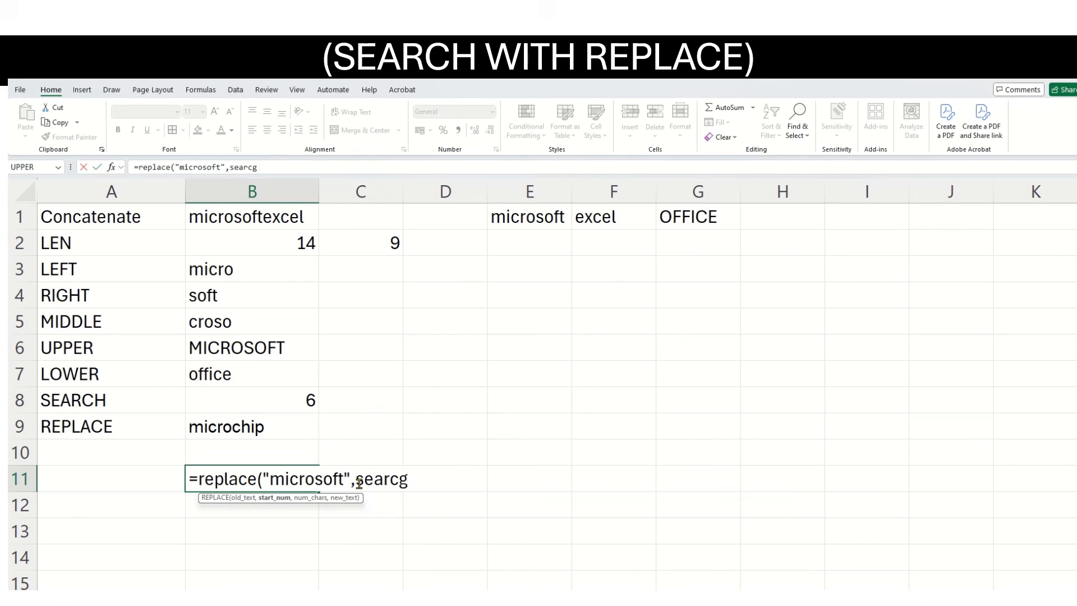
key("BackSpace")
type("h")
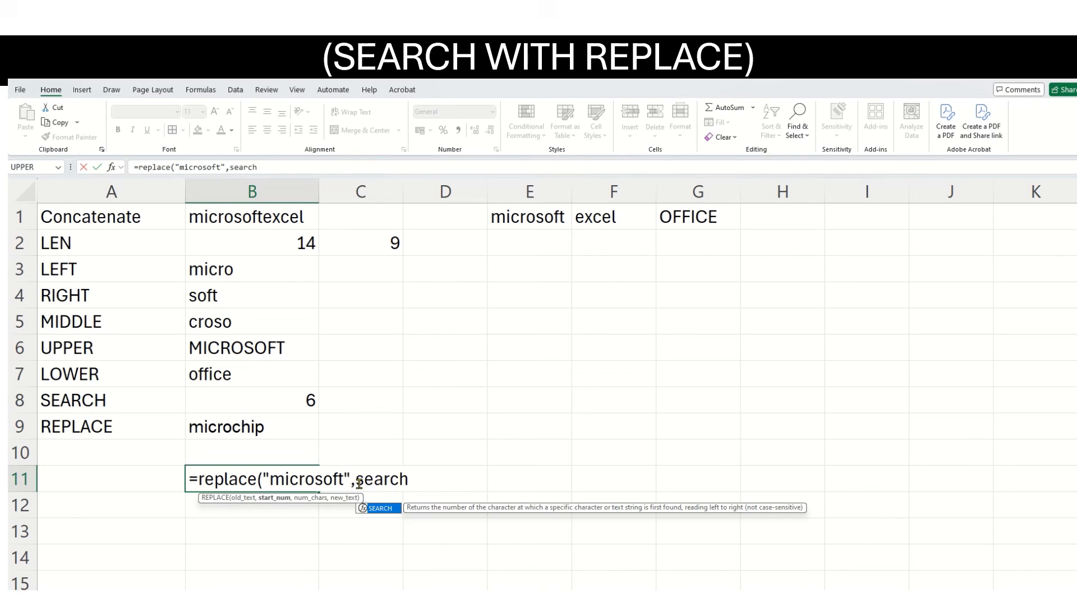
type("(")
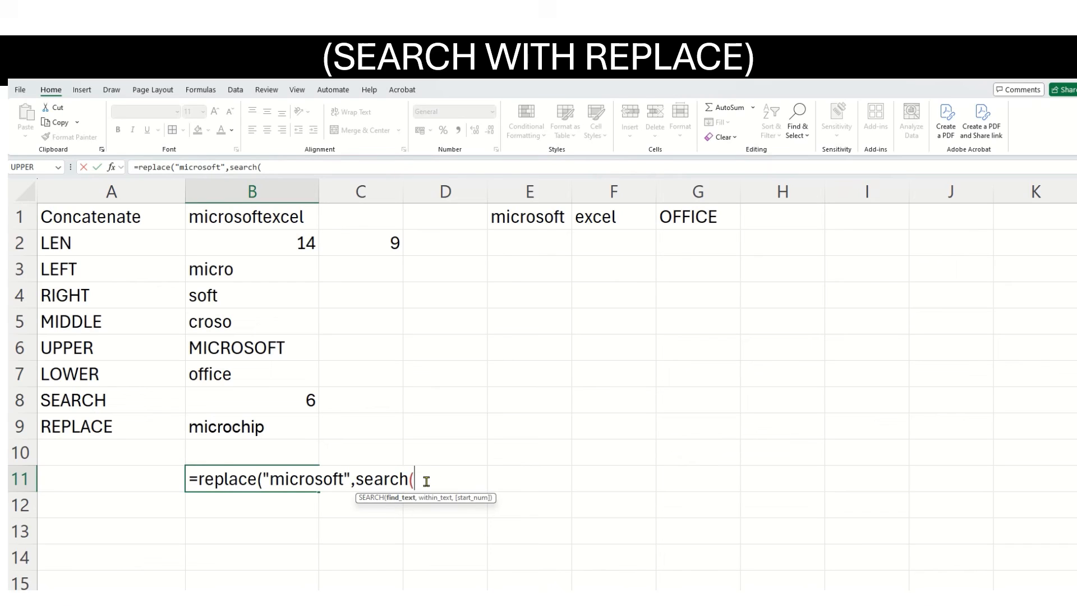
type("\"soft\",\"microso")
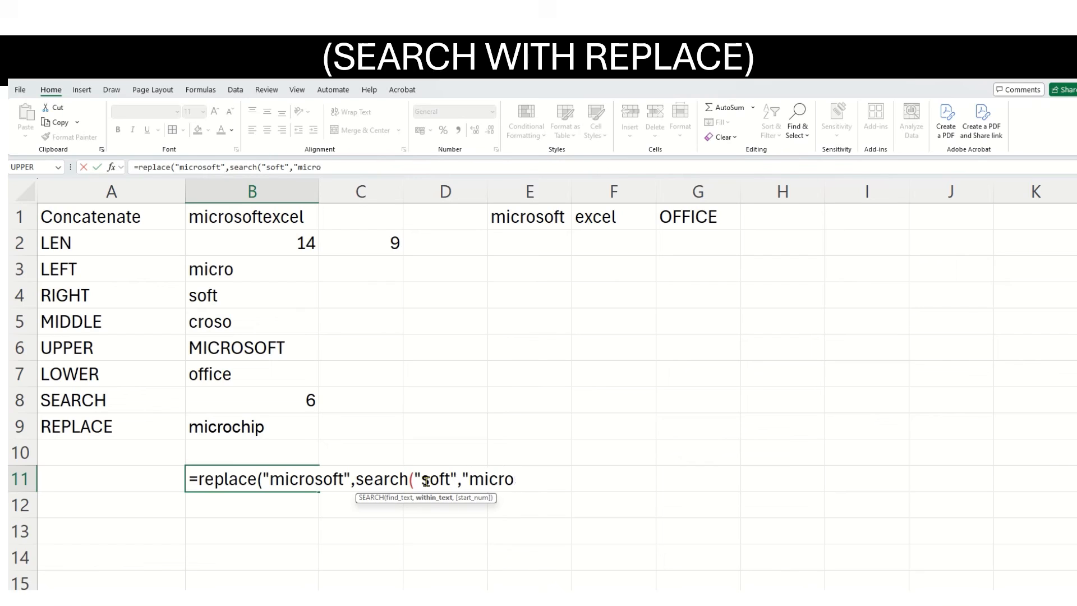
type("ft\",1")
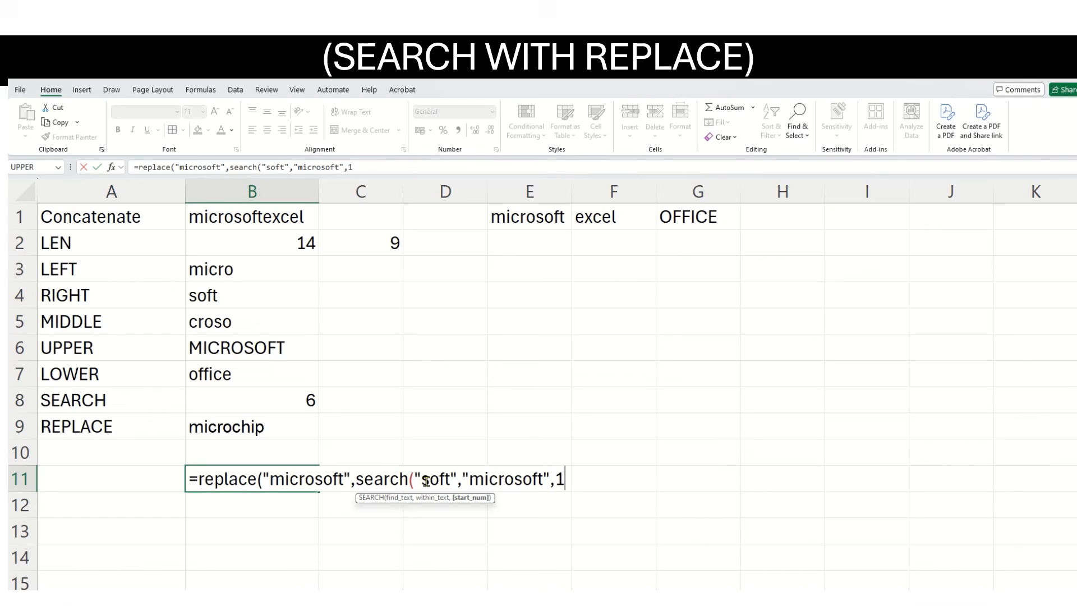
type(")")
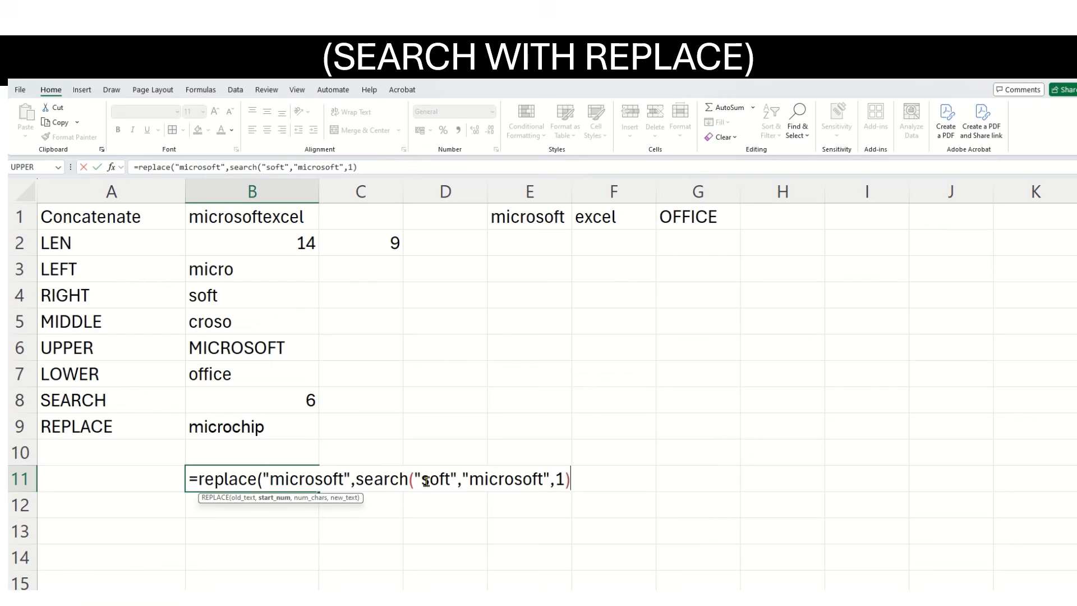
type(",")
Complete the REPLACE formula in B11 with 4 characters to replace and "chip" as the new text.
type("4,\"")
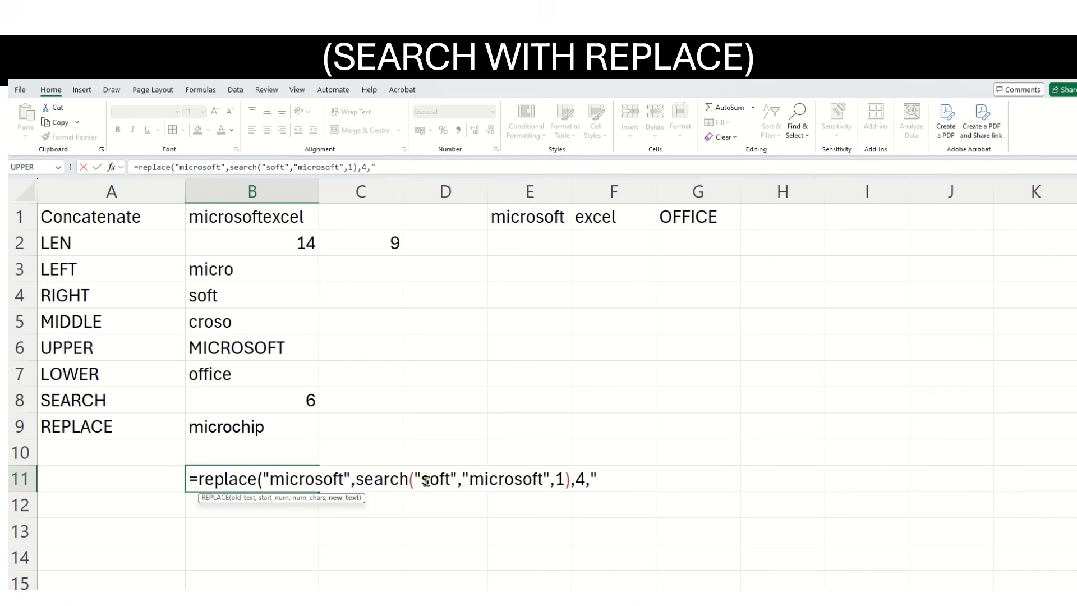
type("chip\")")
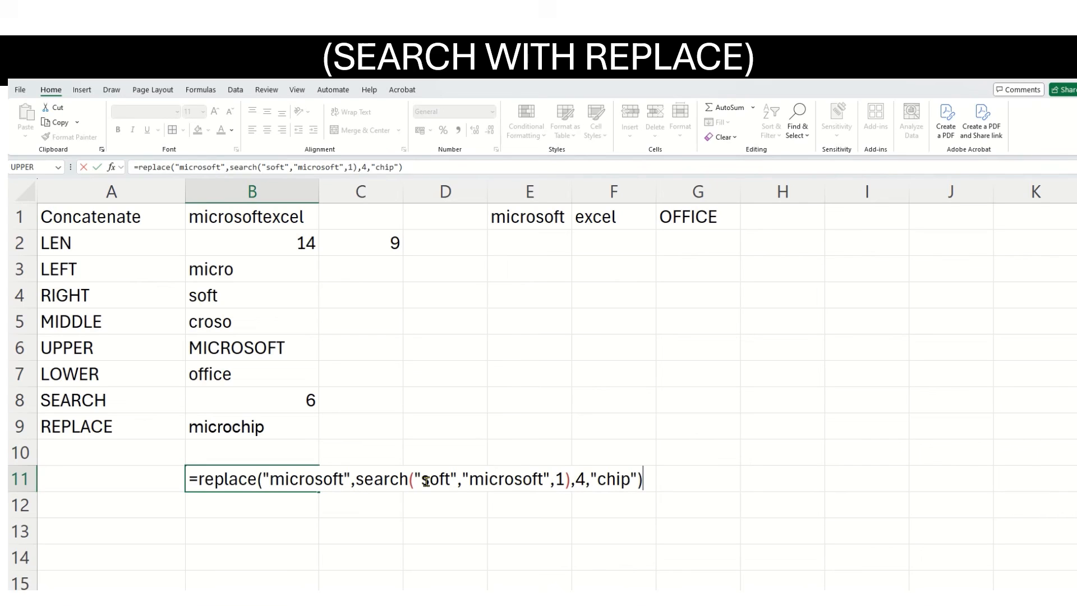
key("Return")
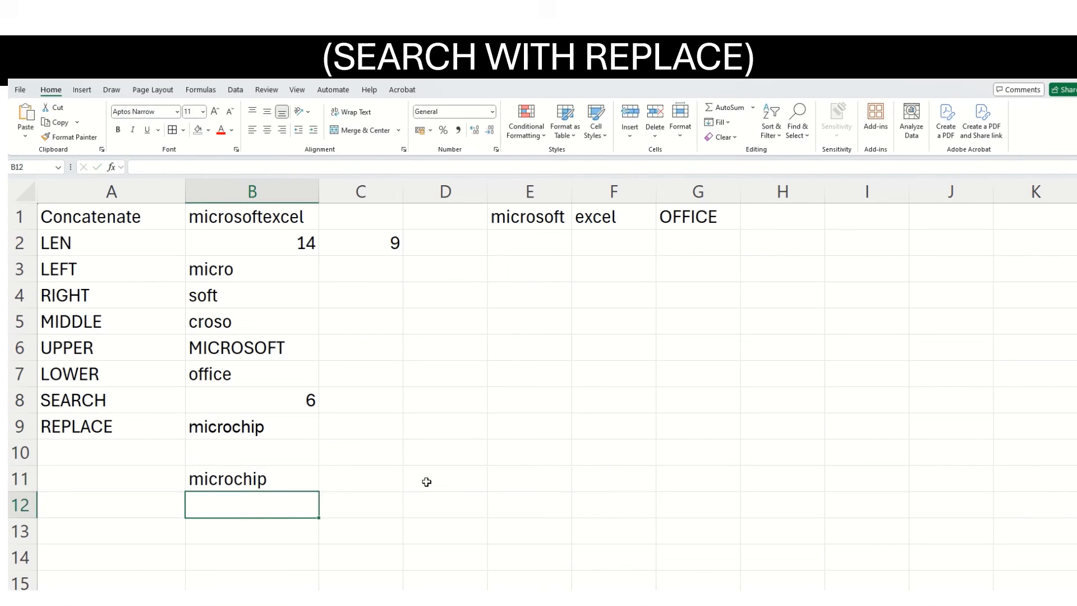
Wrap the REPLACE formula in B11 in UPPER to convert its result to uppercase.
left_click(286, 479)
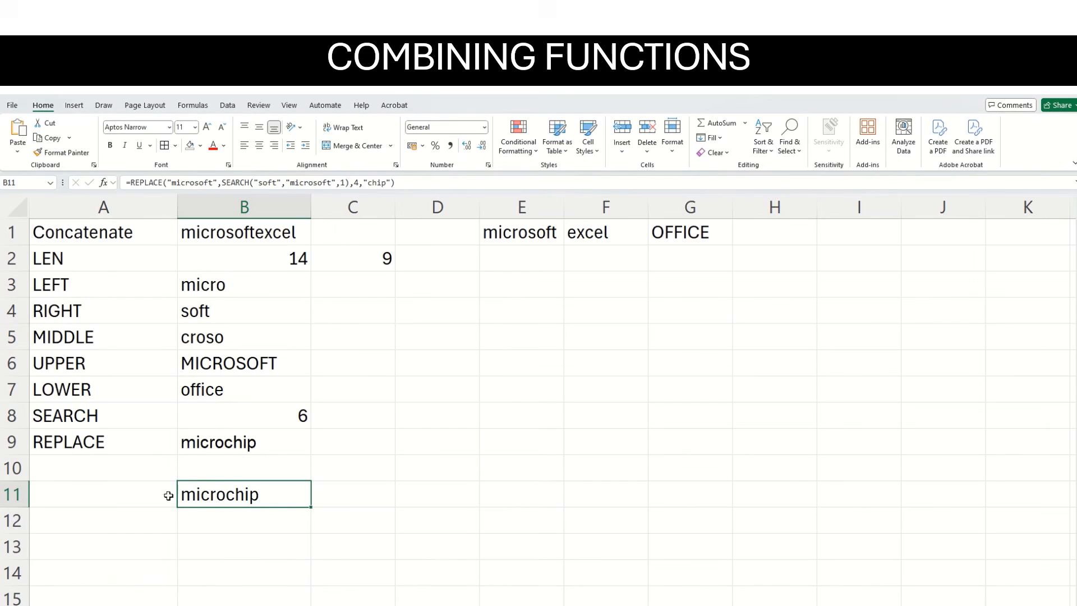
left_click(133, 180)
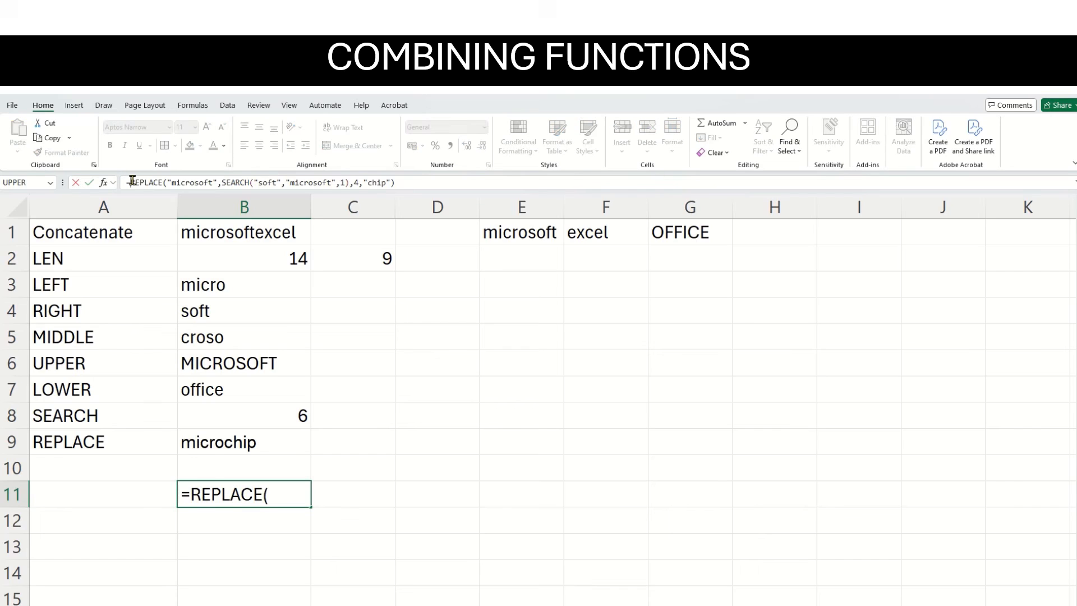
type("upp")
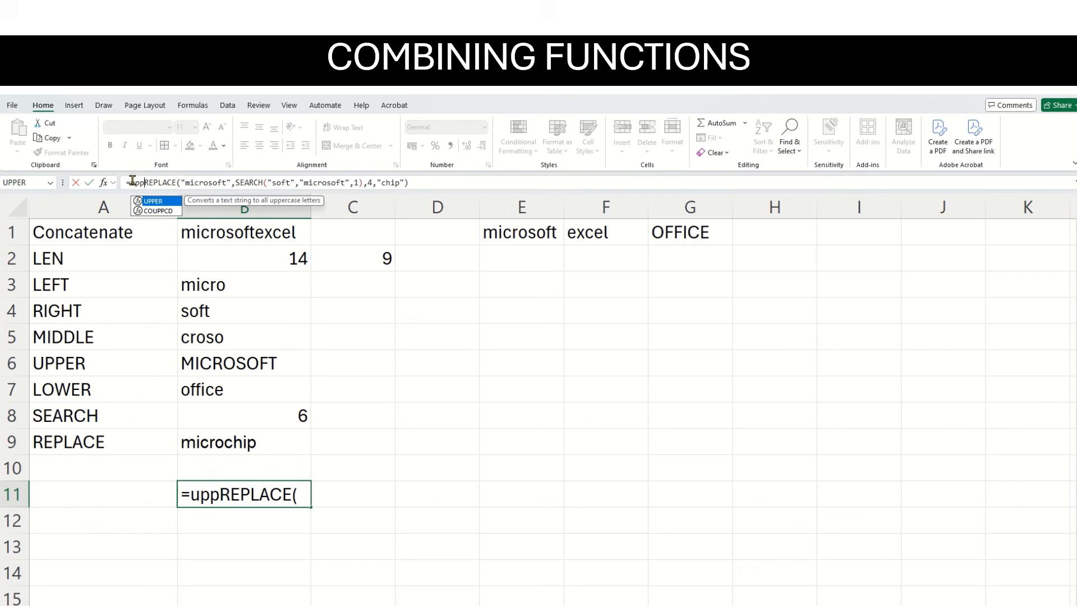
type("er")
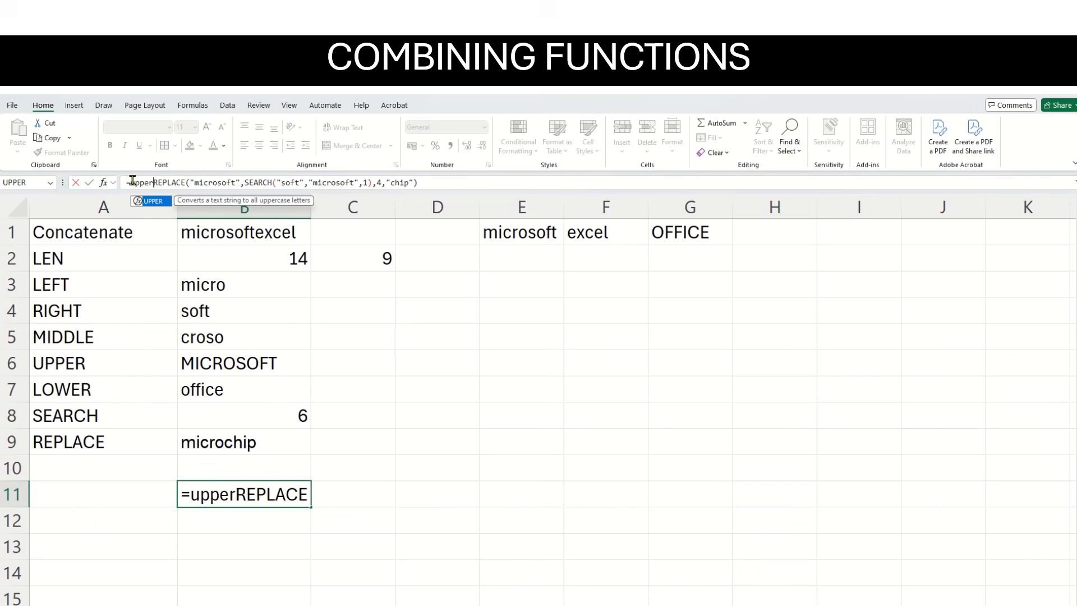
type("(")
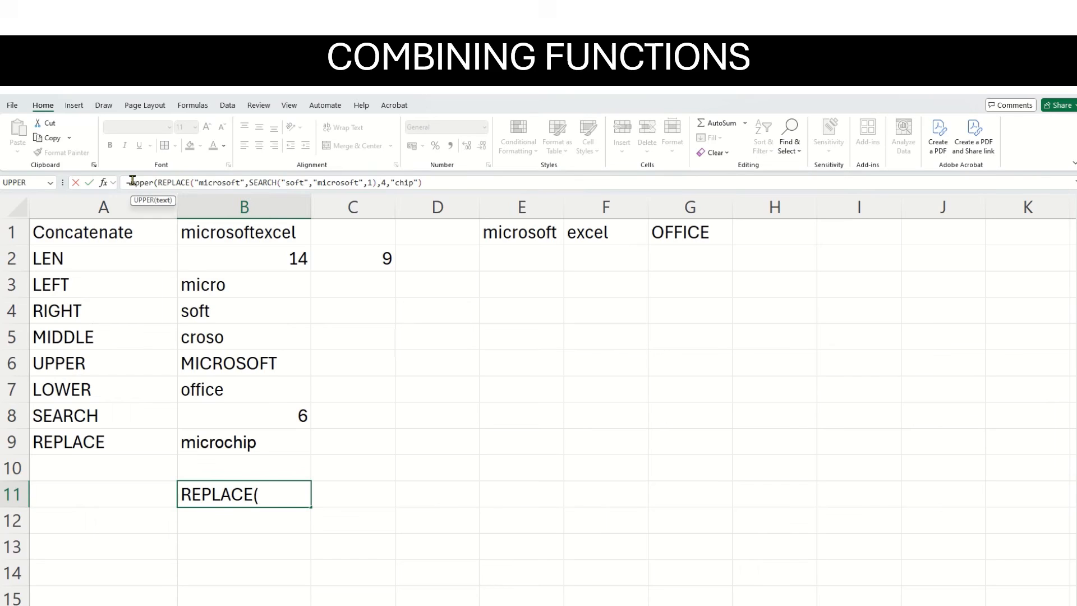
left_click(442, 183)
type(")")
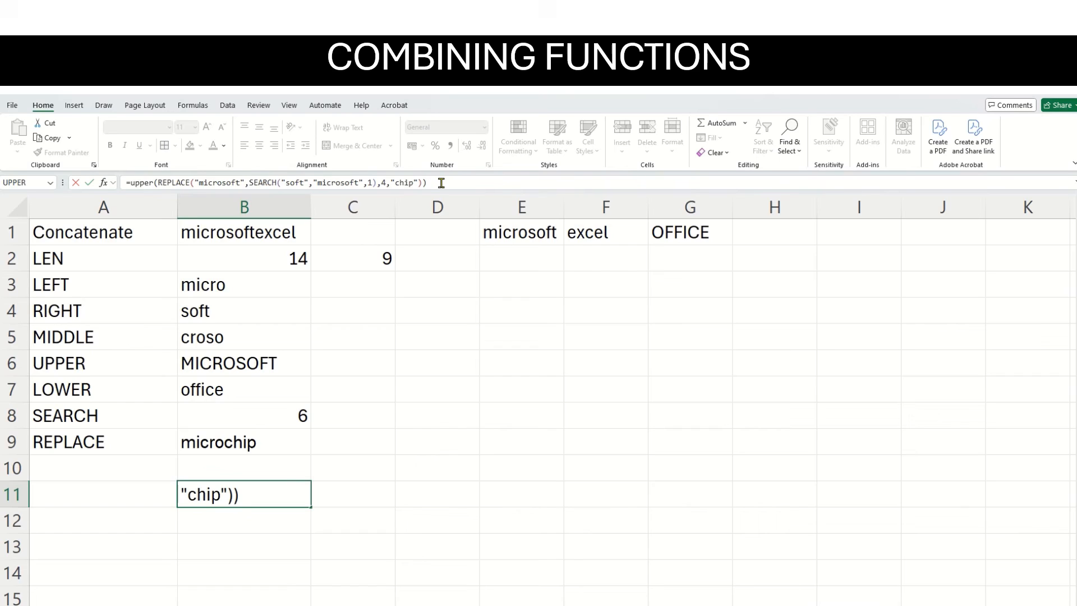
key("Return")
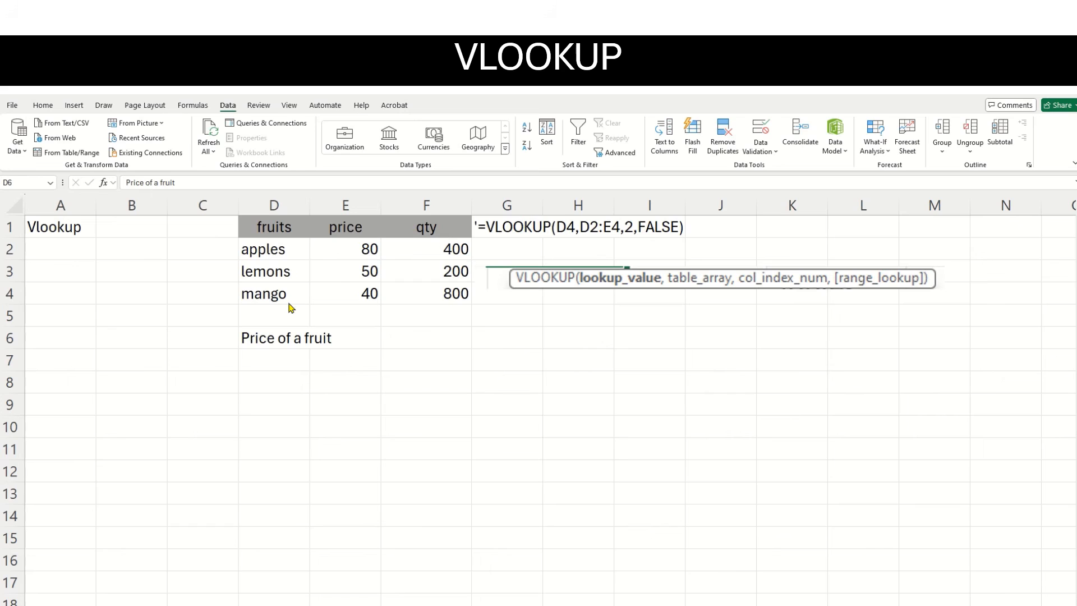
Enter =VLOOKUP(D4,D2:E4,2,FALSE) in B1 to look up the price of mango with an exact match.
double_click(105, 233)
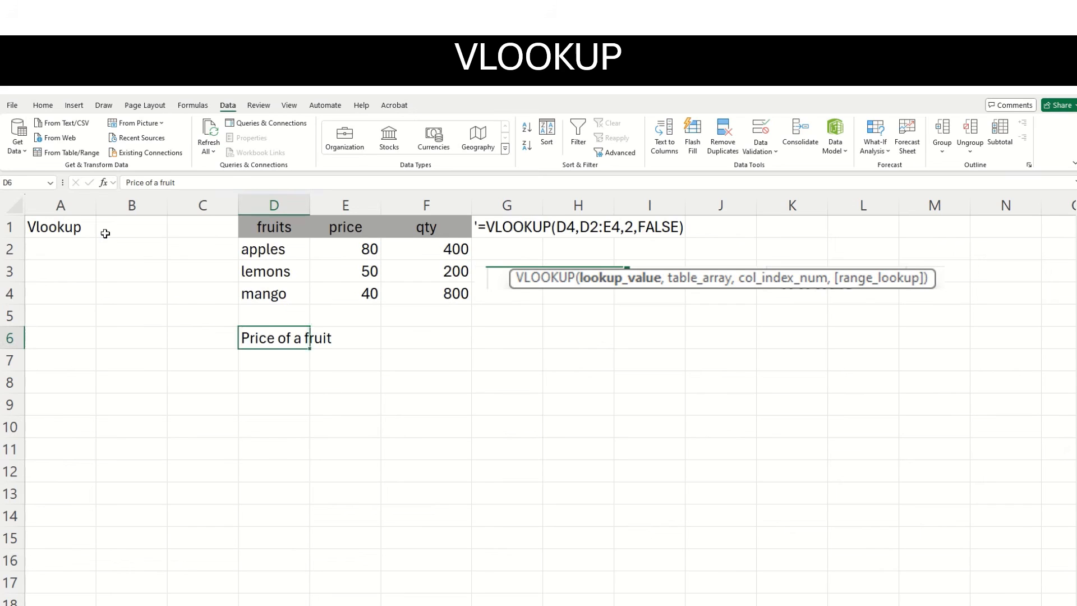
left_click(105, 233)
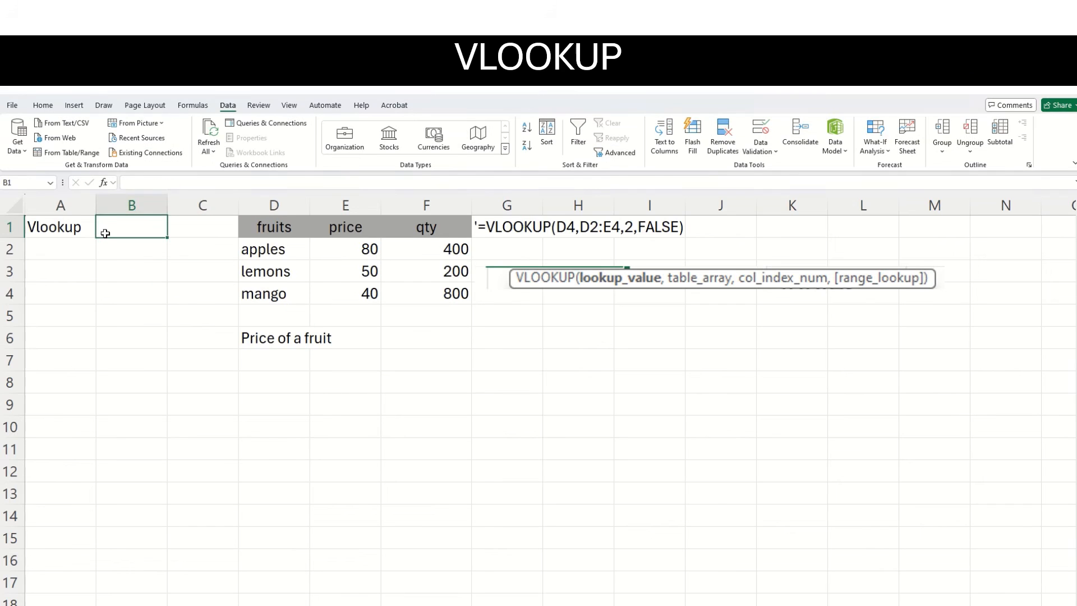
type("=vl")
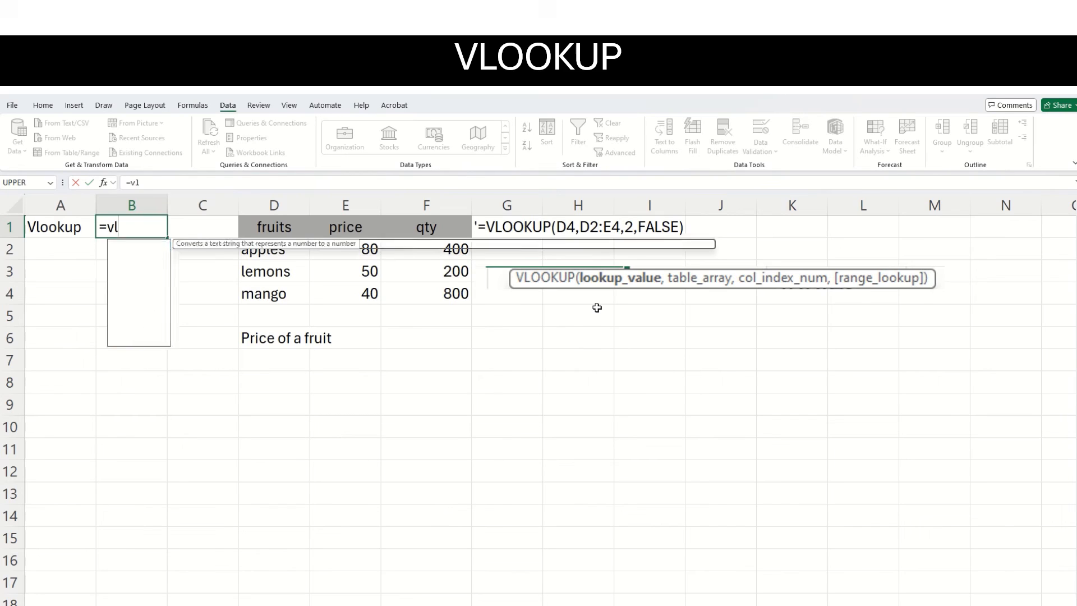
type("ookup")
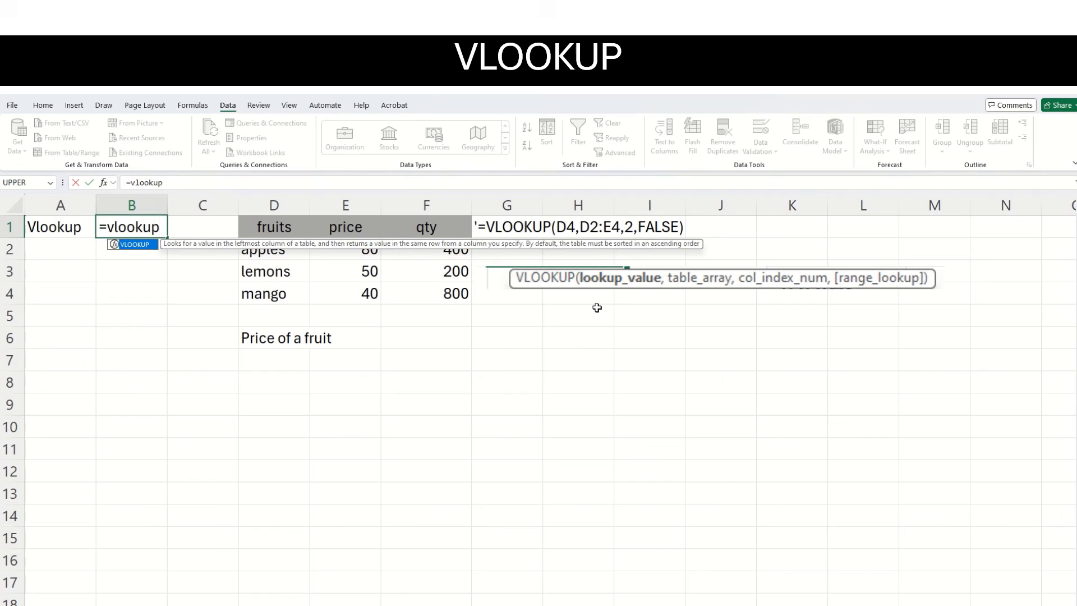
type("(")
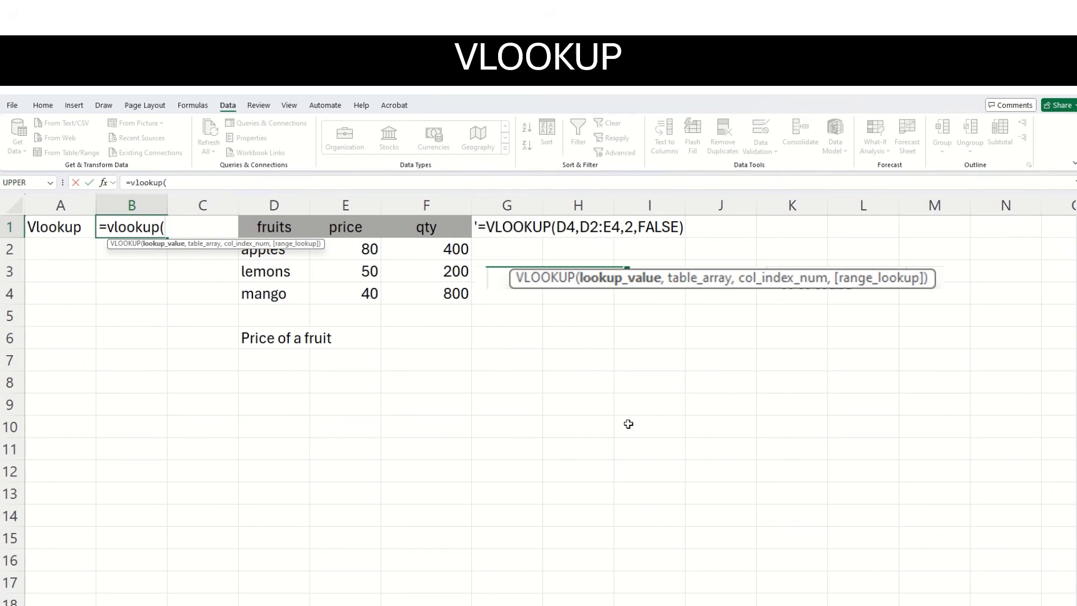
left_click(293, 295)
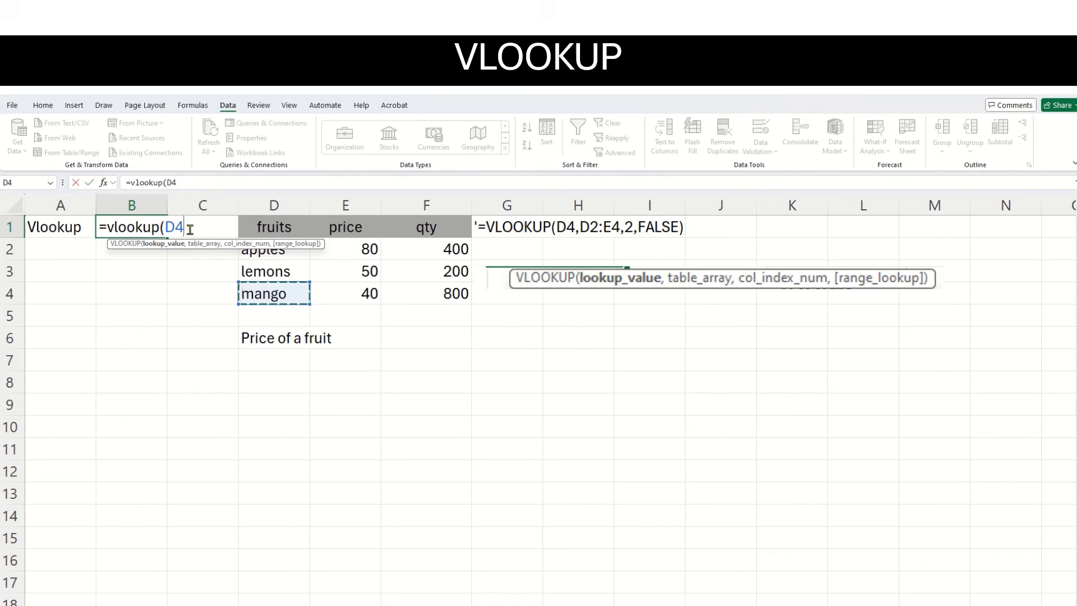
type(",")
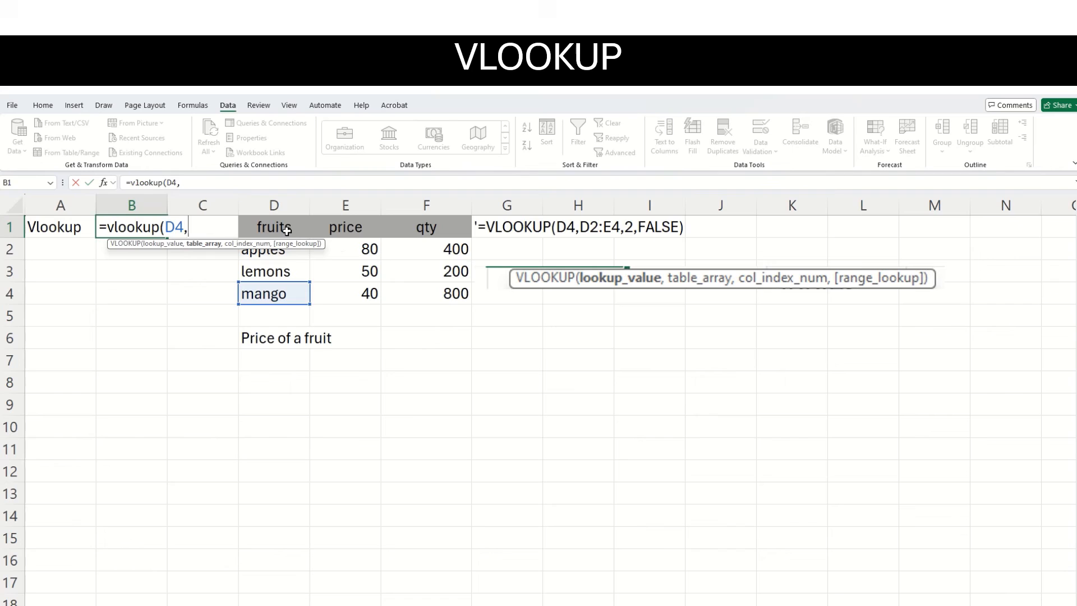
left_click(342, 247)
left_click_drag(343, 247, 275, 305)
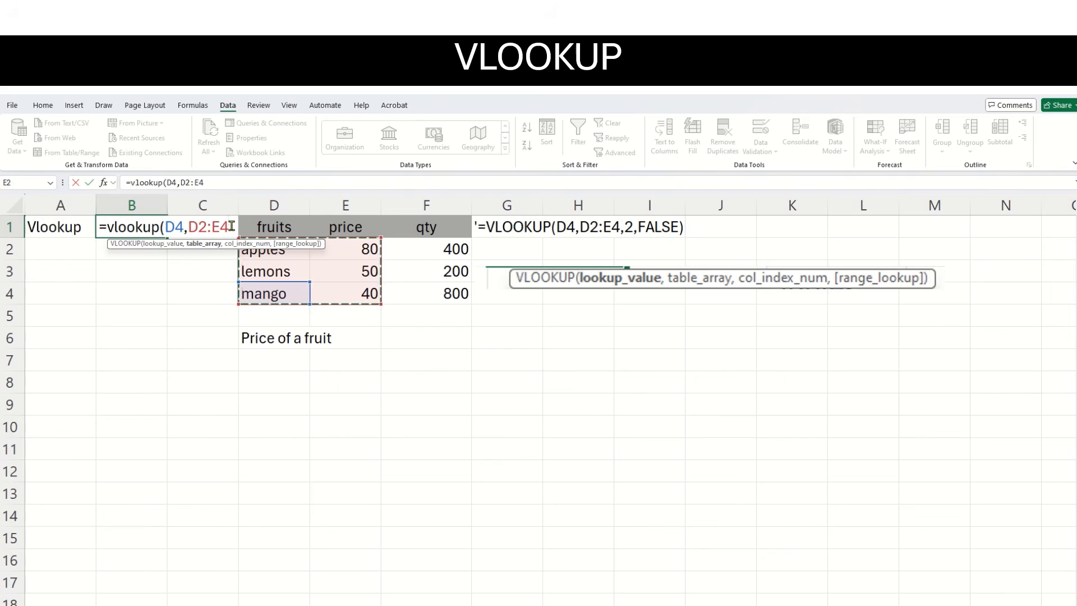
type(",")
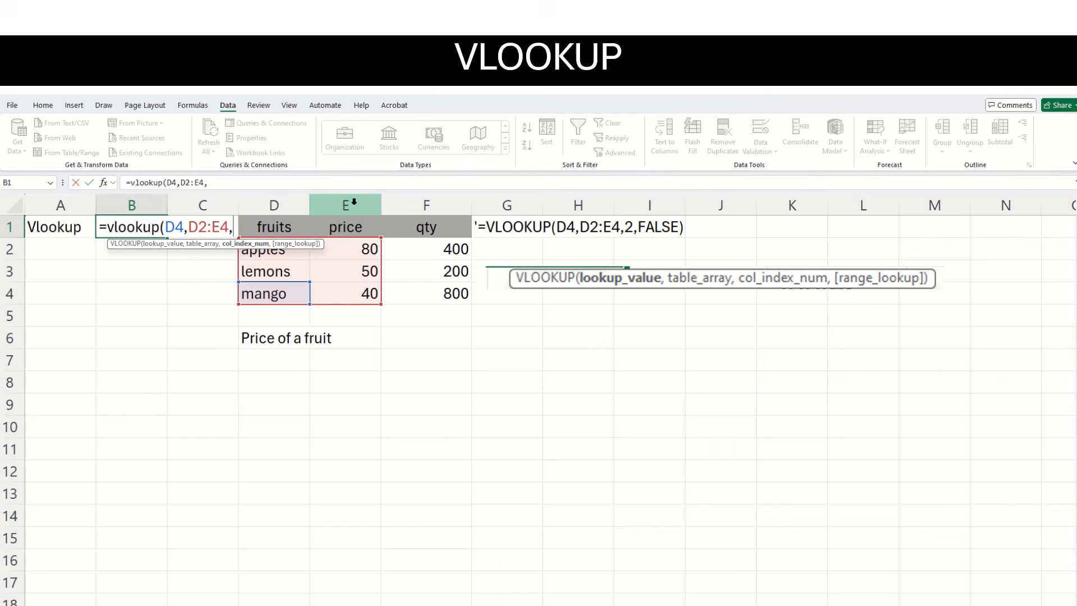
type("2")
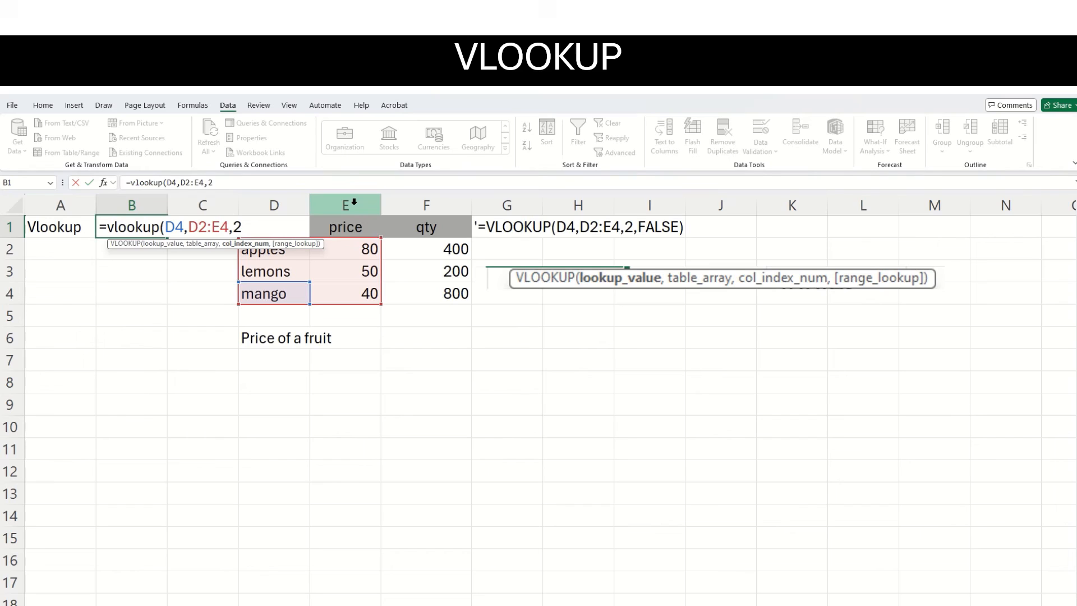
type(",")
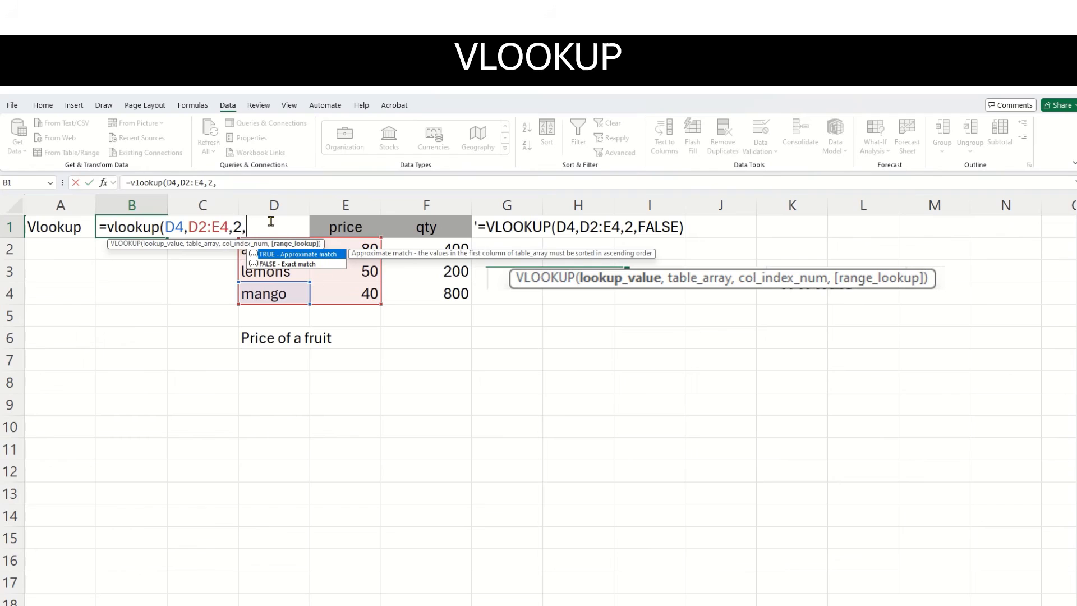
type("false")
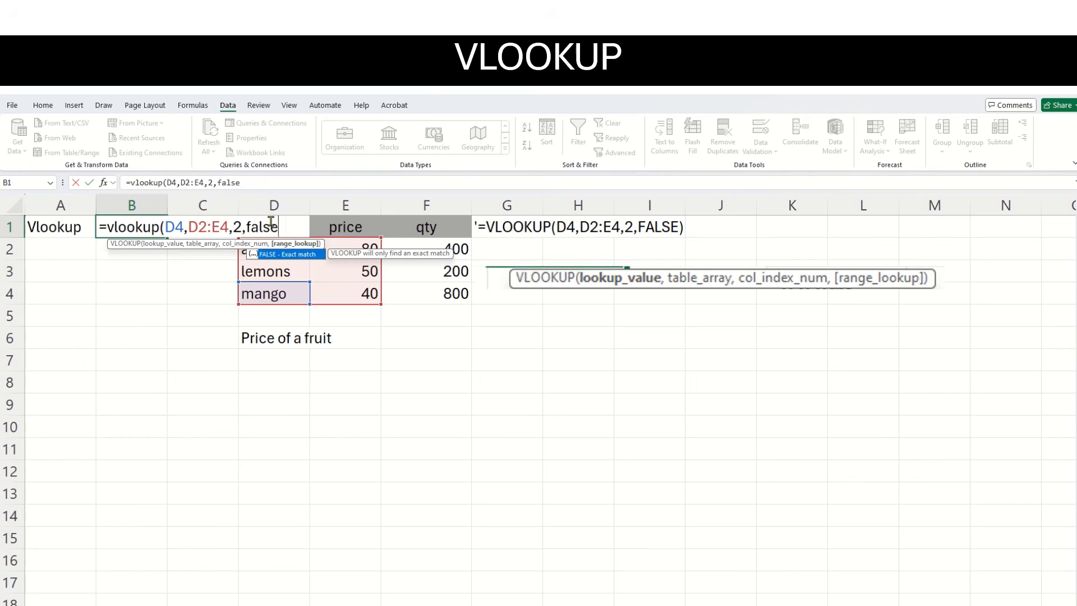
type(")")
key("Return")
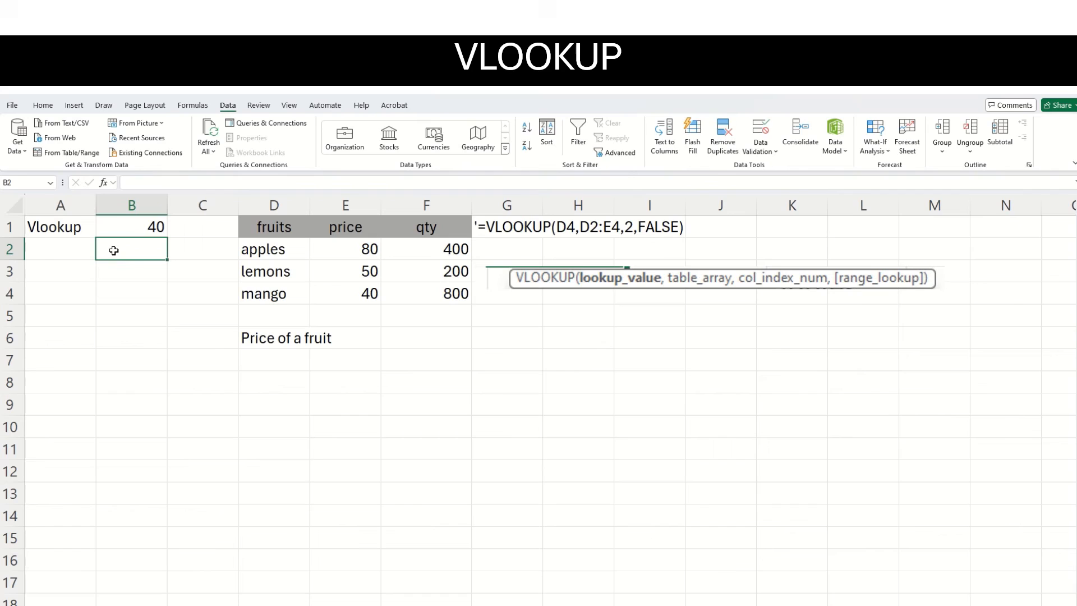
Enter =VLOOKUP(D3,D2:F4,3,FALSE) in B2 to look up the quantity of lemons with an exact match.
type("=vlo")
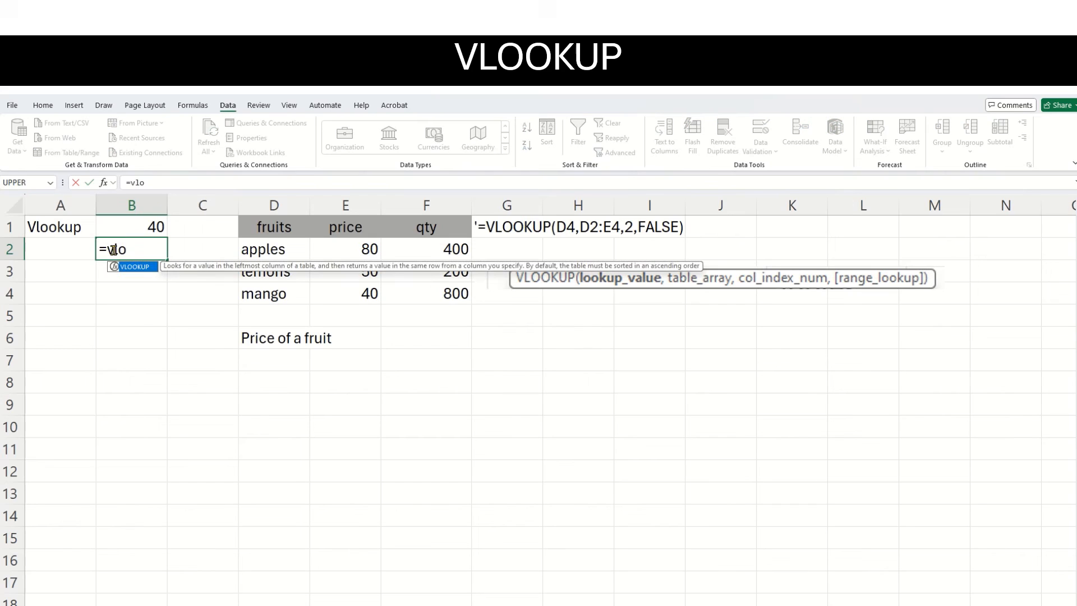
type("okup(")
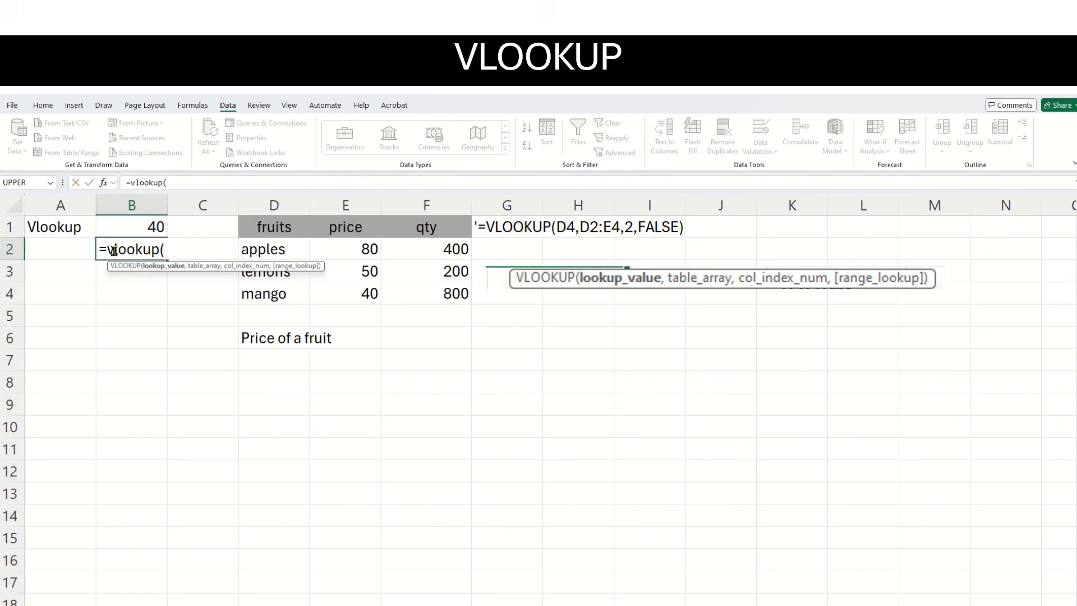
left_click(288, 274)
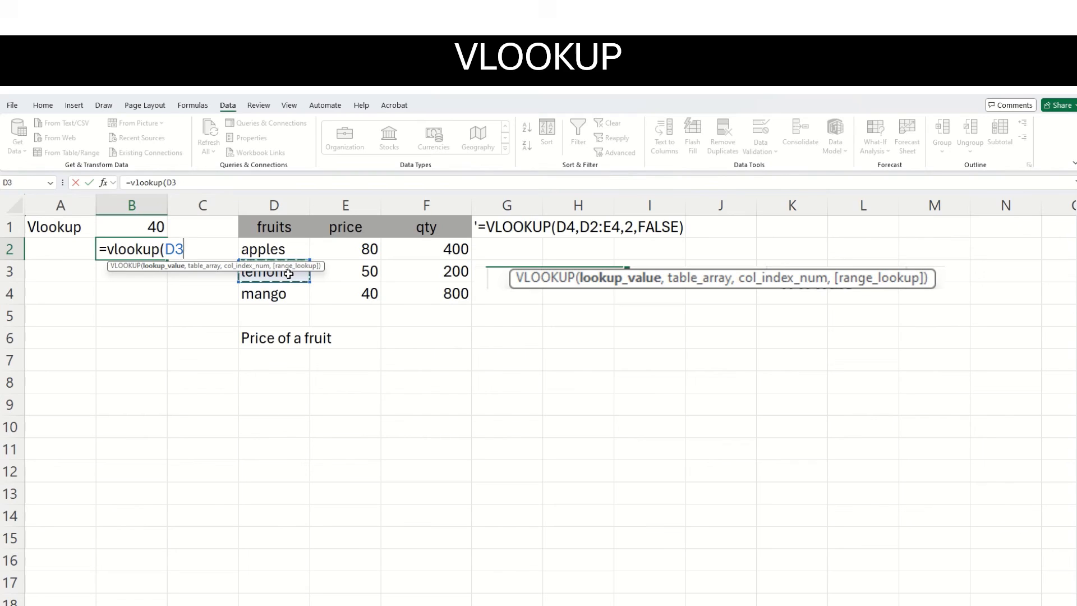
type(",")
left_click_drag(254, 247, 414, 300)
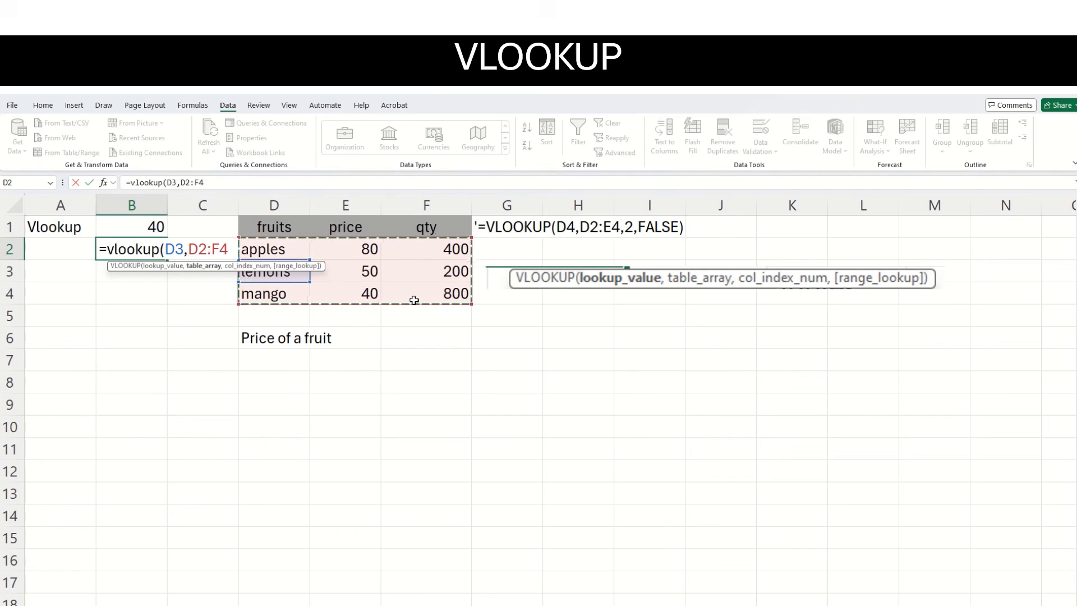
type(",")
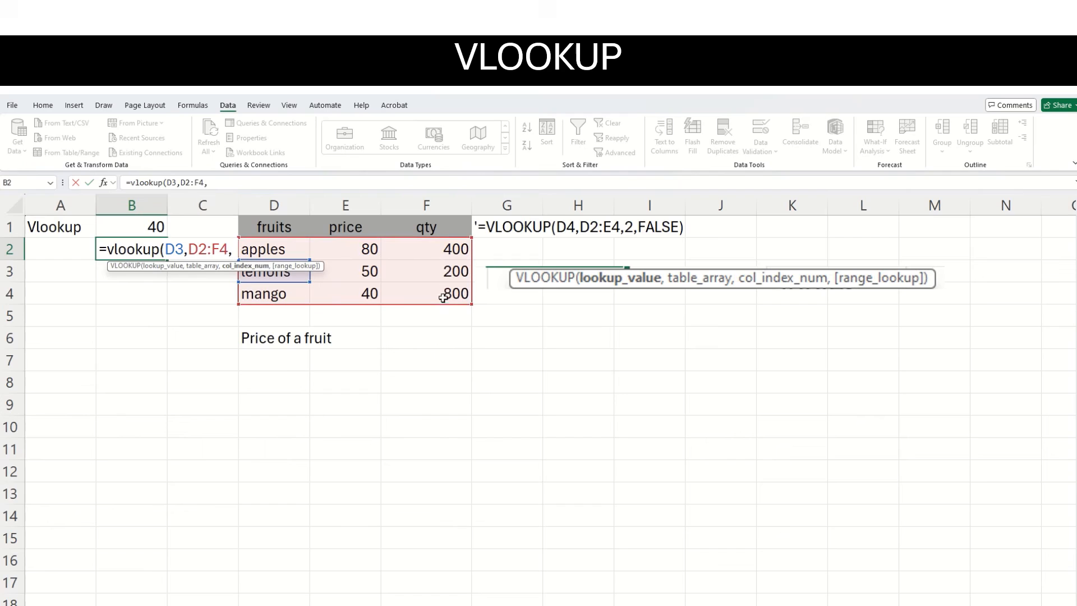
type("3")
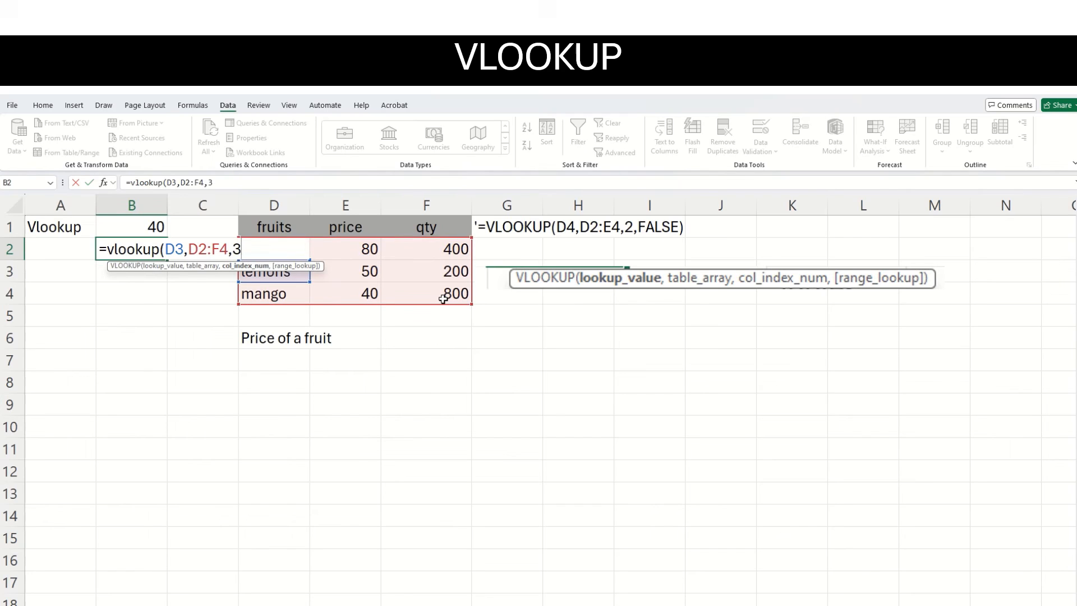
type(",")
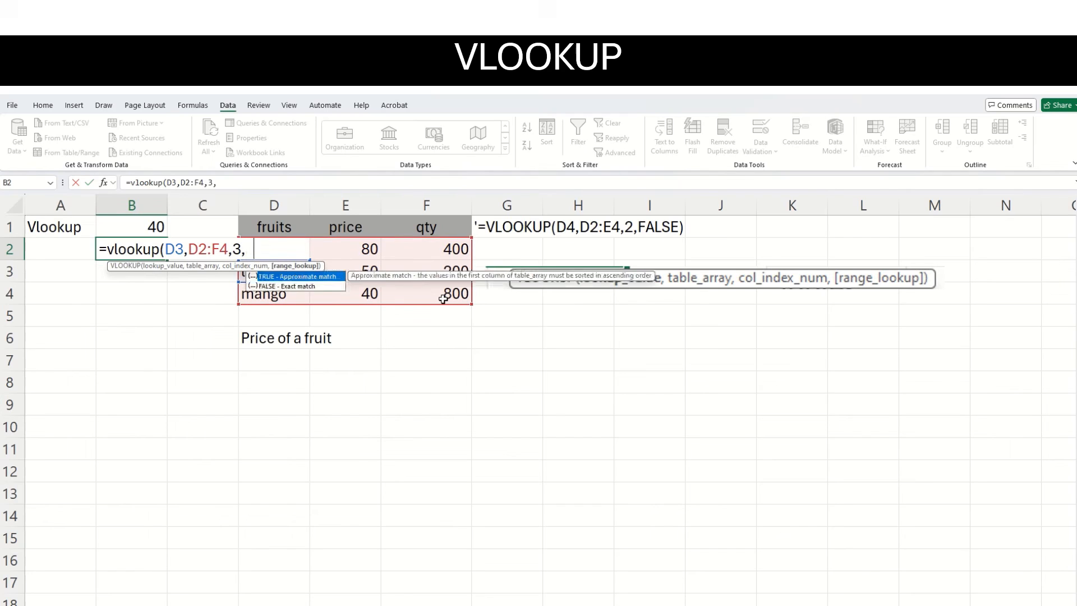
type("FALSE)")
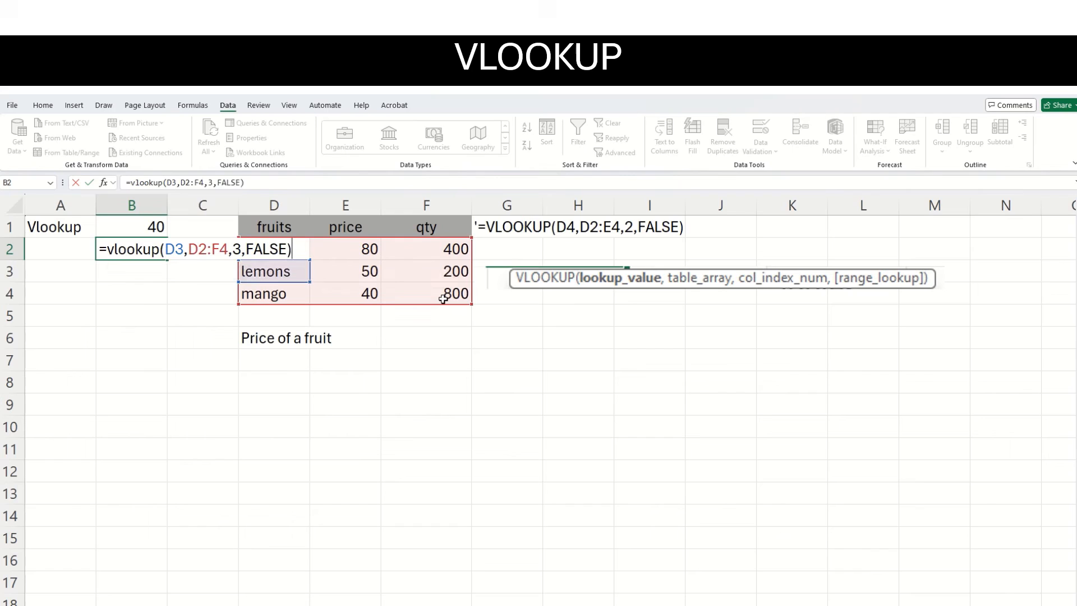
key("Return")
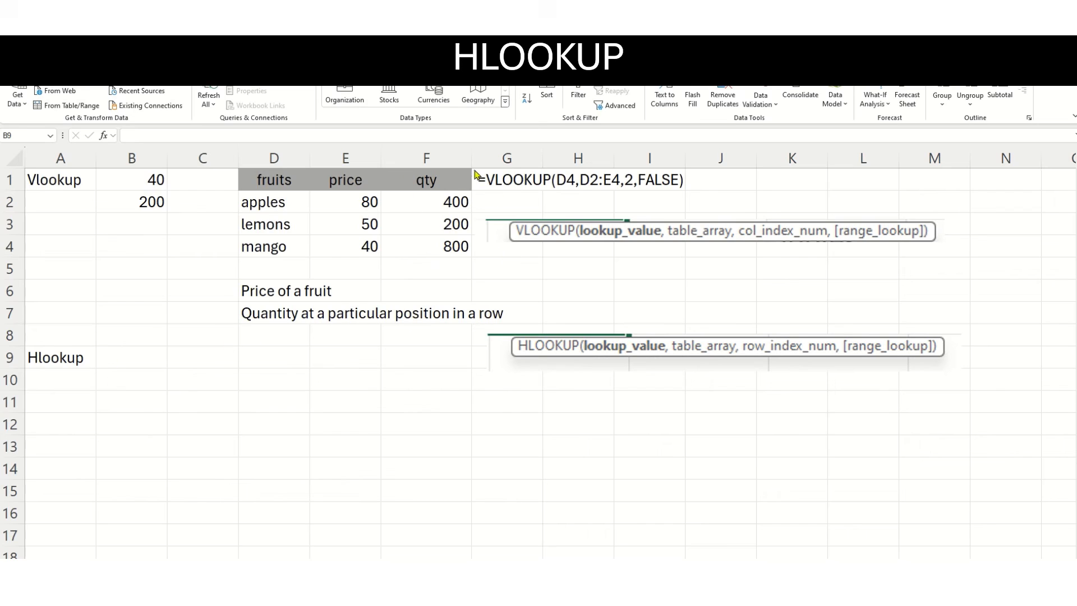
Start an HLOOKUP formula in B9 with "qty" as the lookup value and D1:F4 as the table array.
left_click(121, 362)
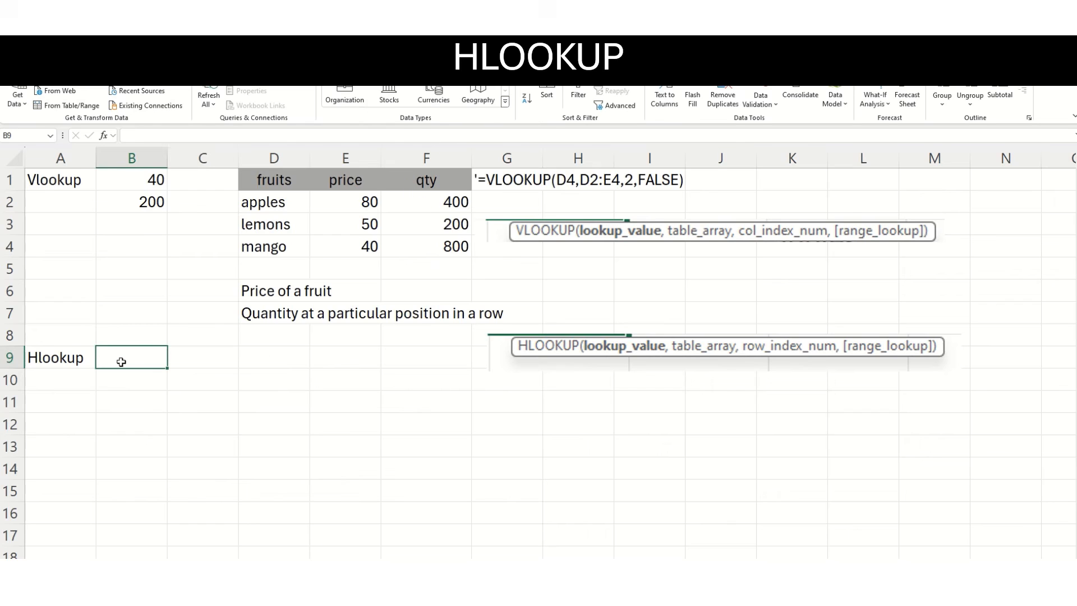
type("=v")
key("BackSpace")
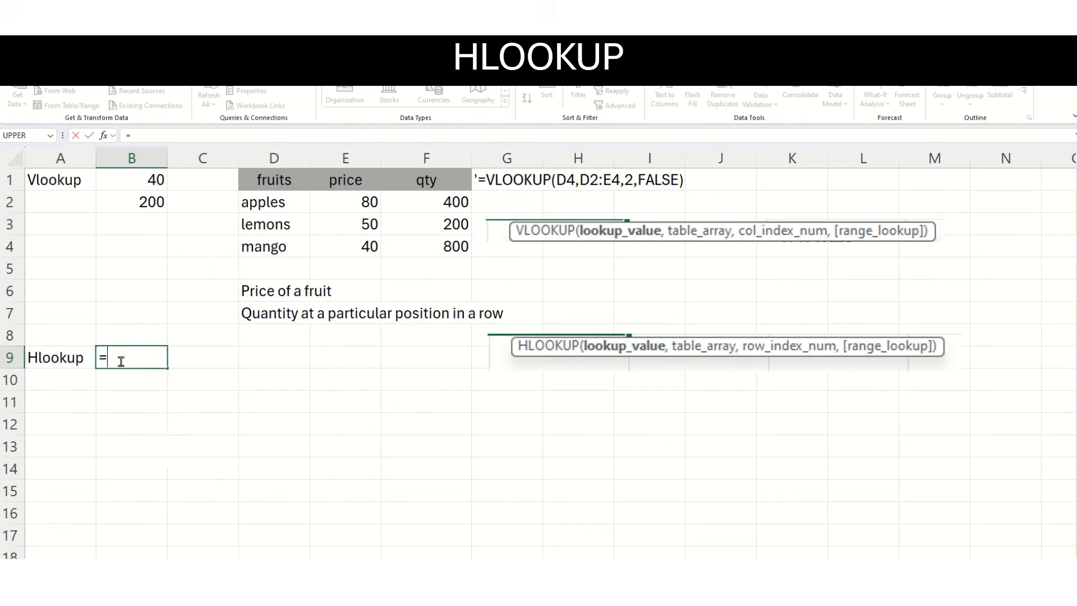
type("hlook")
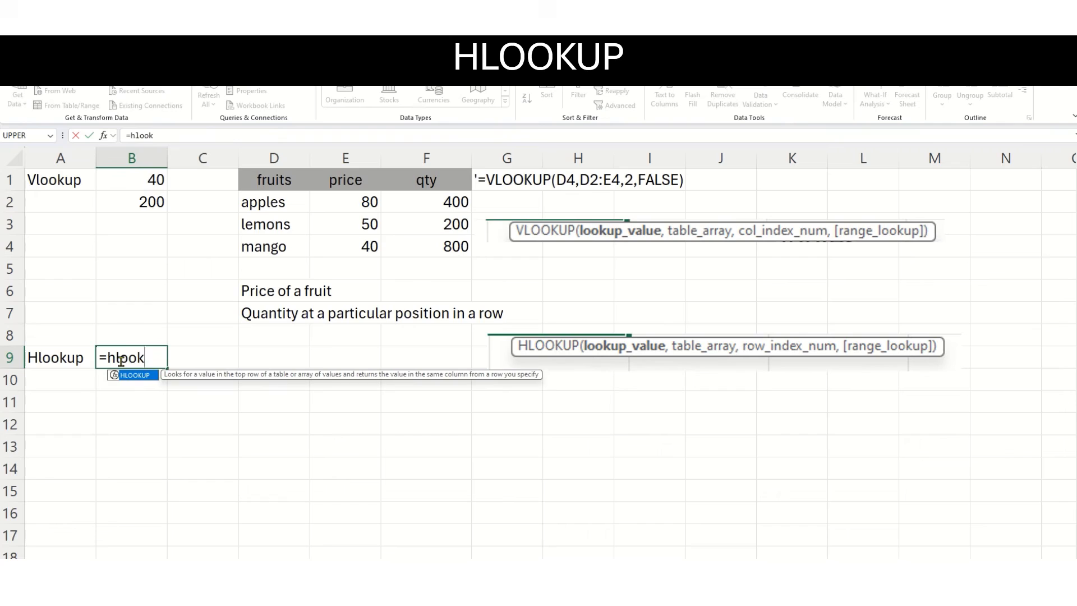
type("up(")
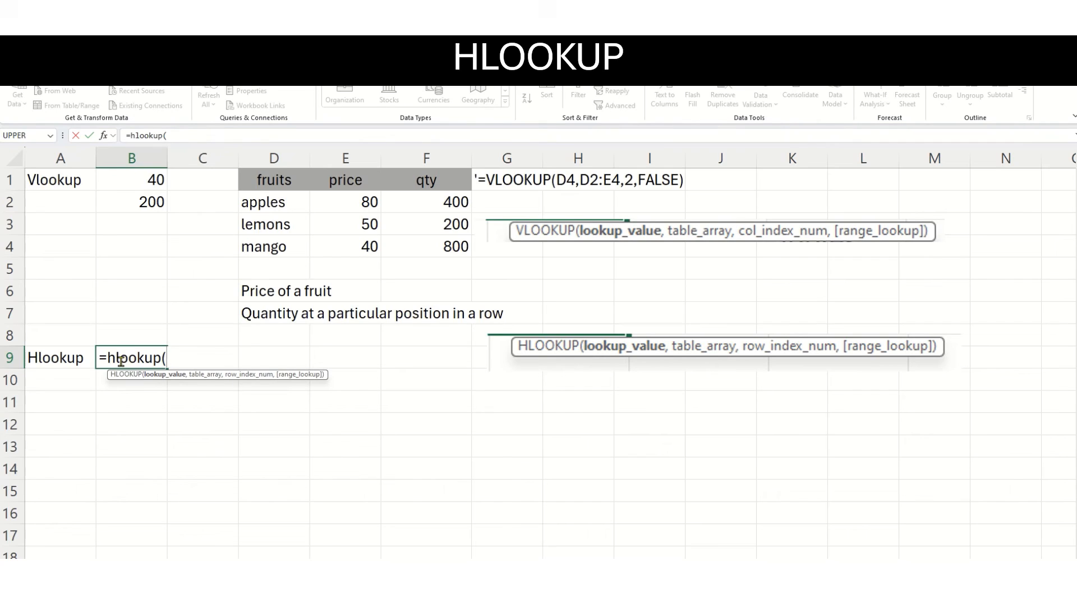
type("\"qty\",")
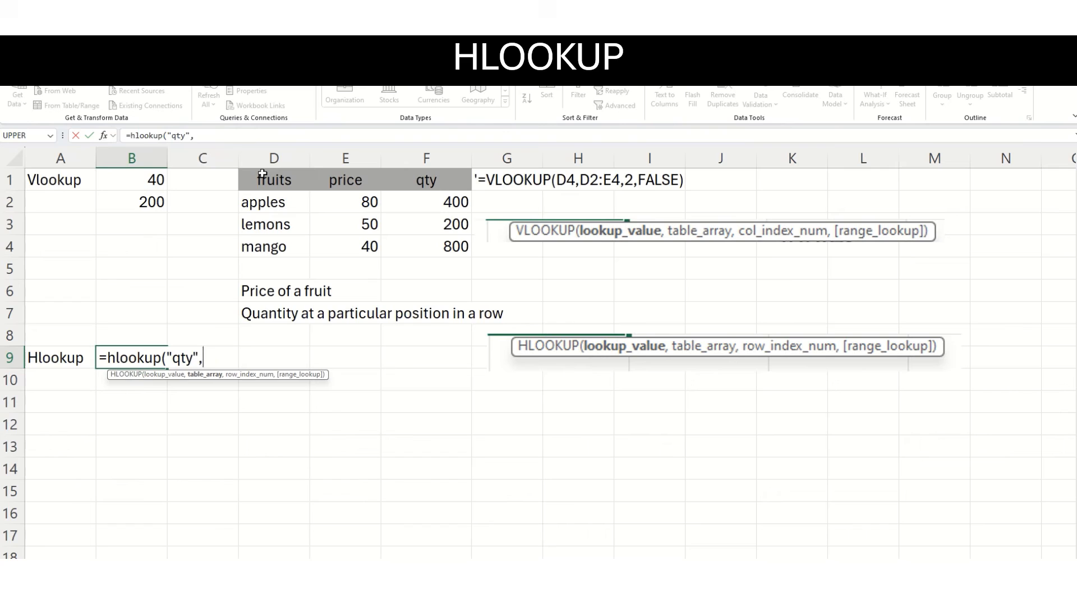
left_click_drag(262, 174, 428, 241)
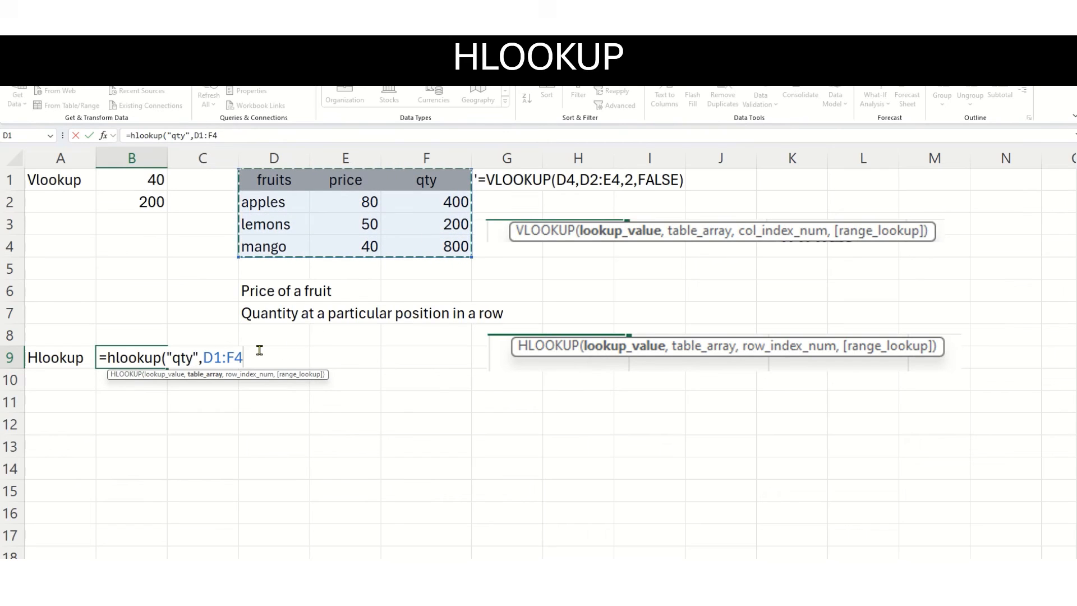
Complete the HLOOKUP formula in B9 with row index 4 and FALSE for an exact match, and compare it with F4.
type(",")
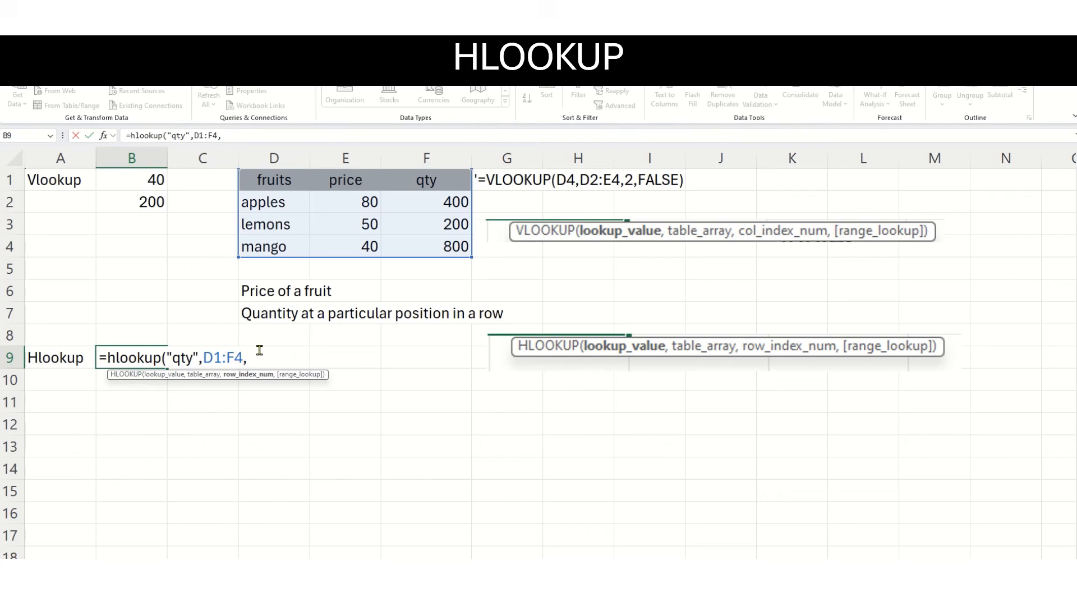
type("4,")
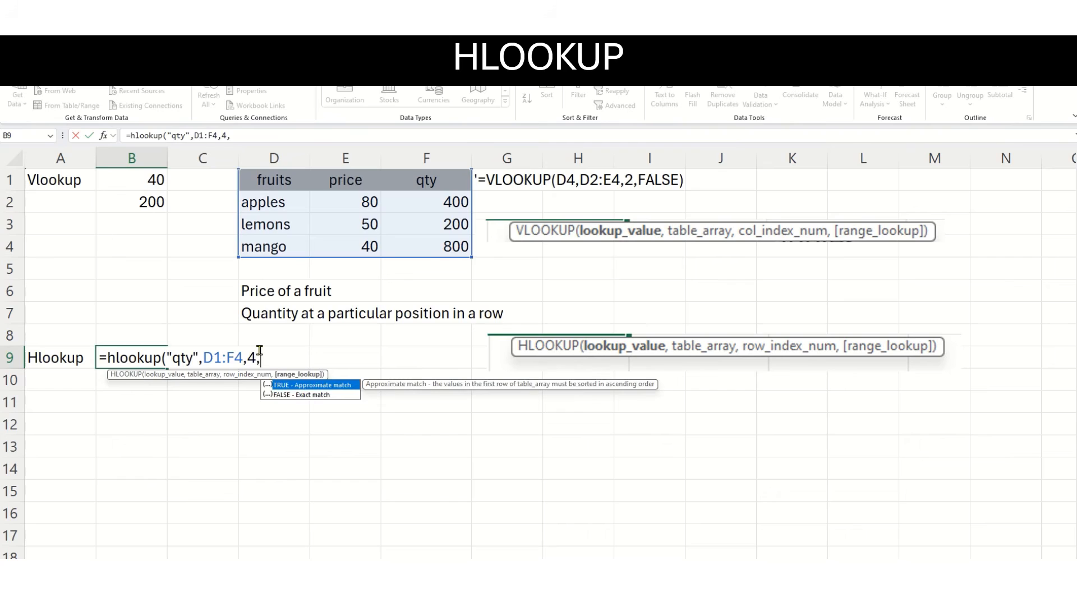
type("fal")
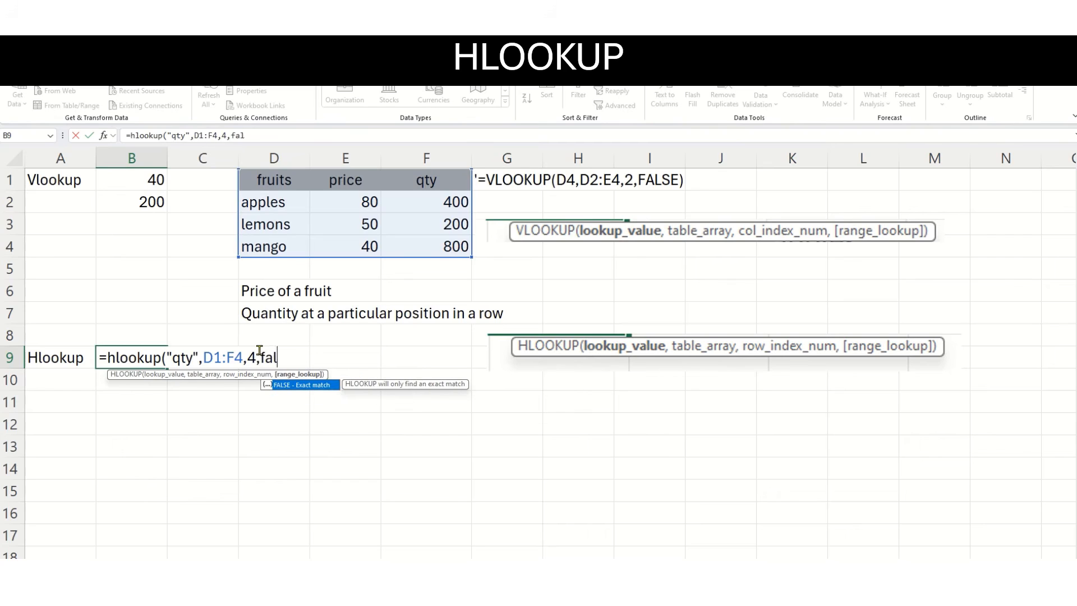
type("se)")
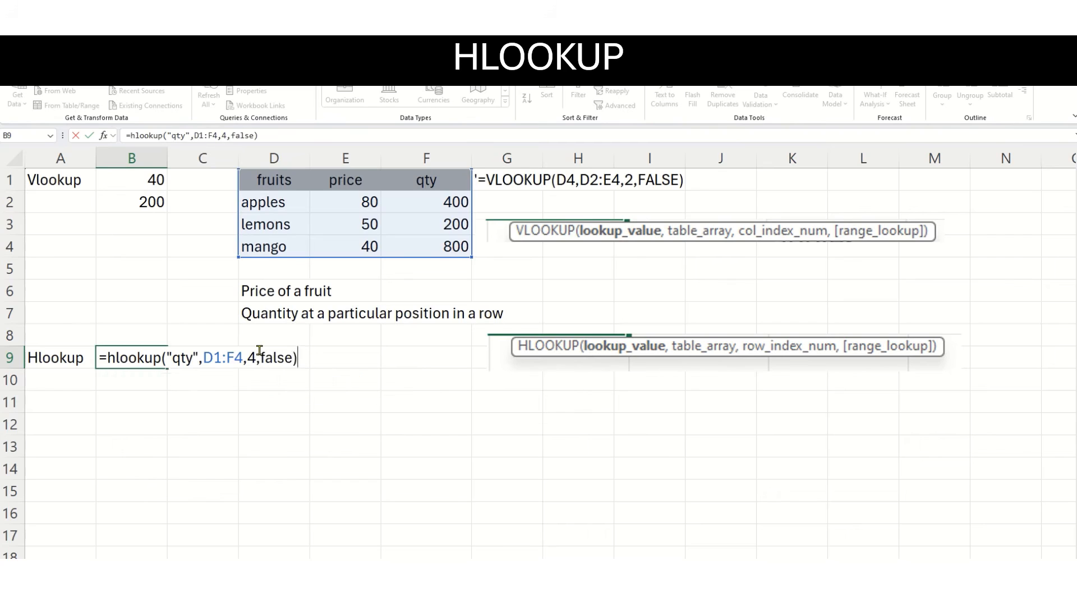
key("Return")
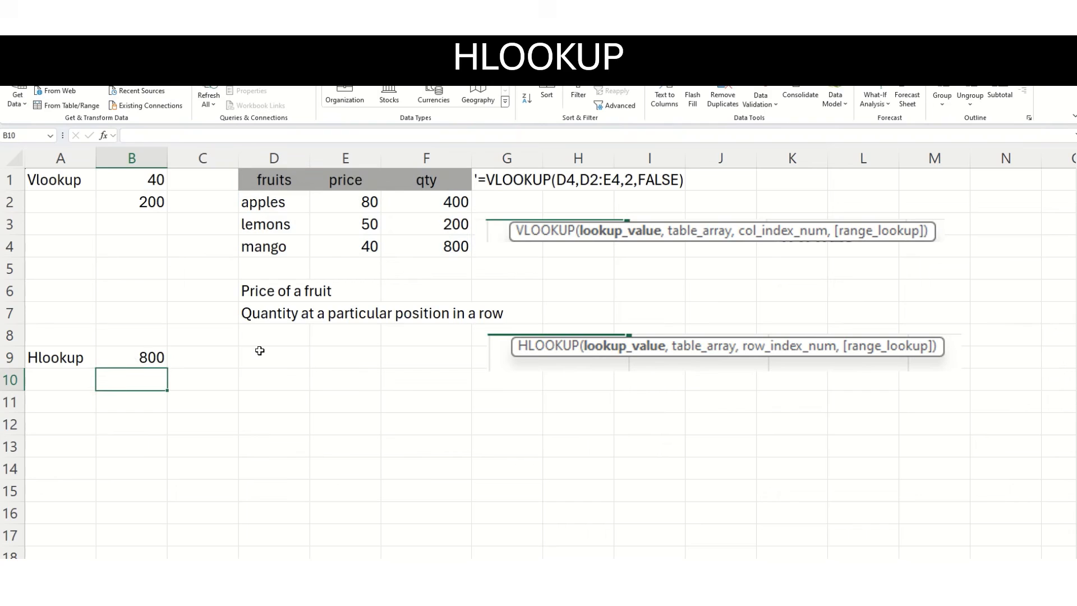
left_click(140, 361)
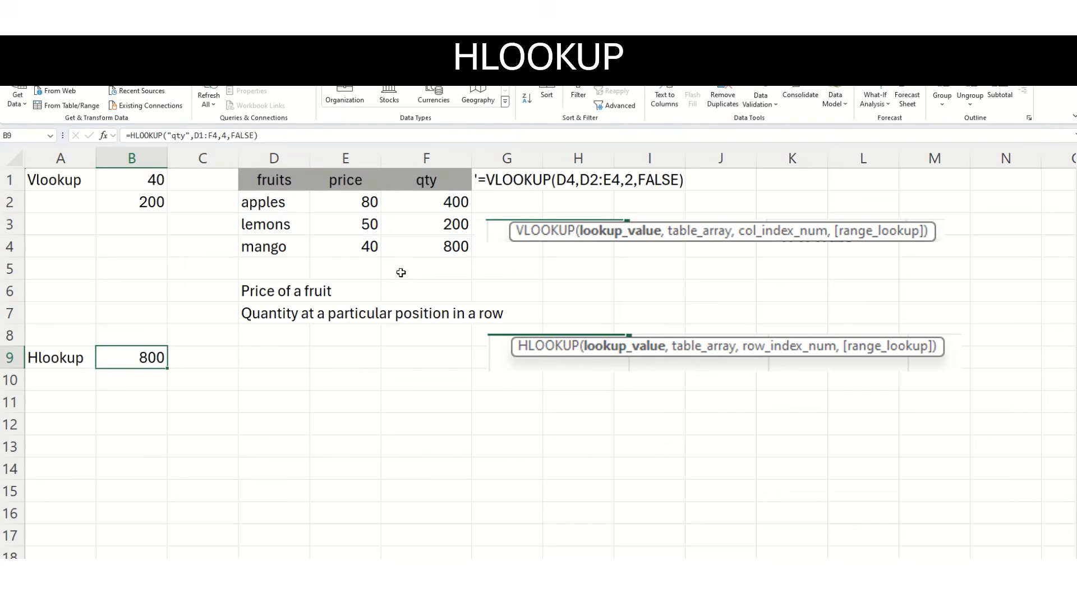
left_click(426, 252)
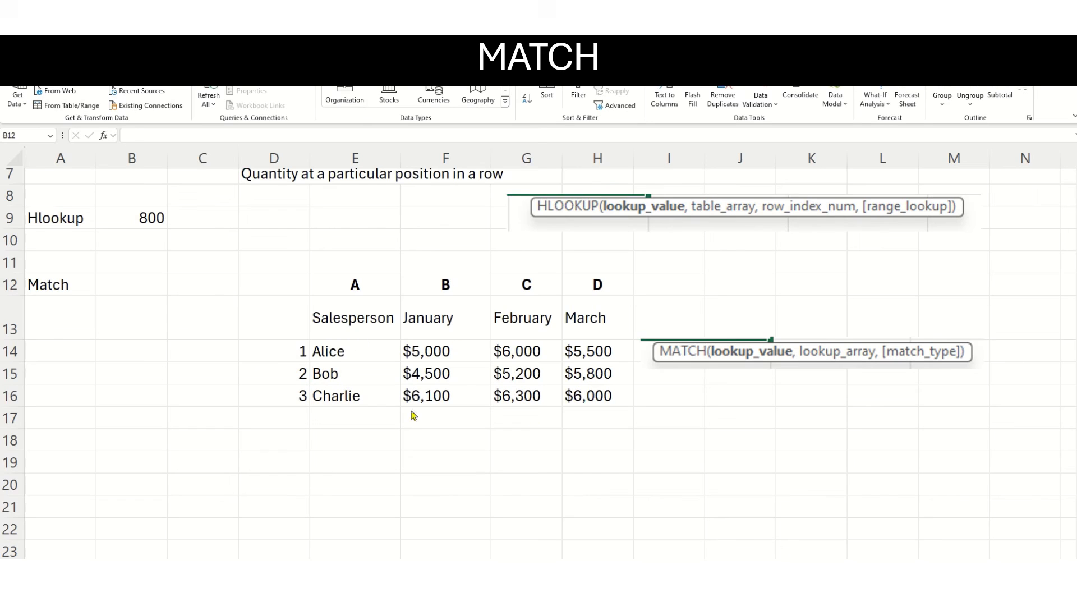
Start a MATCH formula in B12 with the quoted name of the salesperson in E15 as the lookup value and E14:E16 as the lookup array.
left_click(125, 288)
type("=m")
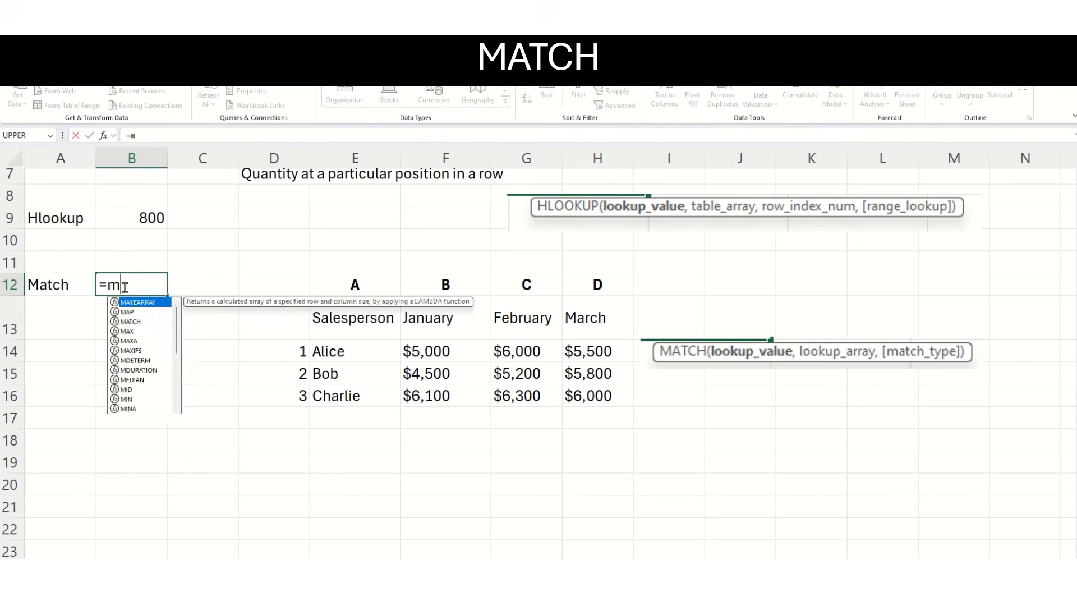
type("atch(")
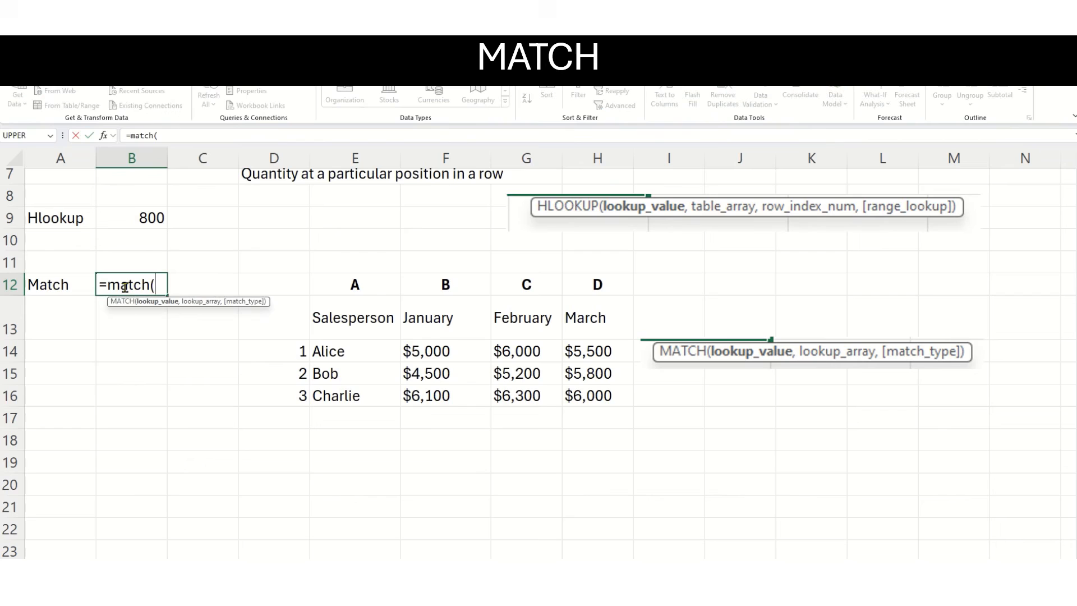
type("\"Bob\",")
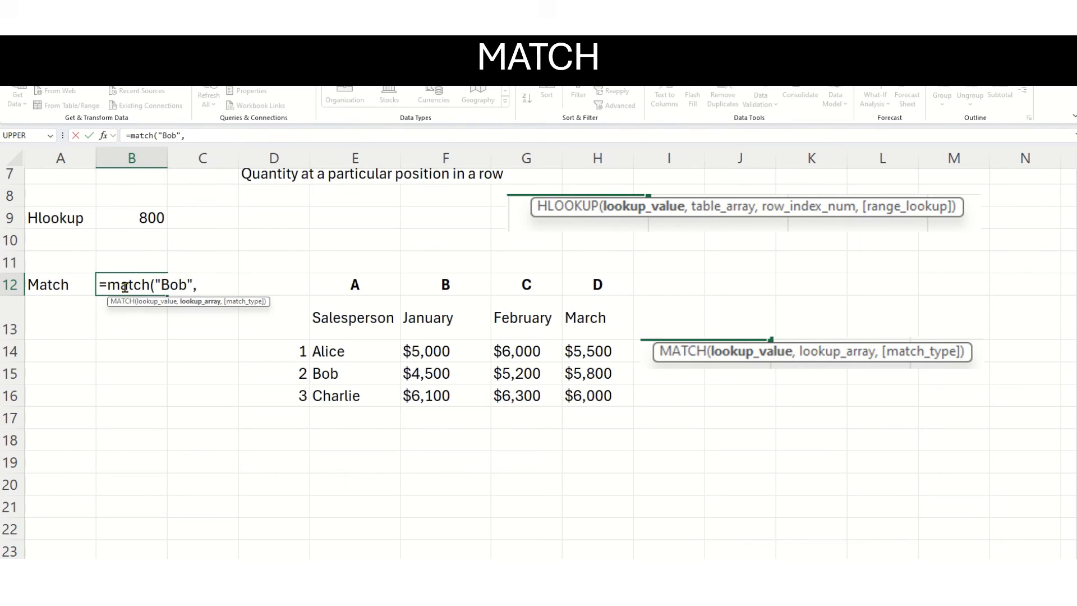
left_click(352, 350)
left_click_drag(352, 350, 352, 392)
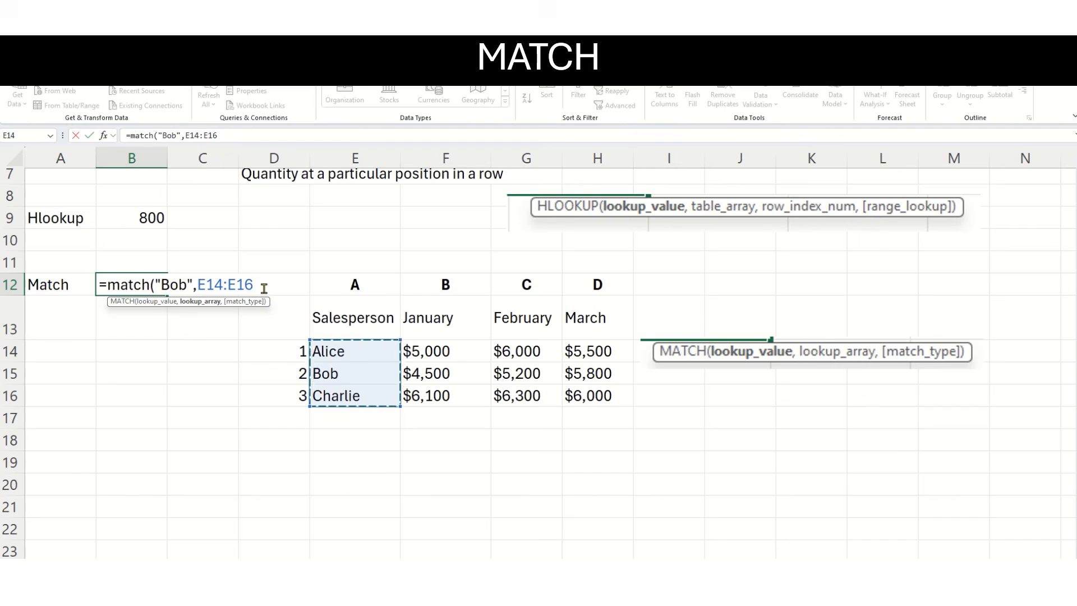
Complete the MATCH formula in B12 with match type 0 and check its result against the salesperson list in E14:E16.
type(",")
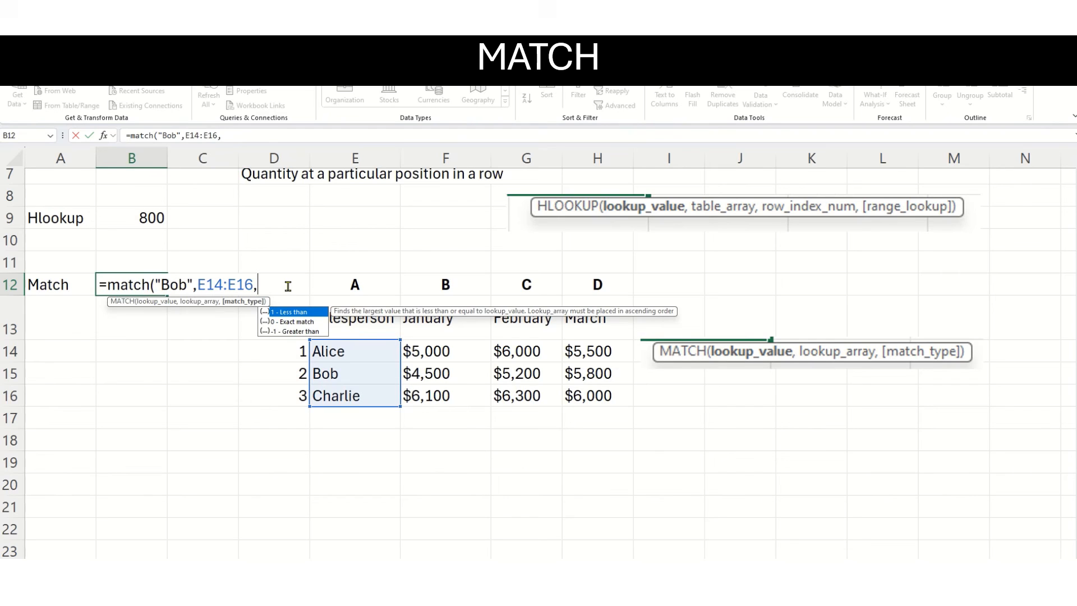
type("0)")
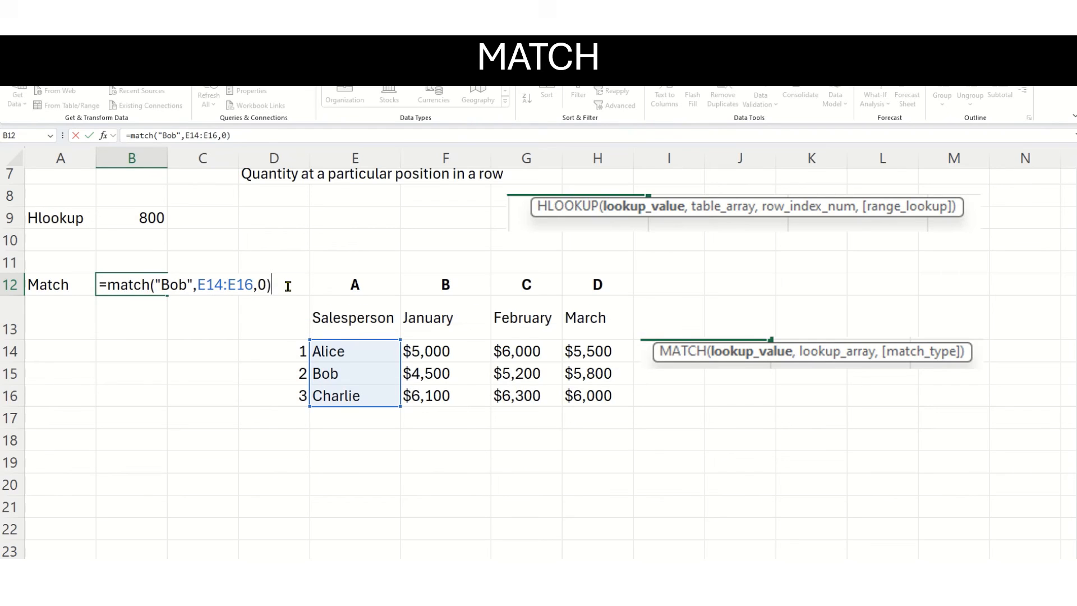
key("Return")
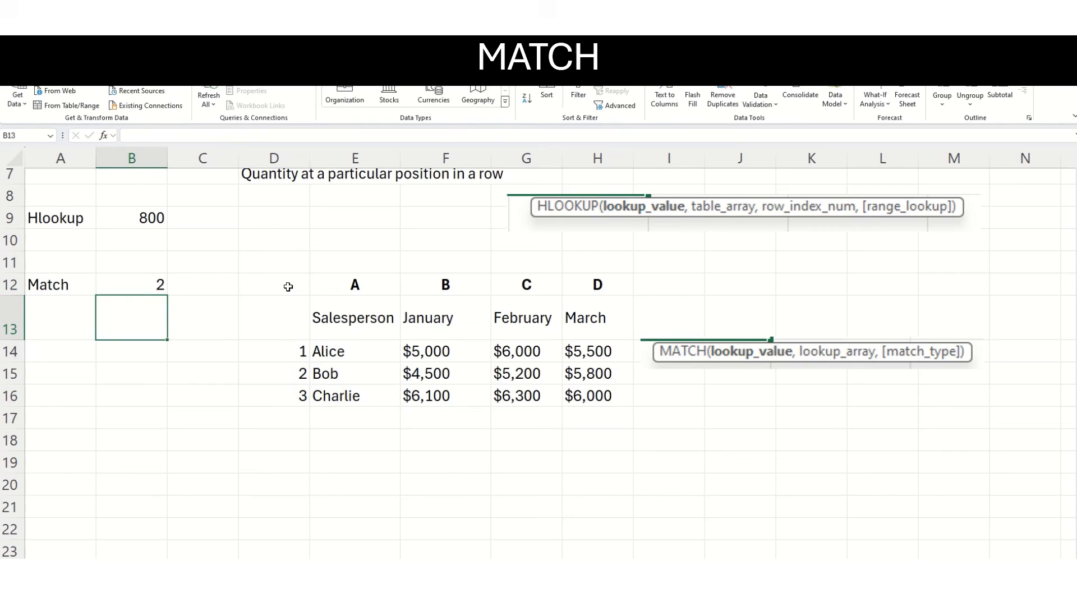
left_click(147, 292)
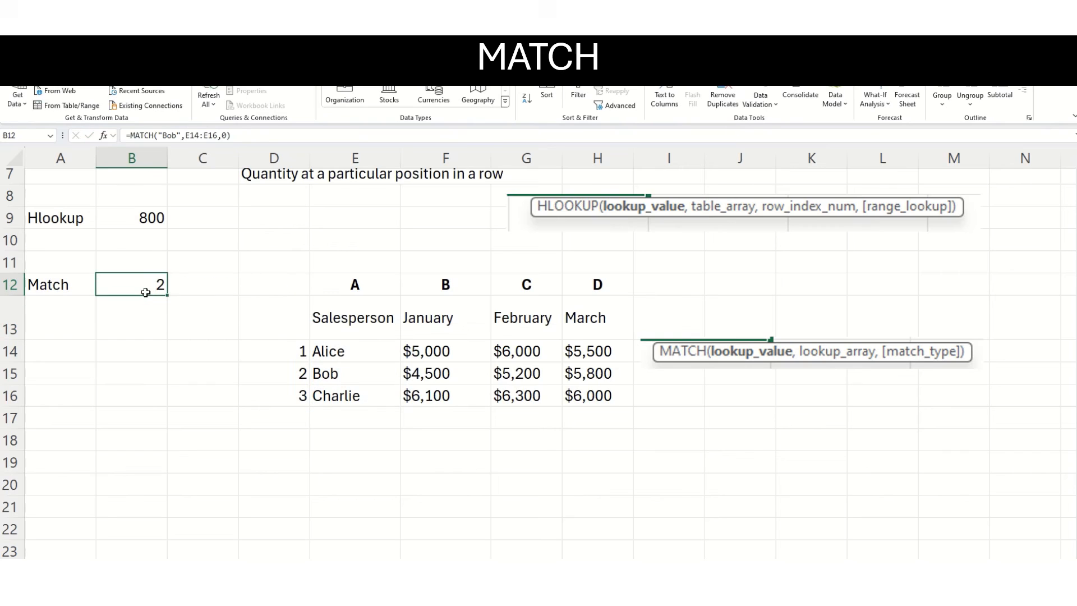
left_click(348, 364)
left_click_drag(350, 354, 354, 397)
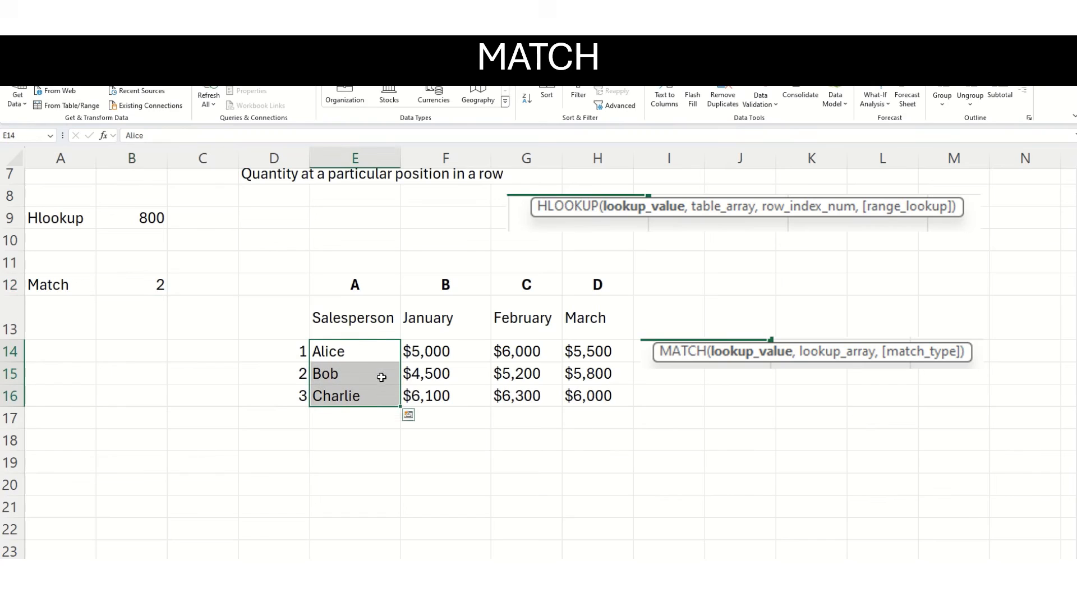
left_click(354, 373)
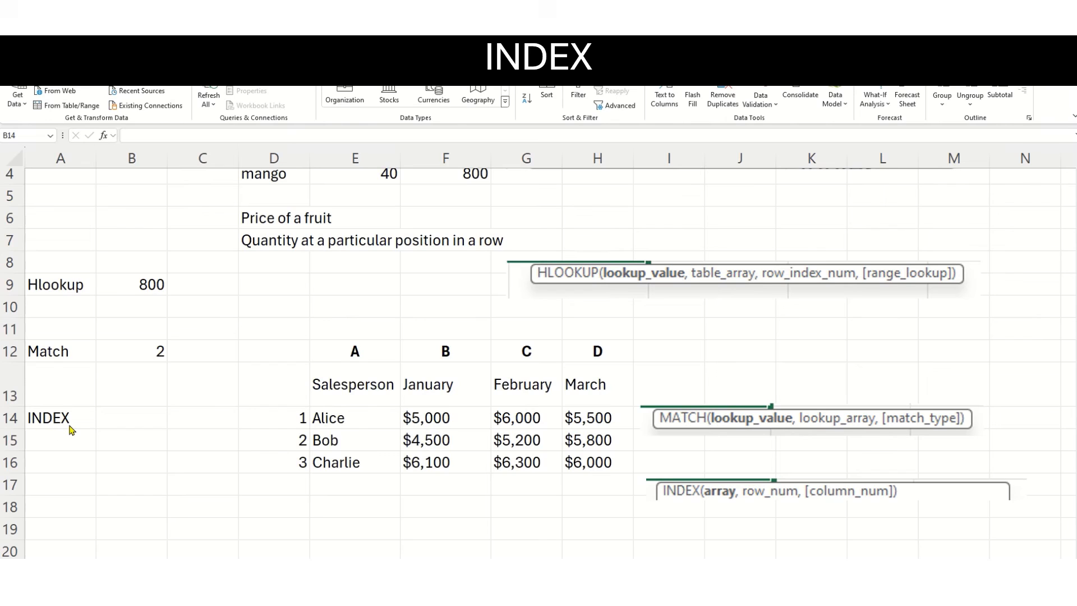
left_click(135, 420)
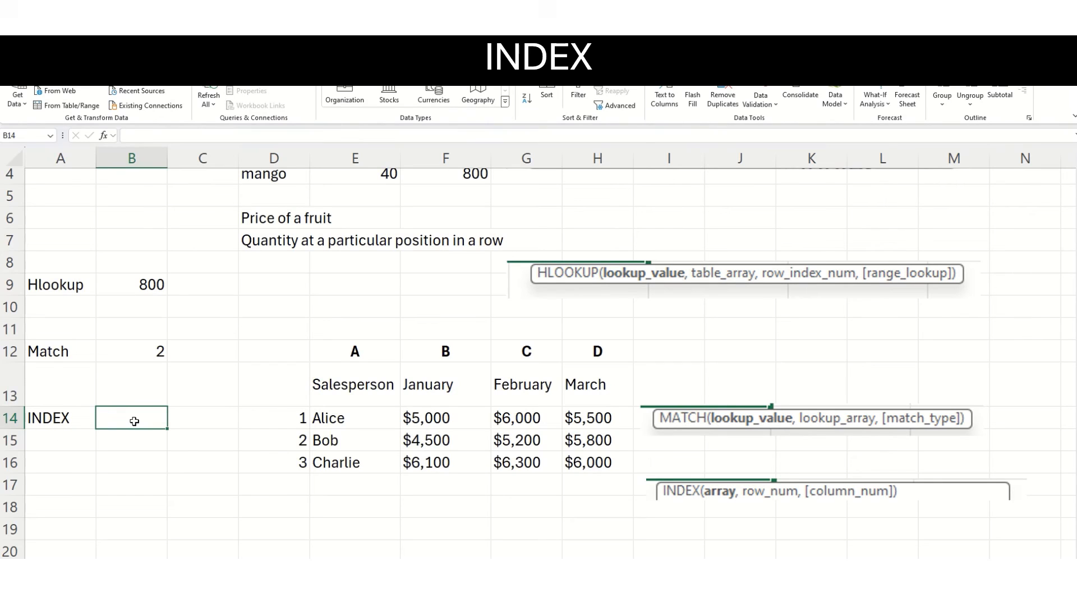
type("=index")
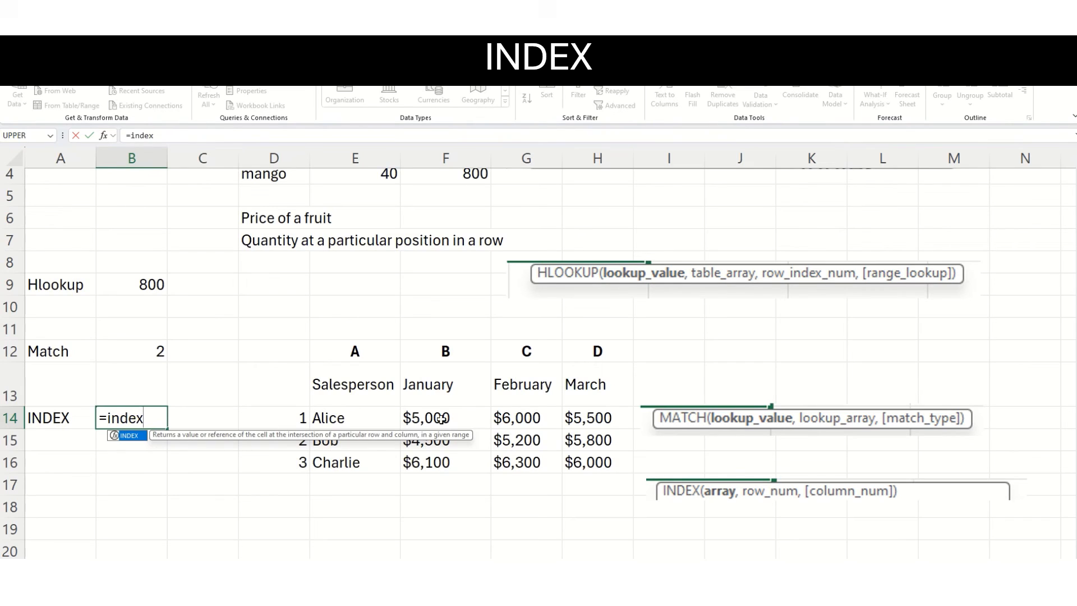
left_click(423, 420)
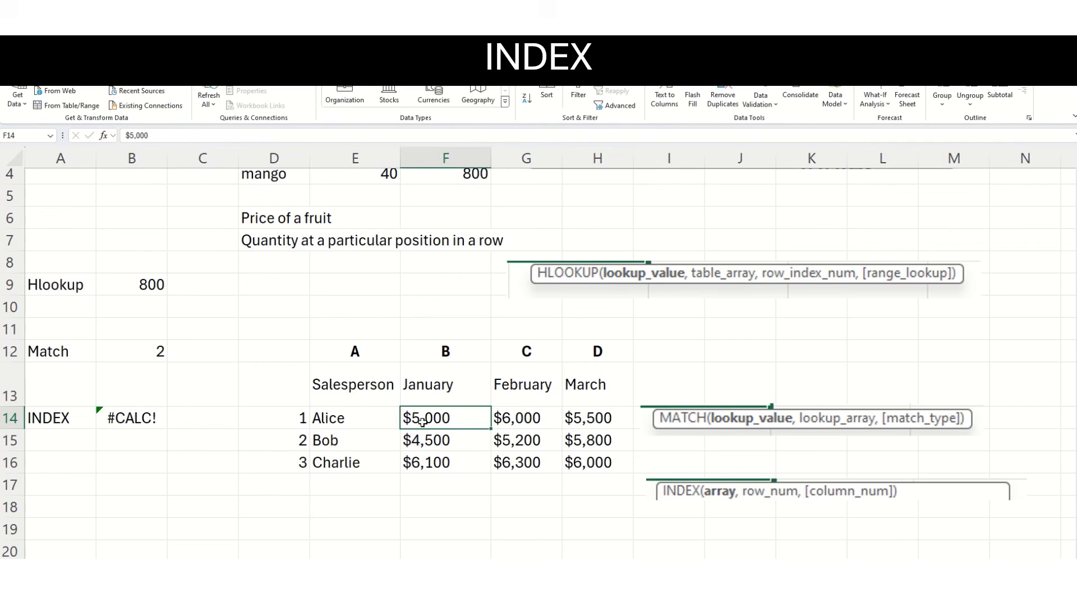
Examine the sales figures in F14:H16 and trace the row of the salesperson in E15 to the February column at G15.
left_click_drag(423, 421, 595, 467)
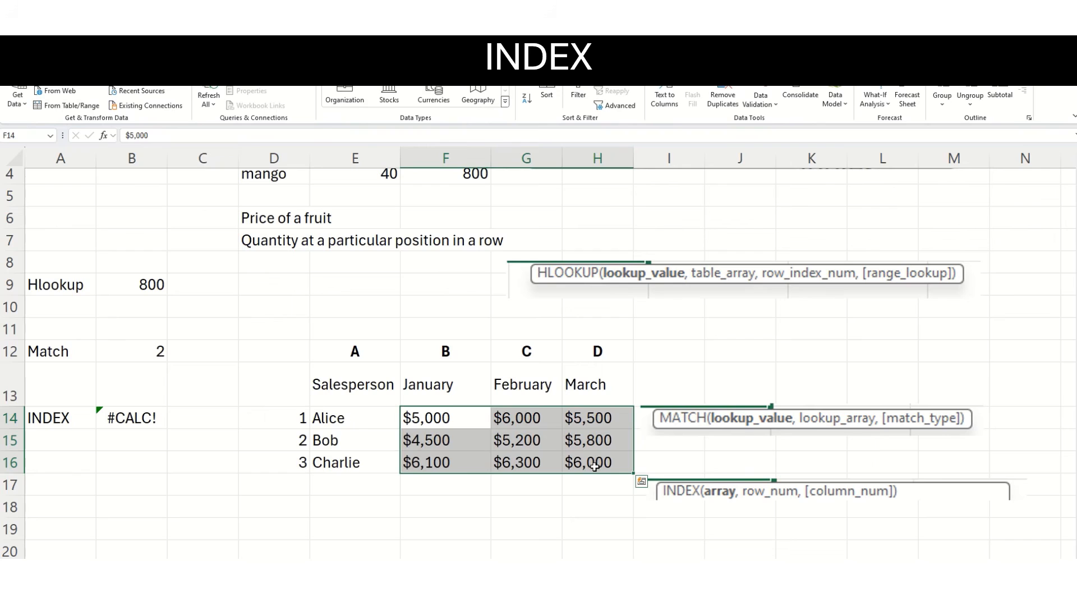
left_click_drag(526, 353, 517, 469)
left_click_drag(333, 438, 507, 444)
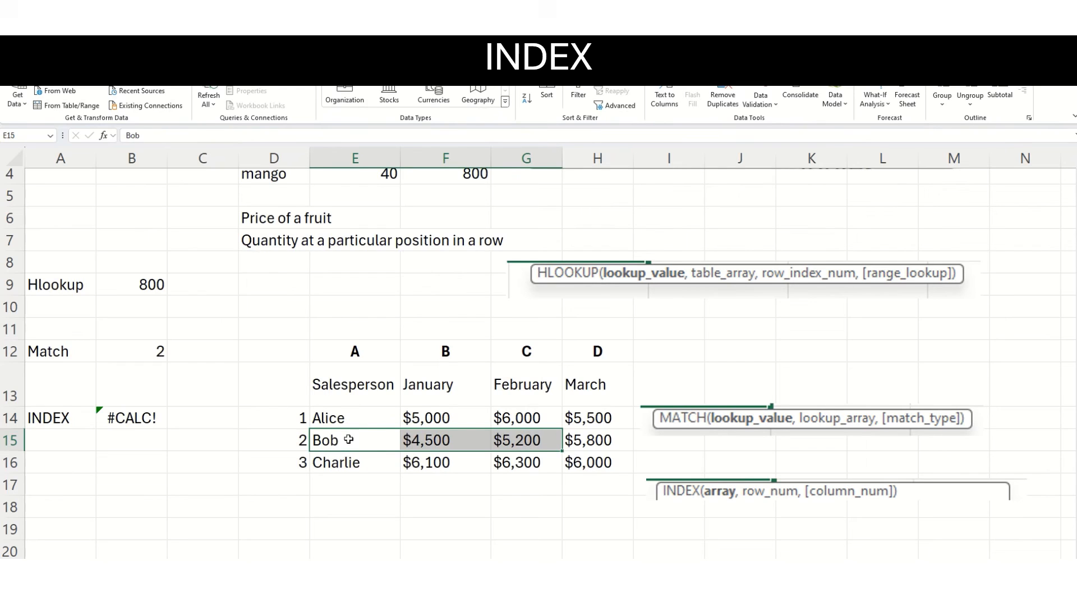
left_click(348, 439)
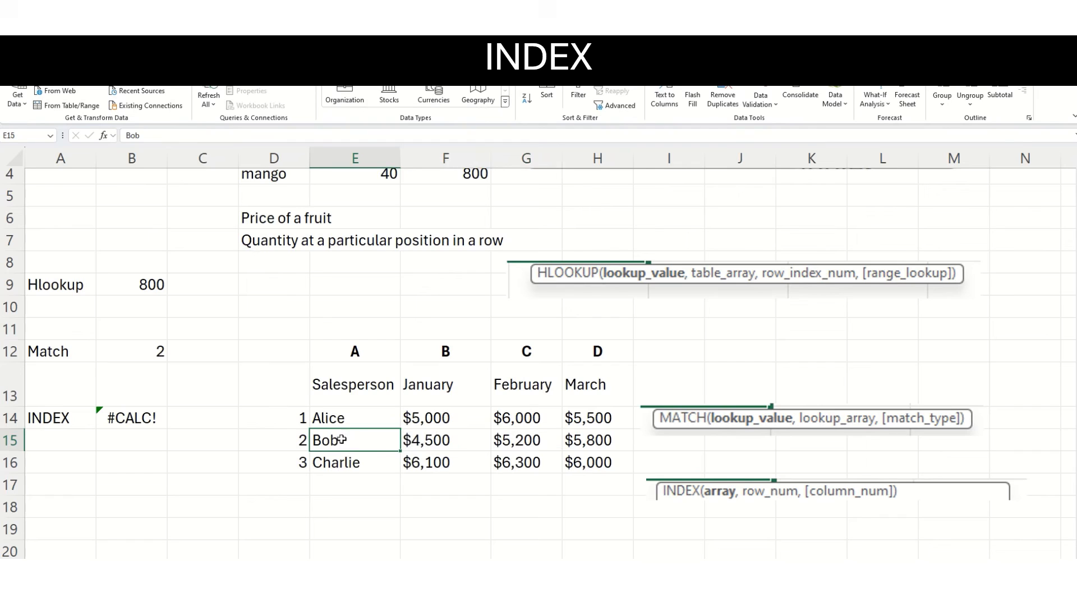
left_click_drag(380, 436, 528, 439)
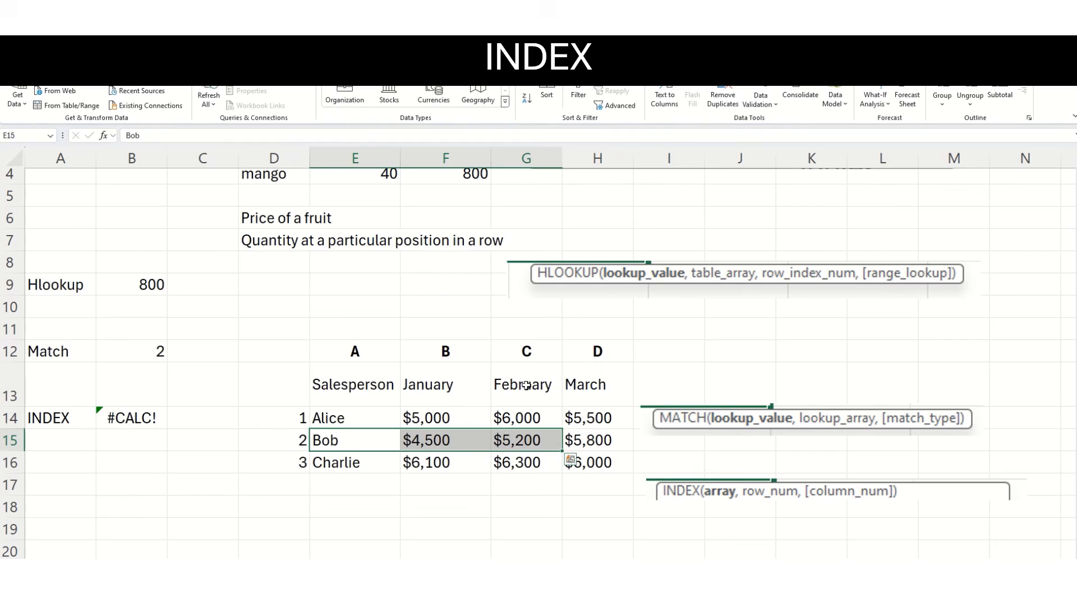
left_click_drag(526, 385, 529, 436)
left_click(530, 437)
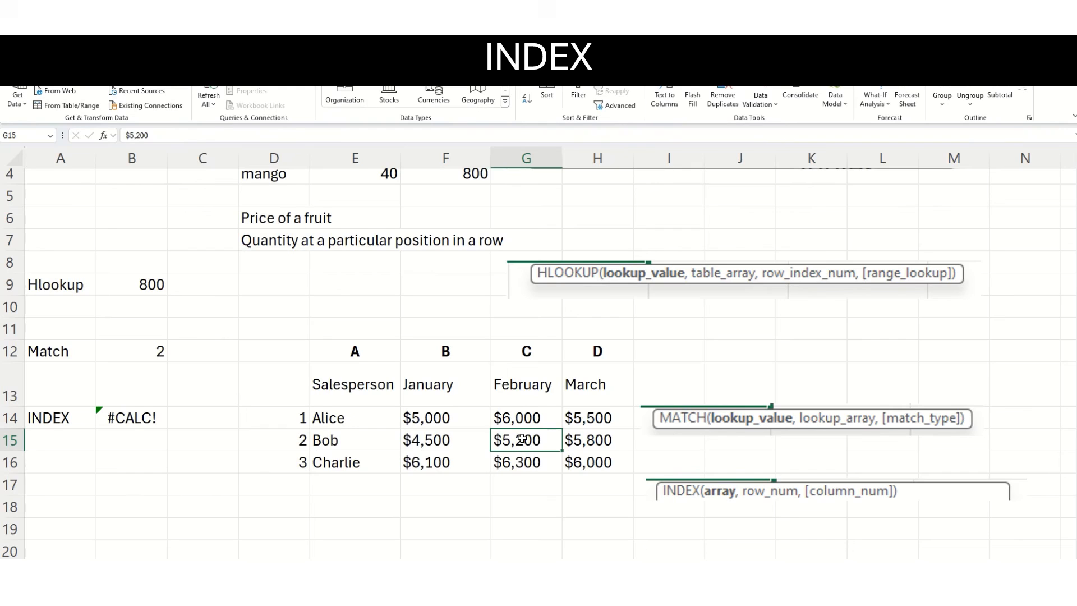
Clear B14 and start an INDEX formula there with the sales figures F14:H16 as the array.
left_click(129, 421)
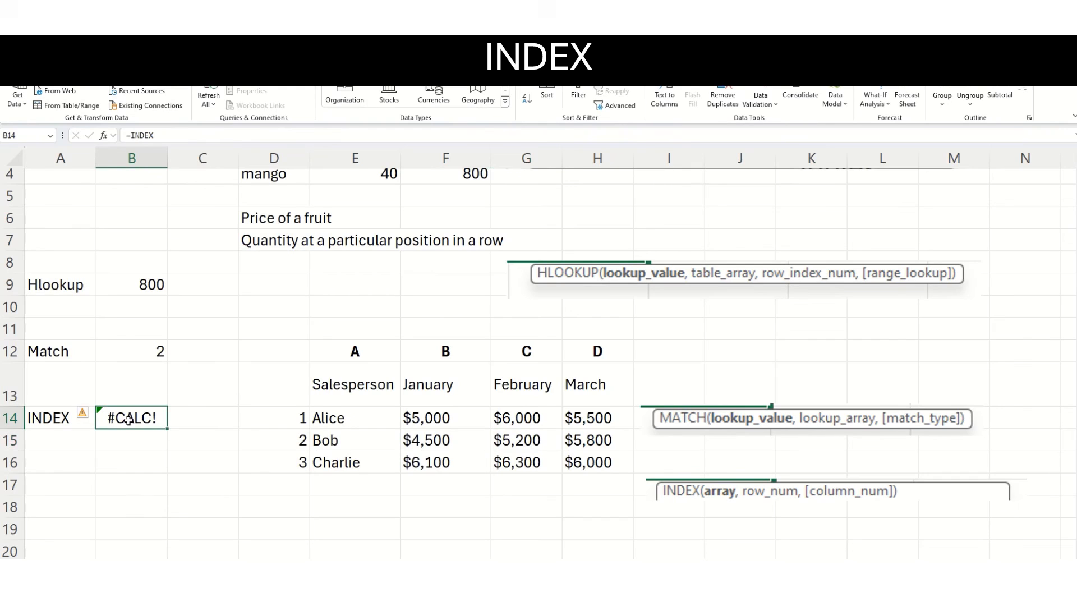
key("Delete")
type("=ind")
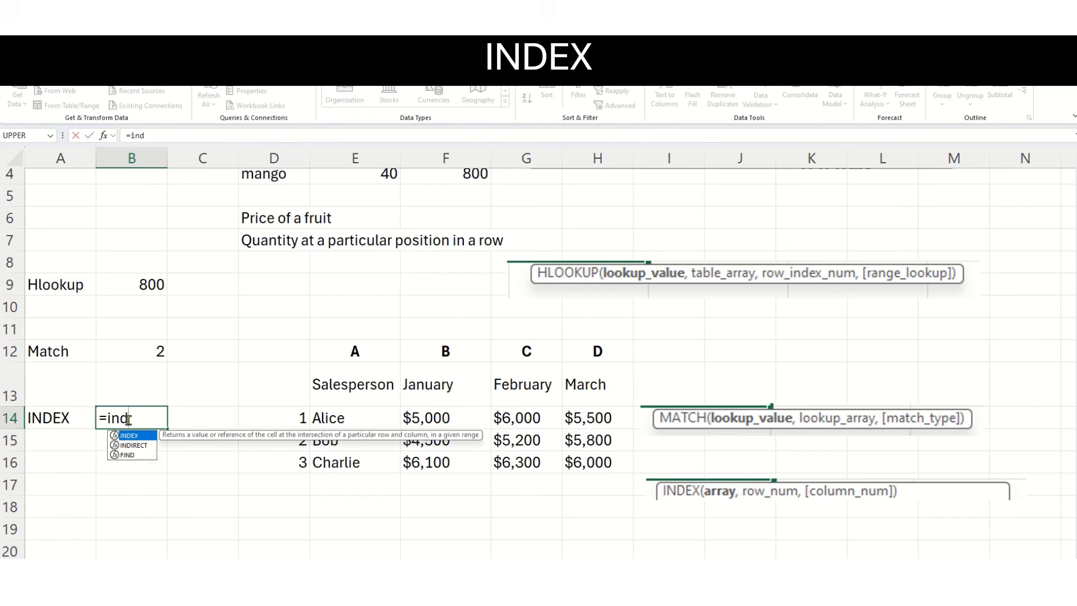
type("ex(")
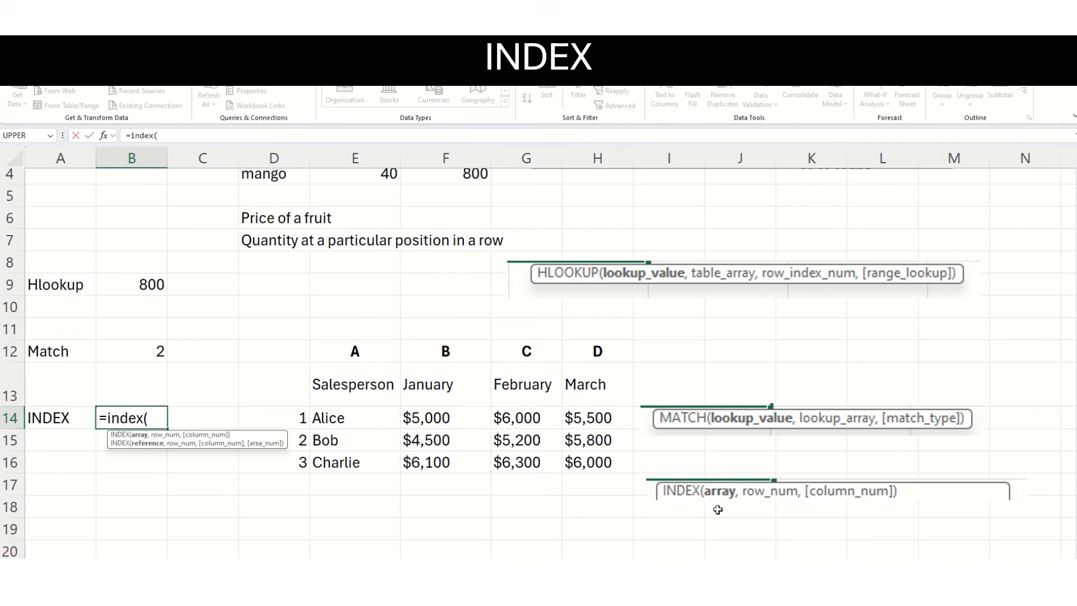
left_click(418, 422)
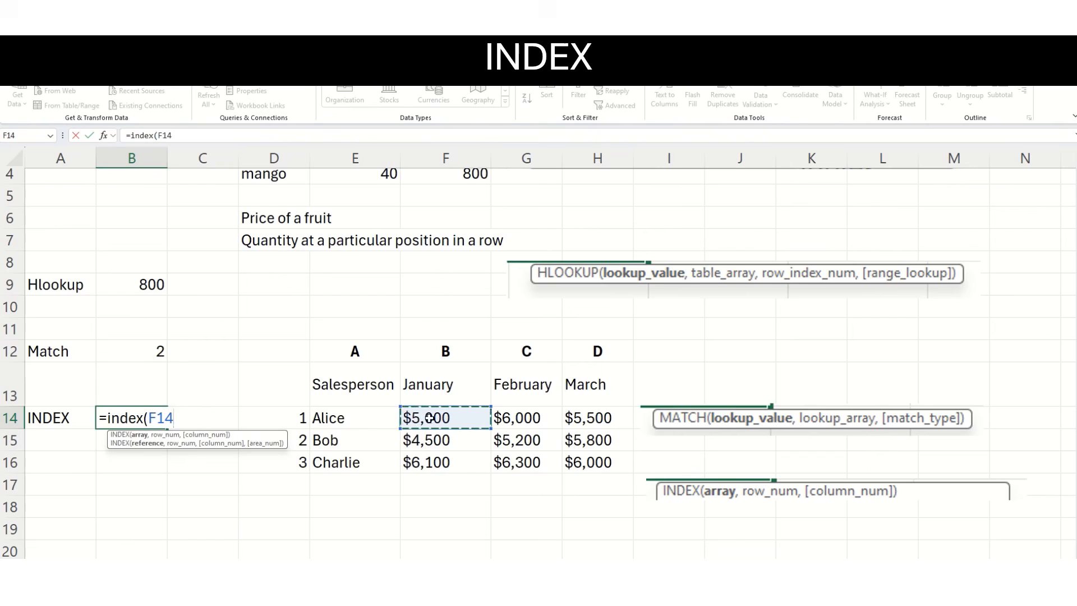
left_click_drag(418, 422, 595, 462)
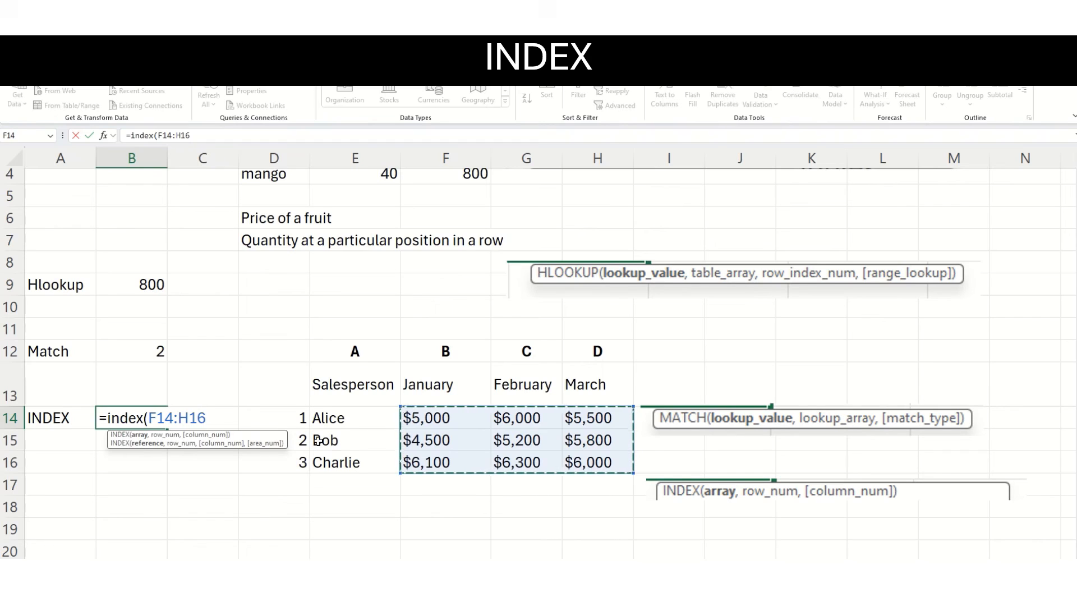
Complete the INDEX formula in B14 with row number 2 and column number 2, and compare its result with G15.
type(",2,")
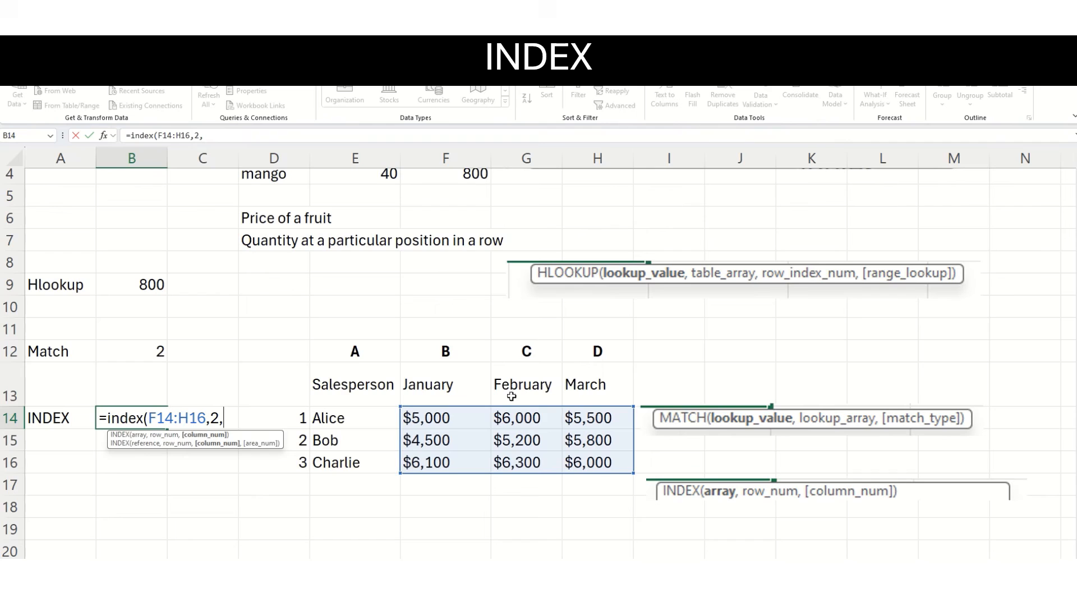
type("2)")
key("Return")
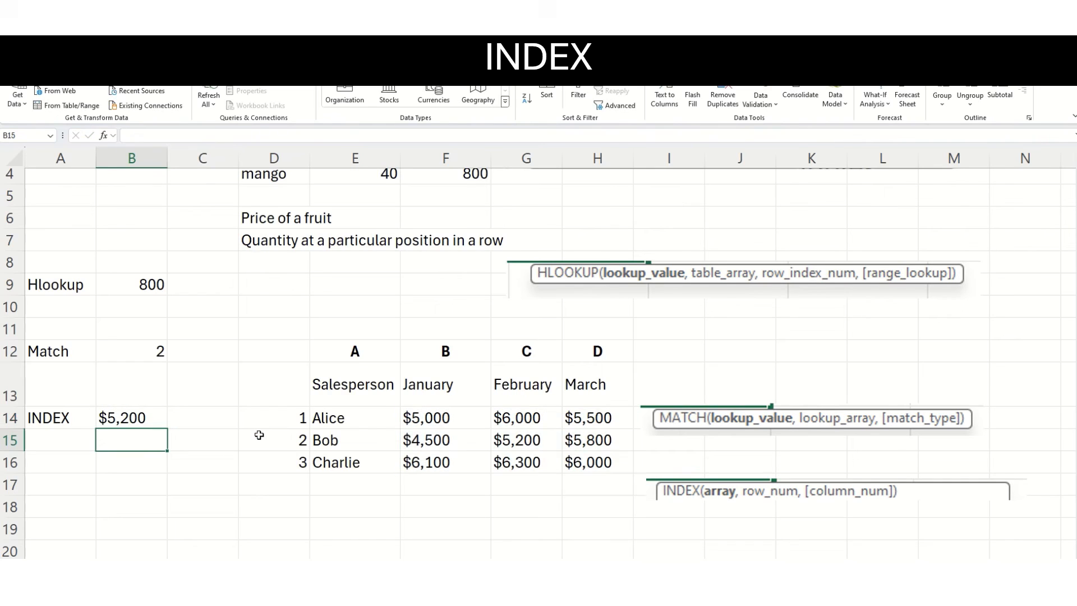
double_click(132, 418)
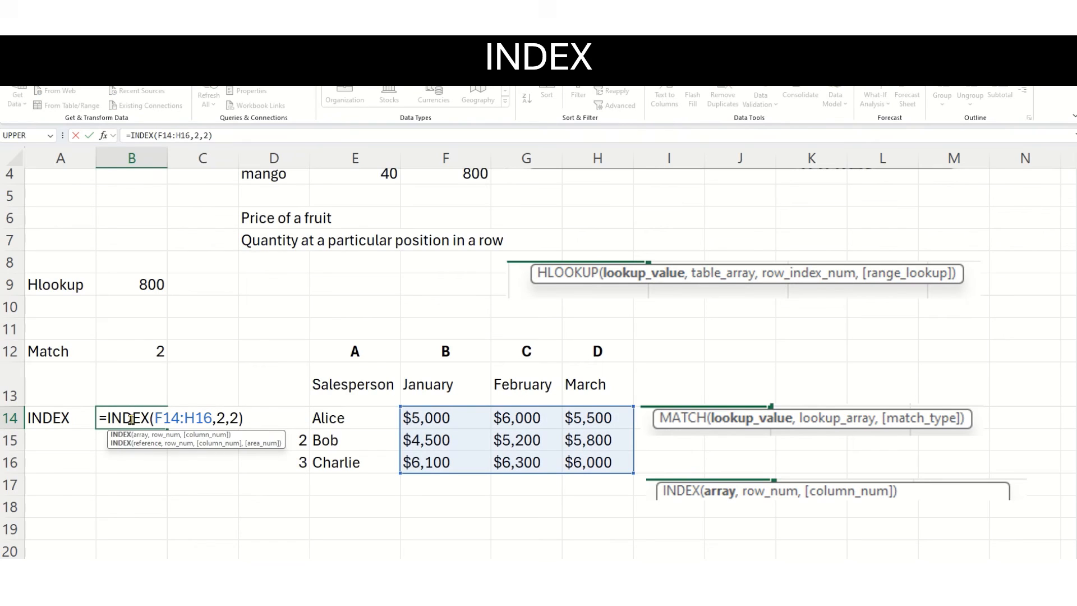
key("Escape")
left_click(503, 441)
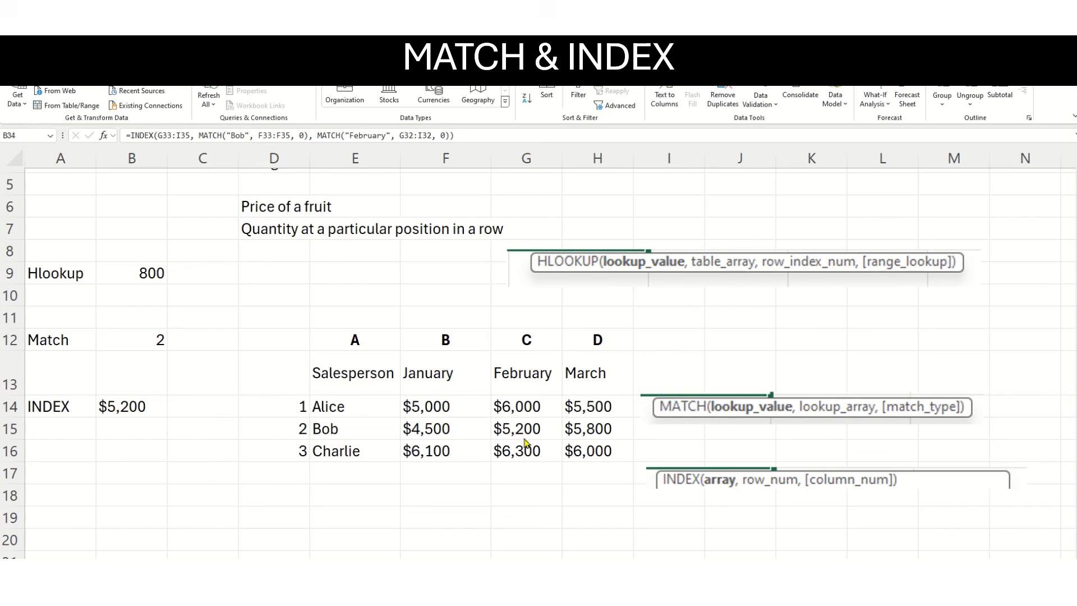
Start a combined INDEX formula in B18 with the sales figures F14:H16 as the array.
left_click(138, 408)
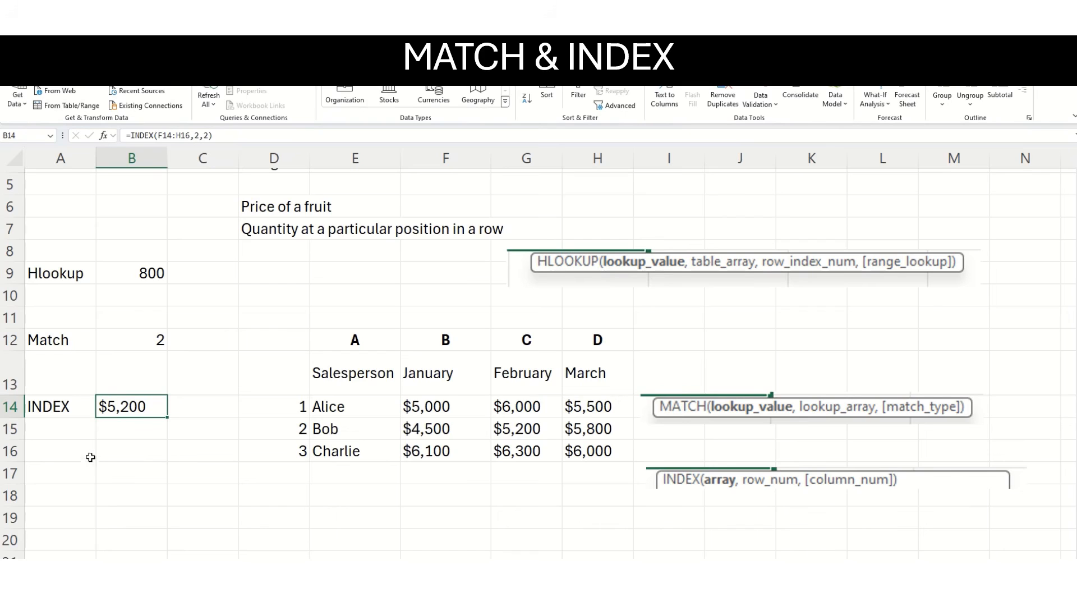
left_click(111, 499)
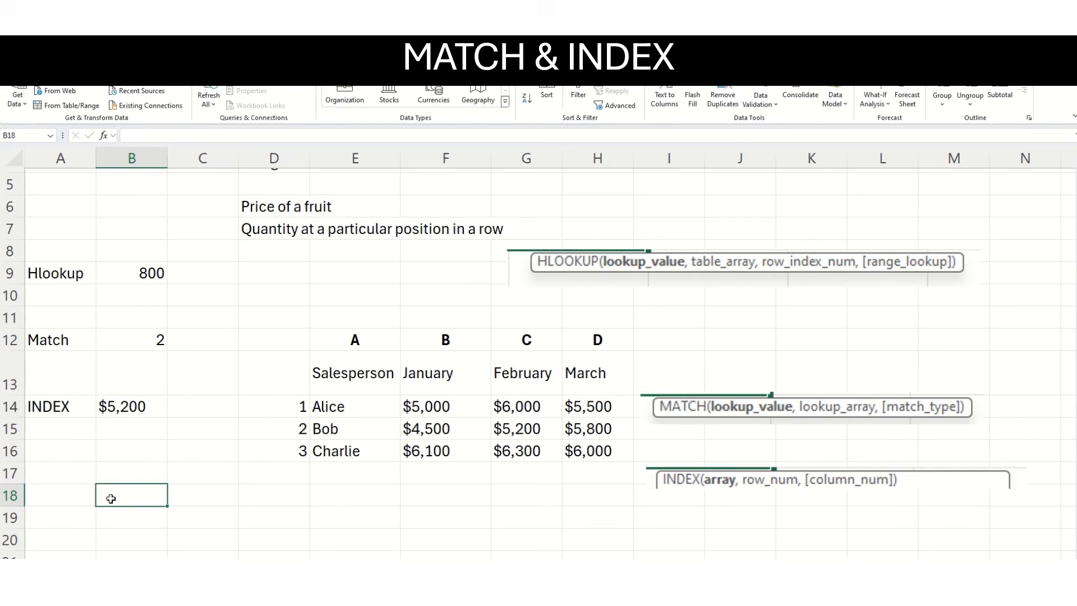
type("=inde")
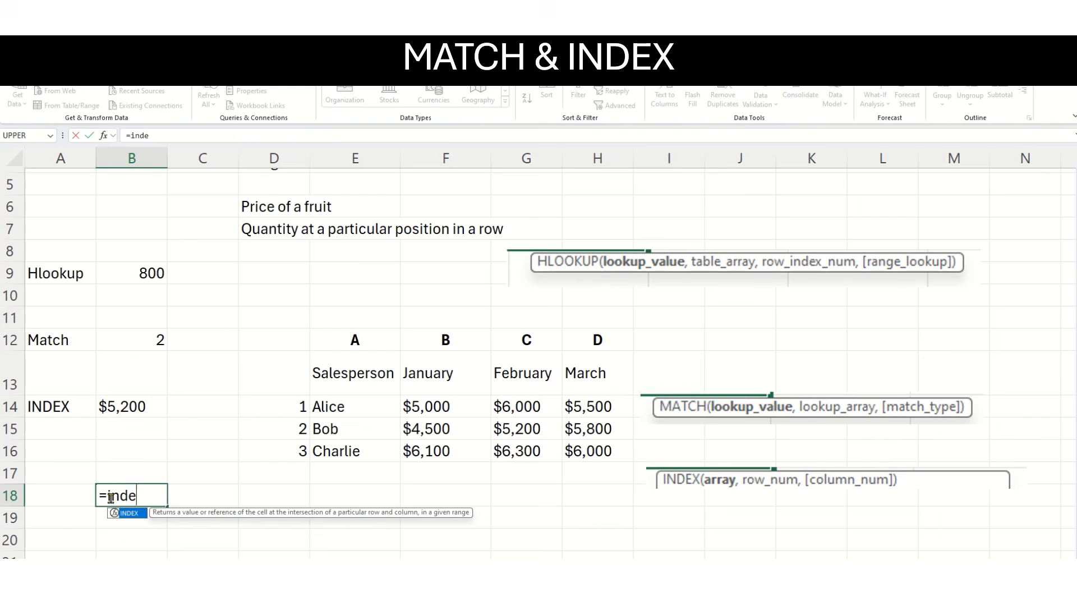
type("x(")
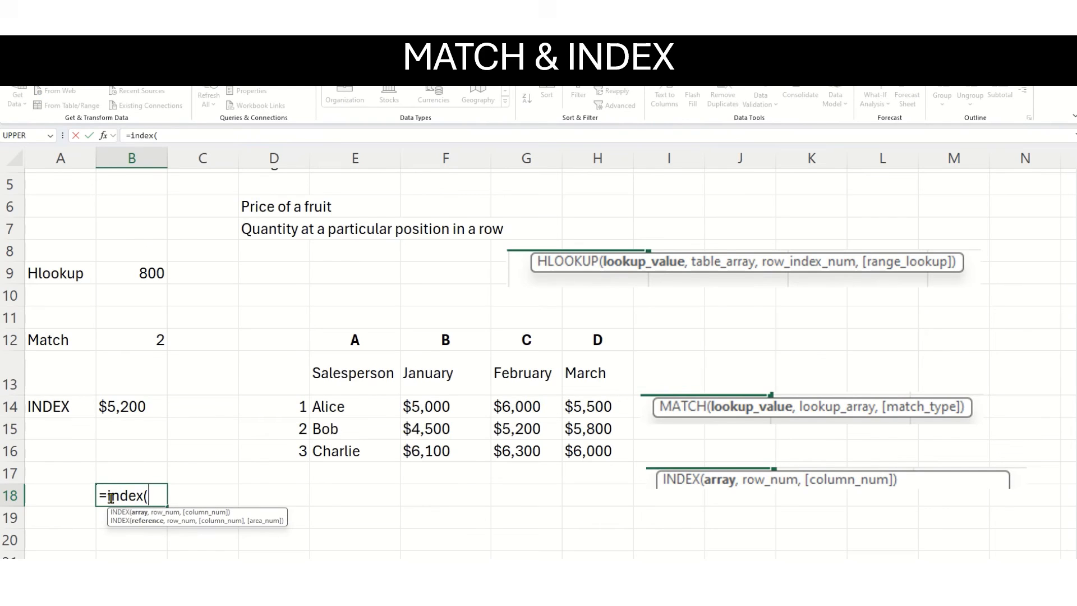
left_click_drag(448, 402, 568, 455)
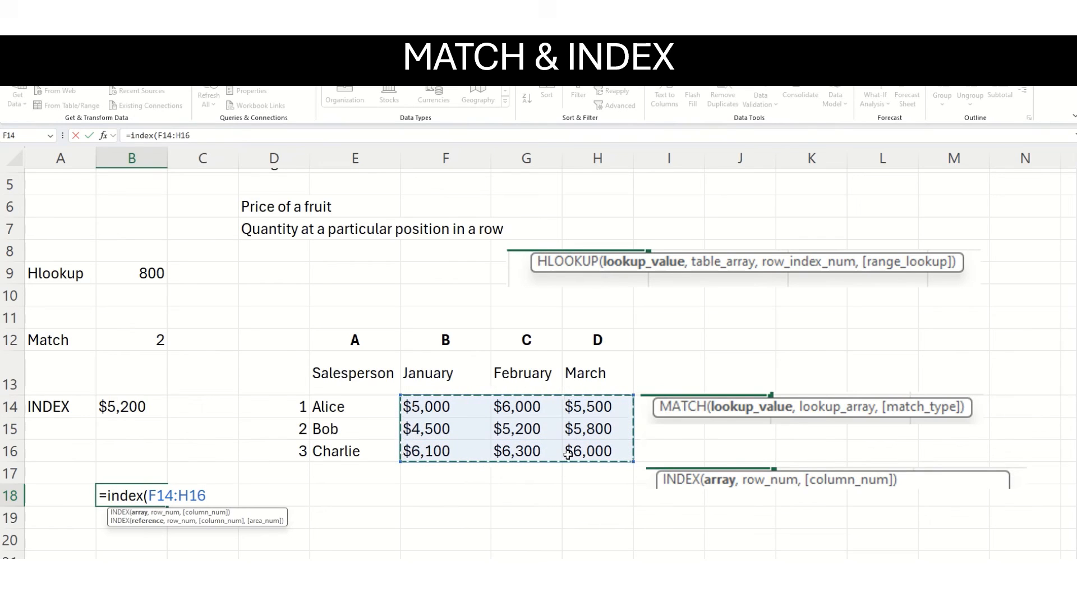
type(",")
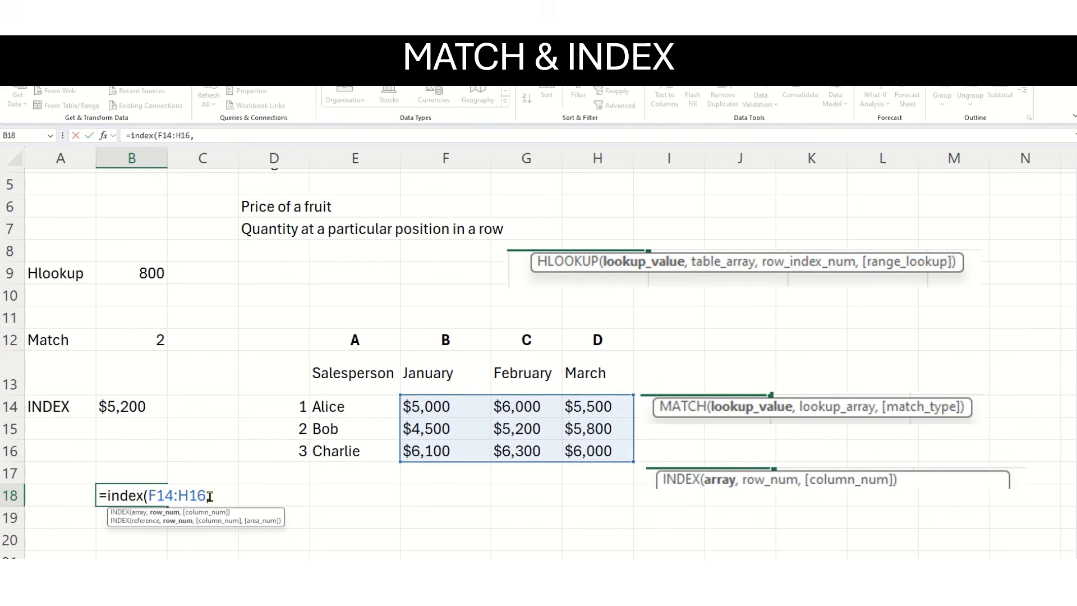
type("match")
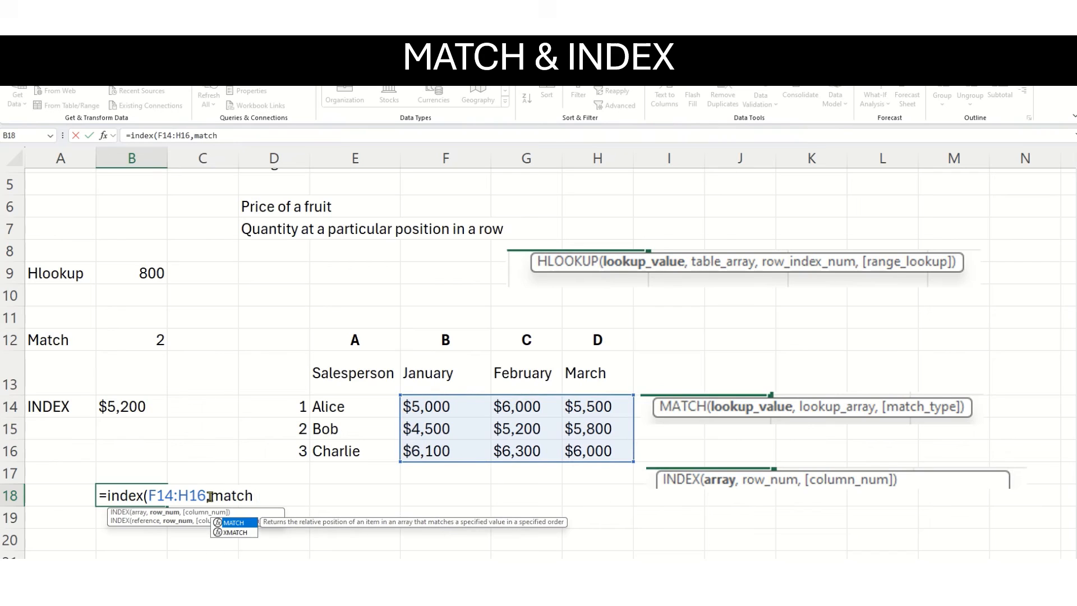
type("(")
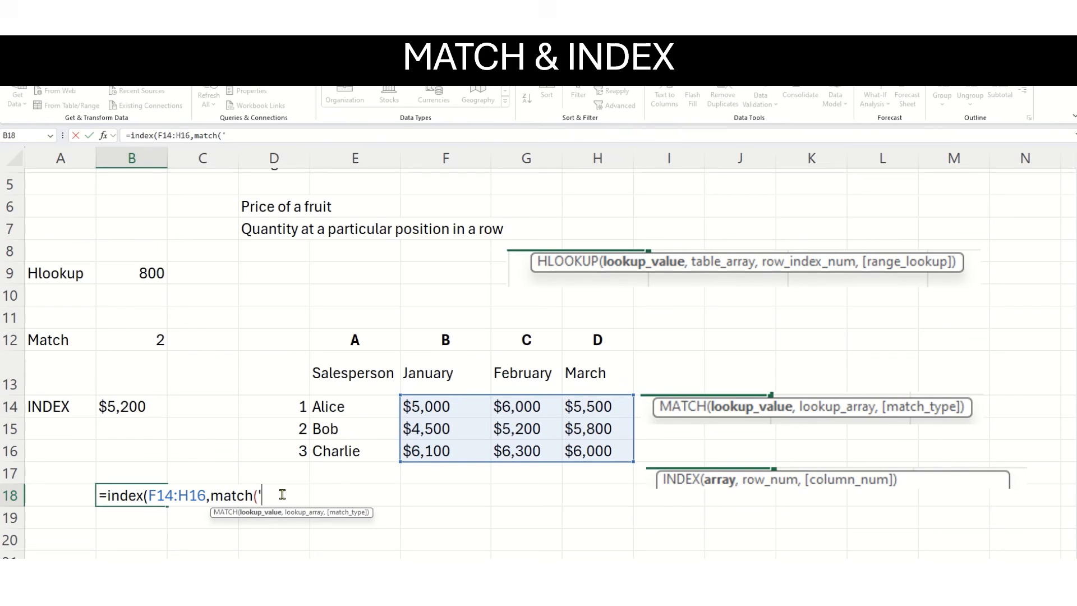
Nest a MATCH as the row number in B18, looking up the quoted salesperson name from E15 in E14:E16 with match type 0.
type("\"Bob\",")
left_click_drag(351, 411, 348, 451)
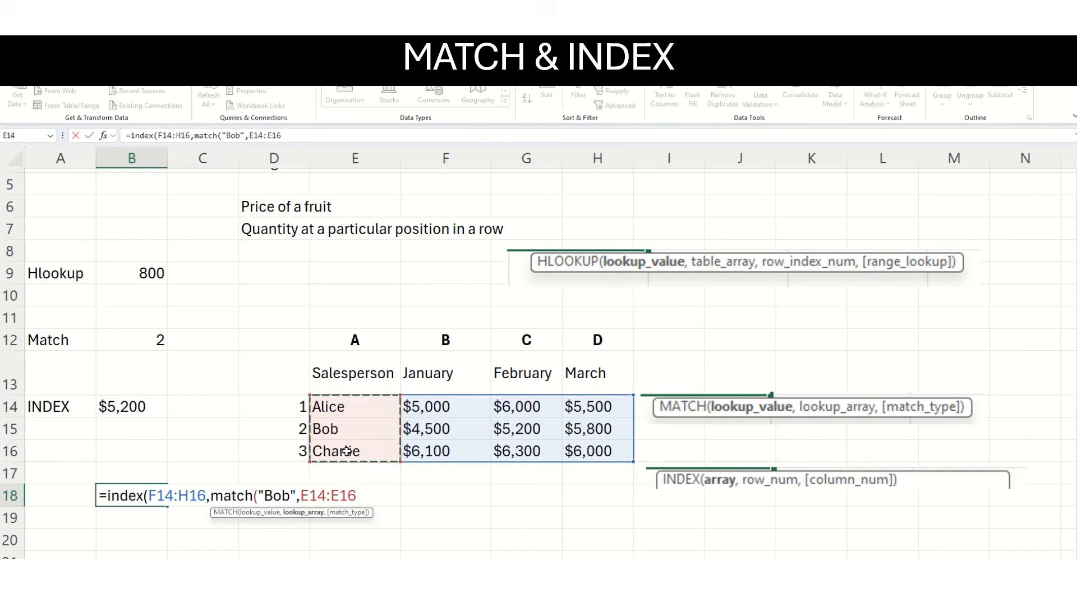
type(",")
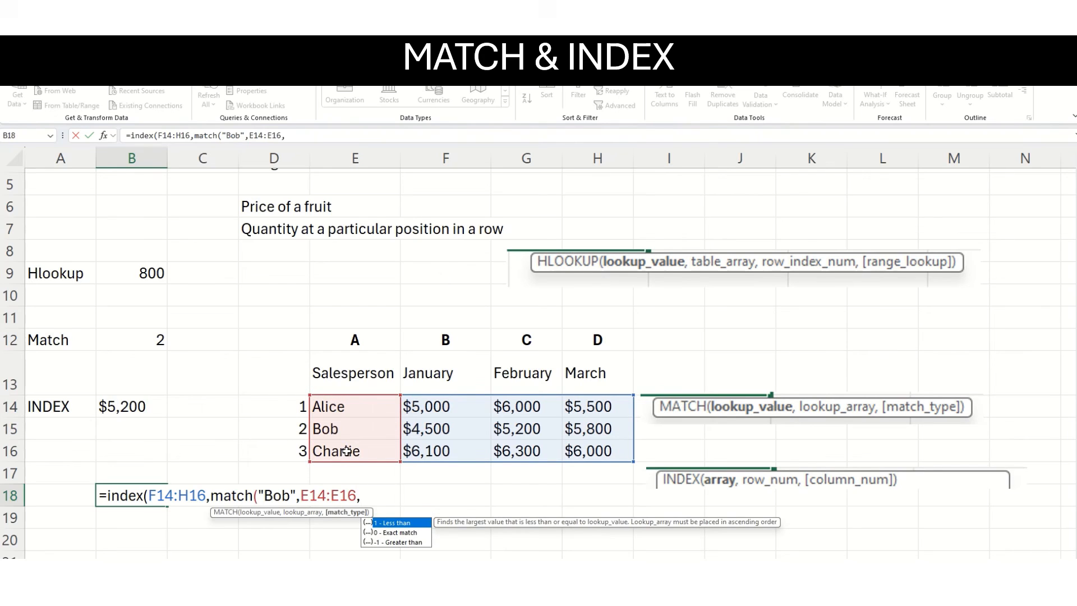
type("0)")
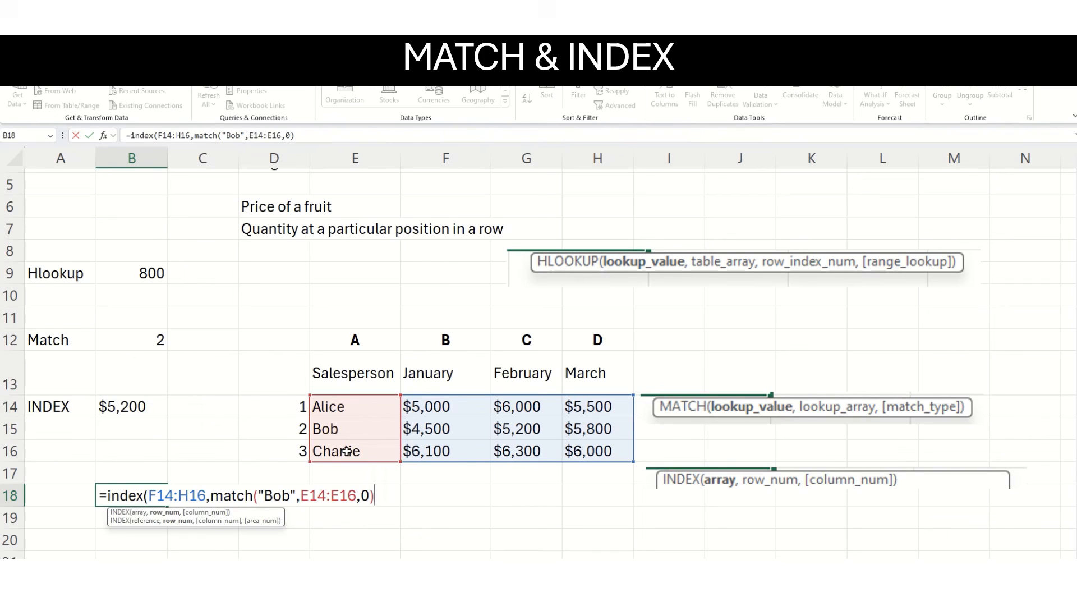
type(",")
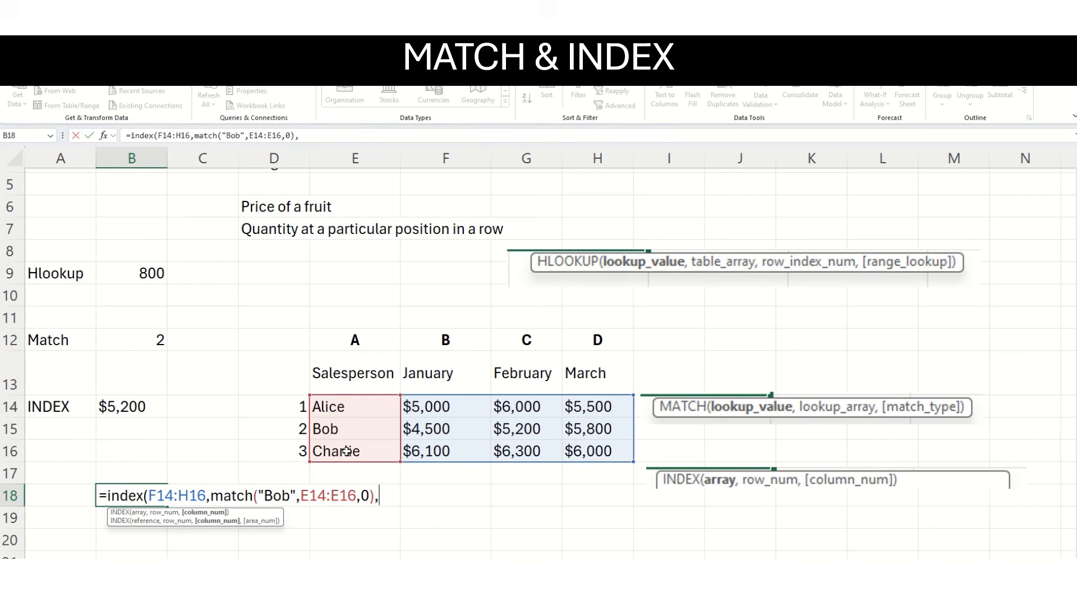
type("match(")
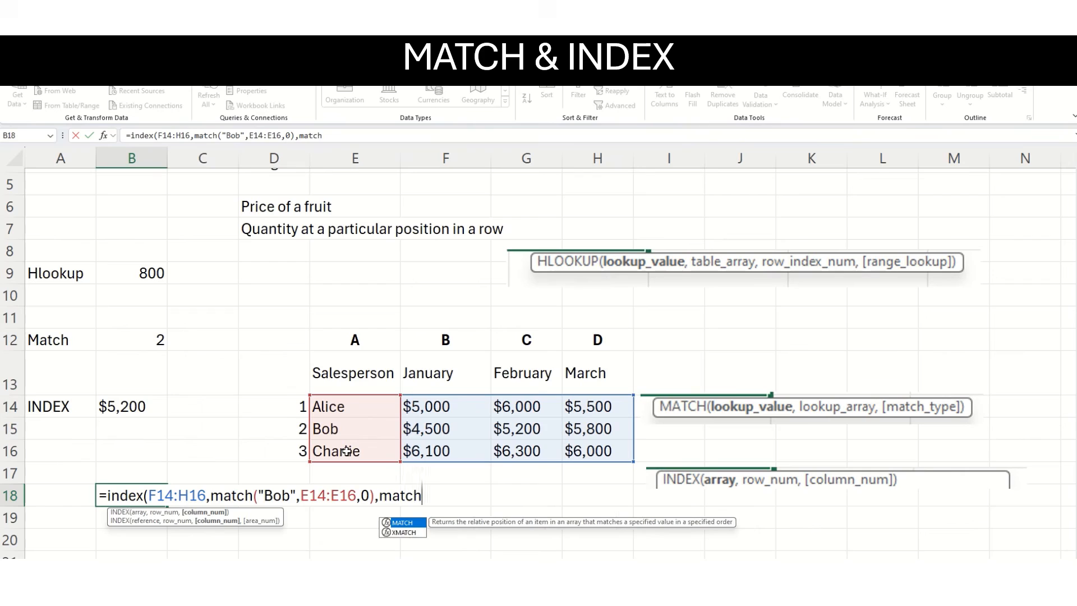
type("\"")
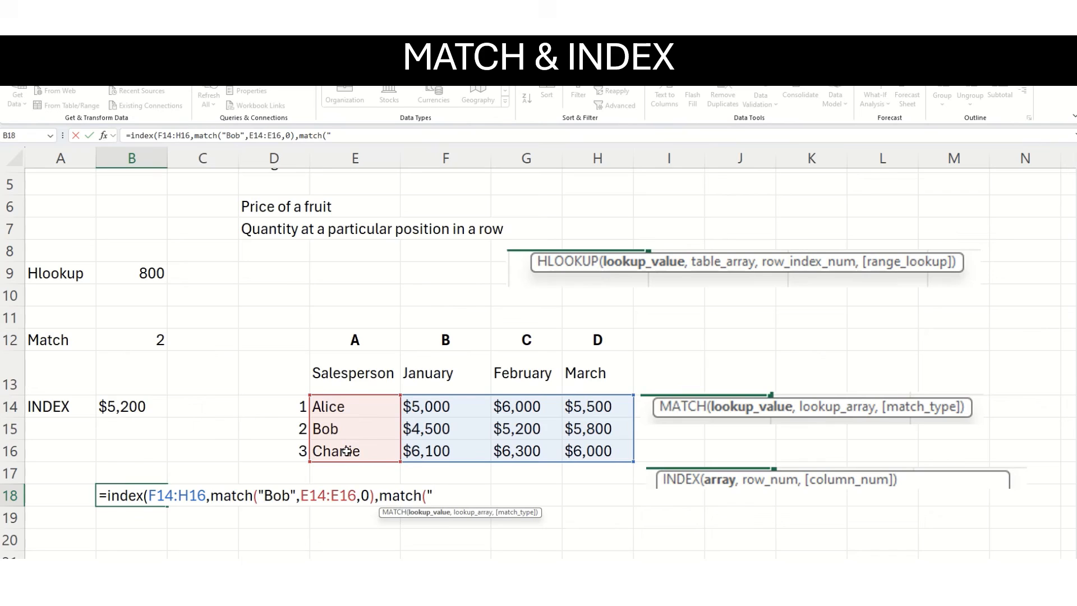
type("February")
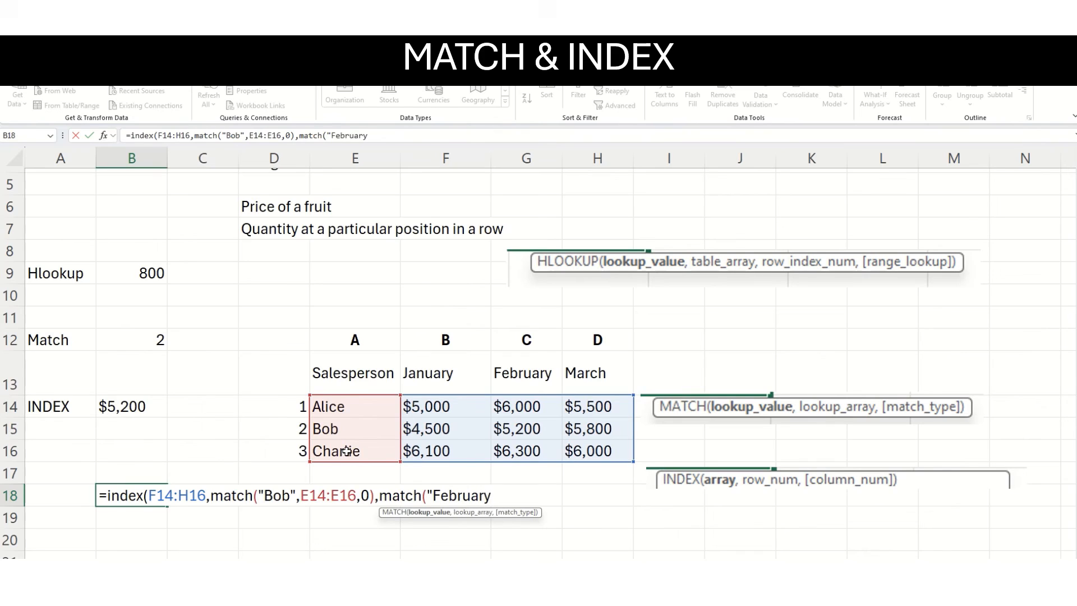
type("\",")
Complete the INDEX formula in B18 with a MATCH as the column number, looking up "February" in F13:H13 with match type 0.
left_click_drag(421, 377, 623, 375)
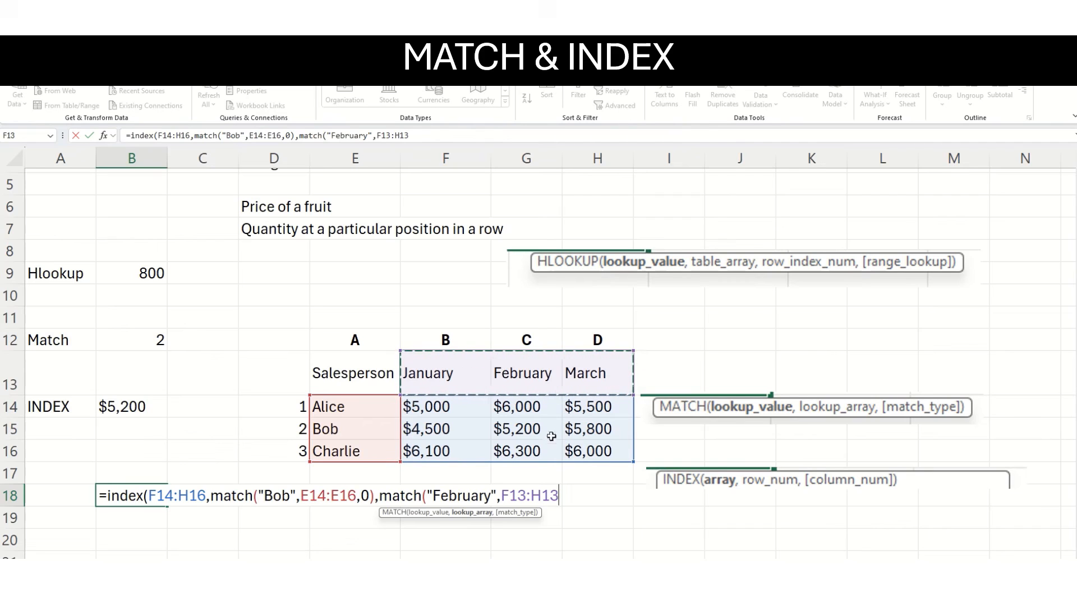
type(",")
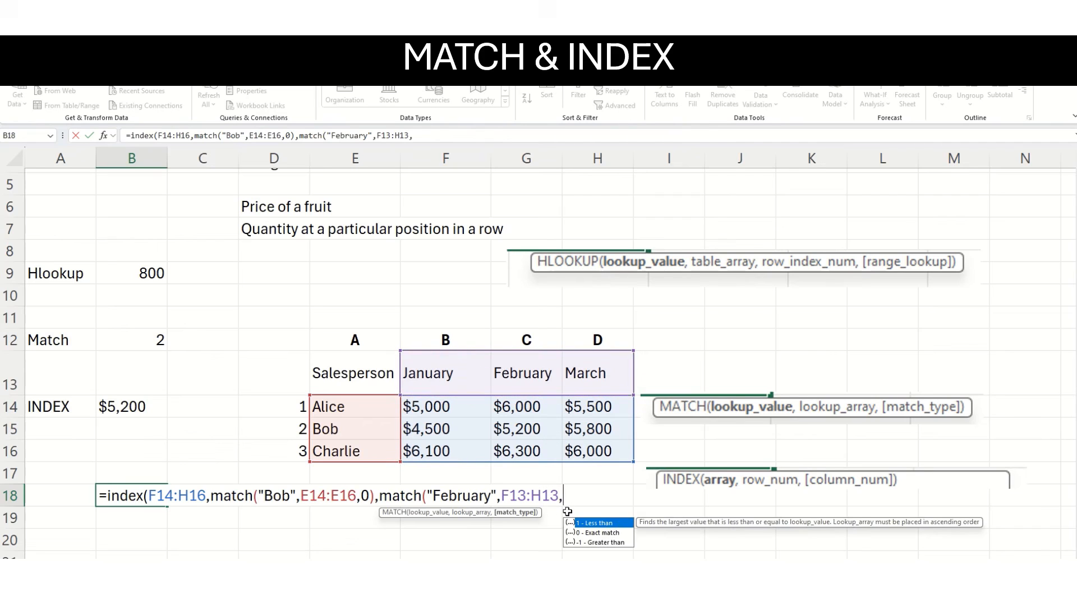
type("0))")
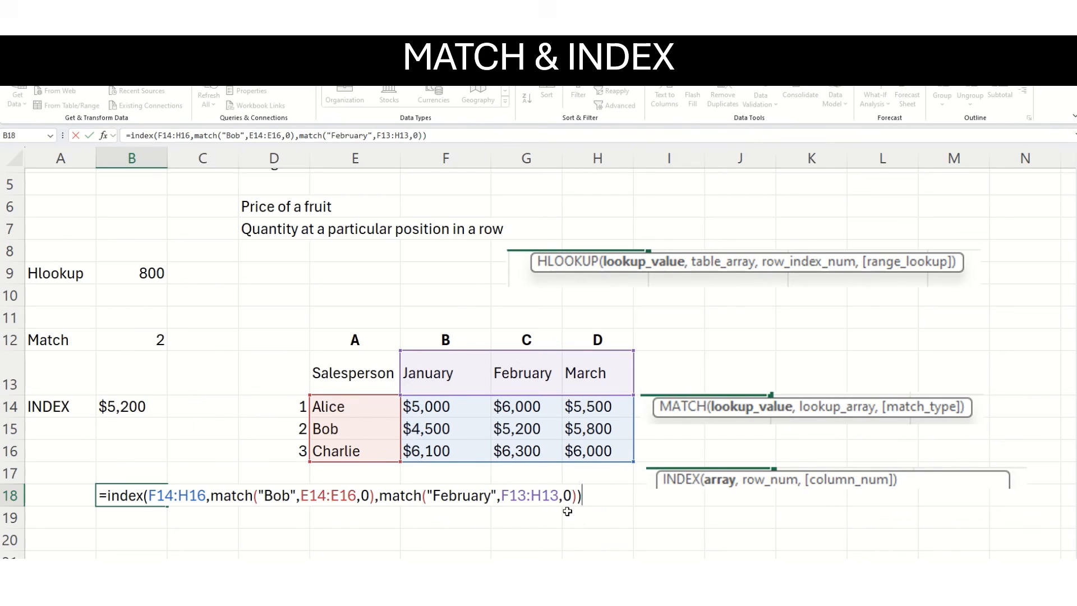
key("Return")
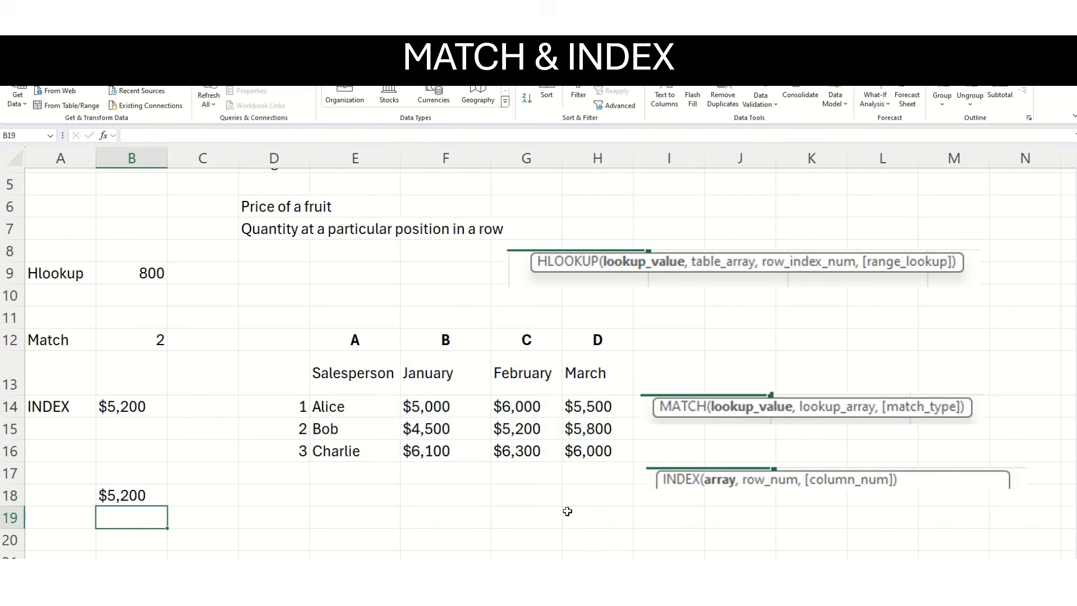
Replace the first MATCH's lookup name in the B18 formula with the salesperson name from E16.
left_click(146, 499)
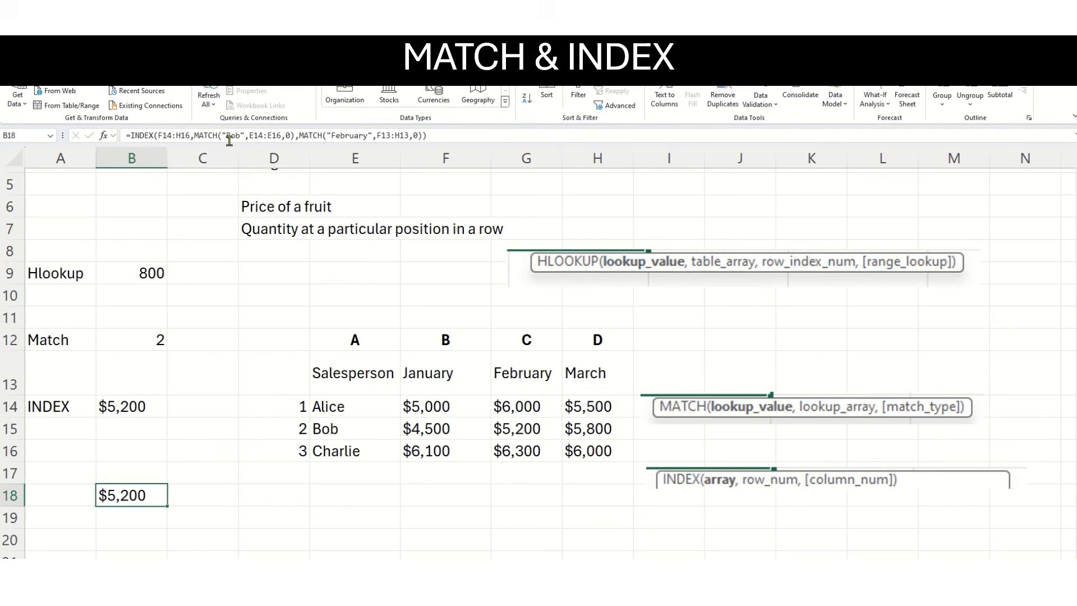
left_click_drag(226, 135, 239, 134)
type("Charlie")
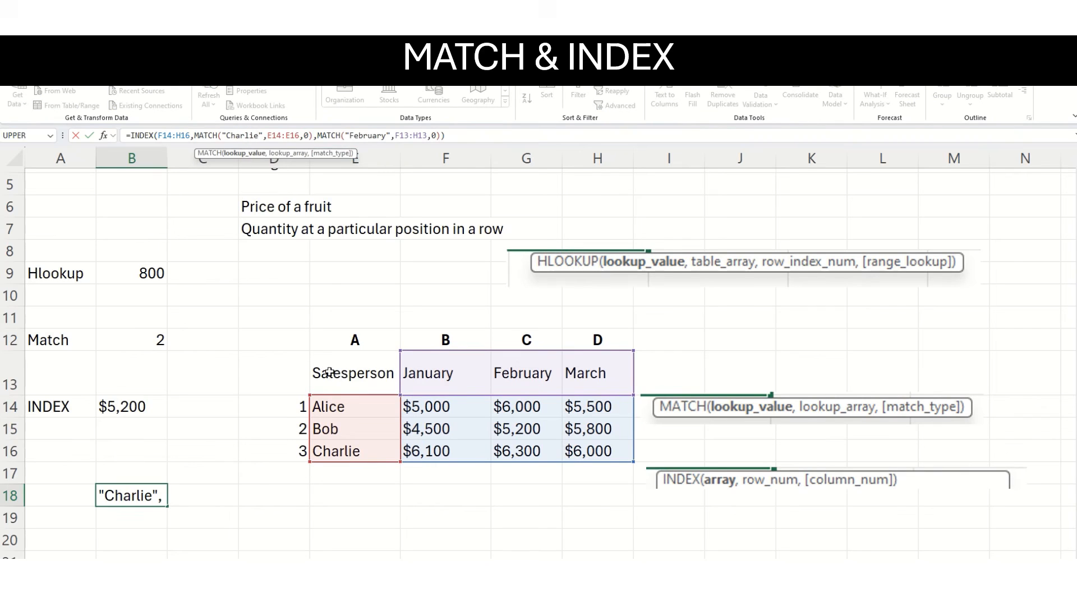
key("Return")
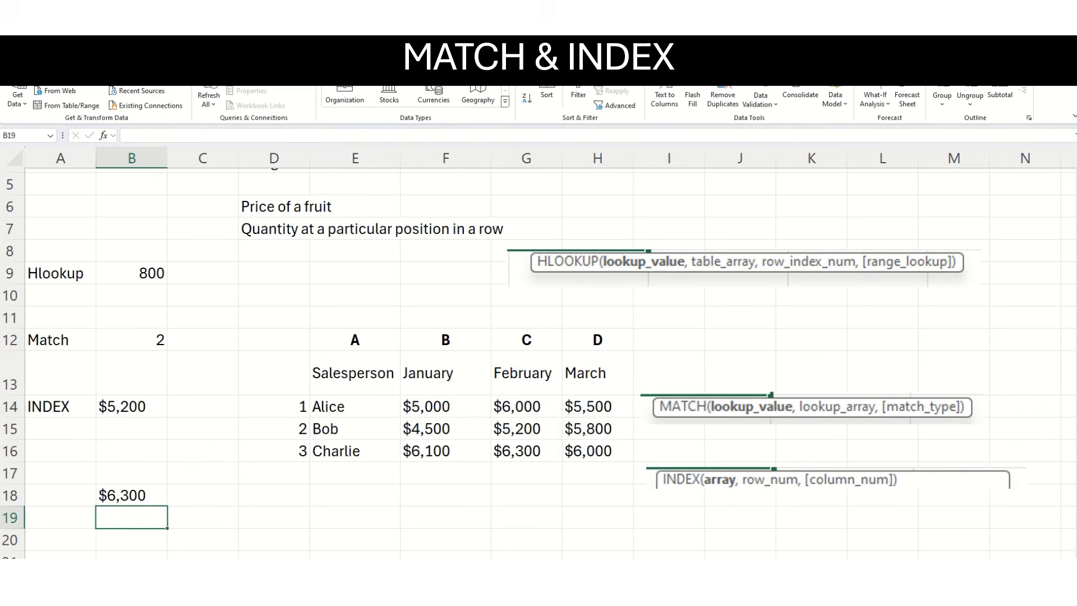
Compare the B18 formula's result with the table by checking the salesperson in E16, the month in G13 and the figure in G16.
left_click(144, 498)
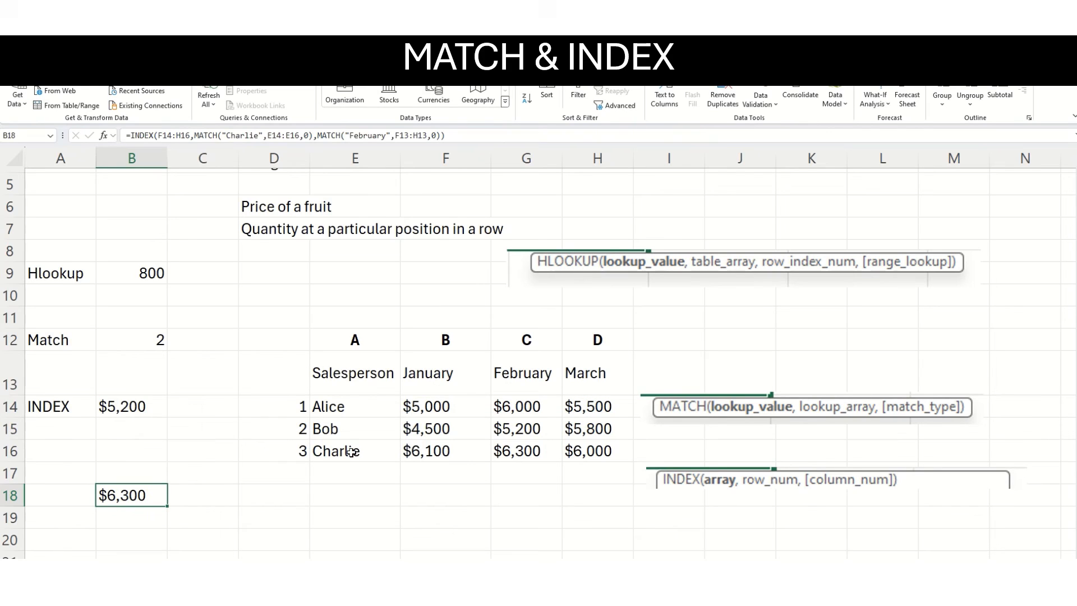
left_click(324, 452)
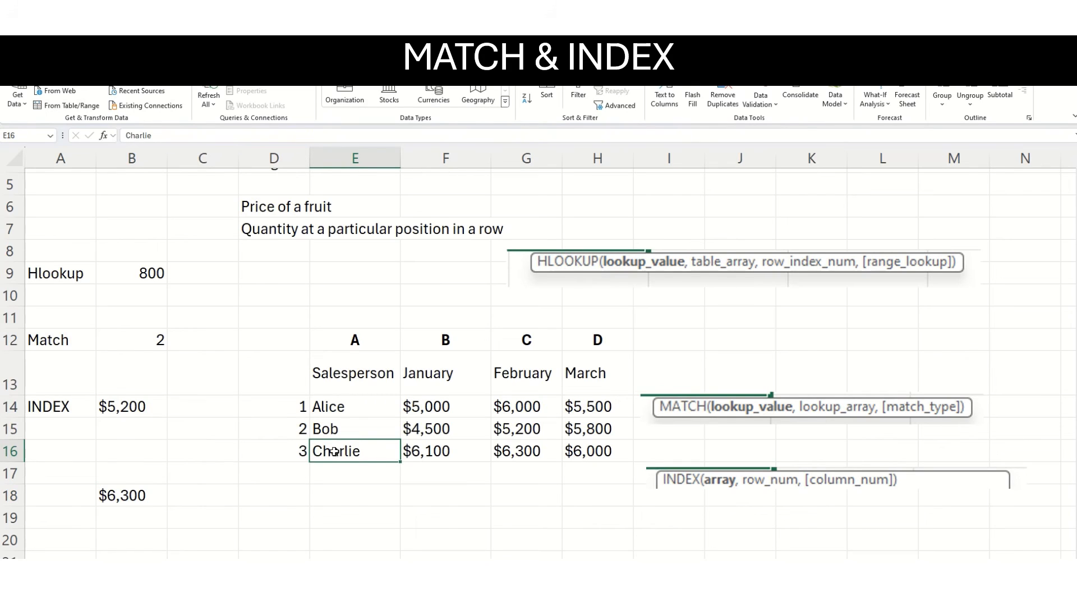
left_click(513, 365)
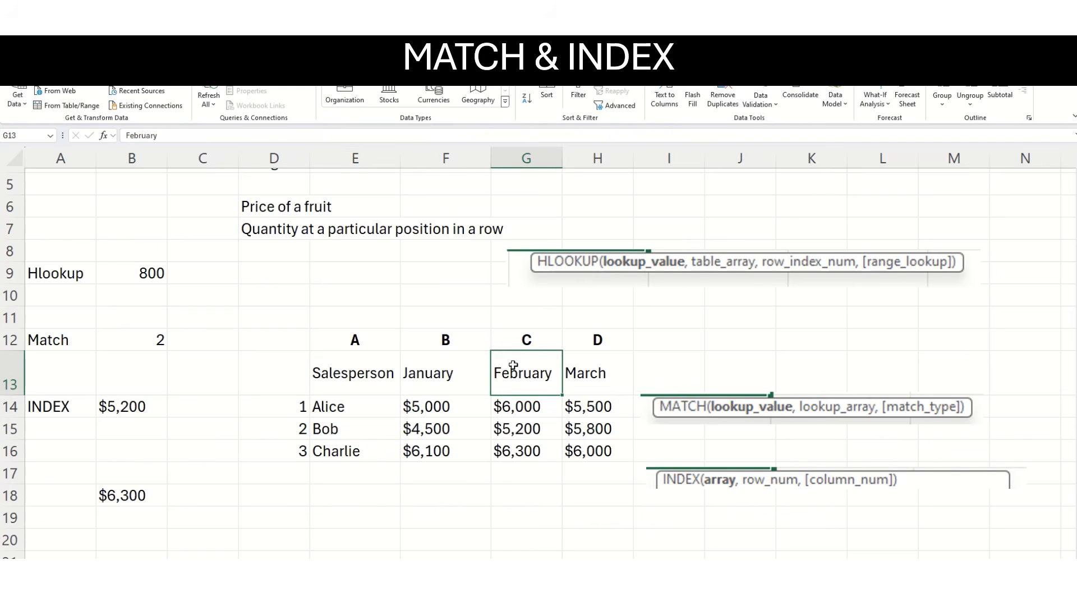
left_click(517, 451)
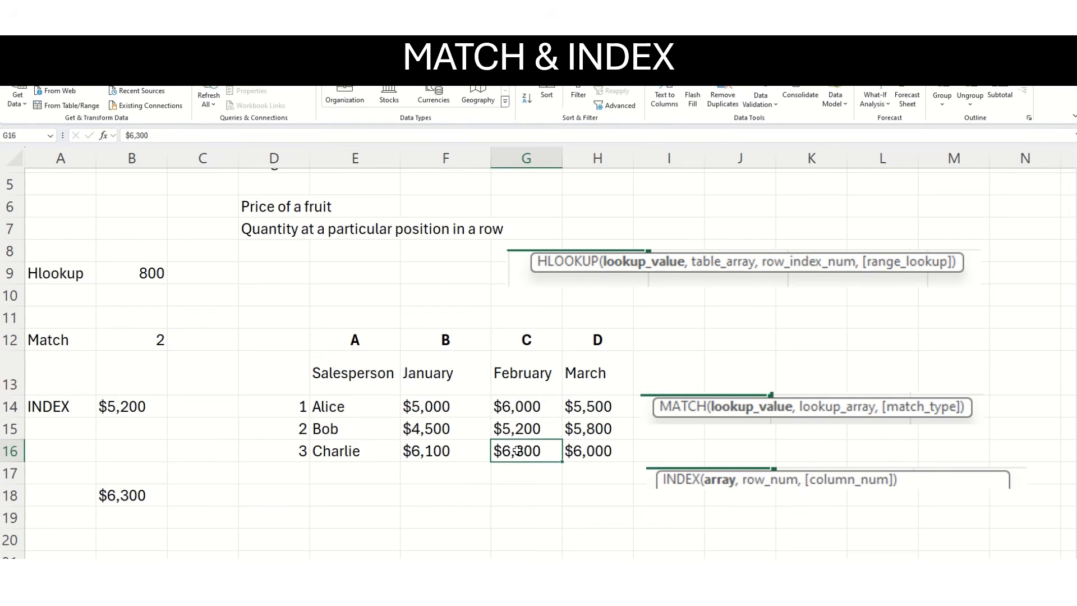
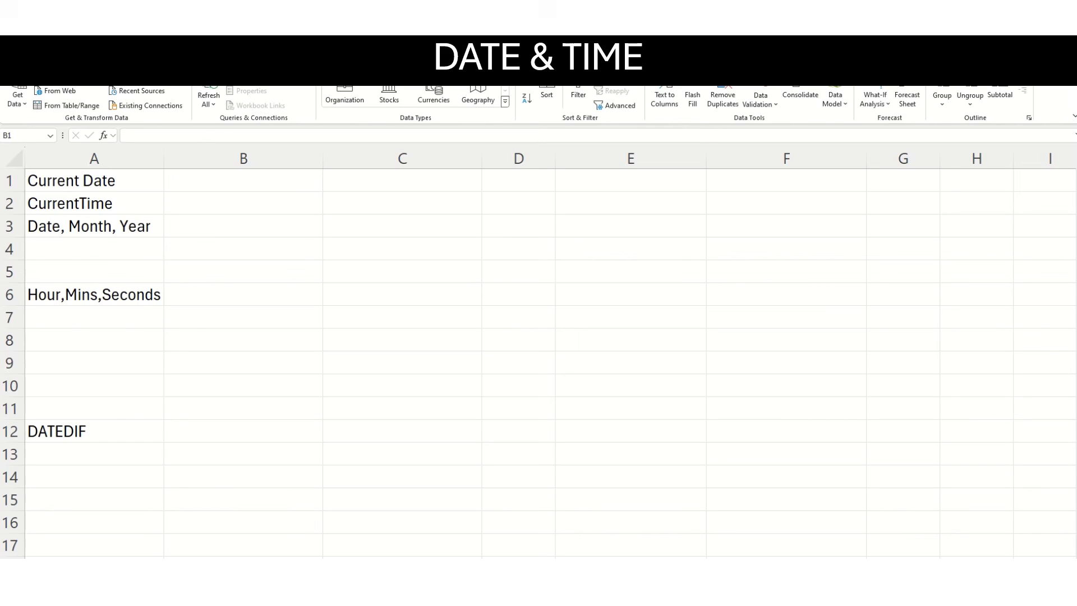
Enter the current date in B1 with =TODAY() and the current date and time in B2 with =NOW().
left_click(243, 180)
type("=TODA")
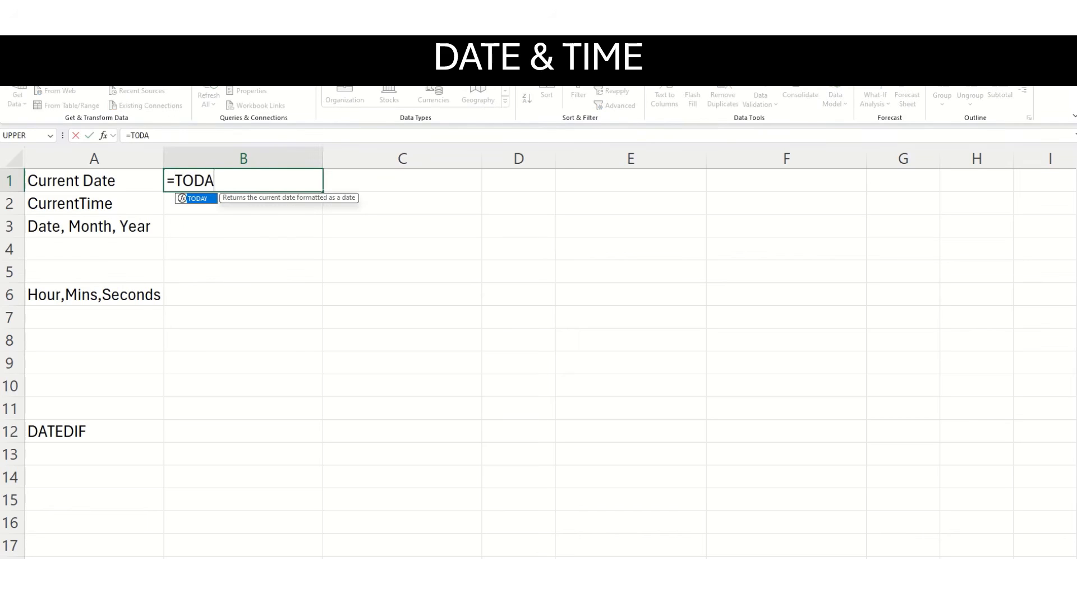
type("Y()")
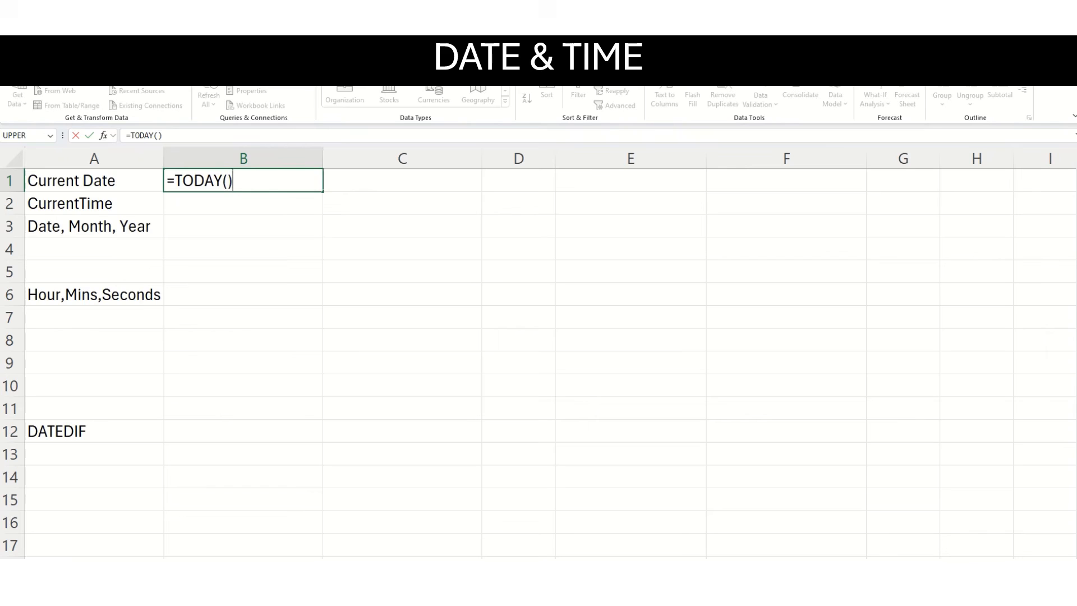
key("Return")
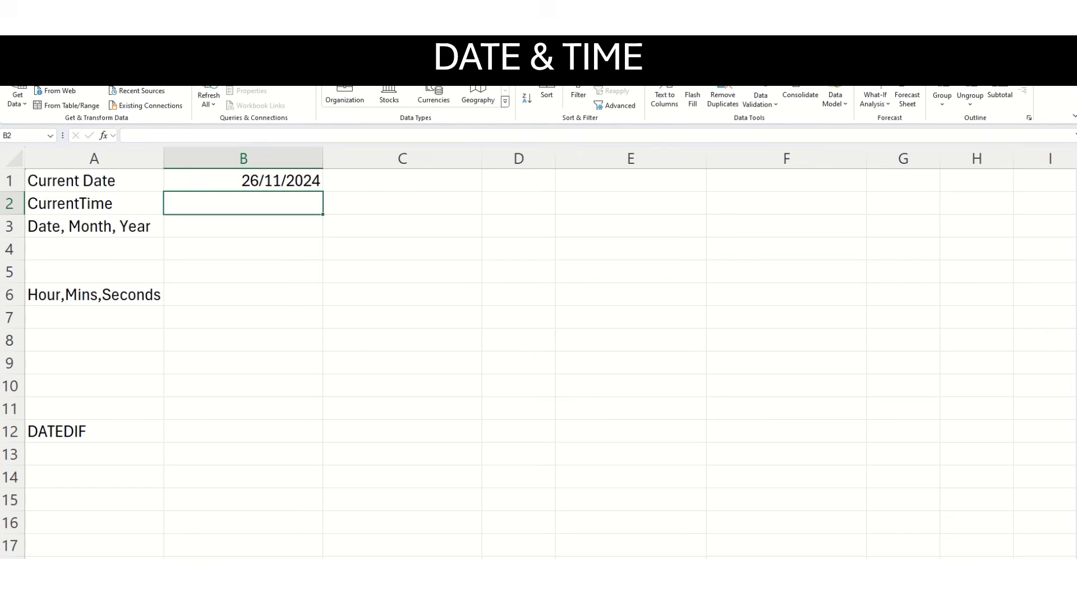
type("=NOW()")
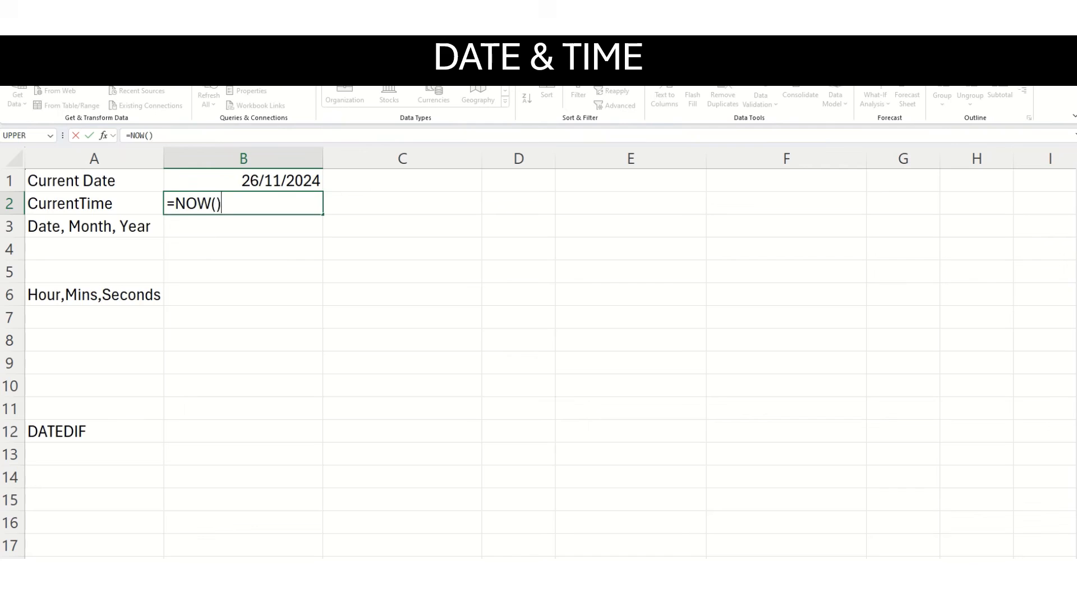
key("Return")
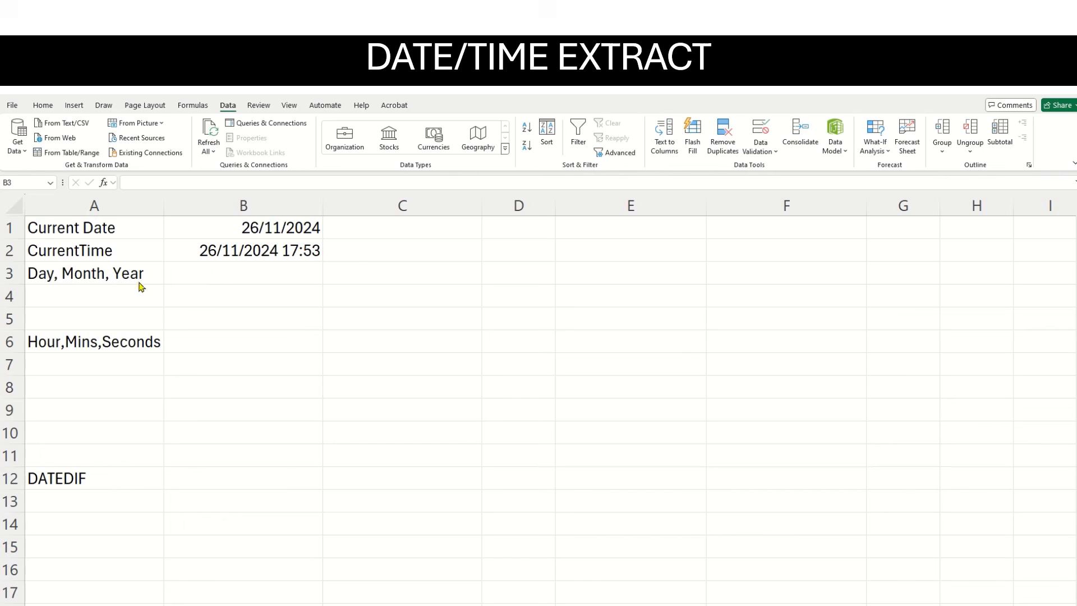
Extract the day of the date in B1 into B3 with the formula =day(B1).
left_click(197, 273)
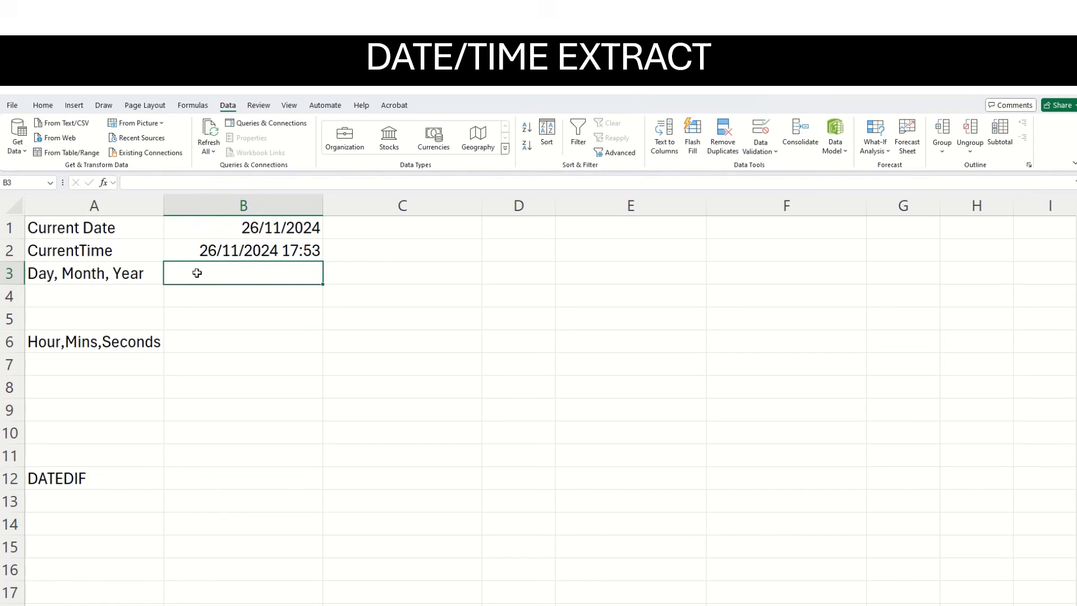
type("=day")
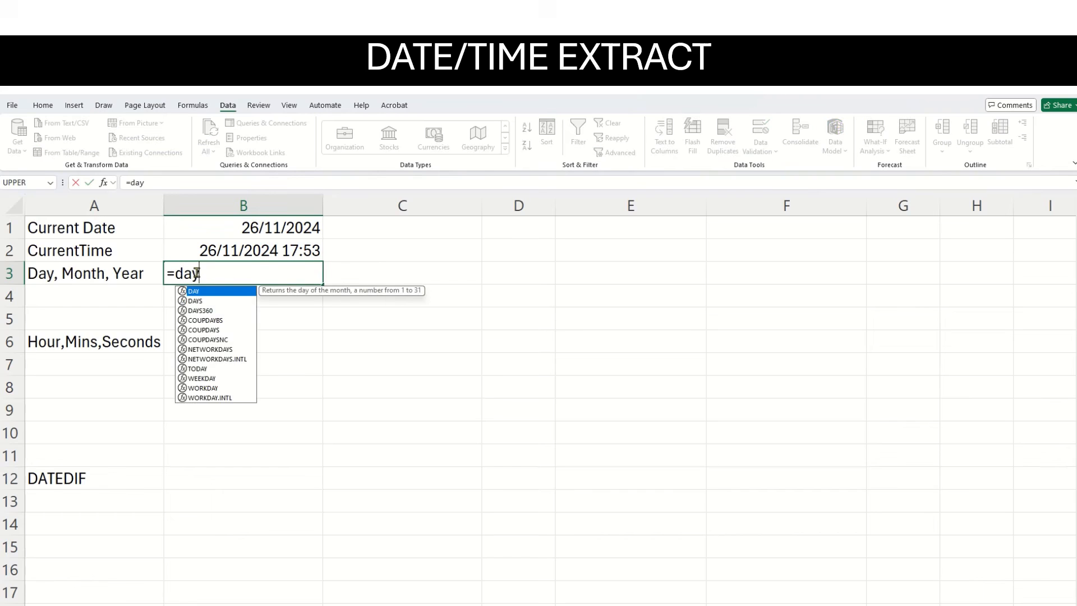
type("()")
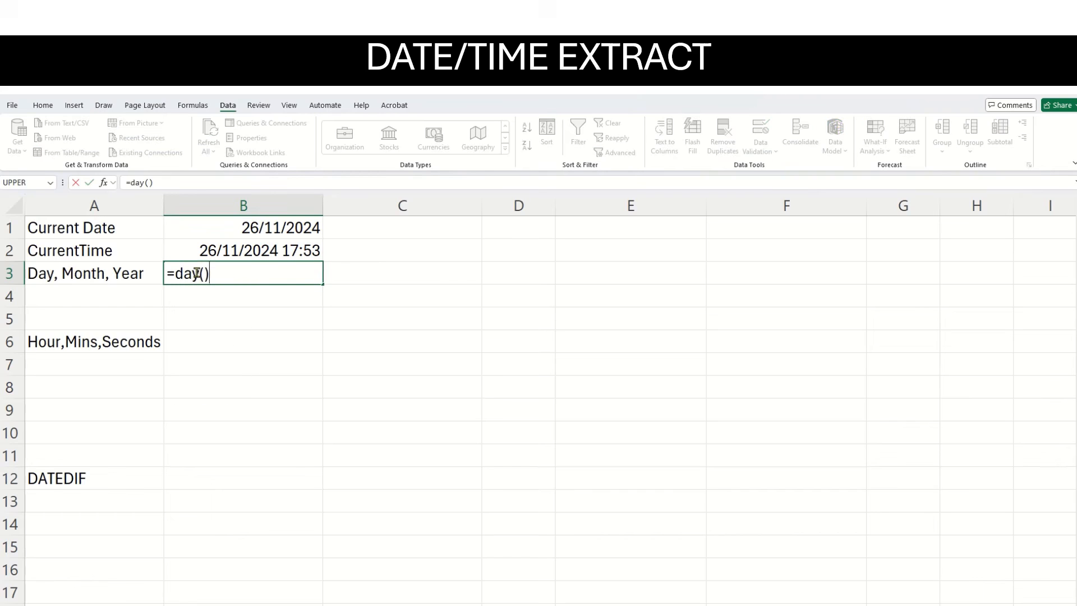
left_click(206, 274)
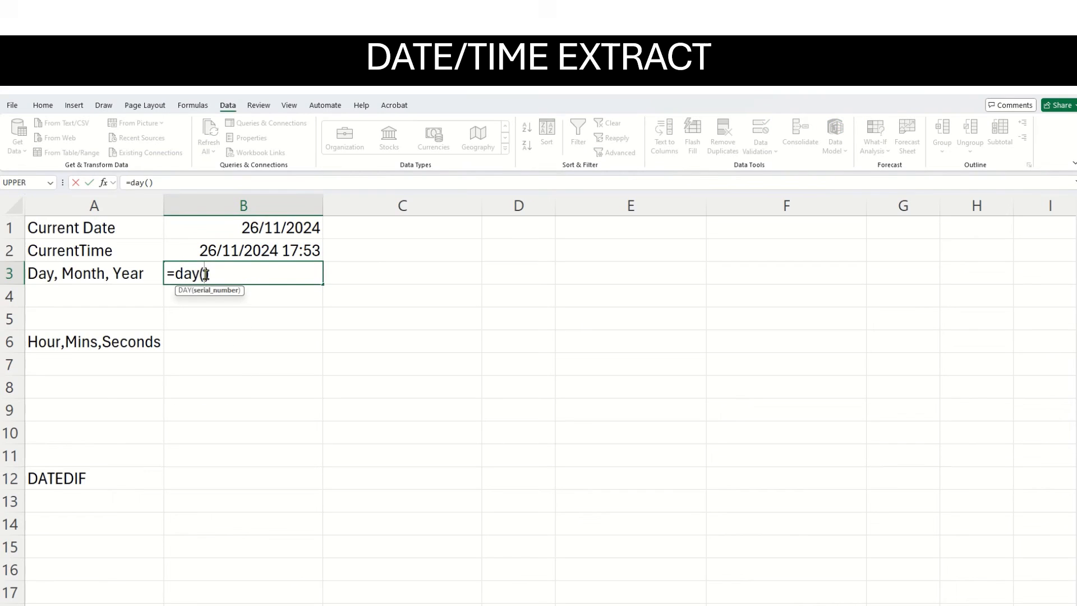
left_click(247, 227)
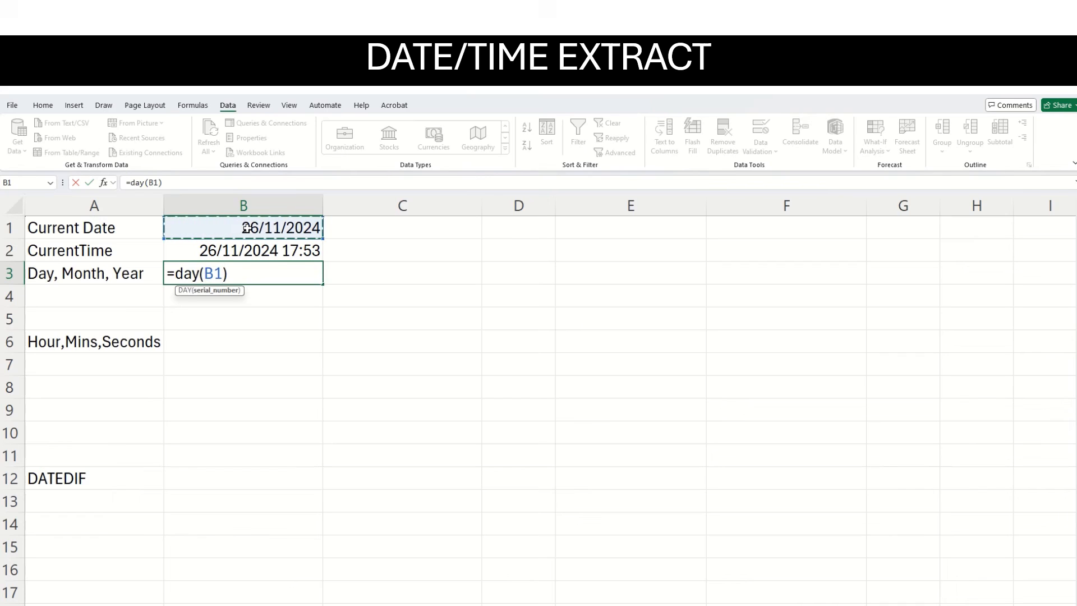
key("Return")
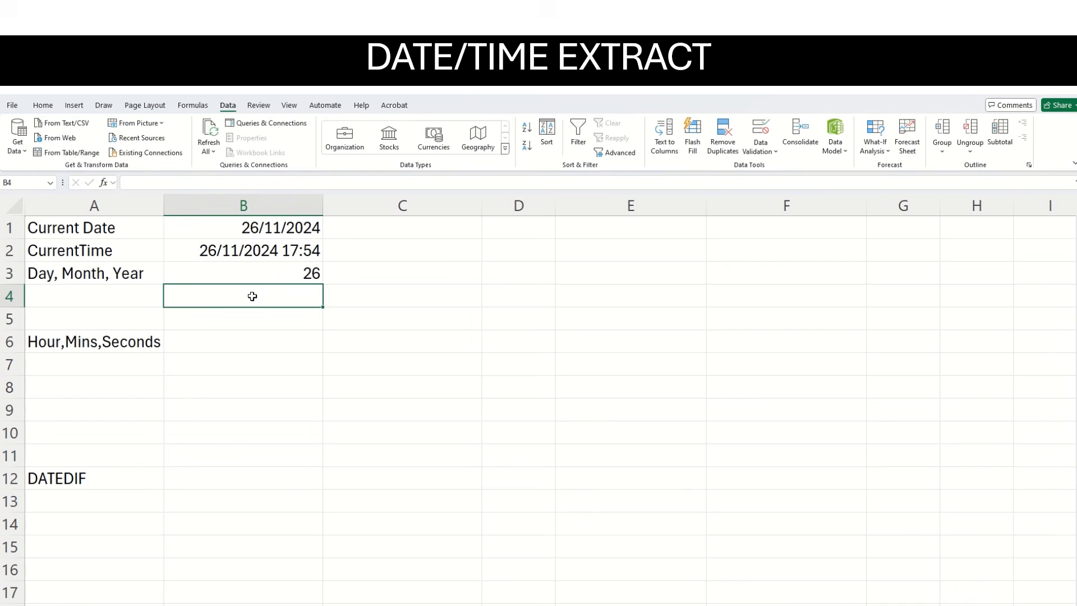
Extract the month of the date in B1 into B4 with the formula =month(B1).
type("=mo")
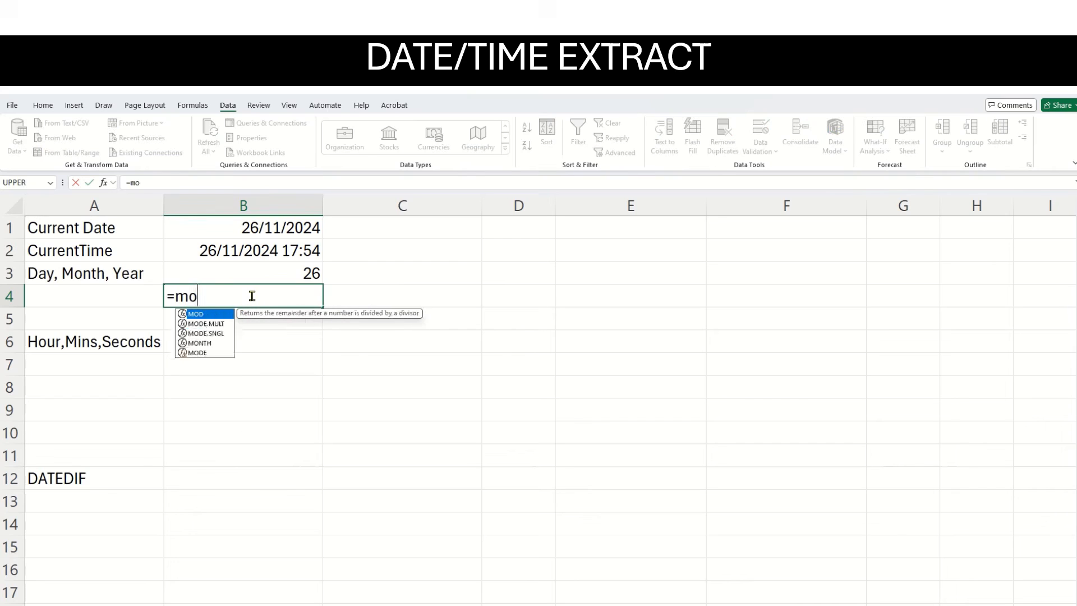
type("nth(")
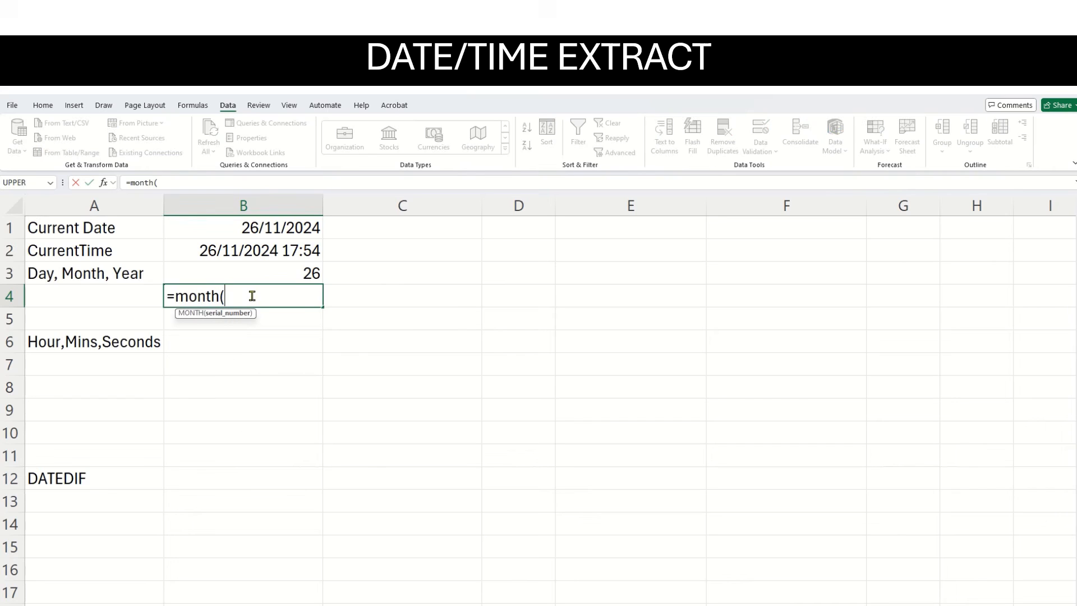
left_click(301, 227)
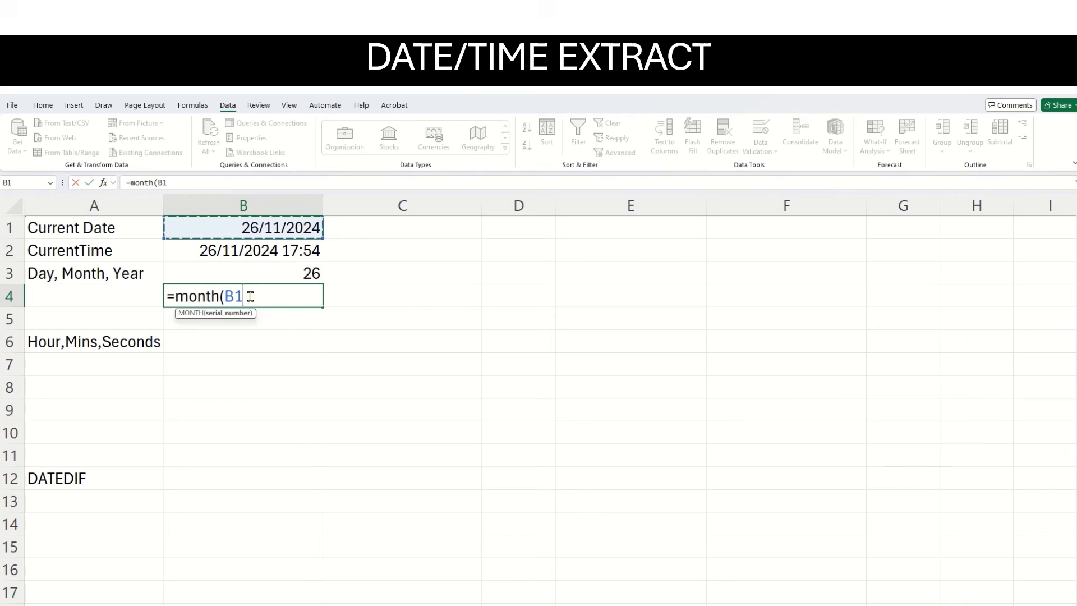
type(")")
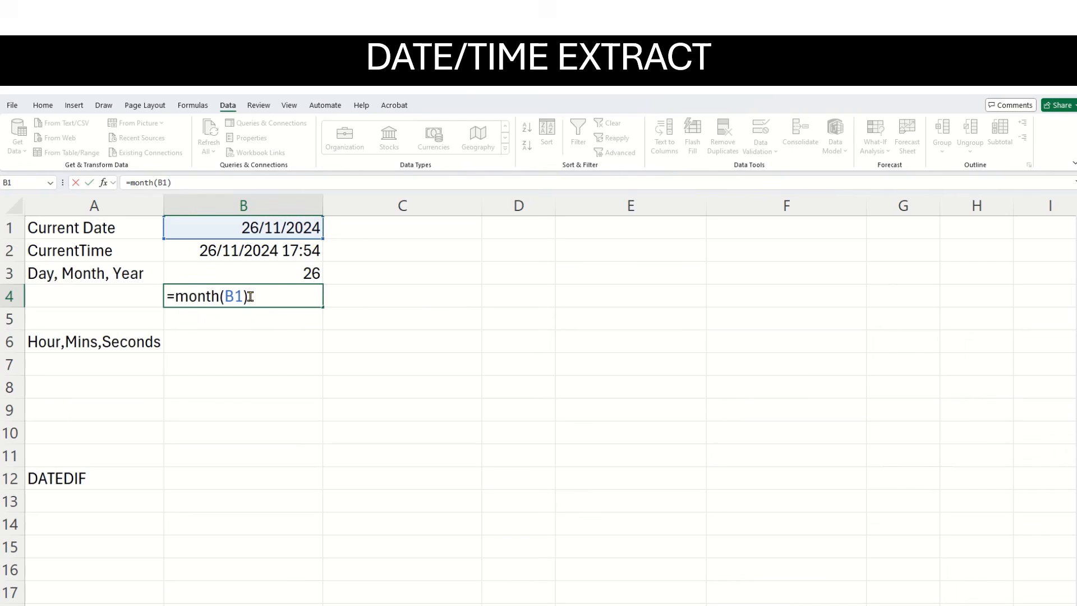
key("Return")
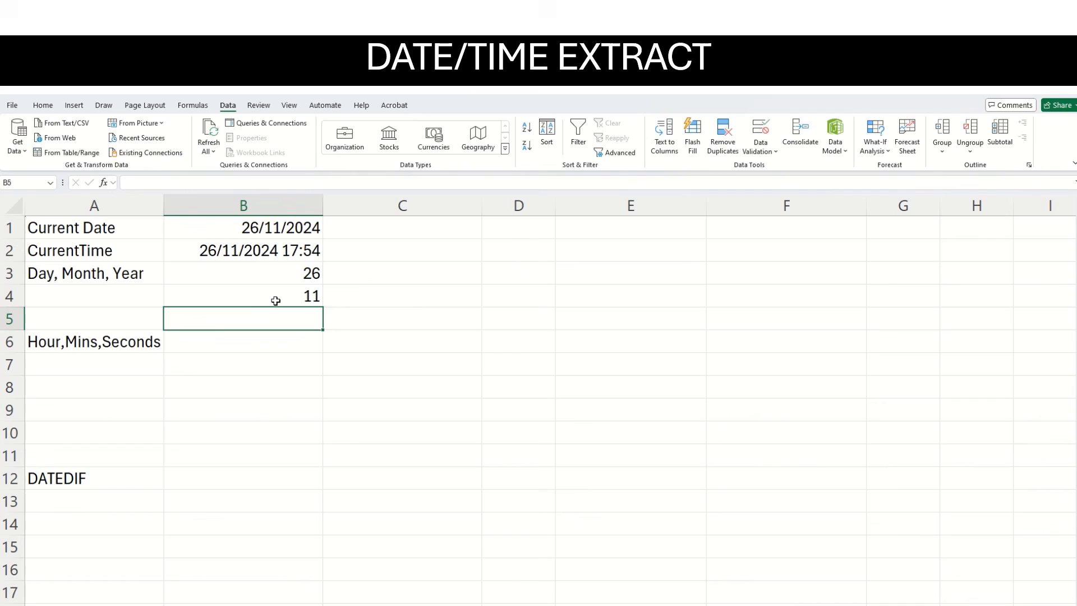
Extract the year of the date in B1 into B5 with the formula =year(B1).
type("=")
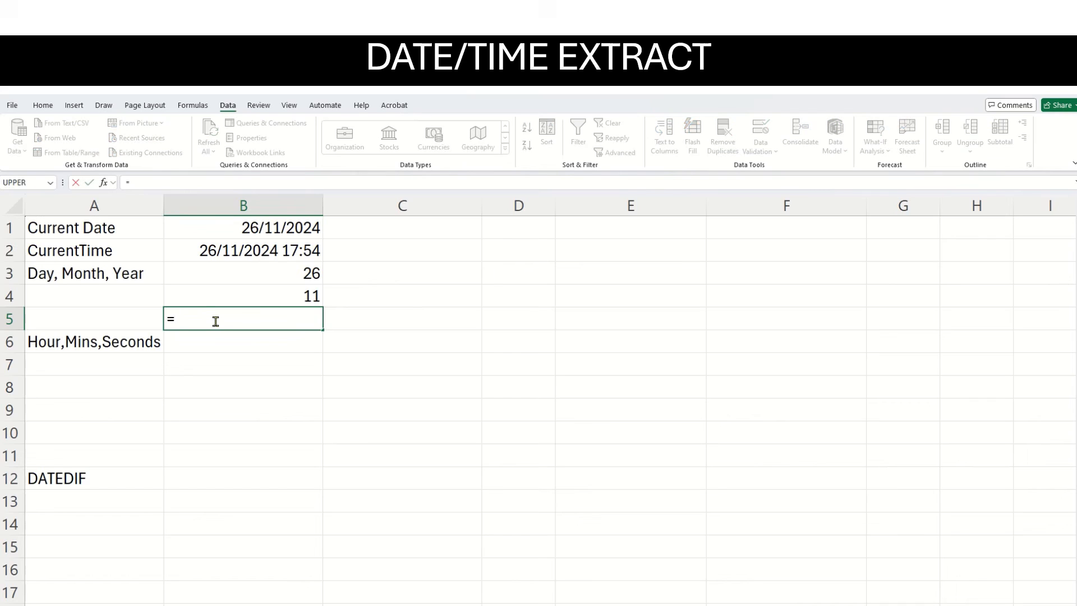
type("year()")
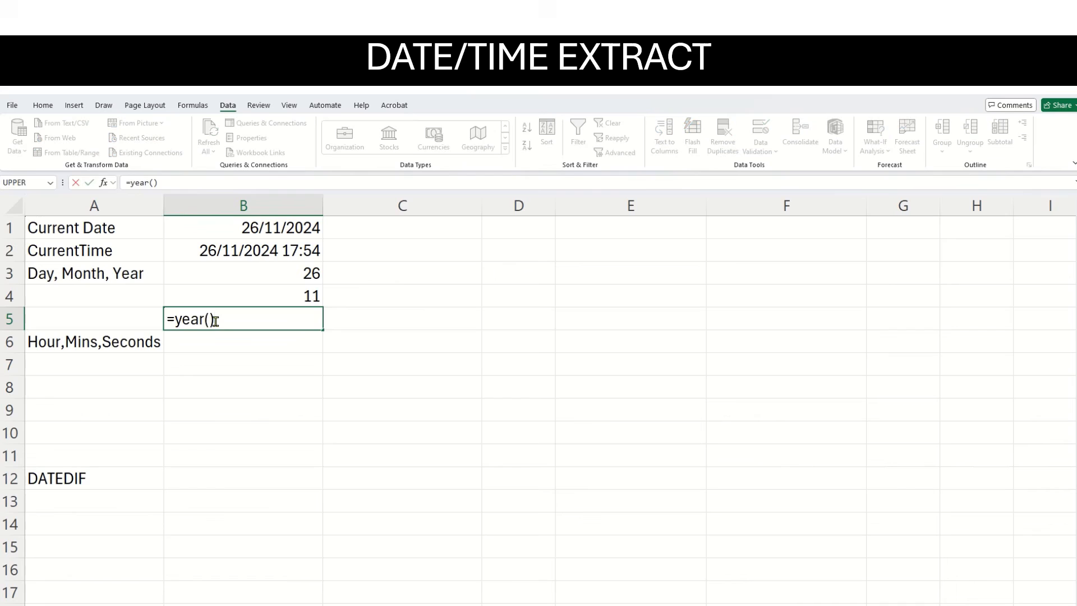
left_click(213, 320)
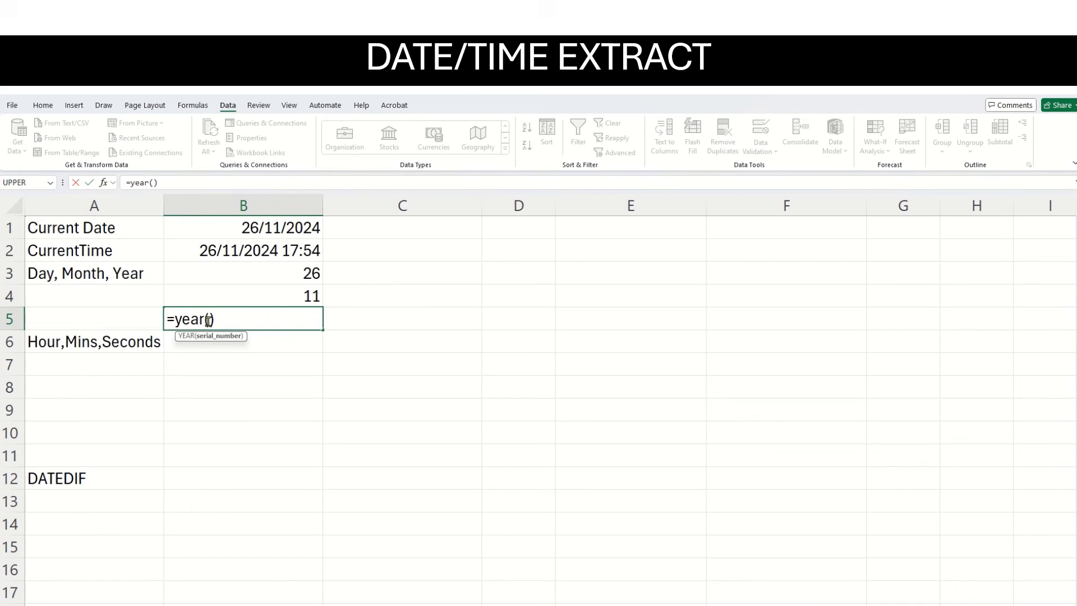
left_click(263, 226)
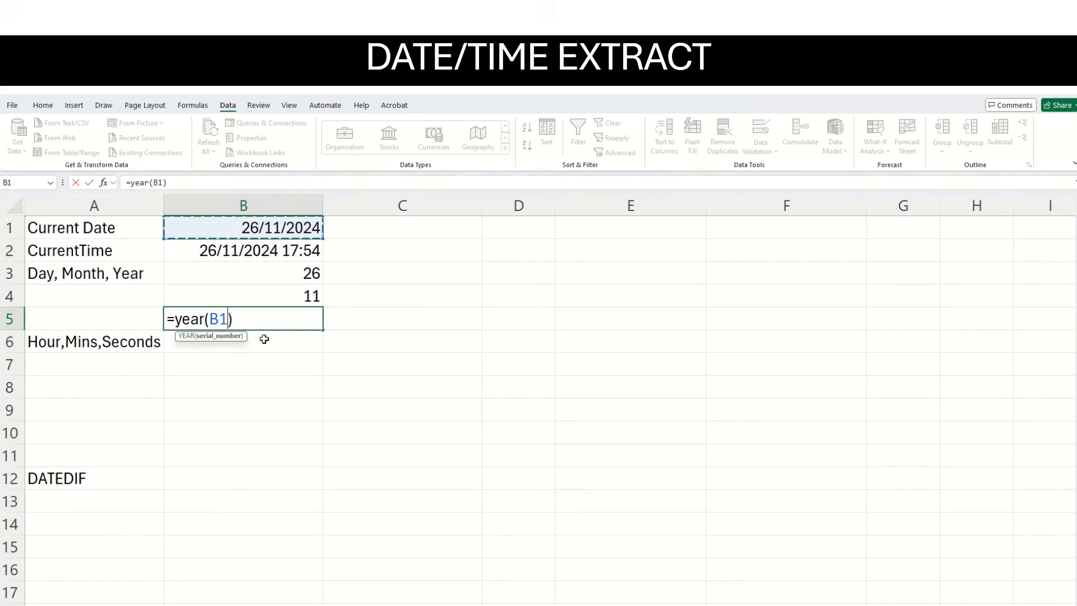
key("Return")
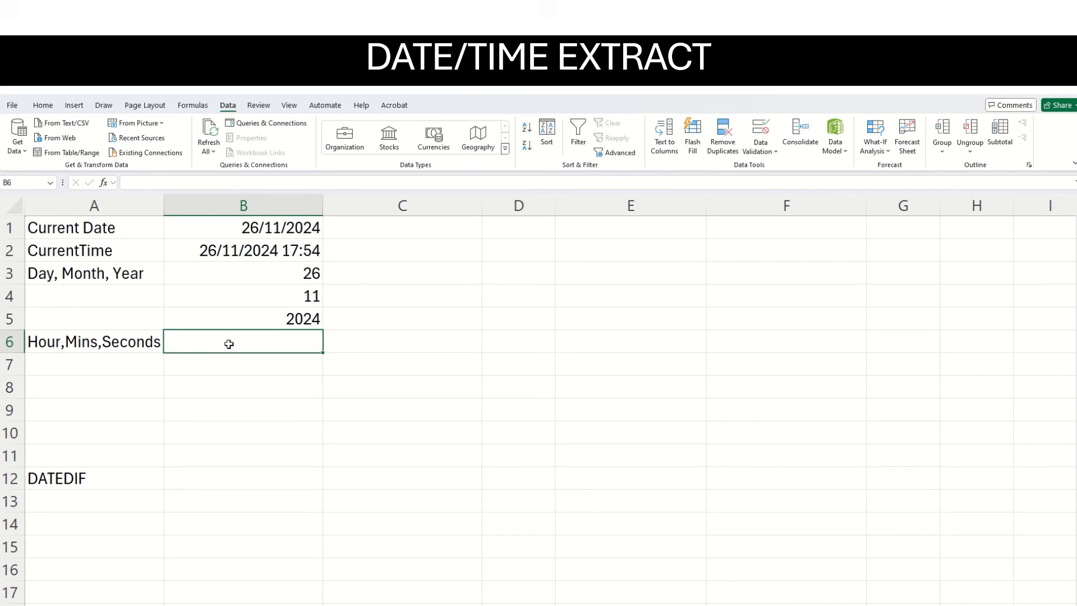
Extract the hour of the current time in B2 into B6 with the formula =hour(B2).
type("=ho")
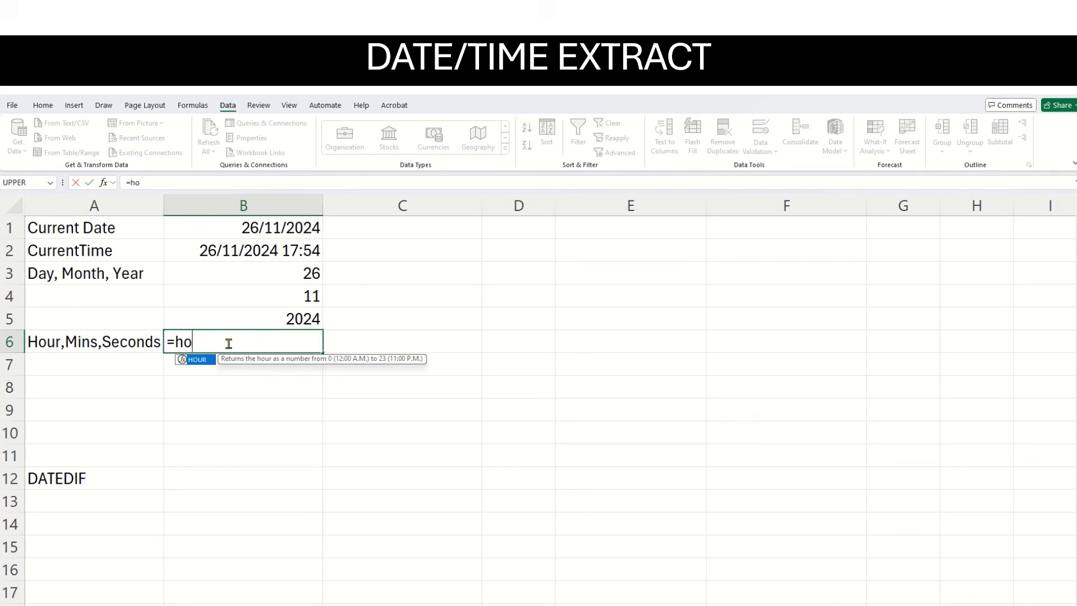
type("ur(")
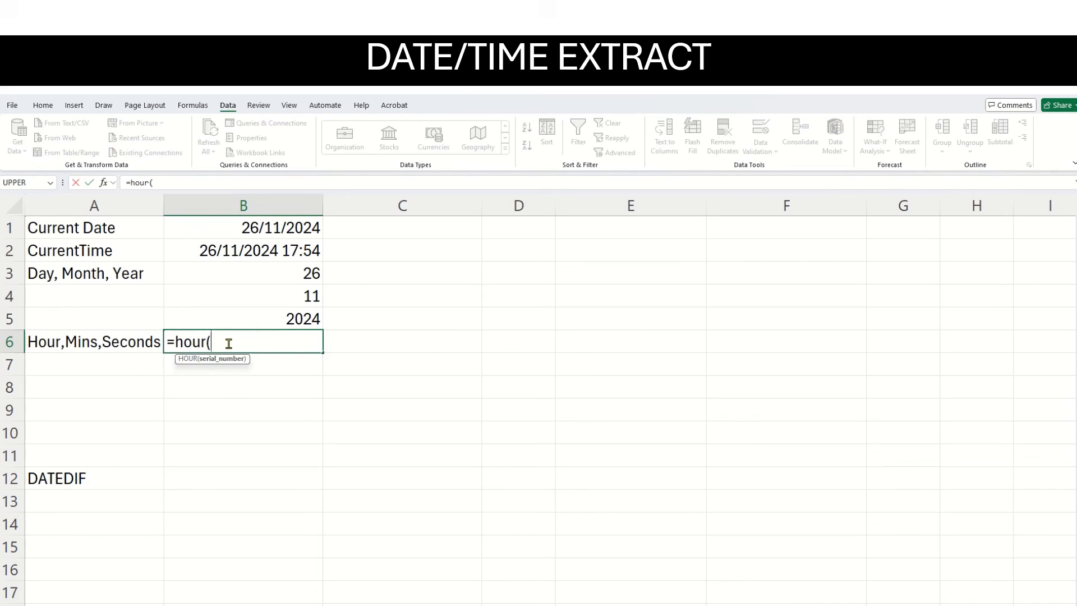
left_click(250, 251)
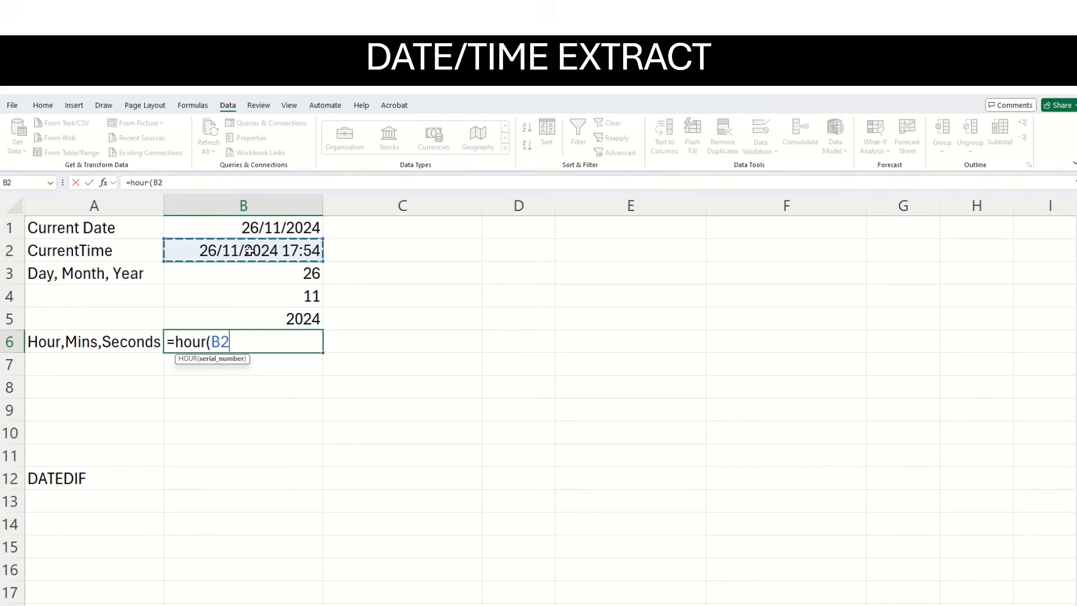
type(")")
key("Return")
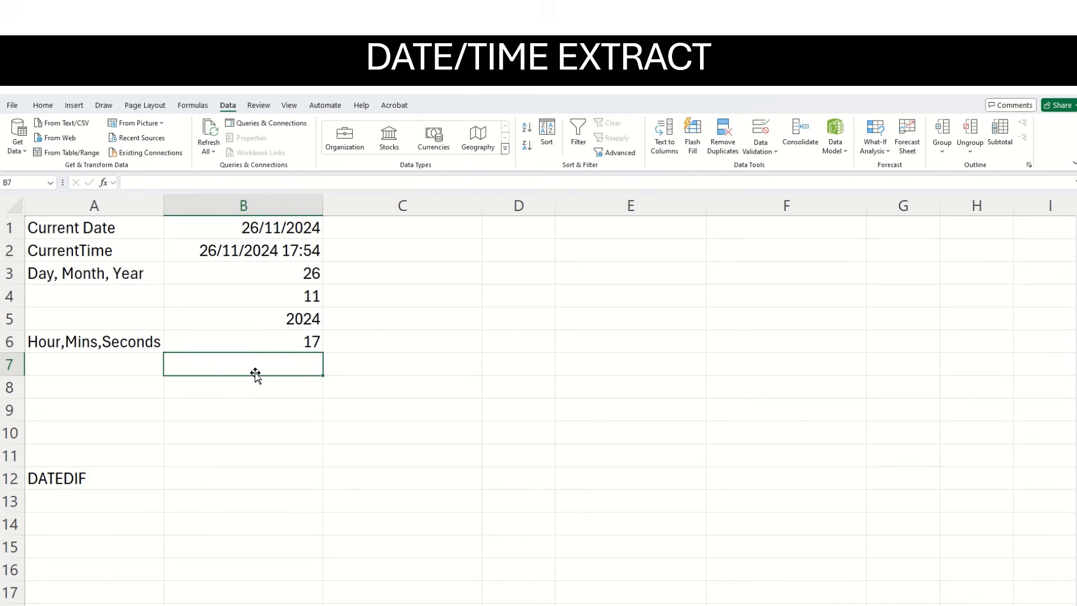
Extract the minutes of the current time in B2 into B7 with the formula =minute(B2).
type("=mi")
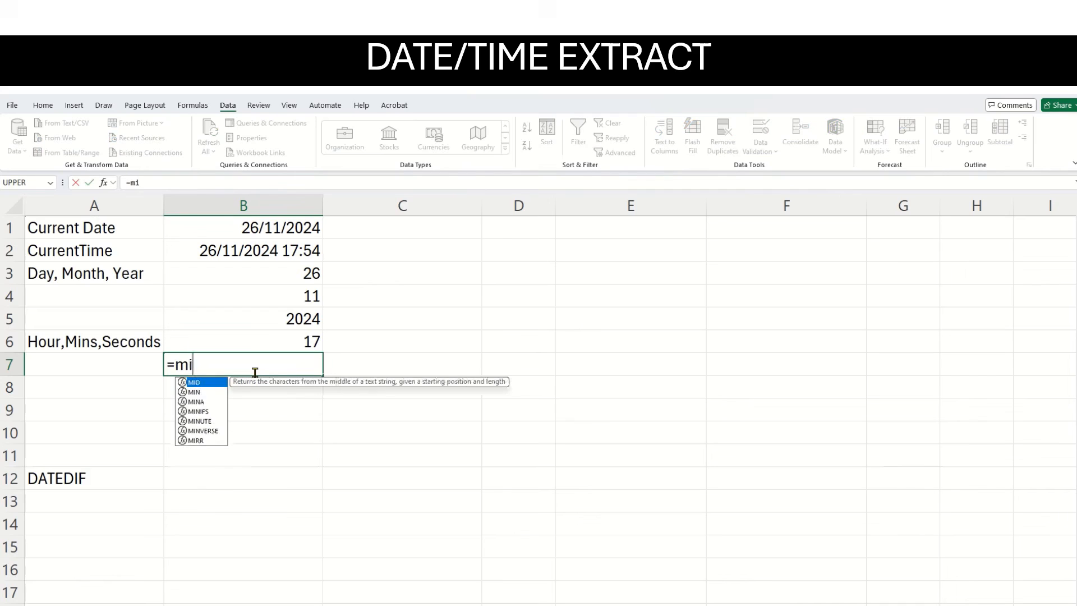
type("n")
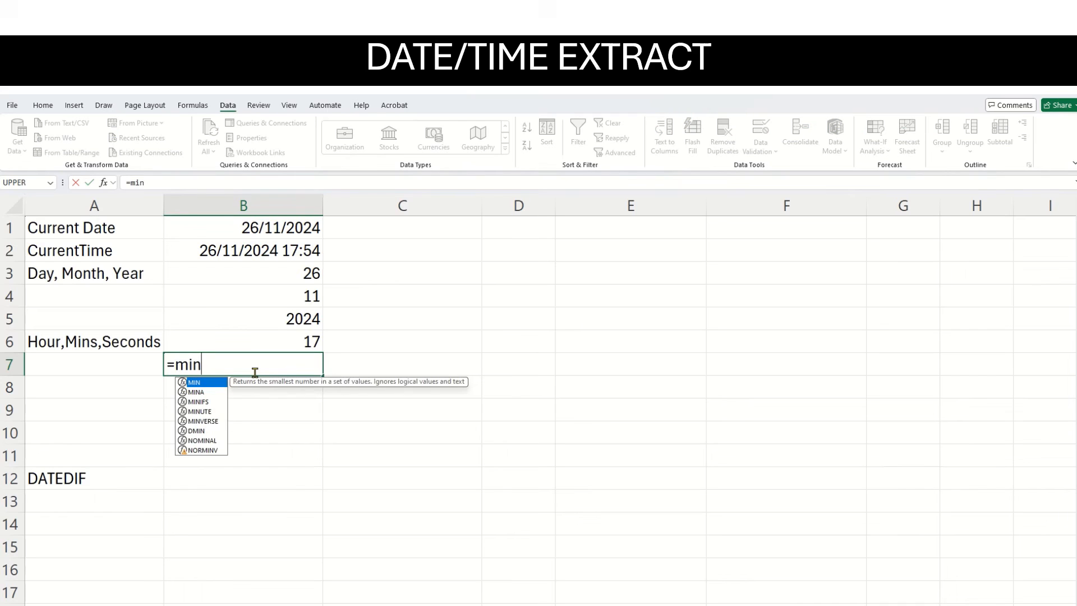
type("ute")
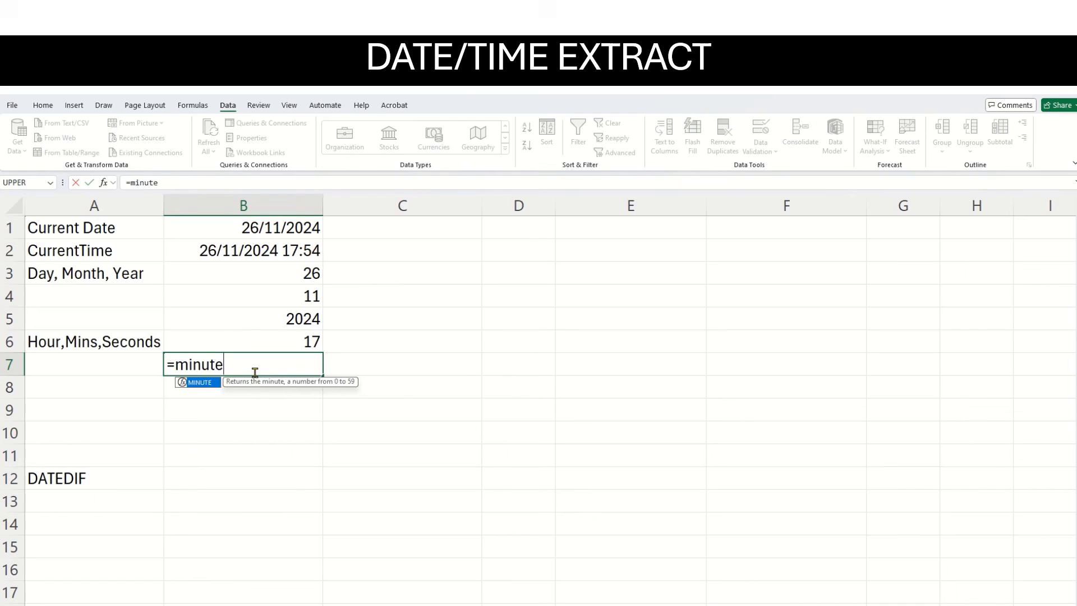
type("(")
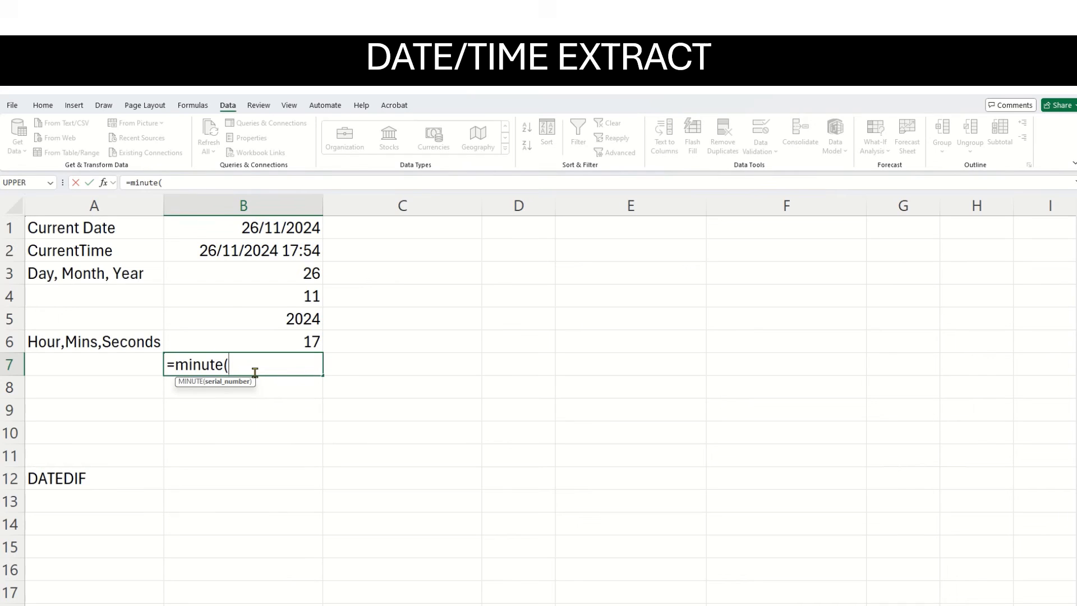
left_click(294, 247)
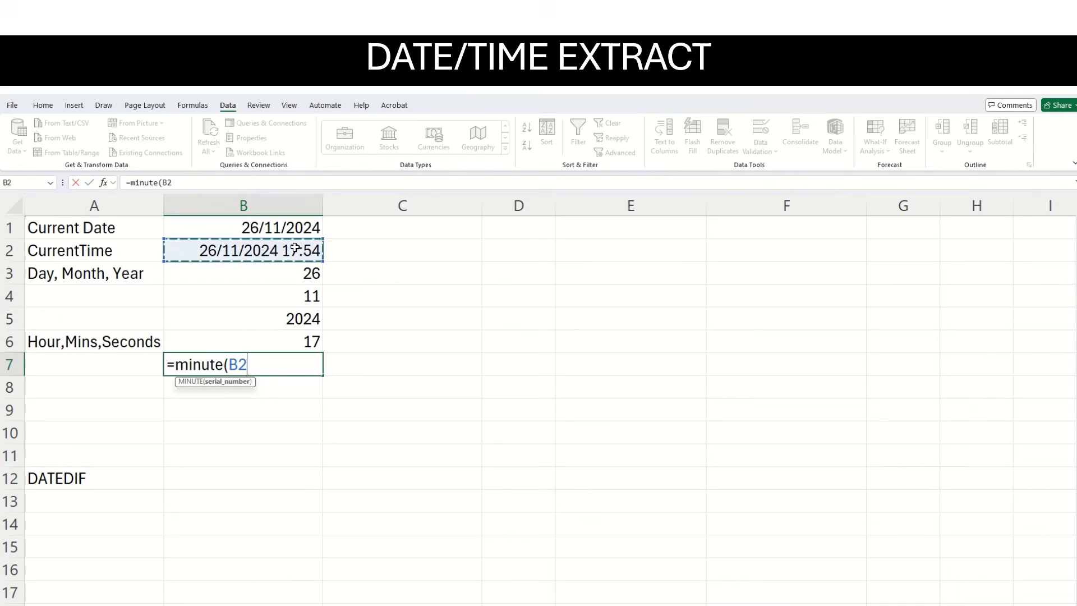
type(")")
key("Return")
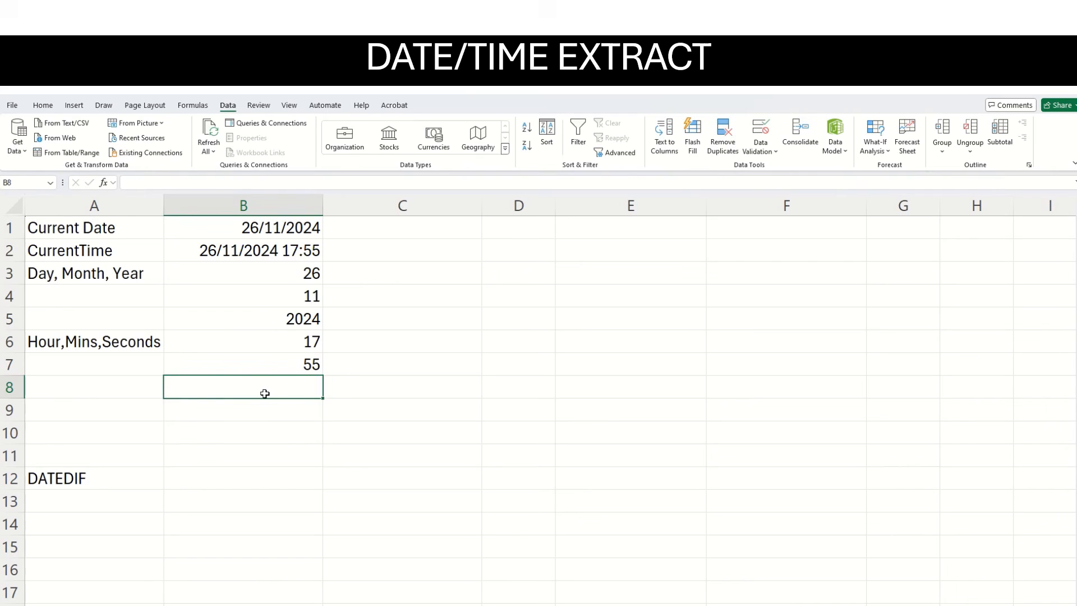
Extract the seconds of the current time in B2 into B8 with the formula =second(B2).
type("=se")
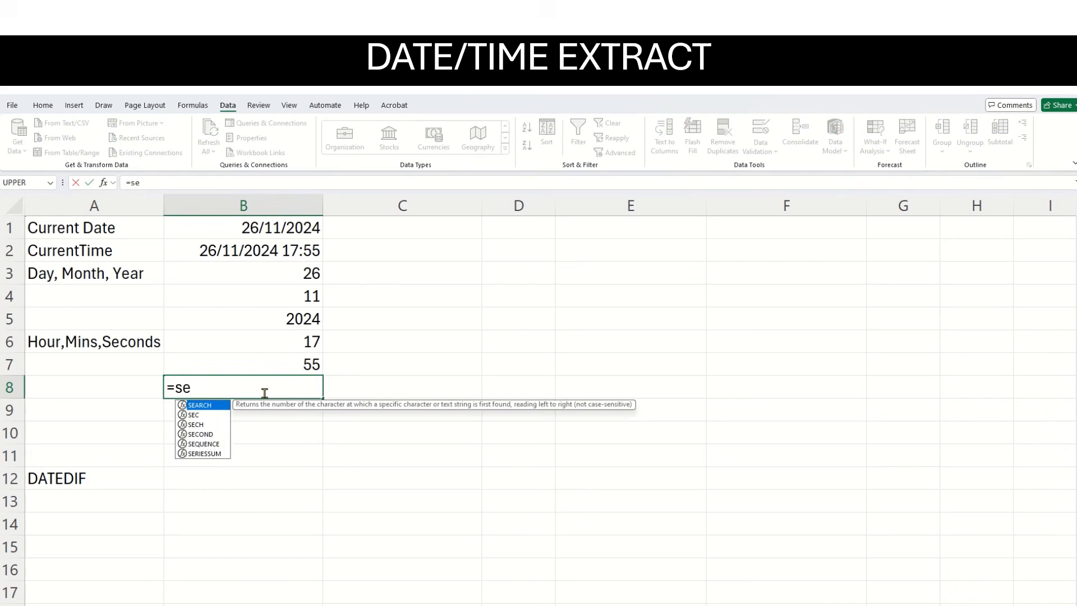
type("c")
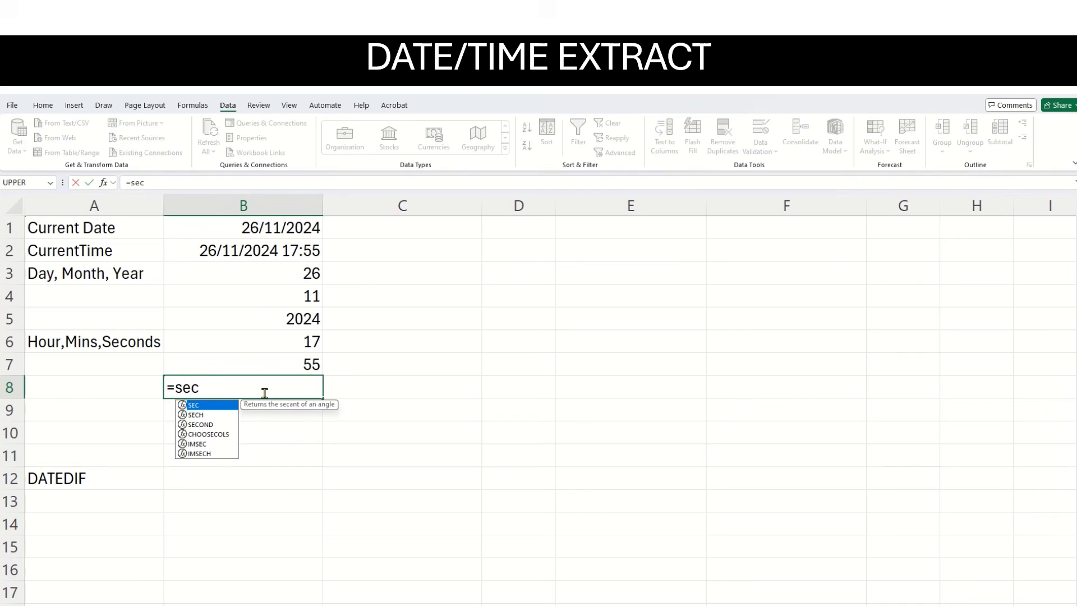
left_click(211, 427)
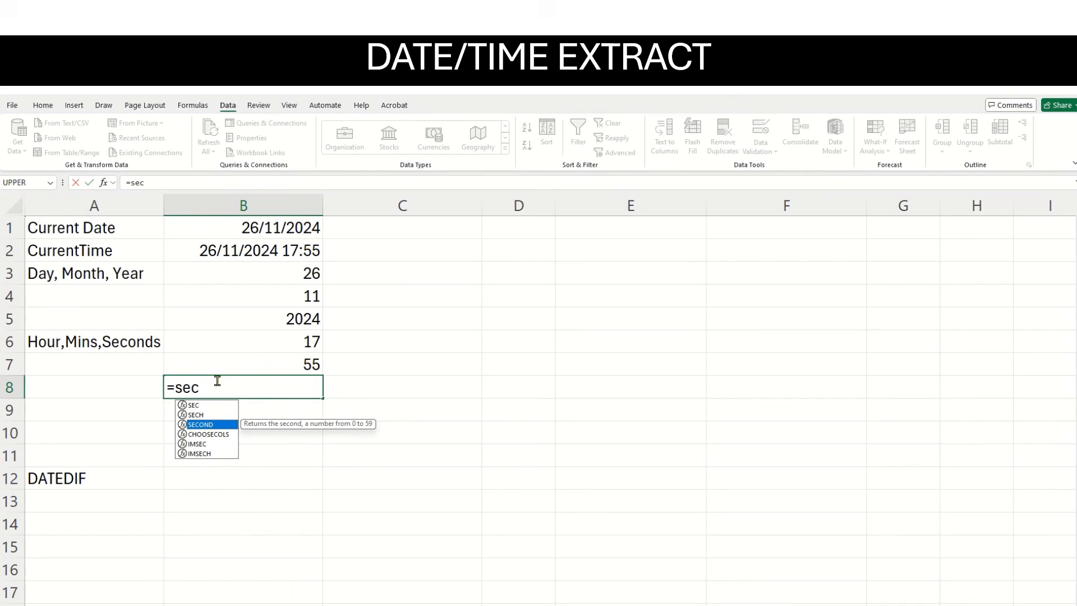
type("o")
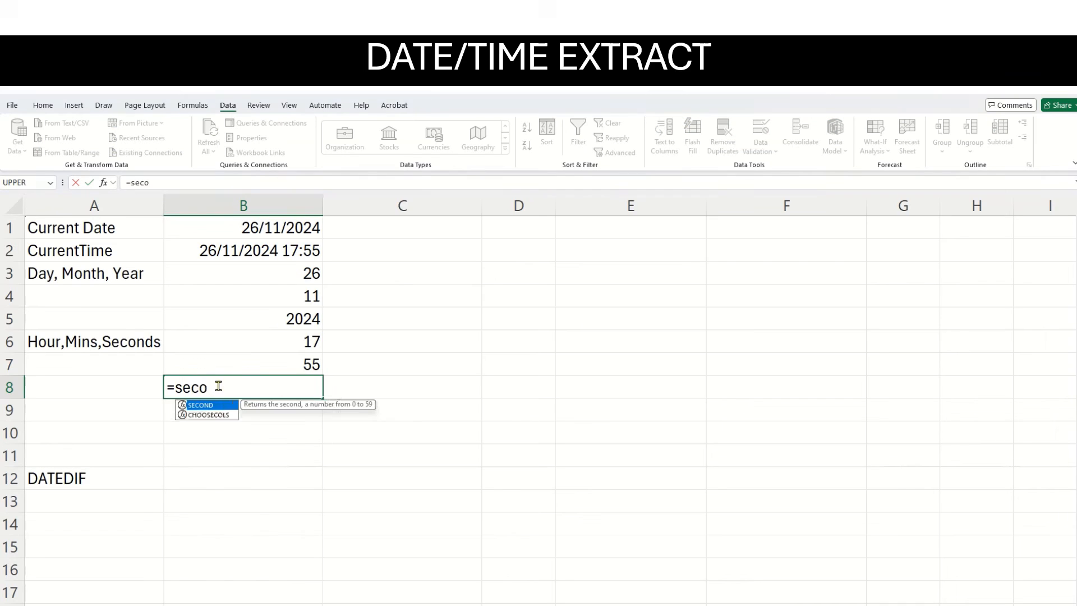
type("nd(")
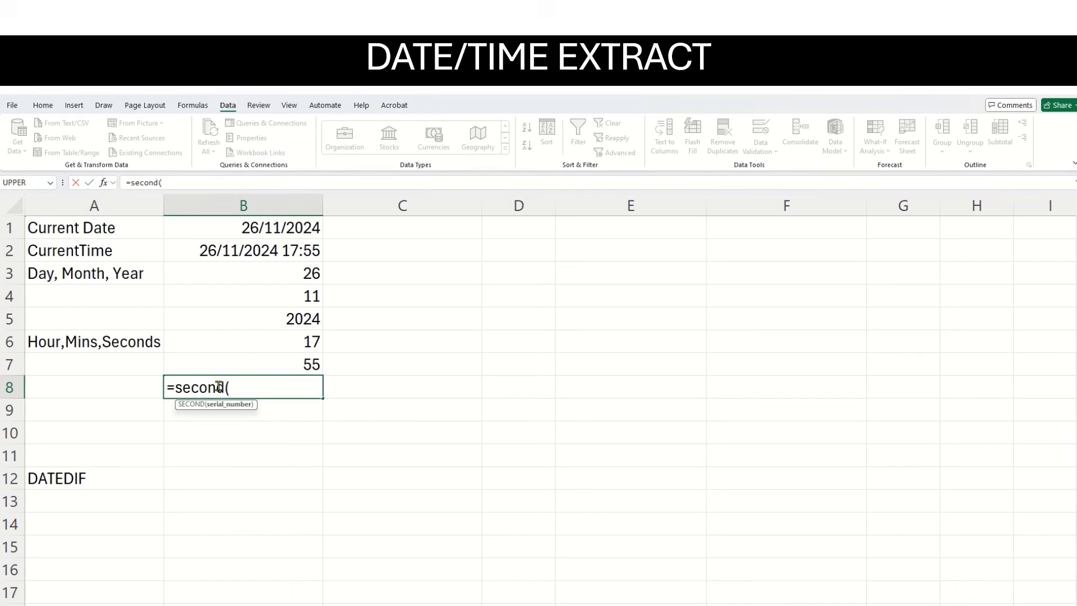
left_click(286, 251)
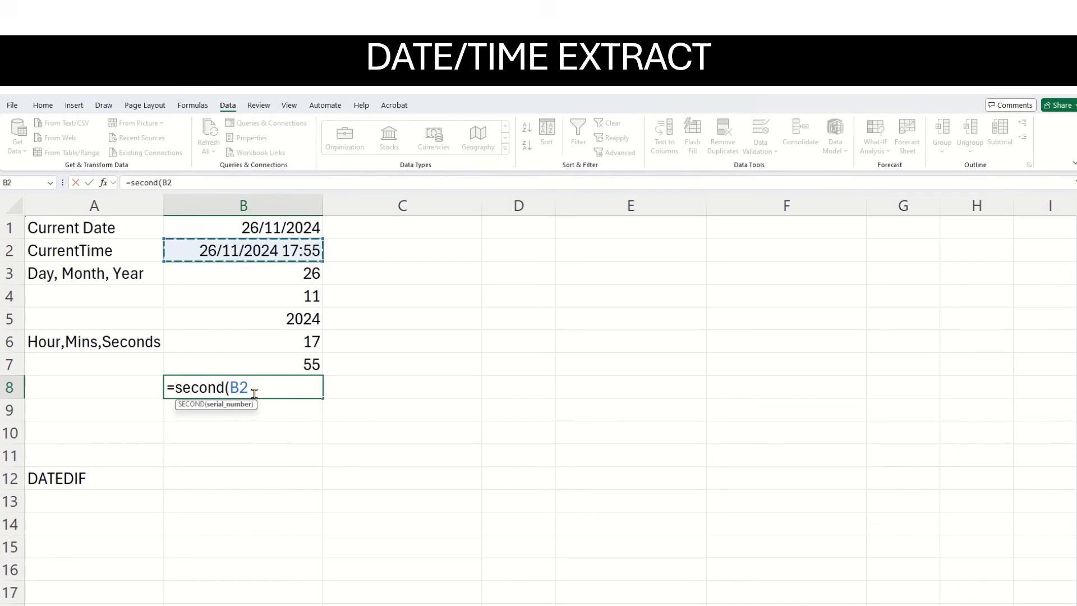
type(")")
key("Return")
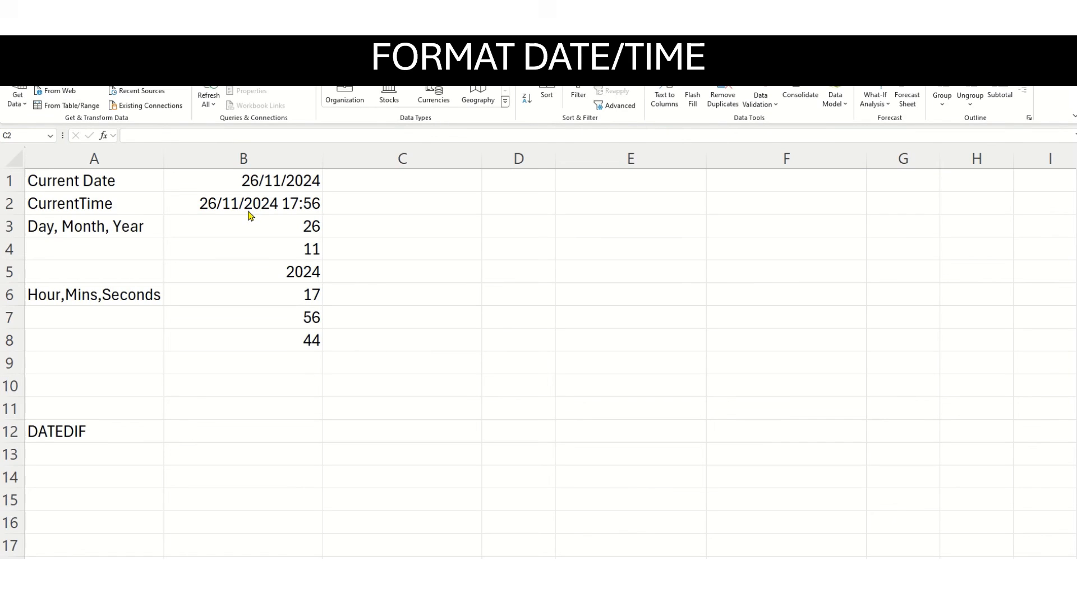
Format the current time in B2 with the custom number format h:mm:ss AM/PM.
left_click(218, 204)
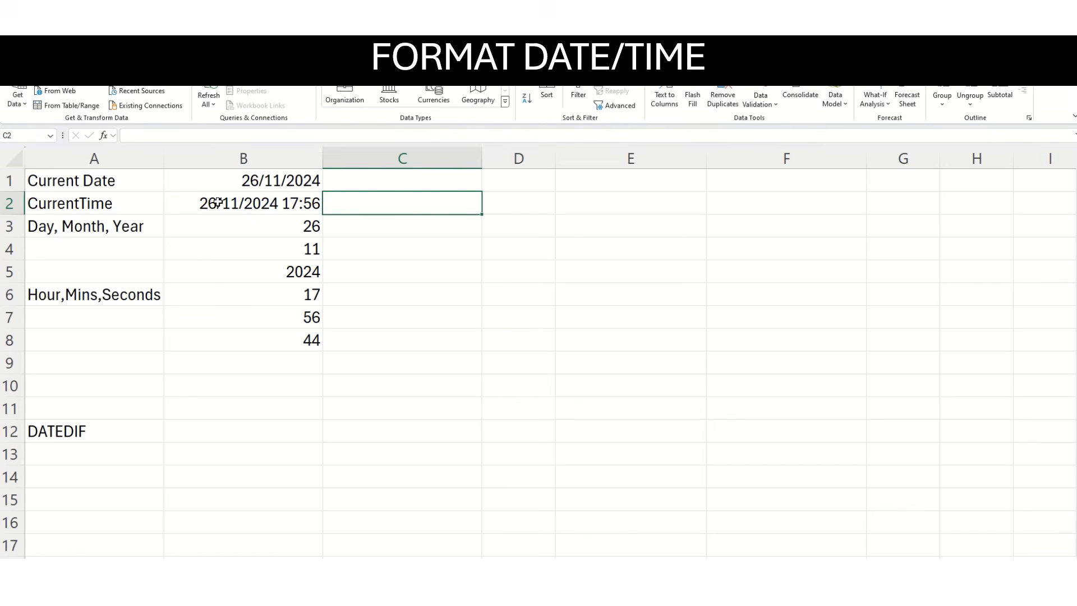
left_click(218, 204)
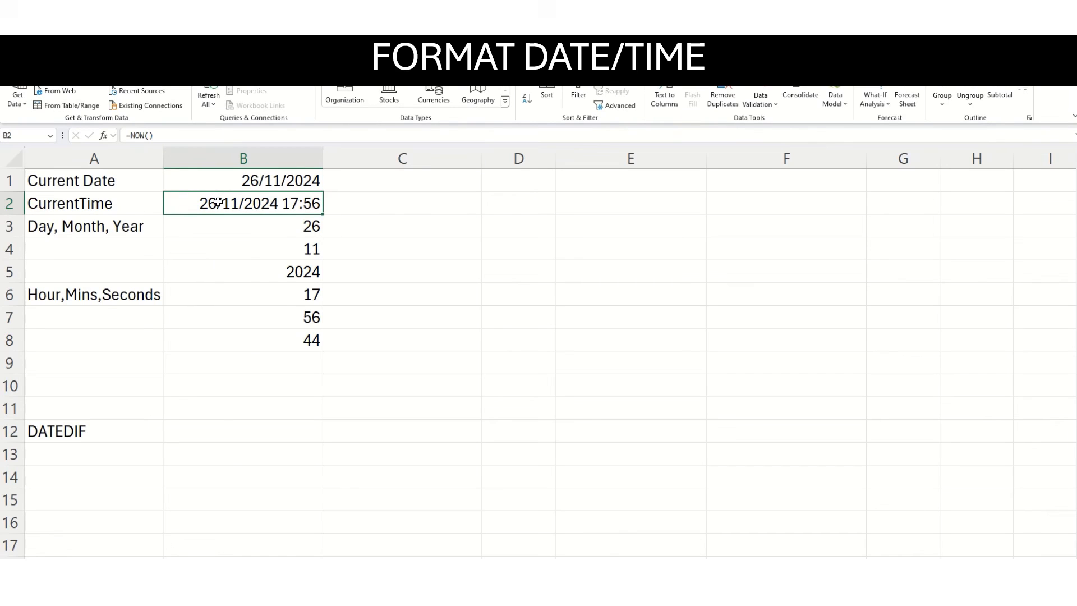
right_click(219, 204)
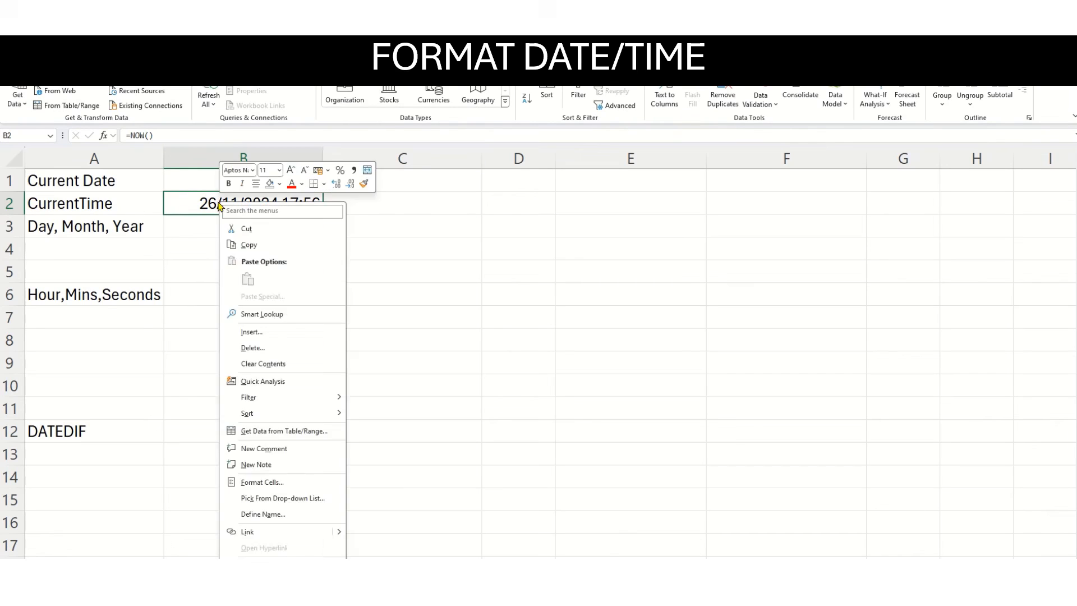
left_click(319, 483)
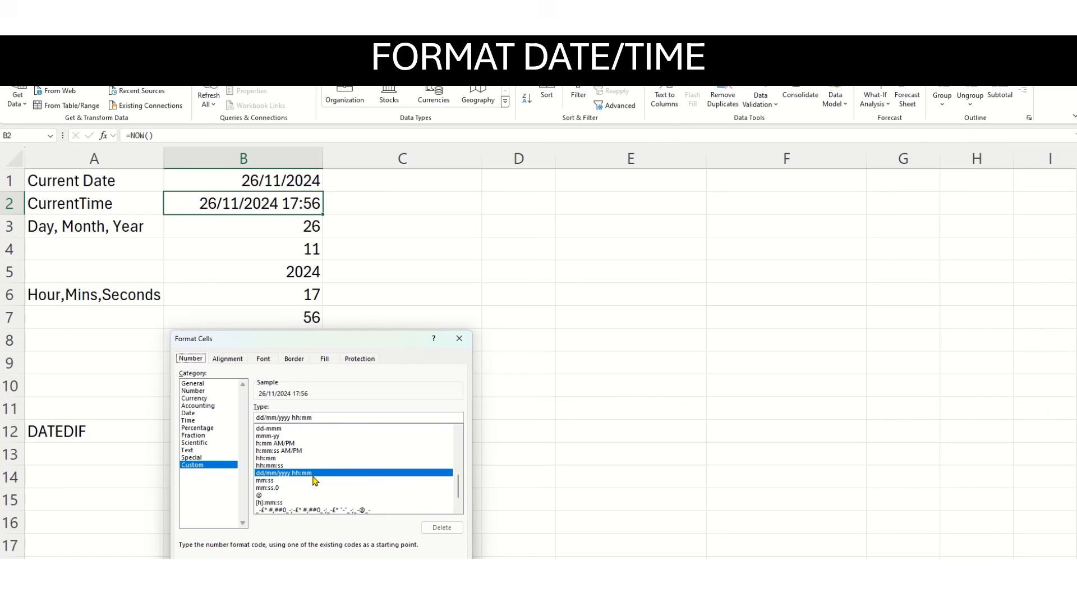
left_click(292, 452)
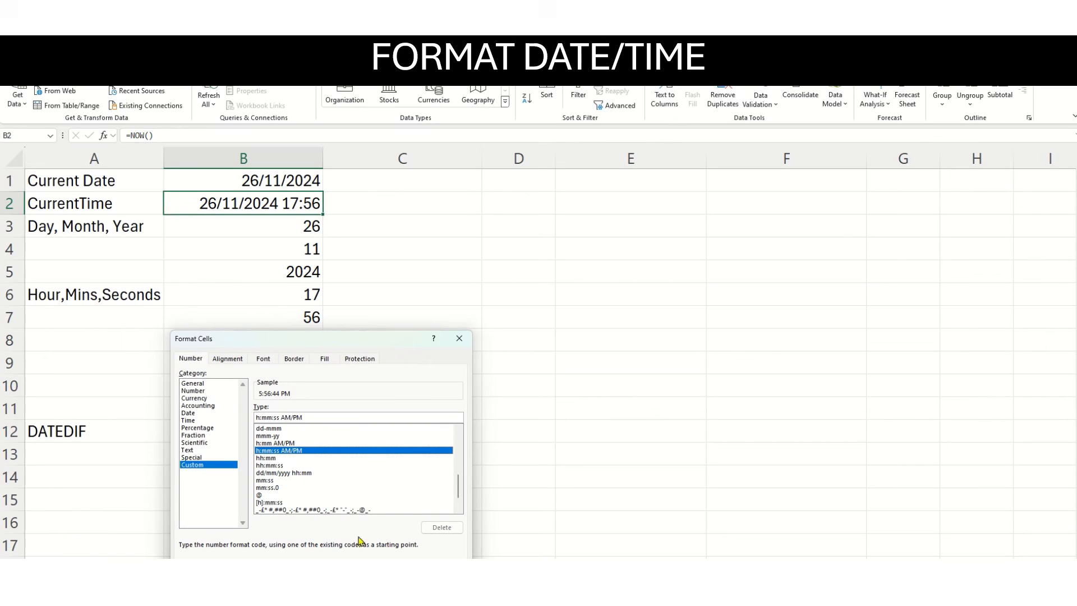
left_click(397, 592)
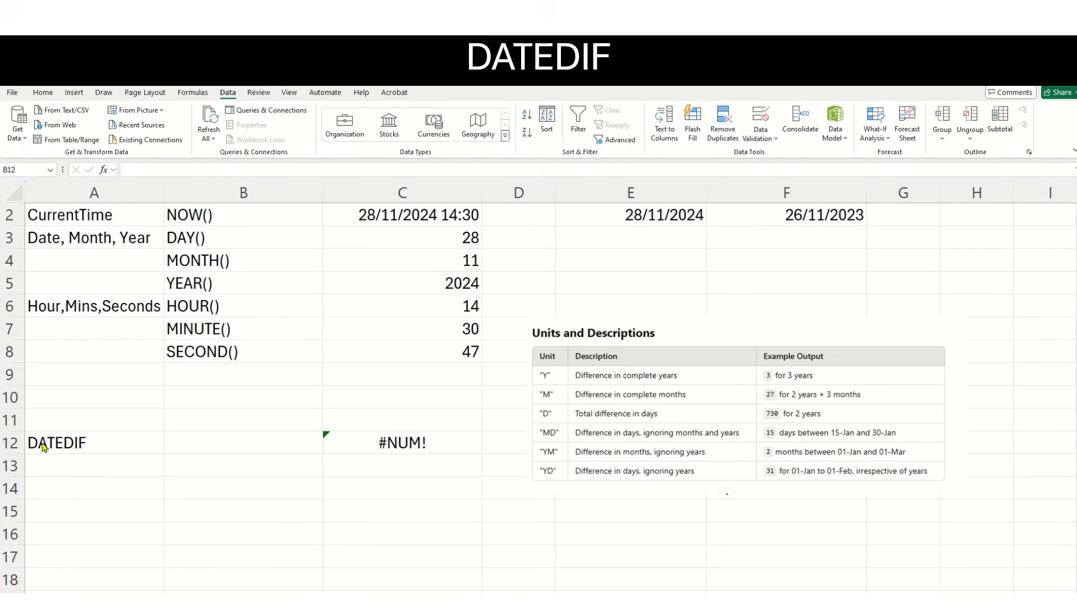
Calculate the total days between the dates in F2 and E2 in B12 with the formula =datedif(F2,E2,"D").
left_click(201, 437)
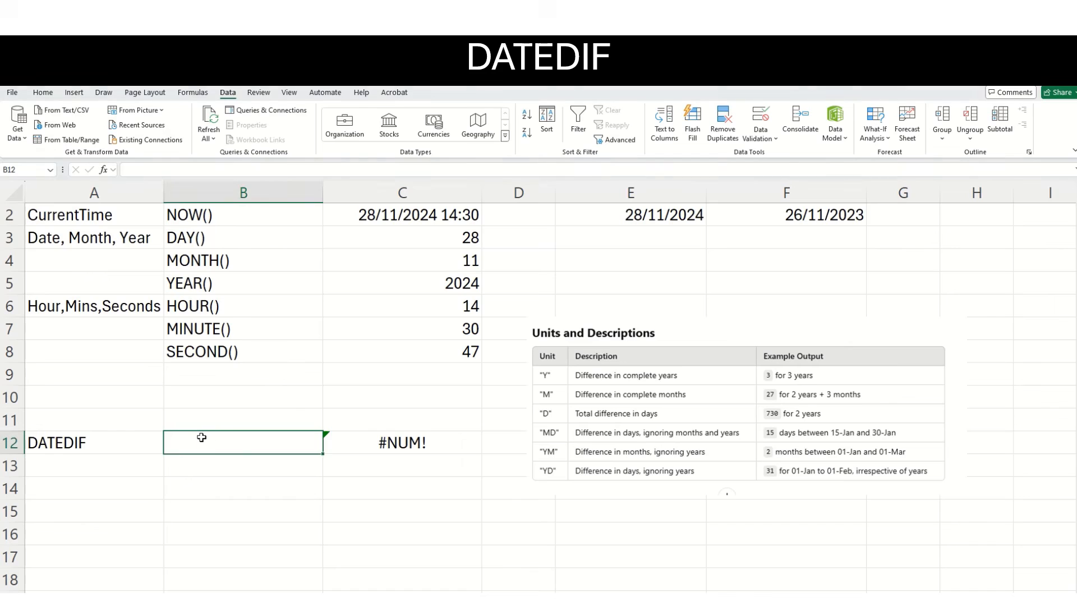
type("=")
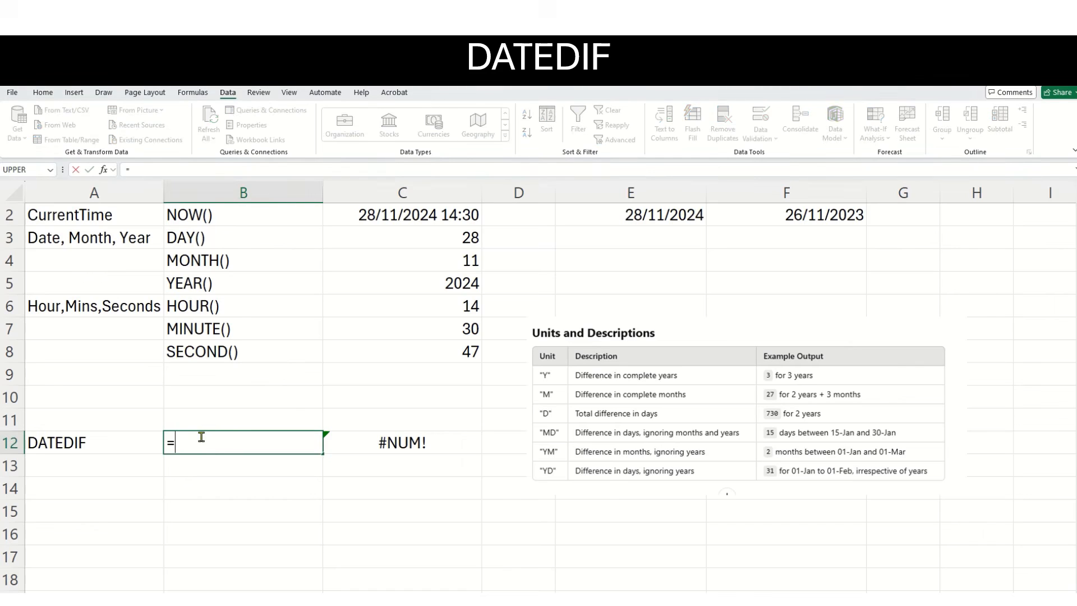
type("dat")
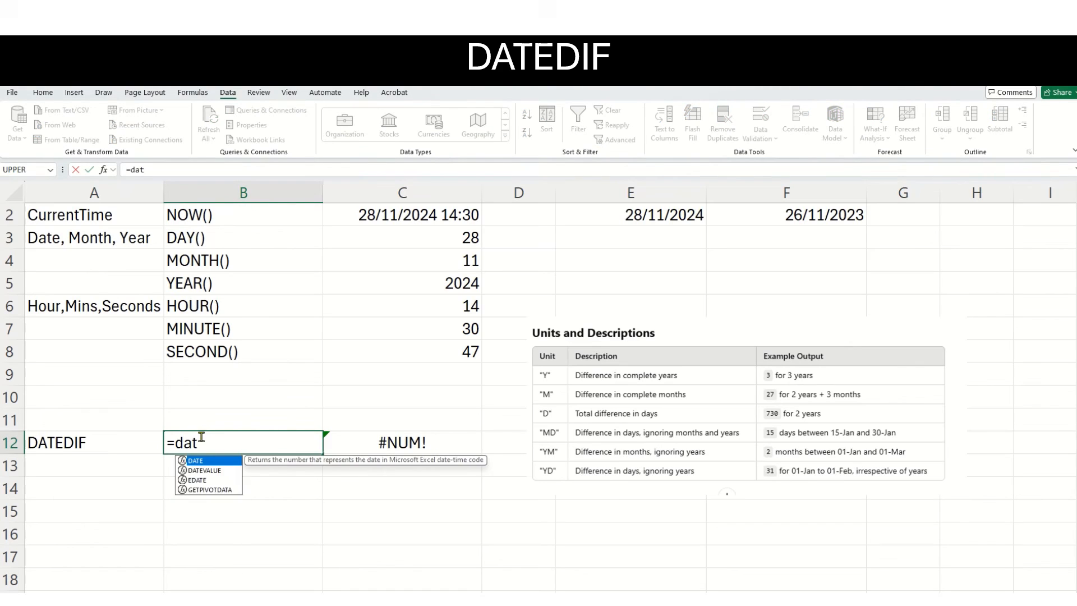
type("edif(")
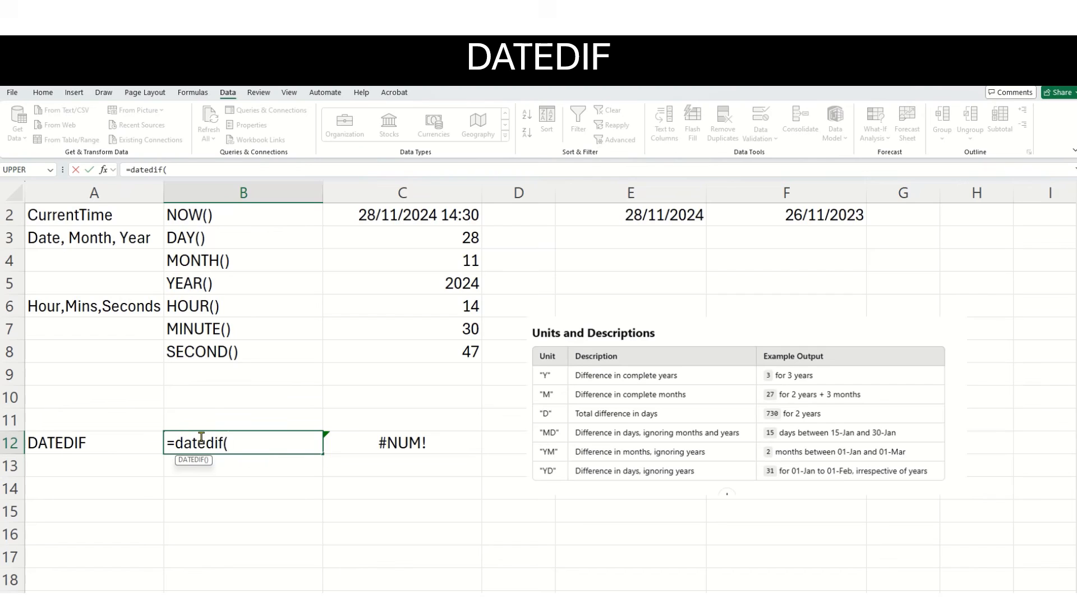
left_click(778, 217)
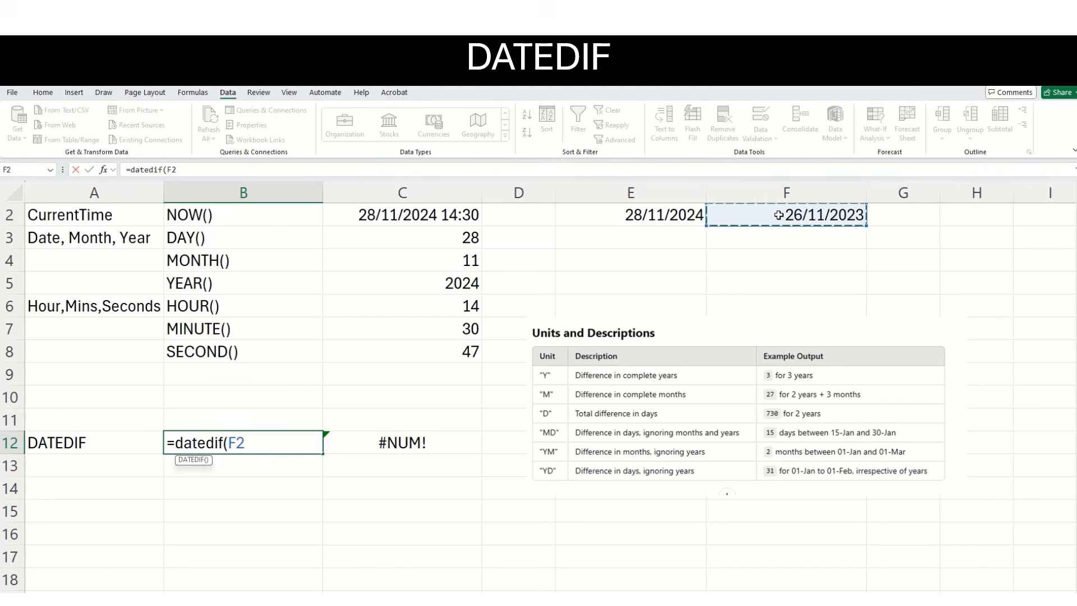
type(",")
left_click(637, 216)
type(",")
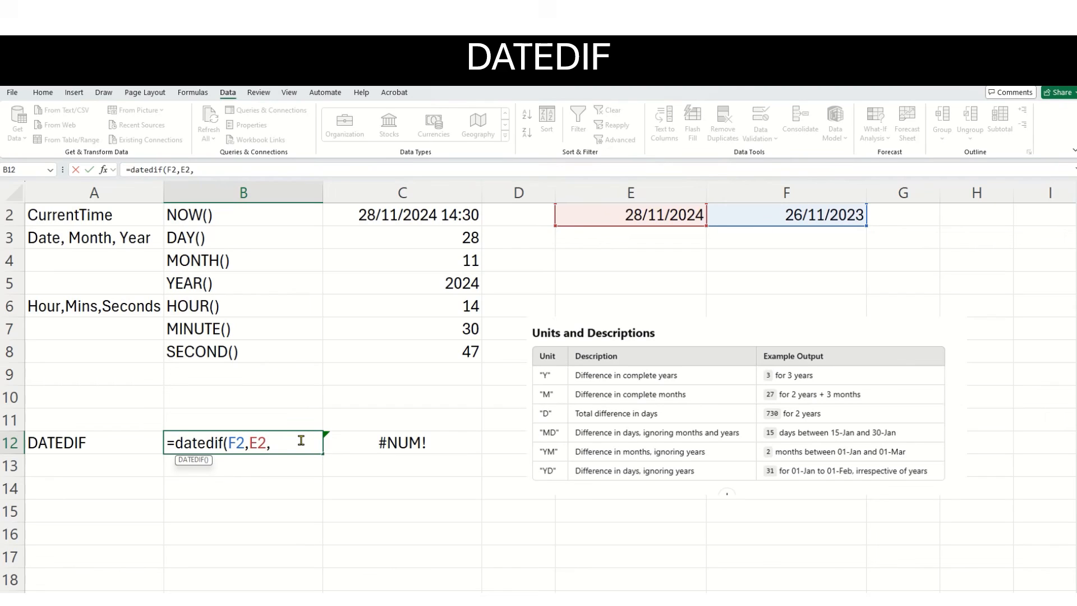
type("\"D\")")
key("Return")
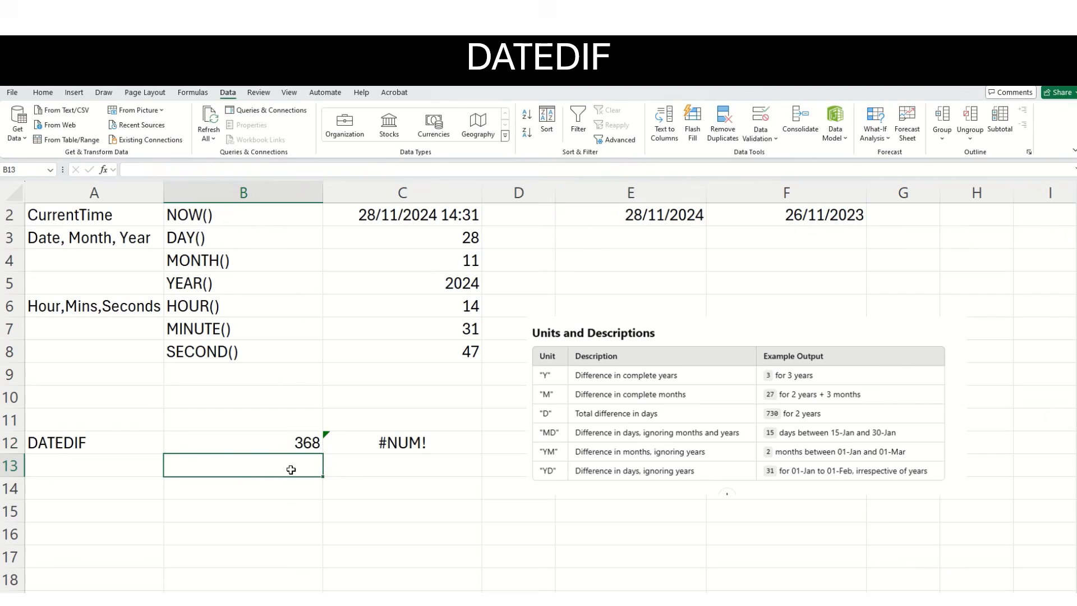
Fill the DATEDIF formula from B12 down into B13 and change the copy's unit to "Y".
left_click(286, 441)
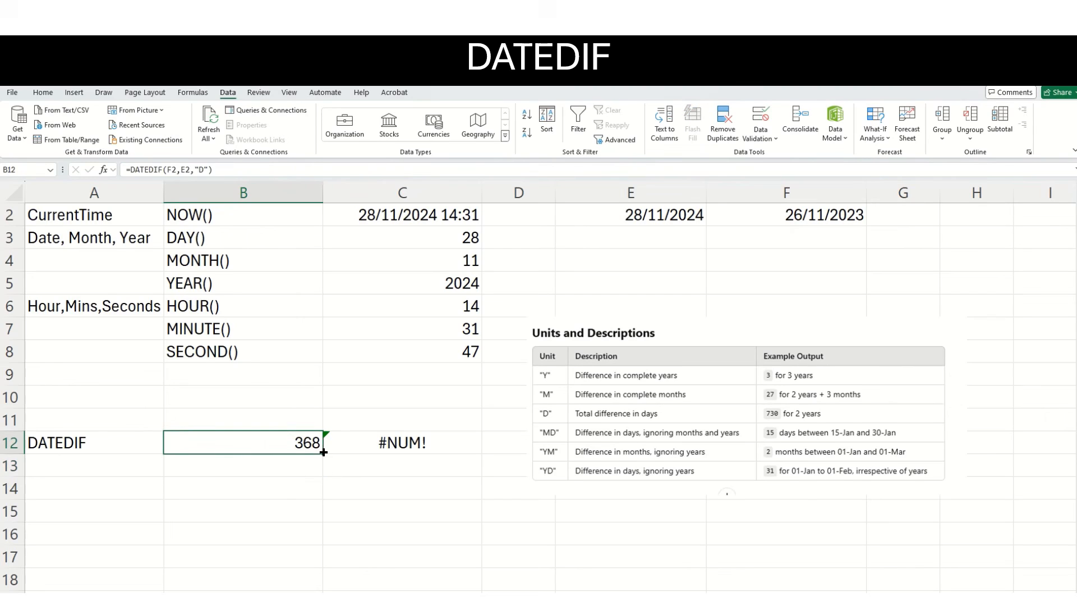
left_click_drag(323, 470, 322, 474)
left_click(277, 468)
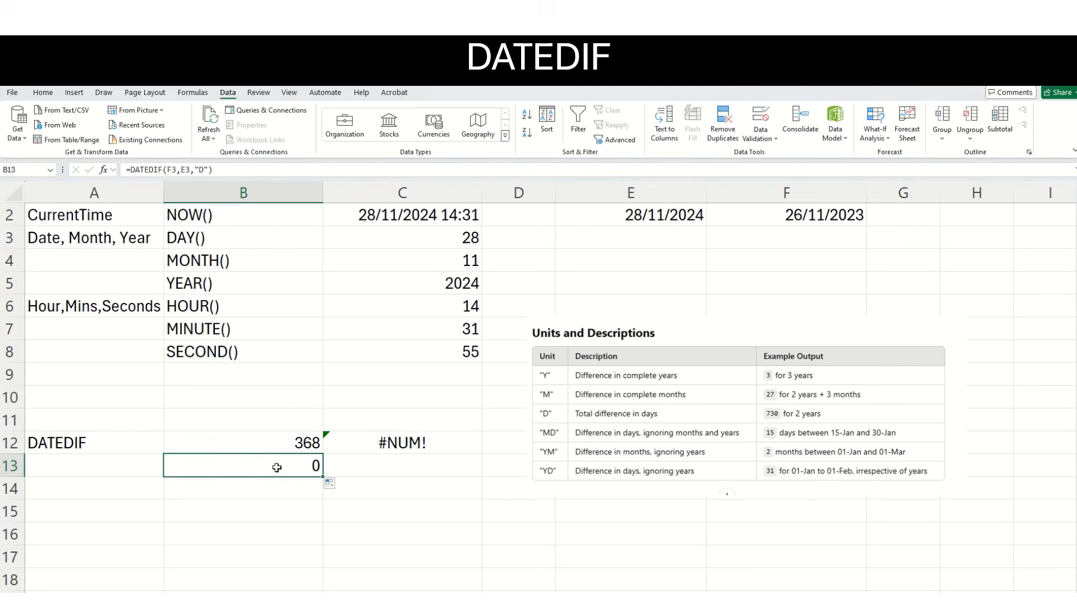
left_click(199, 170)
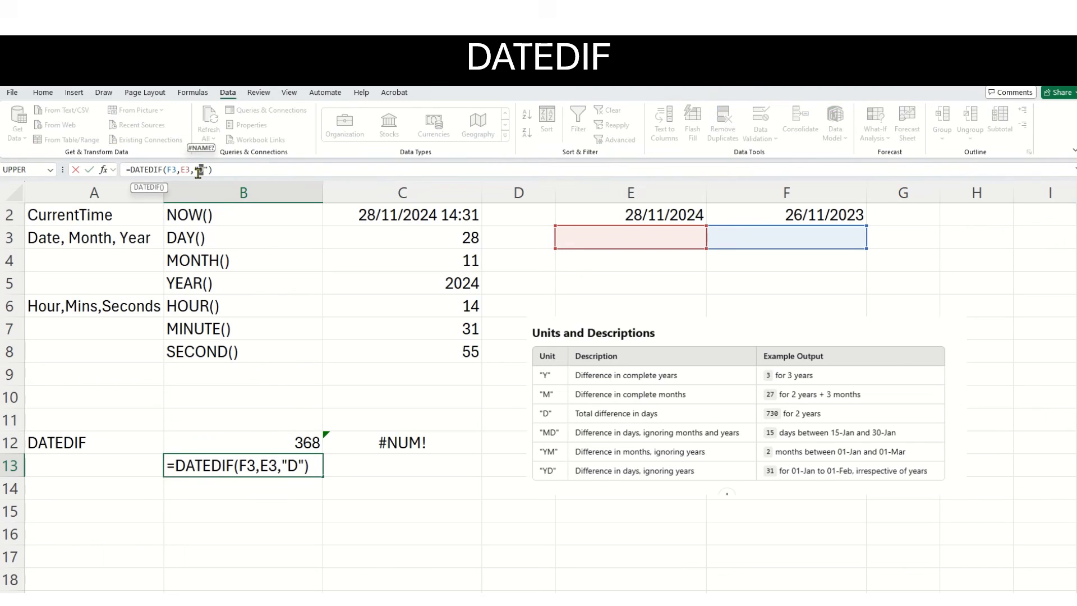
key("BackSpace")
type("Y")
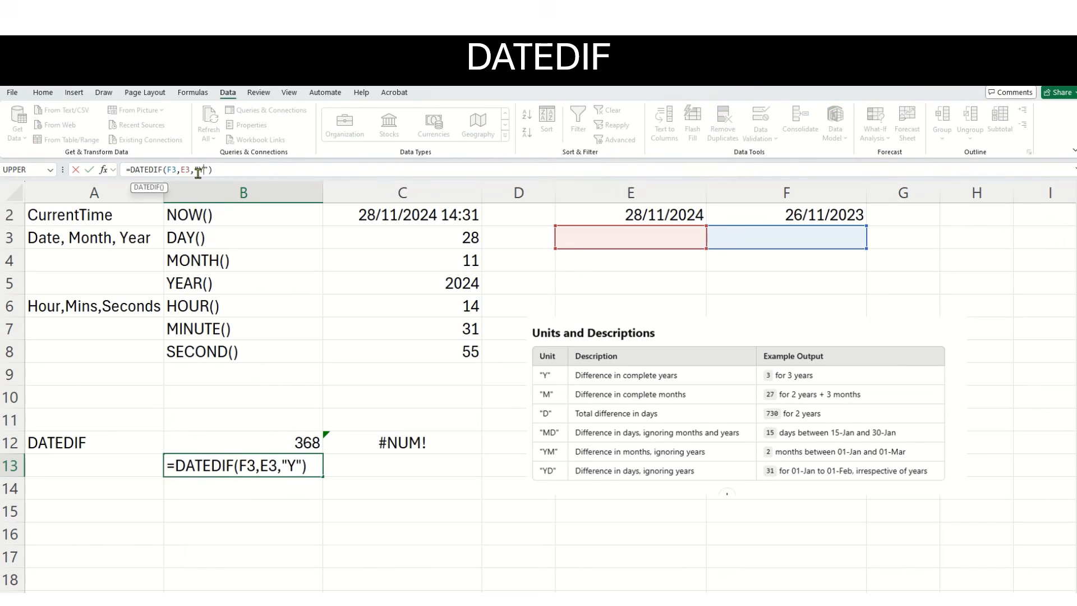
Correct the date references in B13 so the formula reads =DATEDIF(F2,E2,"Y").
left_click(190, 169)
key("BackSpace")
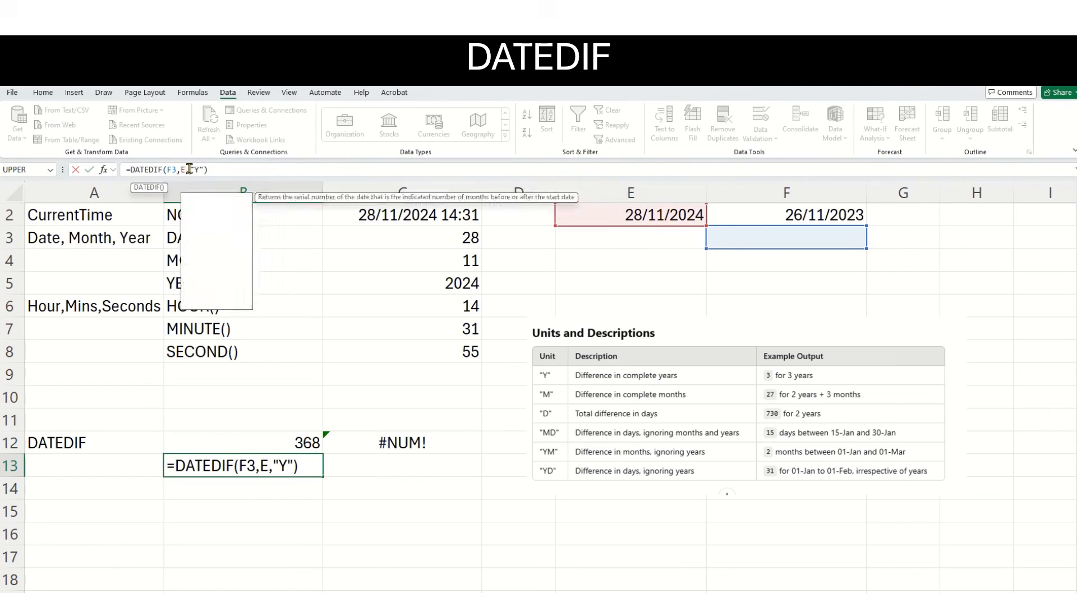
type("2")
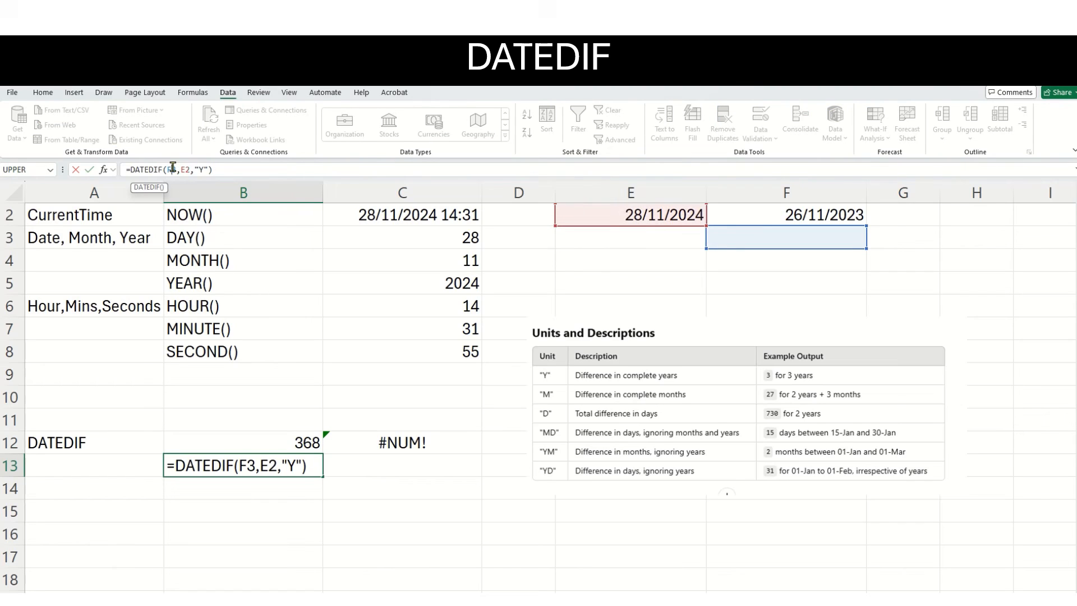
key("BackSpace")
type("2")
key("Return")
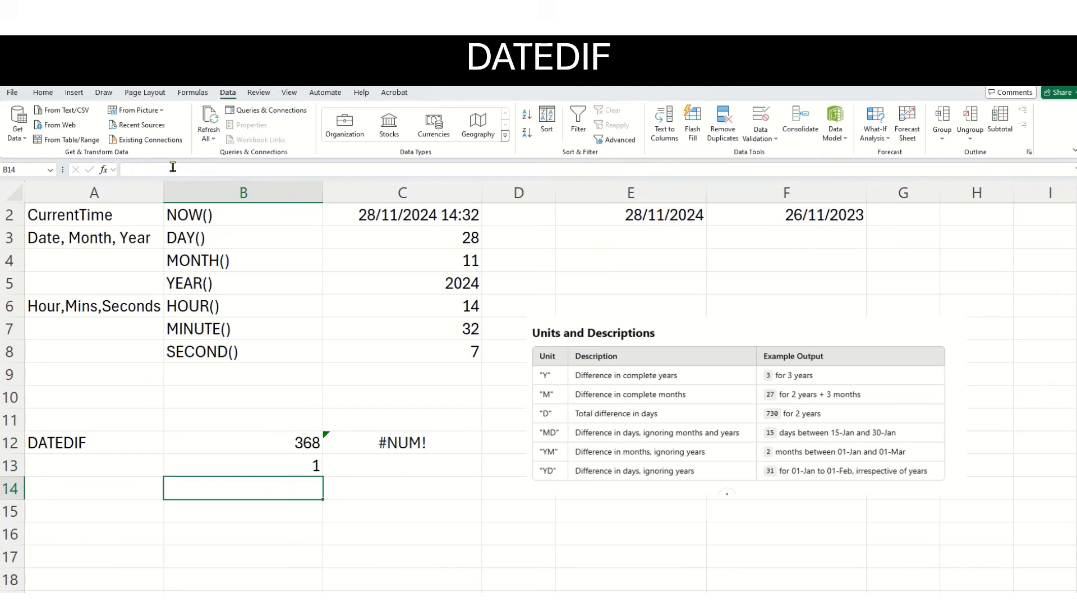
left_click(282, 464)
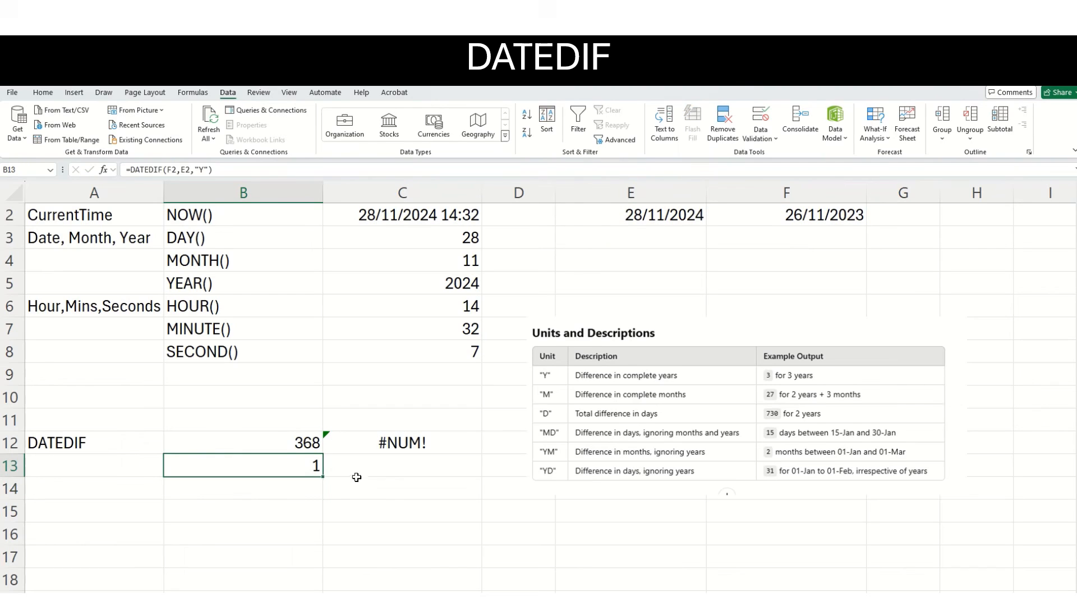
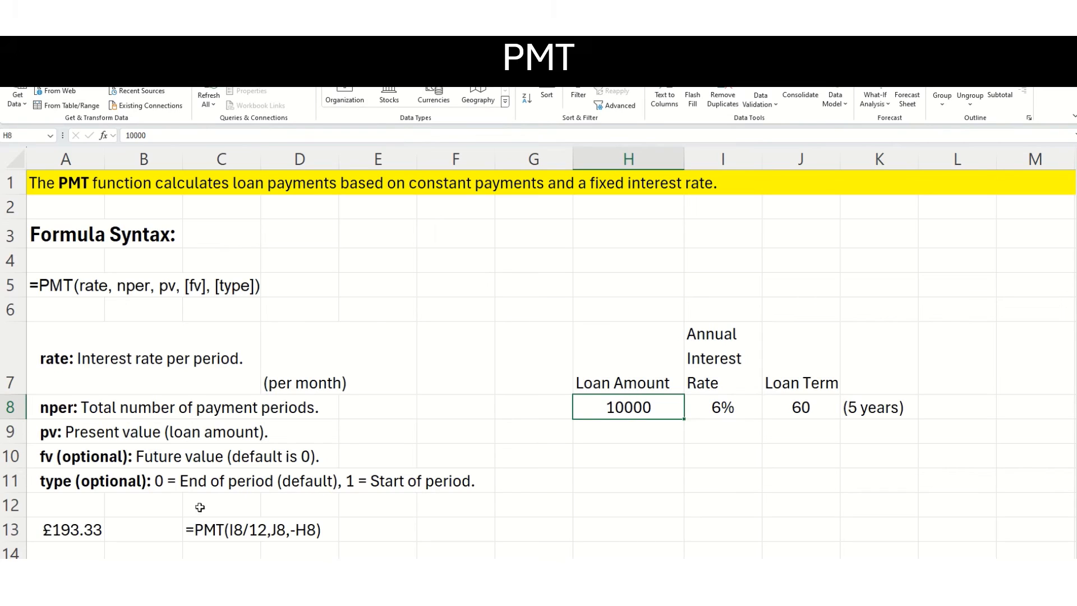
Examine the PMT formula in A13 and the loan amount, interest rate and term it uses in H7:J8.
left_click(58, 530)
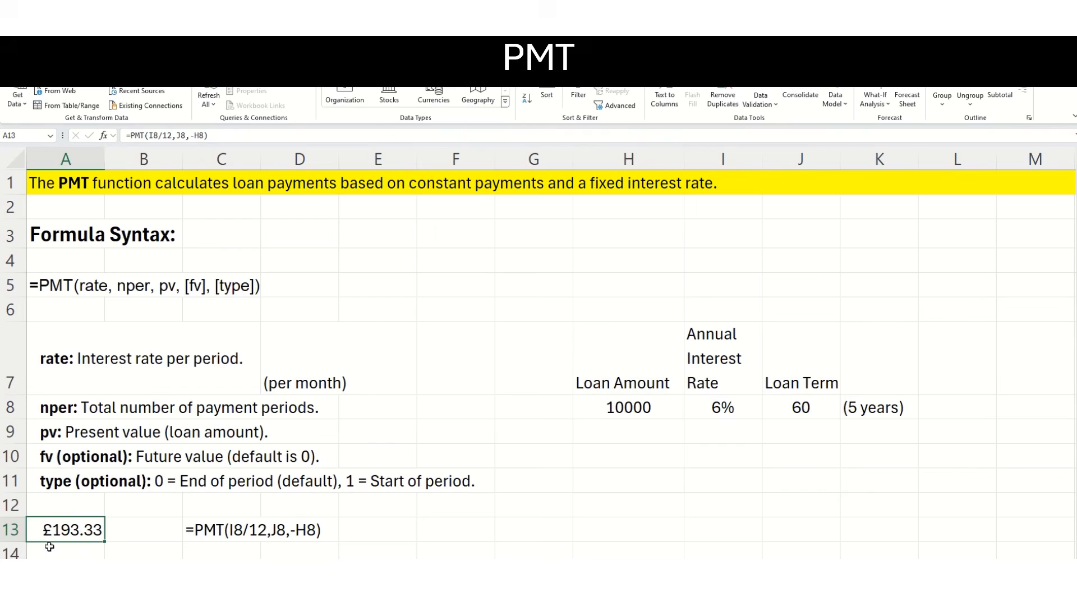
left_click_drag(623, 352, 789, 409)
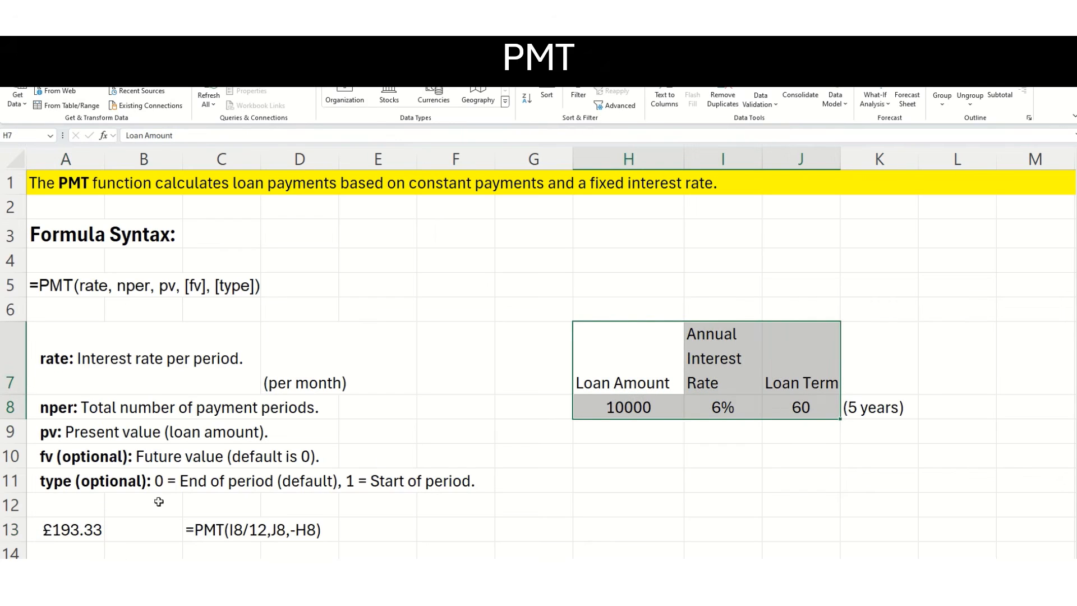
left_click(98, 524)
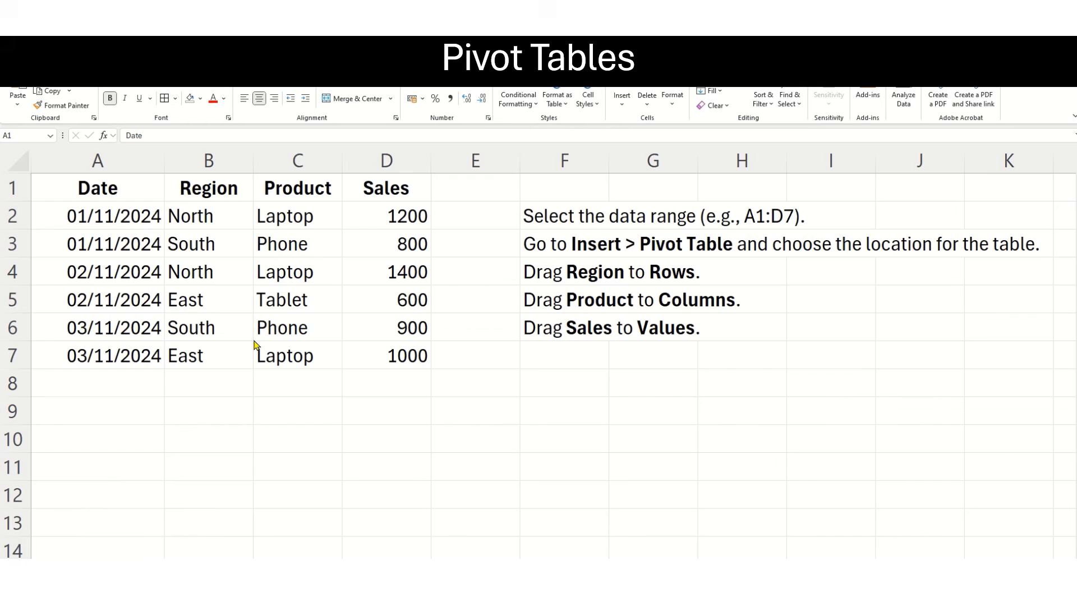
Create a PivotTable from the sales data in A1:D7 on a new worksheet.
key("ctrl+a")
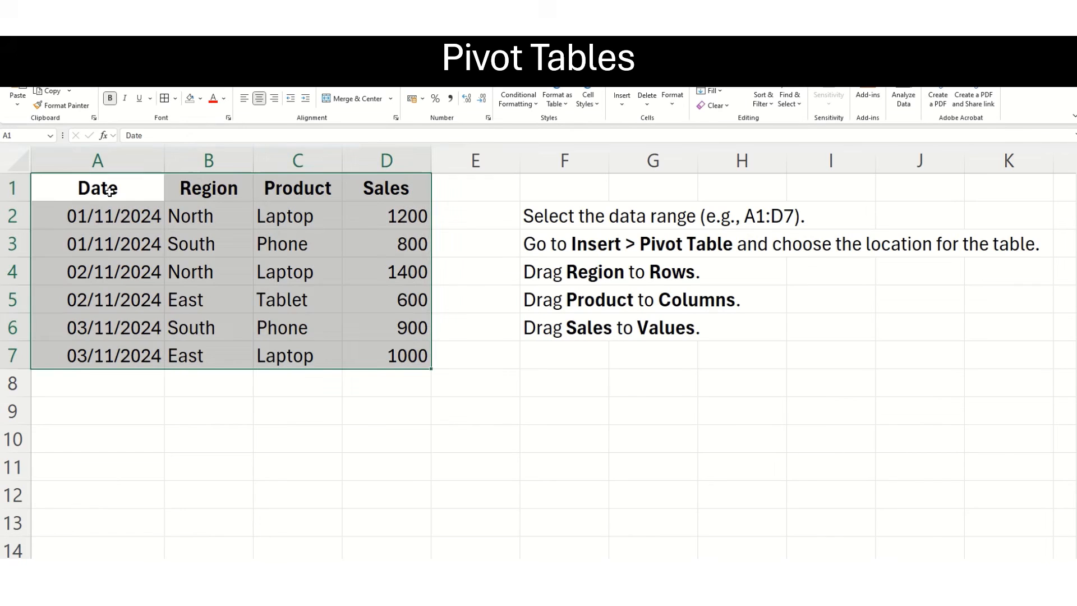
left_click(110, 191)
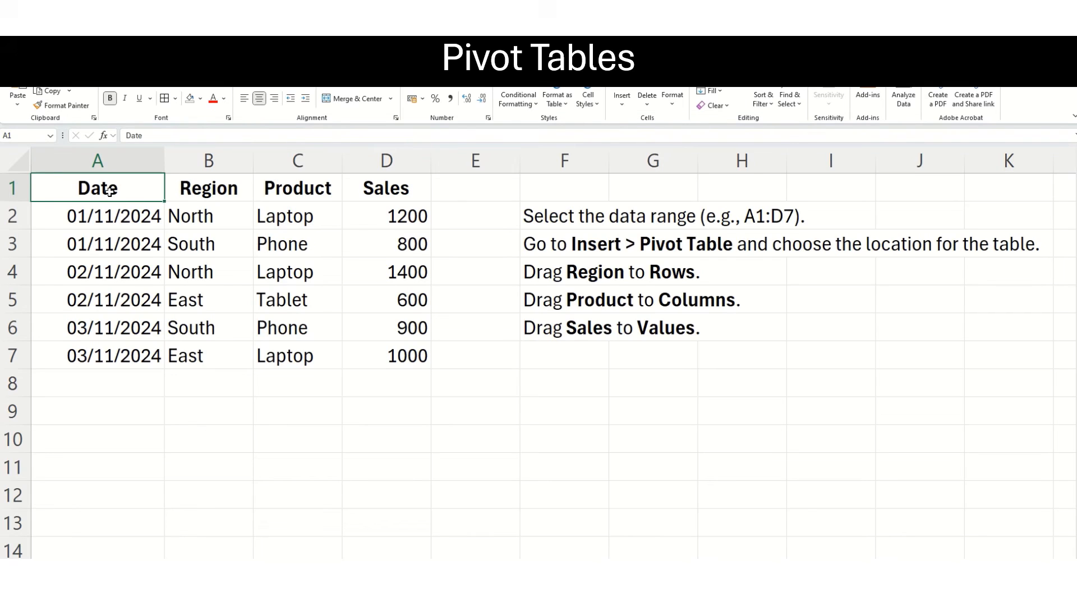
left_click_drag(110, 192, 398, 367)
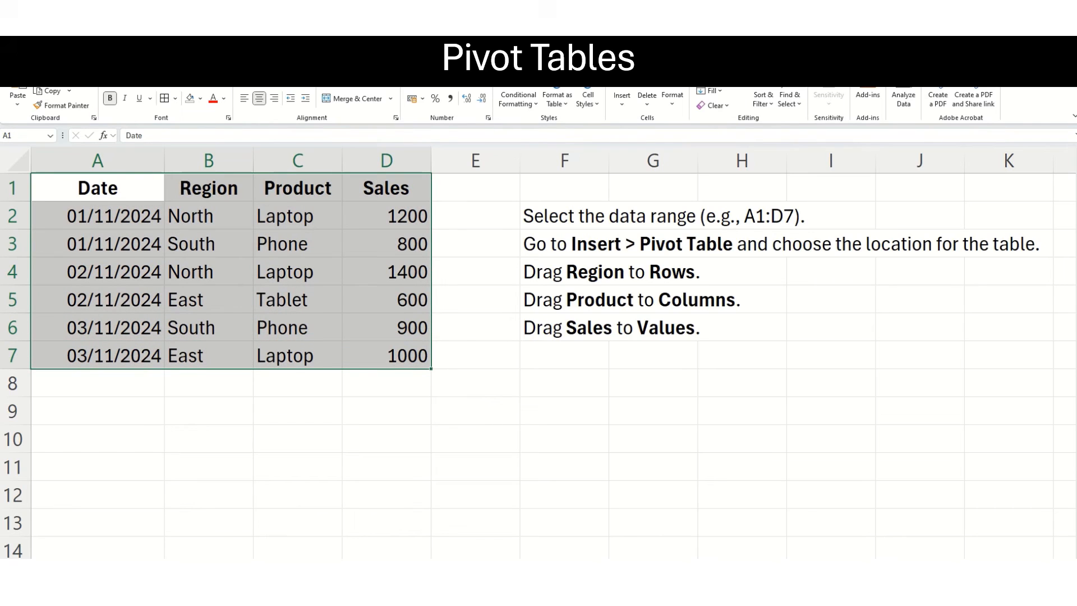
left_click(71, 61)
left_click(21, 99)
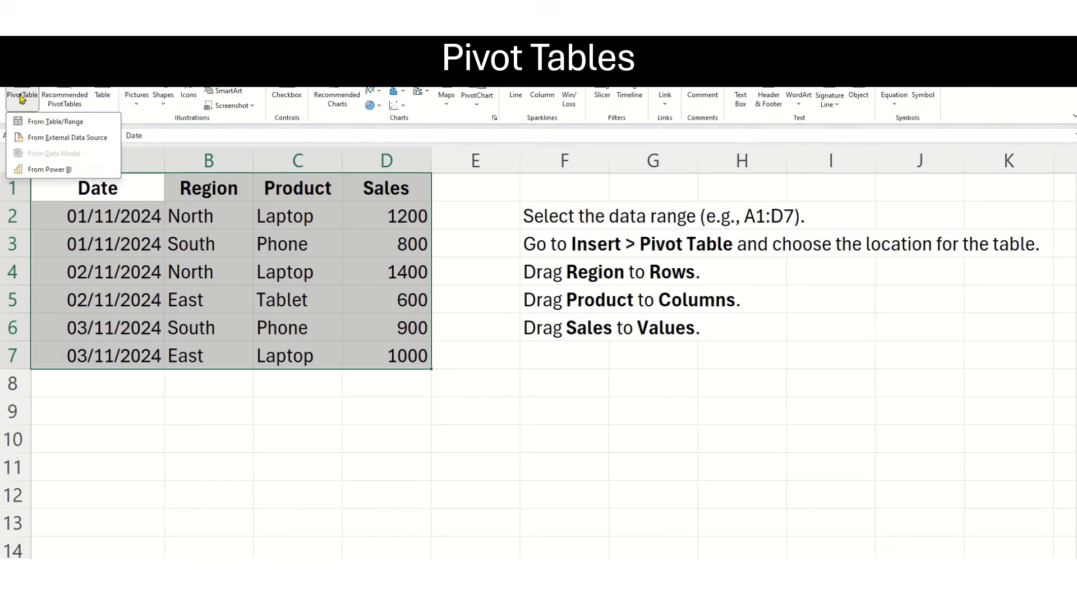
left_click(34, 121)
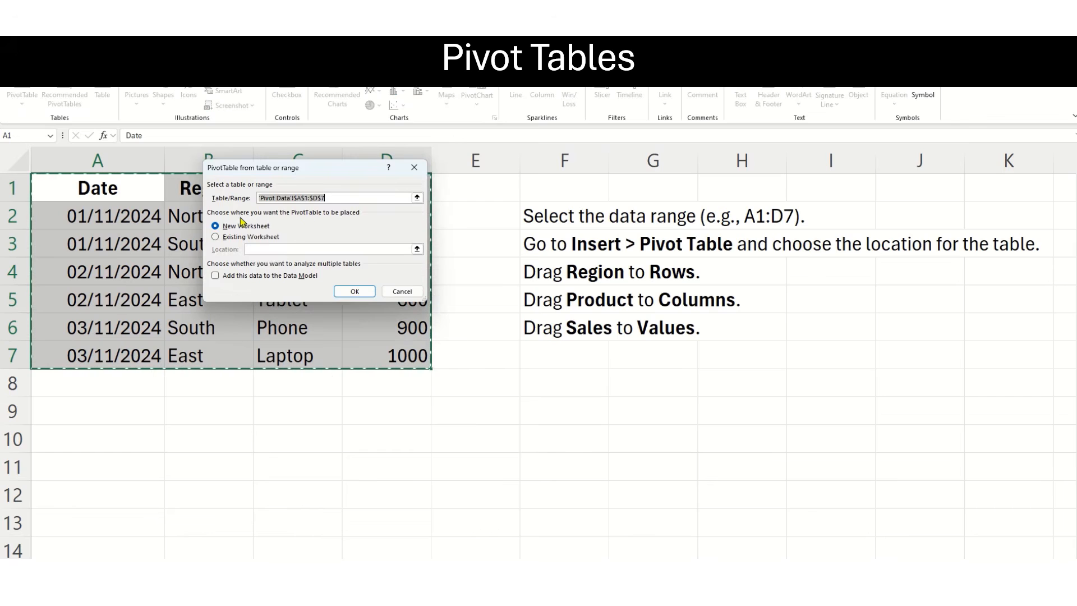
left_click(355, 291)
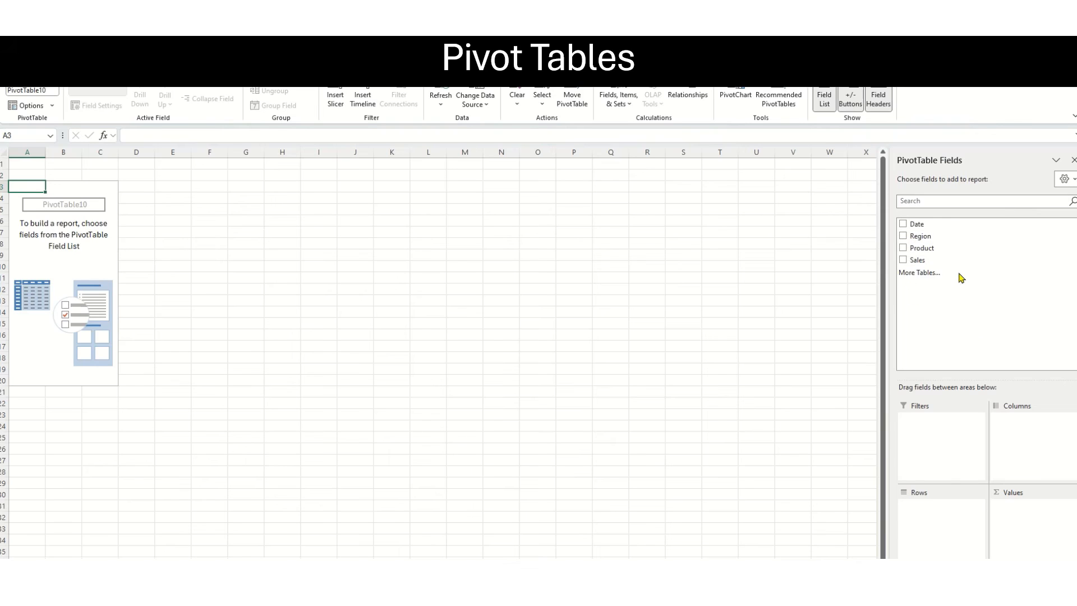
Lay out the PivotTable with Product in the columns and Region in the rows.
left_click(903, 250)
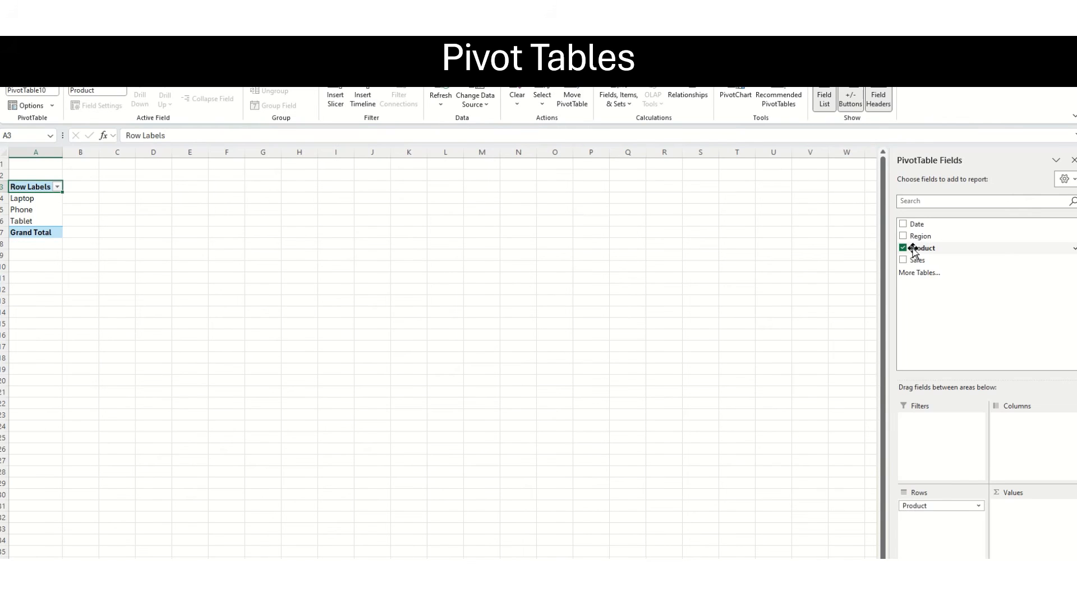
left_click_drag(926, 251, 1041, 448)
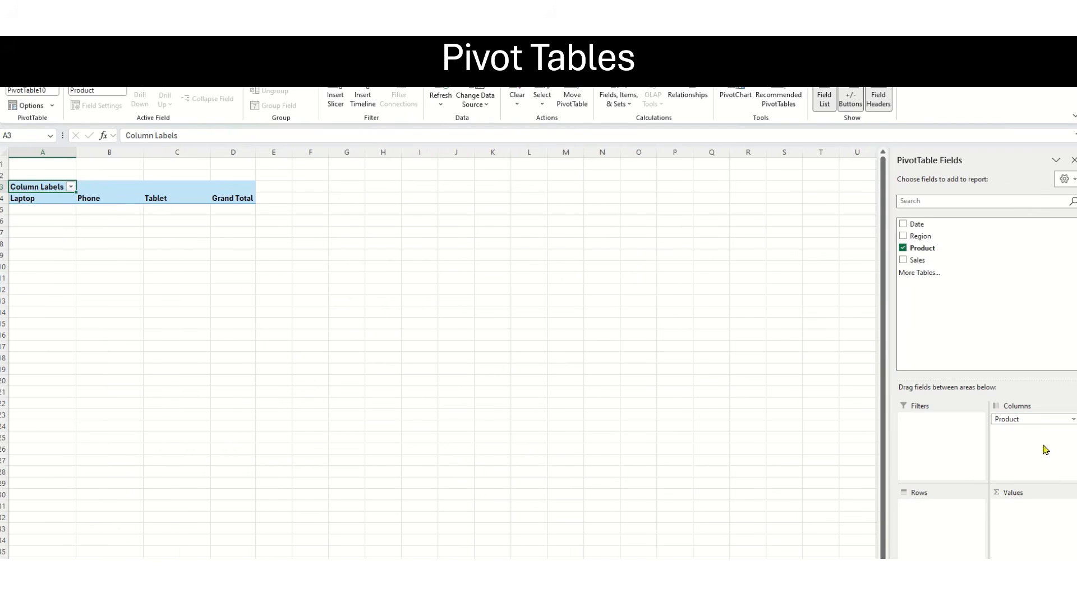
left_click(907, 237)
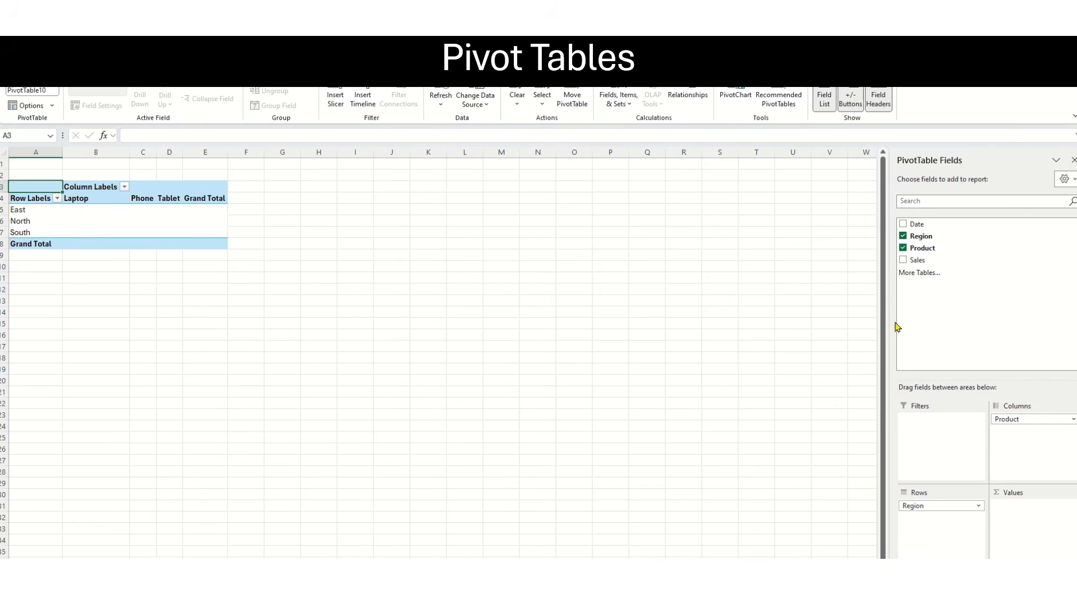
Add Sales to the PivotTable's values and place Date in its report filter.
left_click(903, 261)
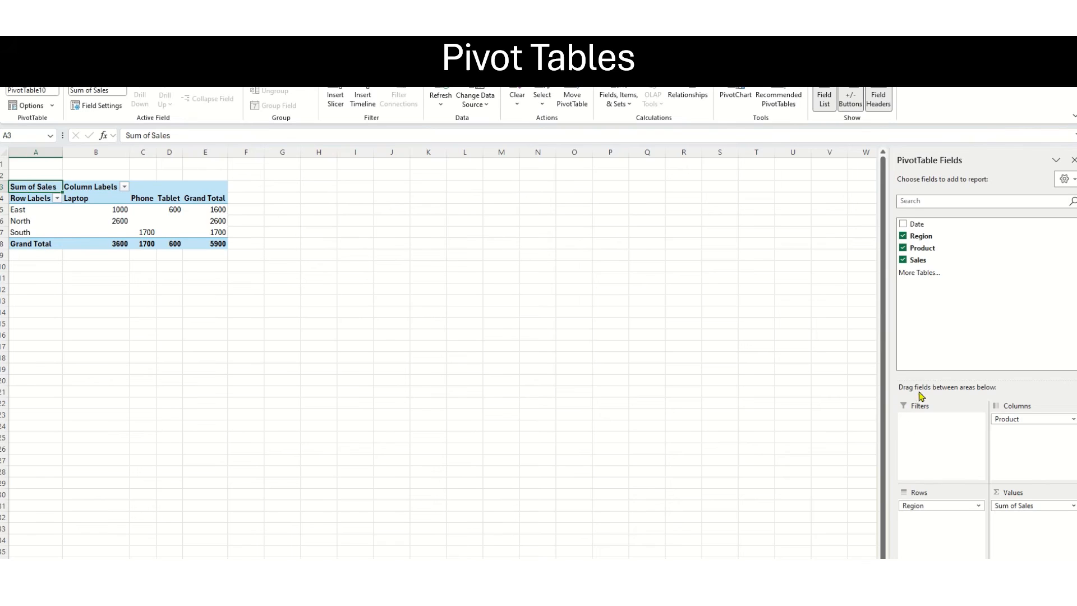
left_click(903, 224)
left_click_drag(921, 517, 923, 436)
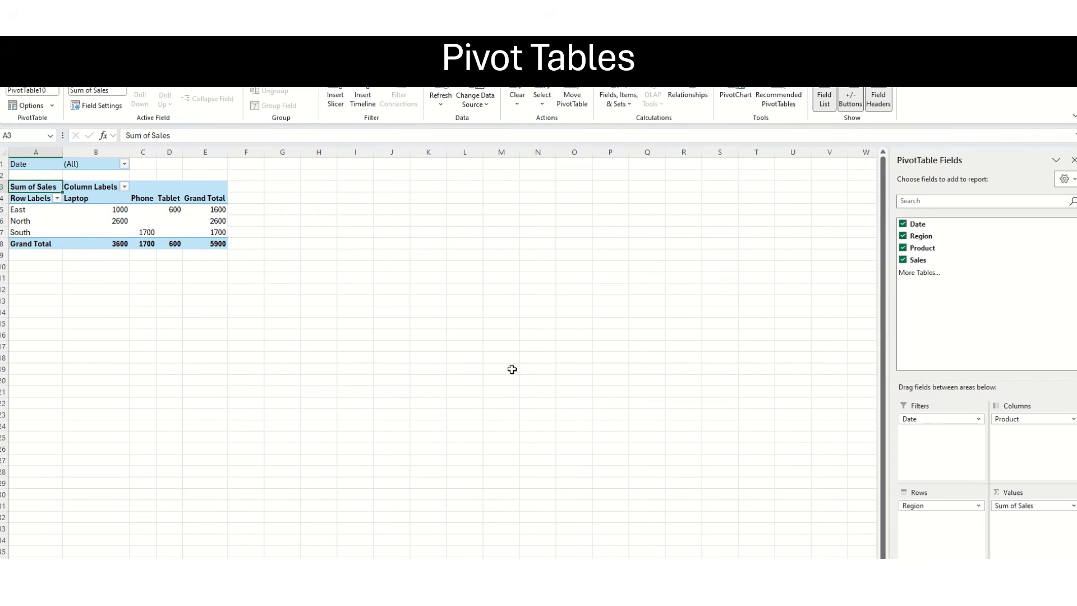
Filter the PivotTable to the date 01/11/2024 with the report filter.
left_click(124, 165)
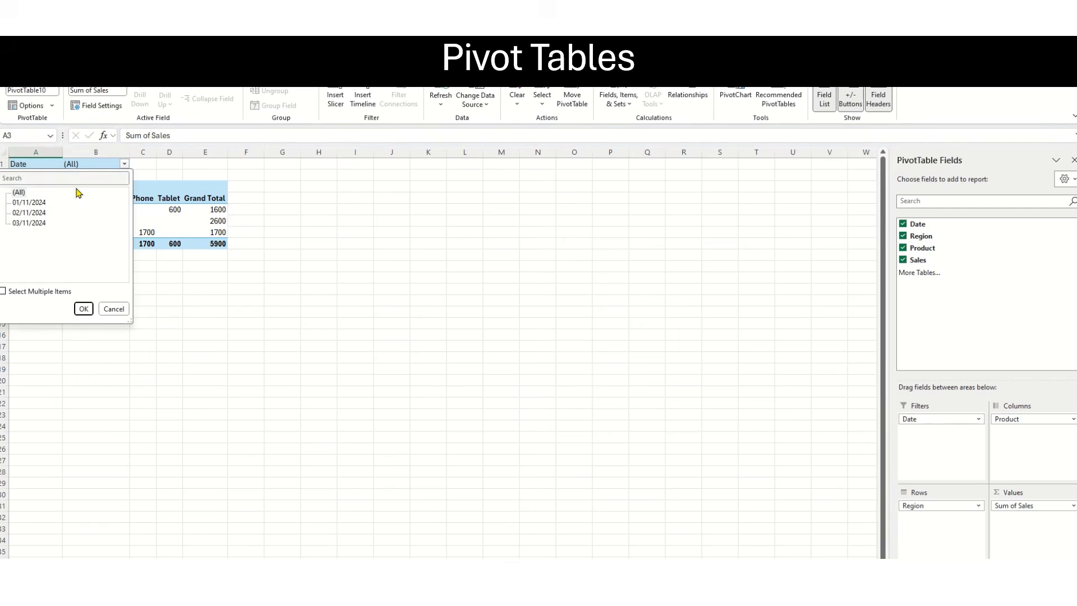
left_click(31, 204)
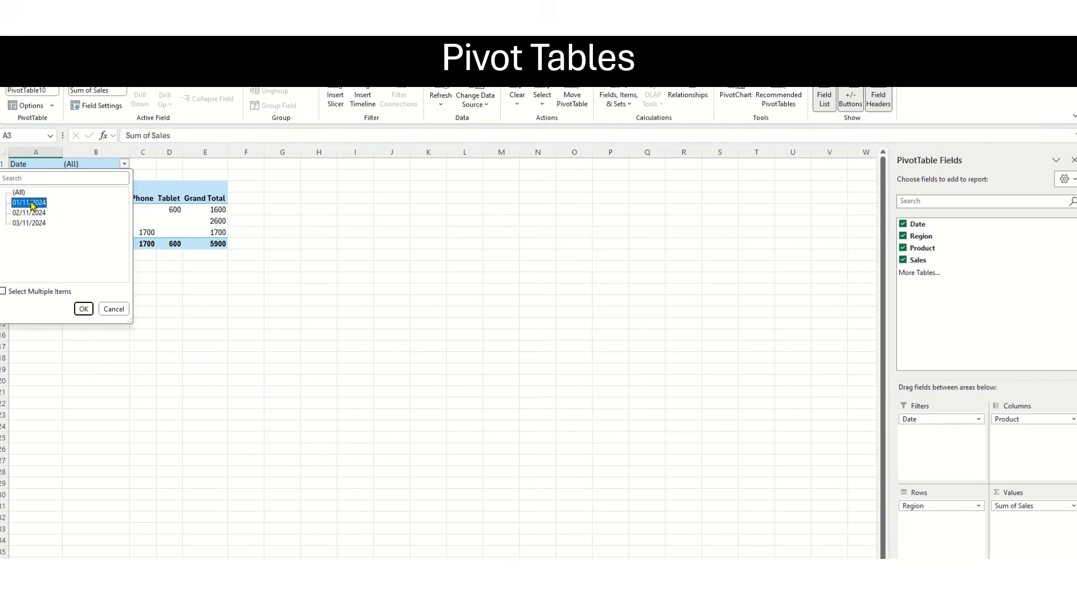
left_click(81, 308)
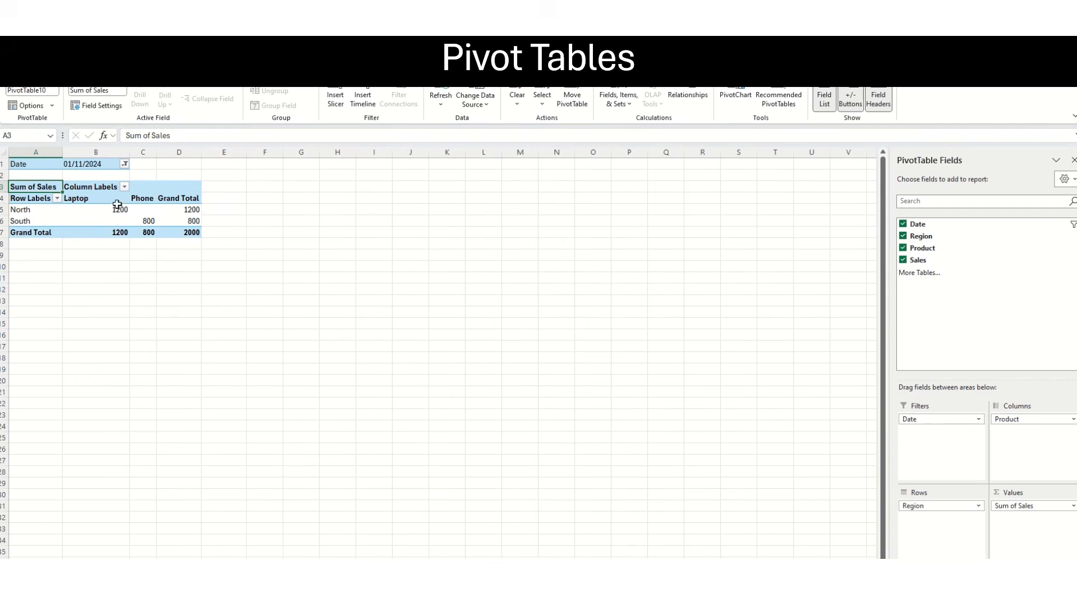
Reset the PivotTable's Date filter to (All).
left_click(124, 164)
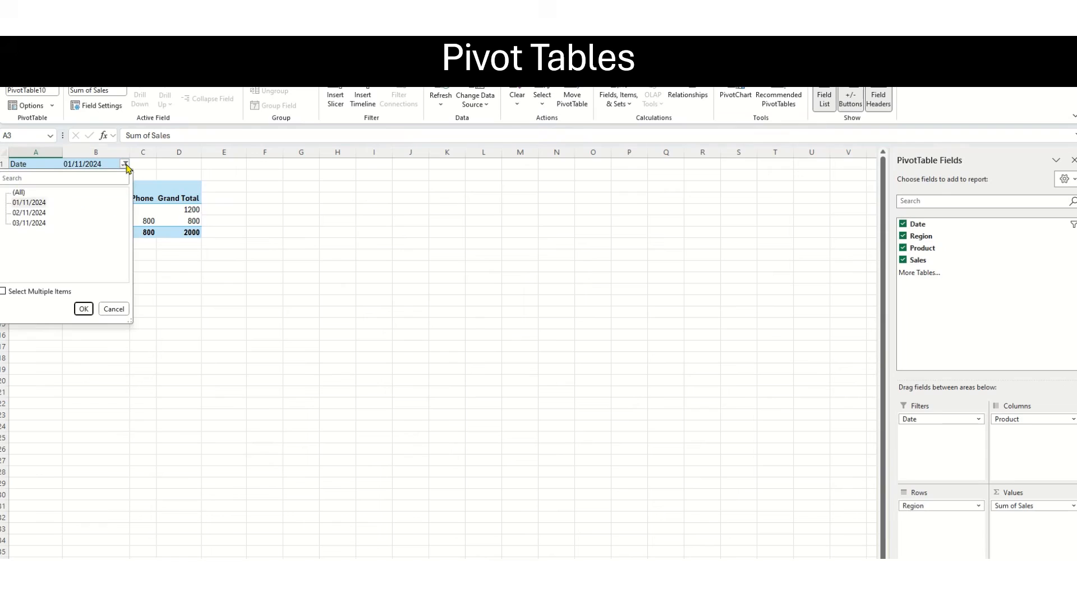
left_click(19, 192)
left_click(83, 309)
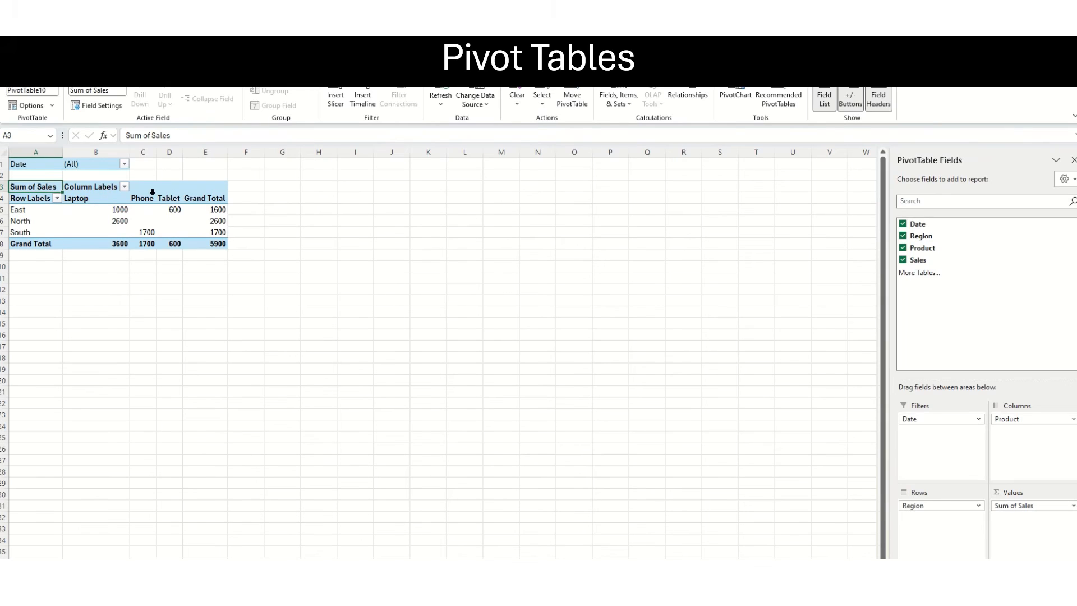
Filter the PivotTable's column labels to include only the product Laptop.
left_click(124, 187)
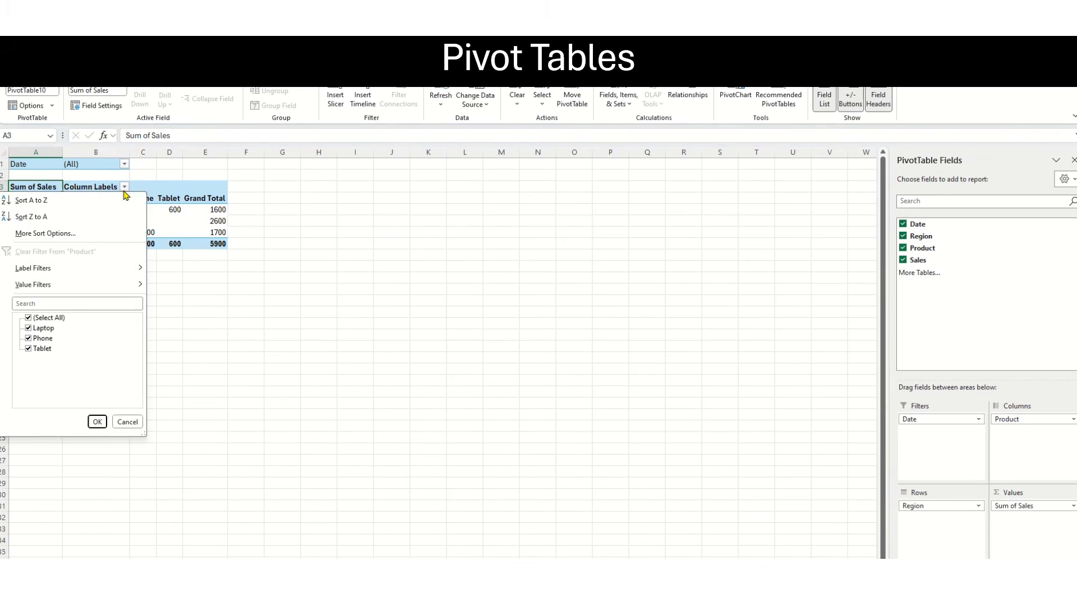
left_click(28, 318)
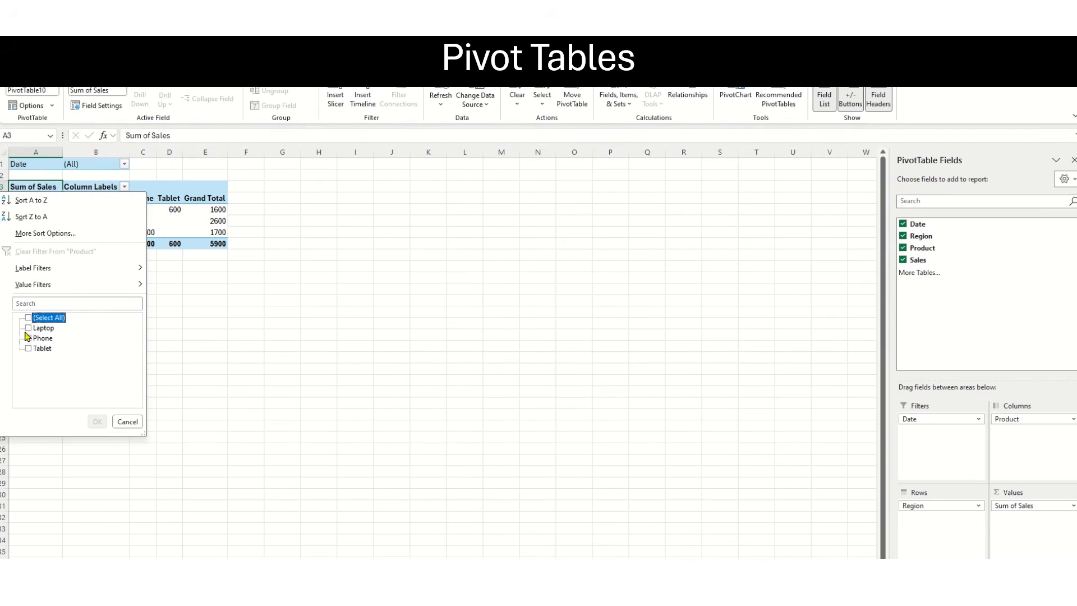
left_click(28, 328)
left_click(97, 422)
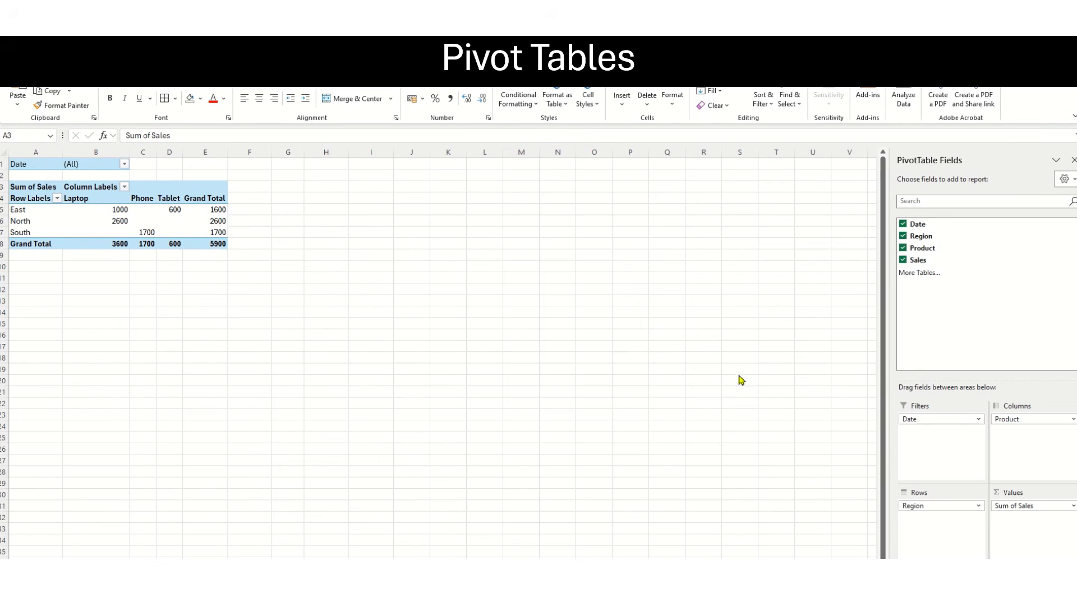
Move the Product field from the PivotTable's columns to its rows, beneath Region.
left_click(1014, 420)
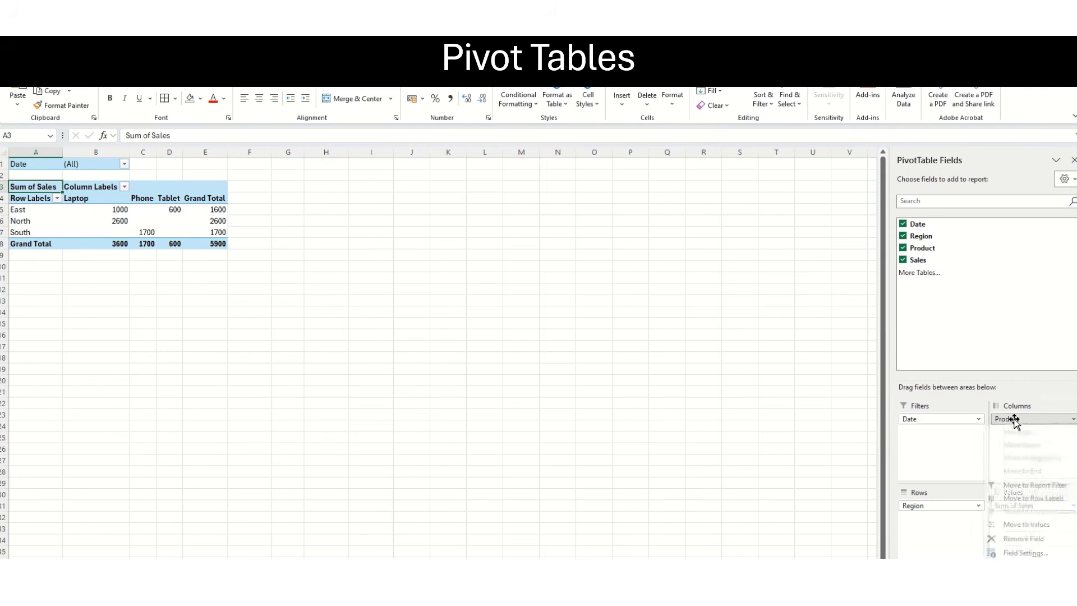
left_click(1015, 420)
left_click_drag(1015, 420, 944, 525)
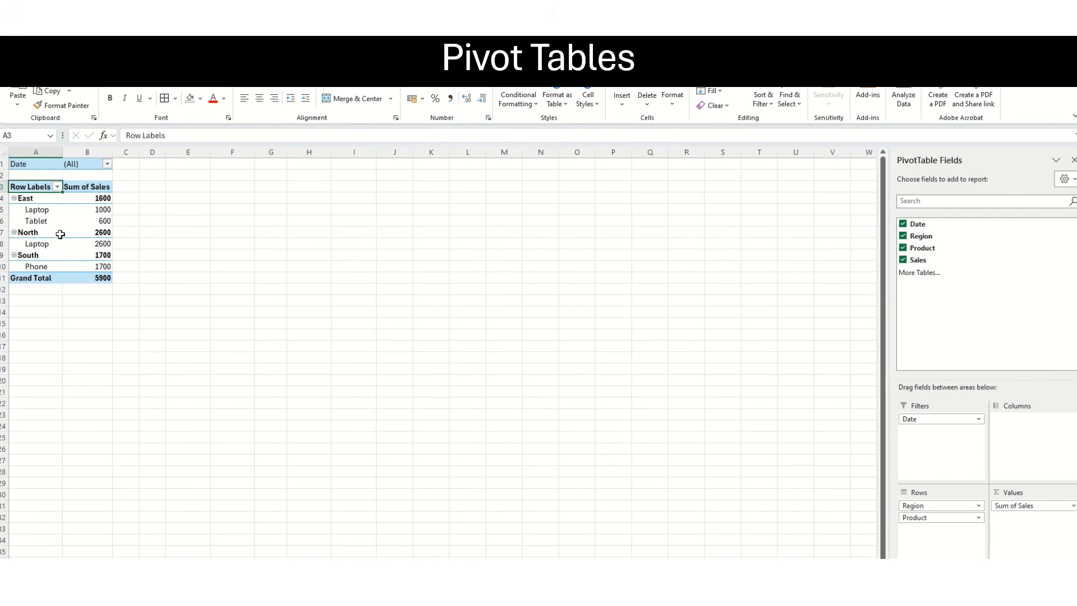
left_click(951, 505)
left_click(944, 507)
left_click(930, 518)
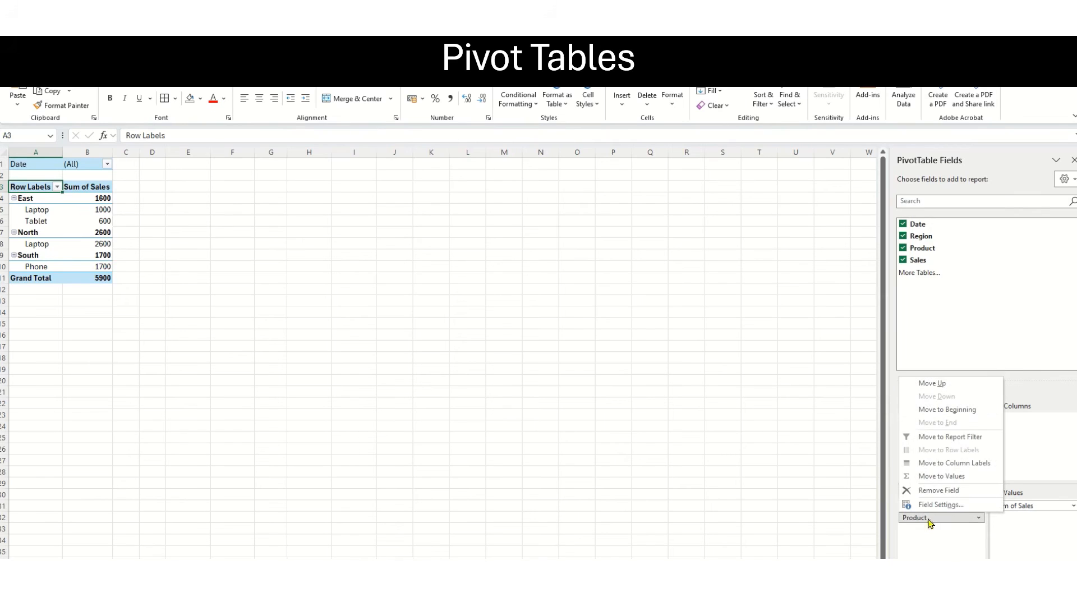
left_click(242, 328)
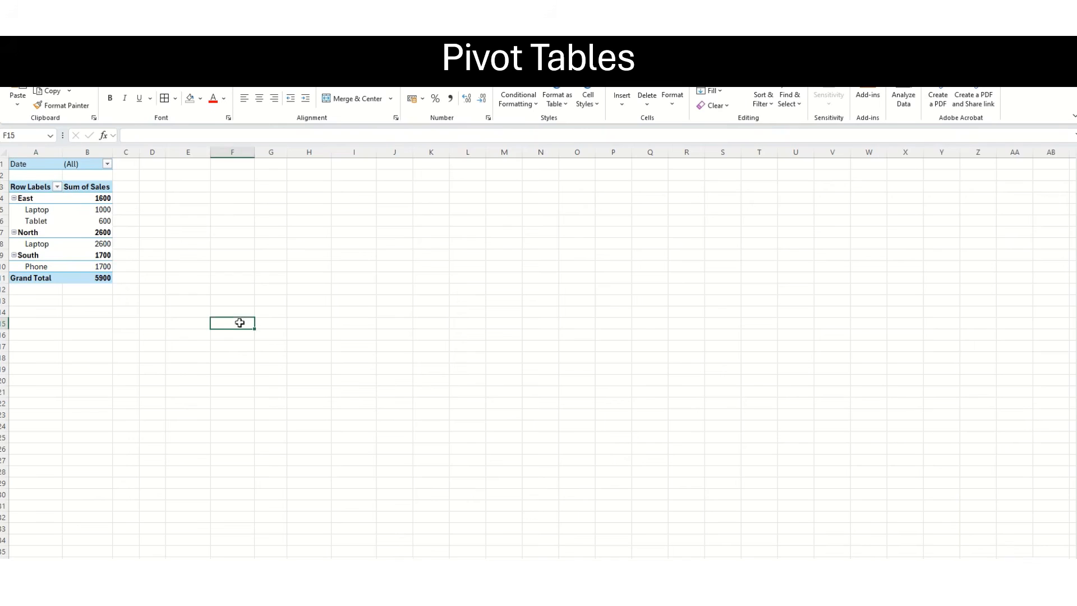
Reselect the PivotTable and move its Date field from the filters to the columns.
left_click(50, 199)
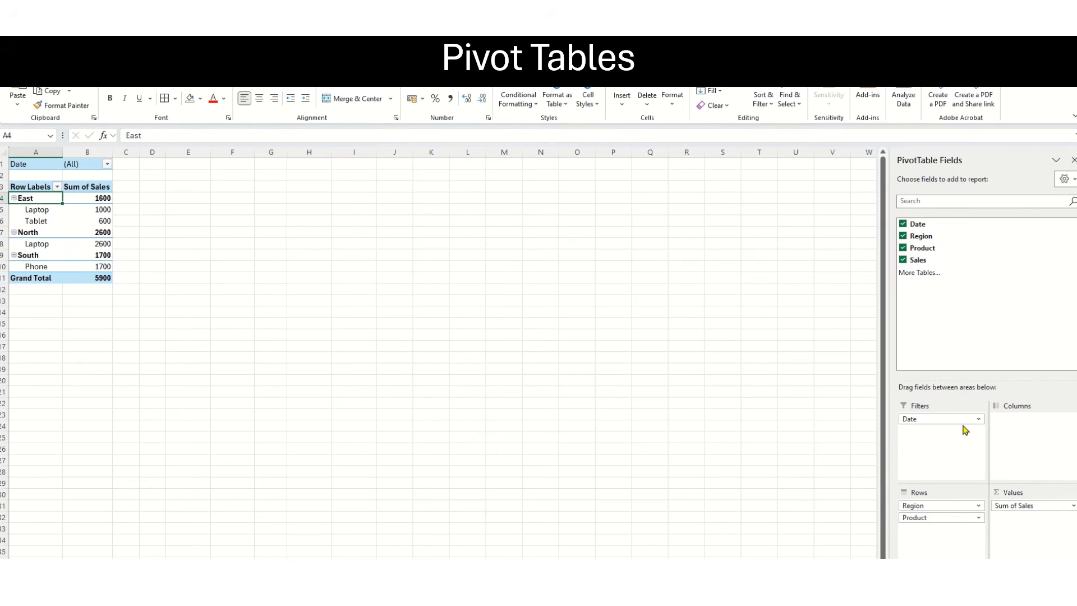
left_click_drag(953, 421, 1029, 422)
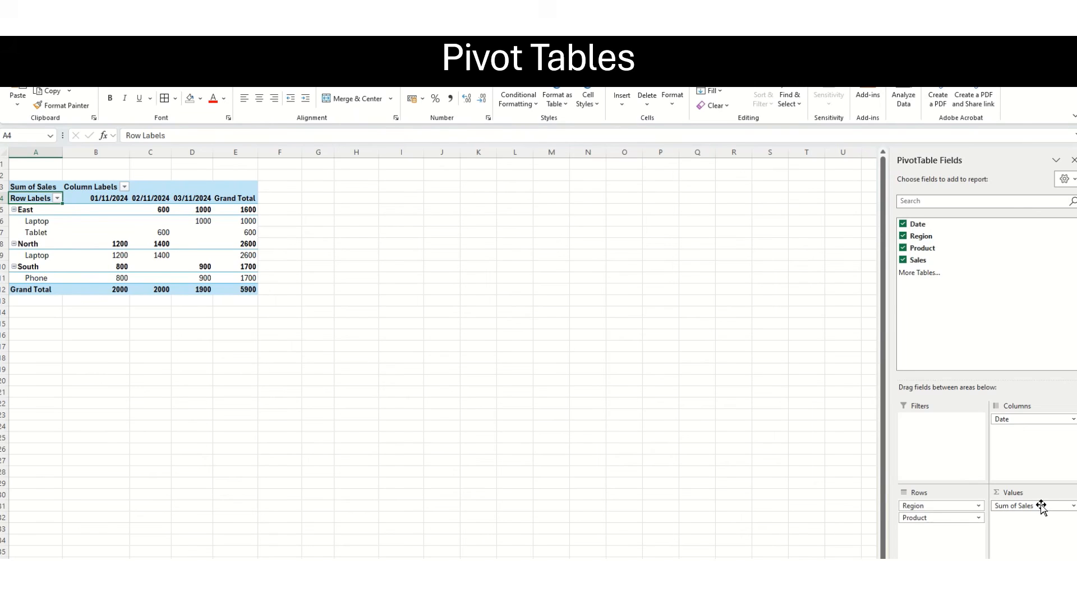
Change the Sales value field so it is summarized by Average.
left_click(1073, 507)
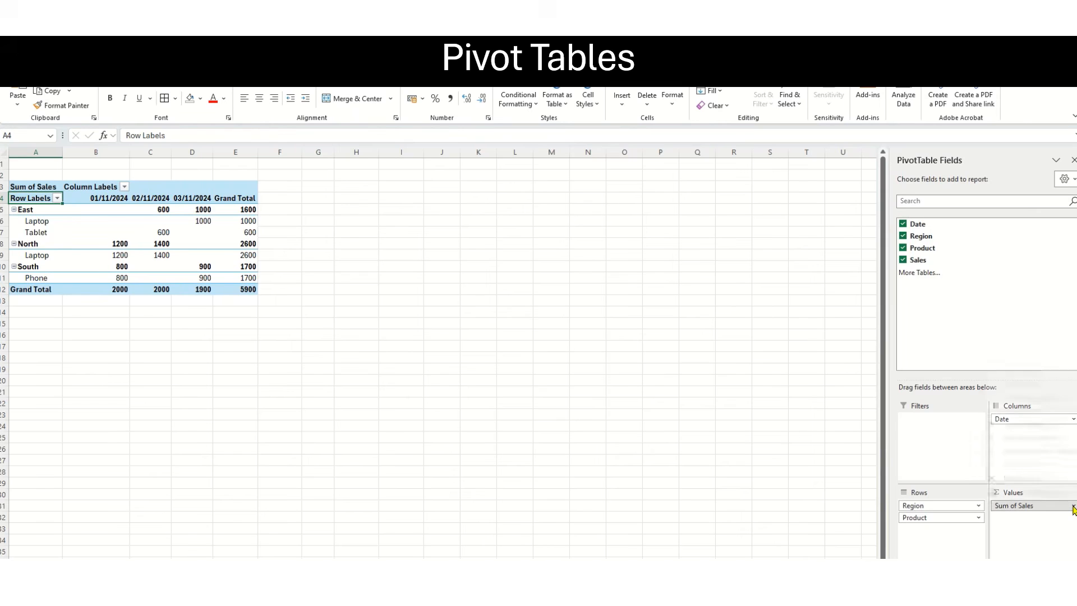
left_click(1035, 492)
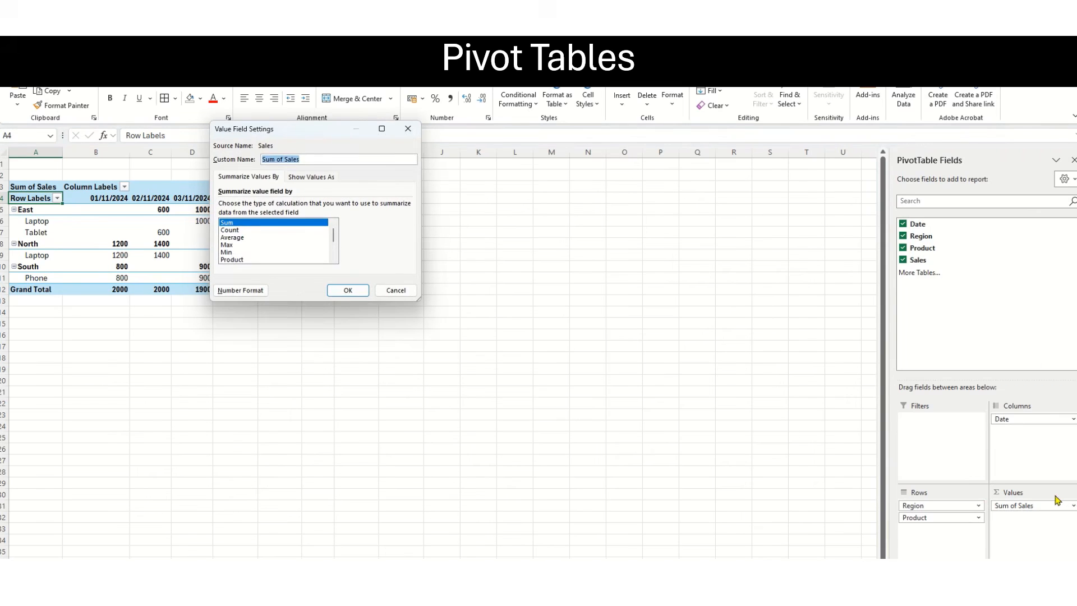
left_click(230, 230)
left_click(230, 238)
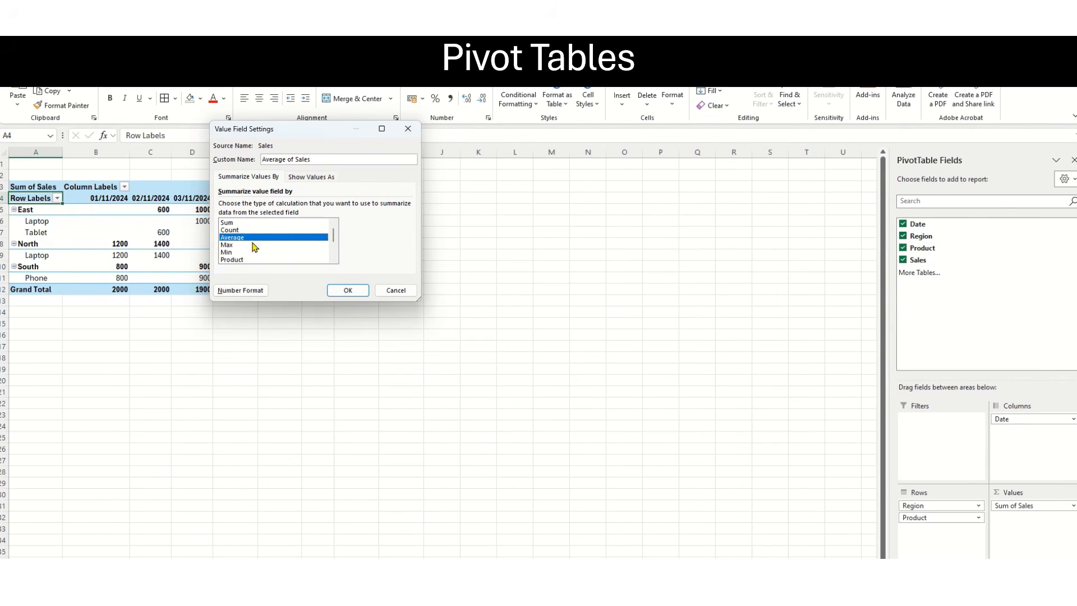
left_click(339, 288)
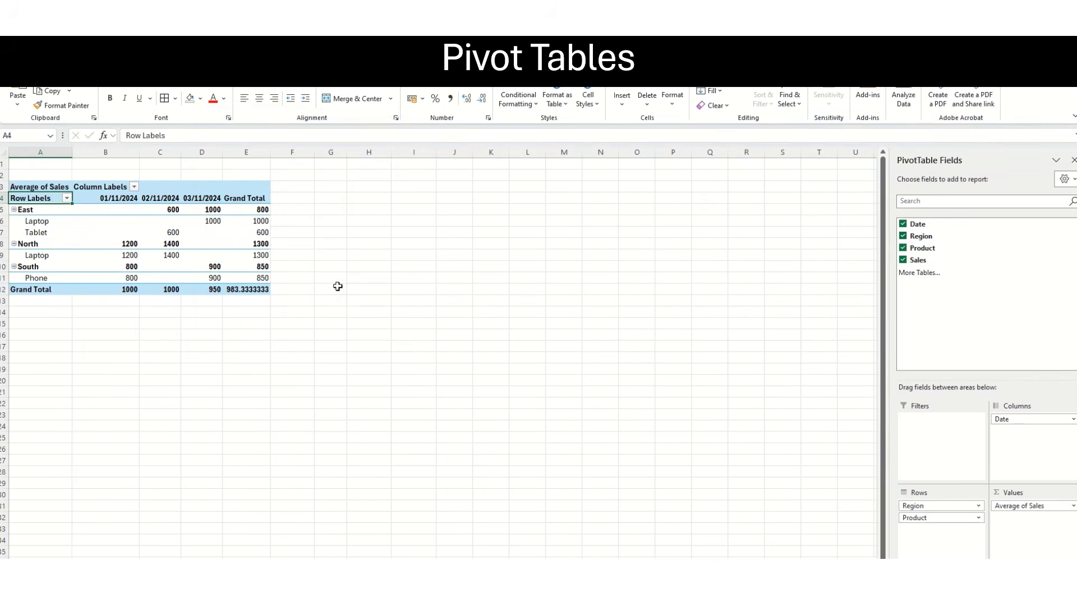